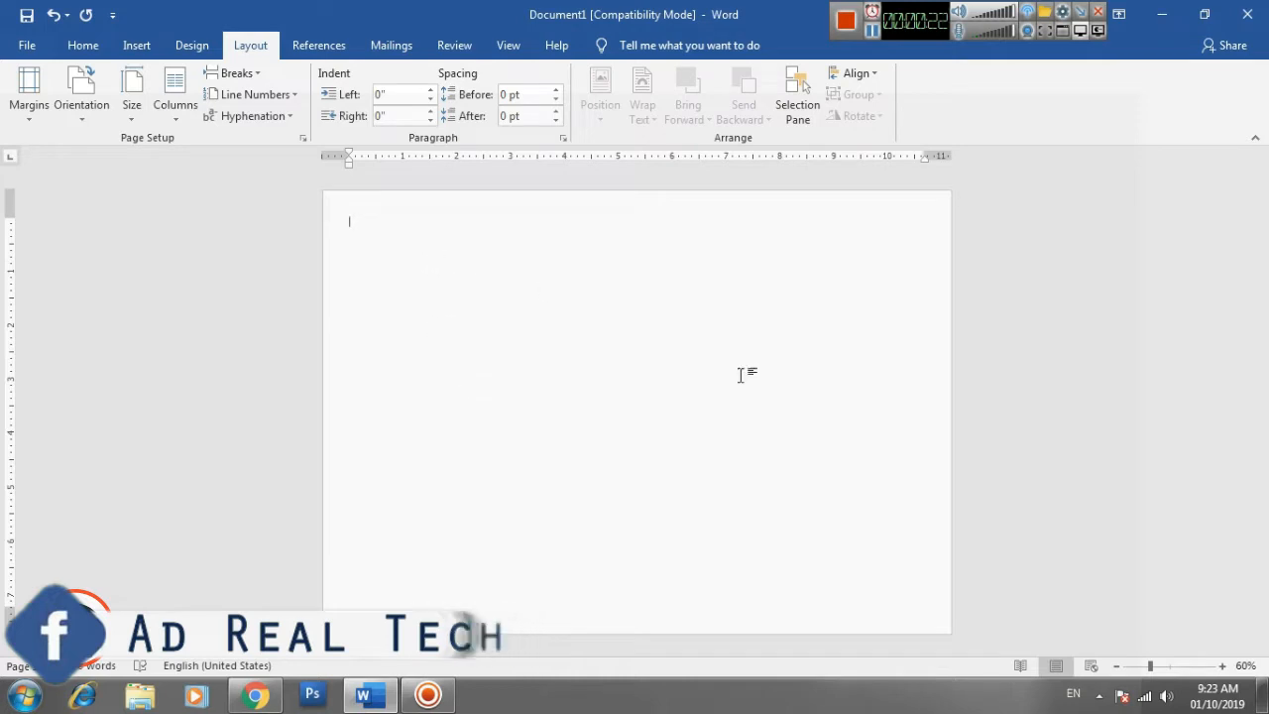
- Draw a freeform right triangle in the page's upper-left corner, about 4.01" wide and 1.3" high along the page edges
click(1221, 666)
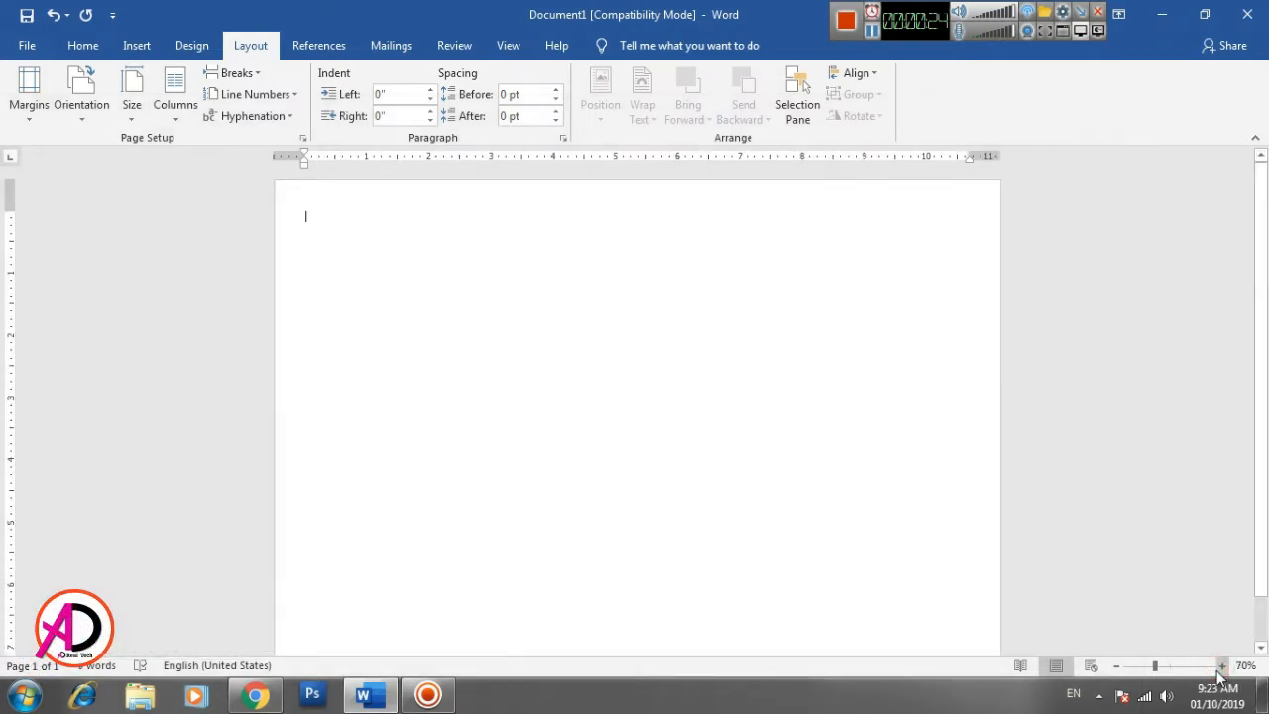
click(1221, 666)
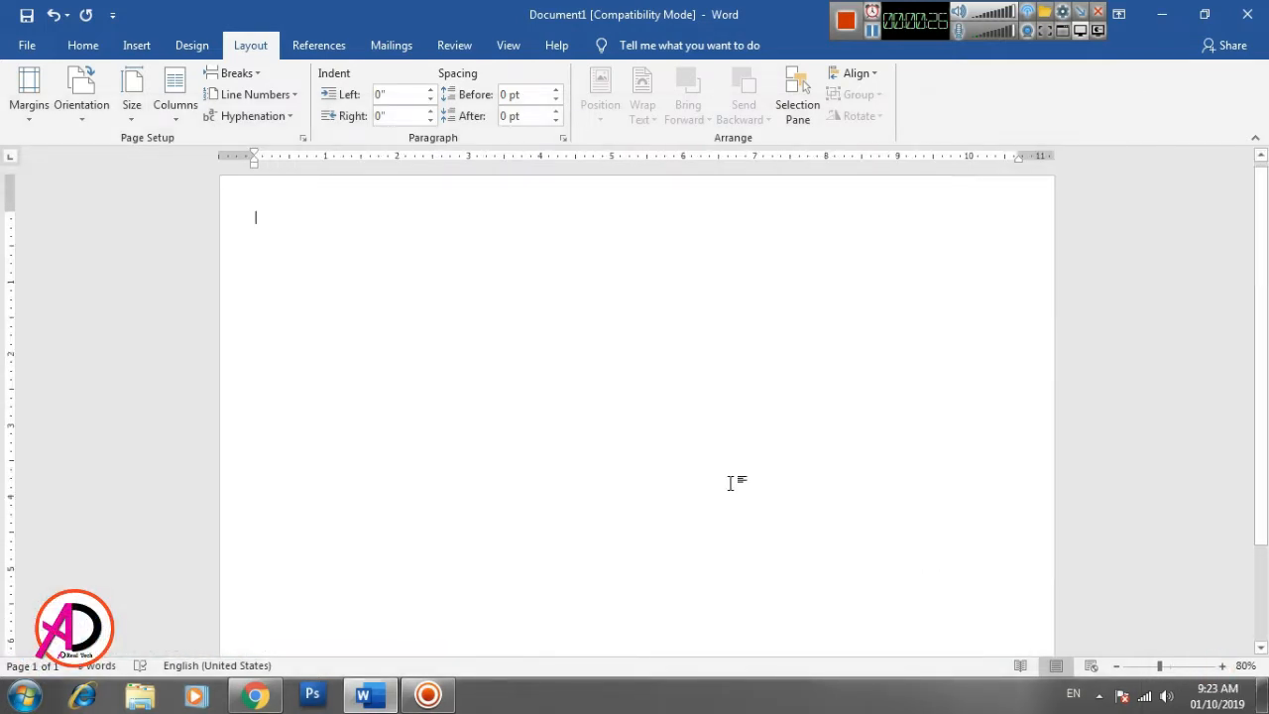
click(1221, 666)
click(1221, 666)
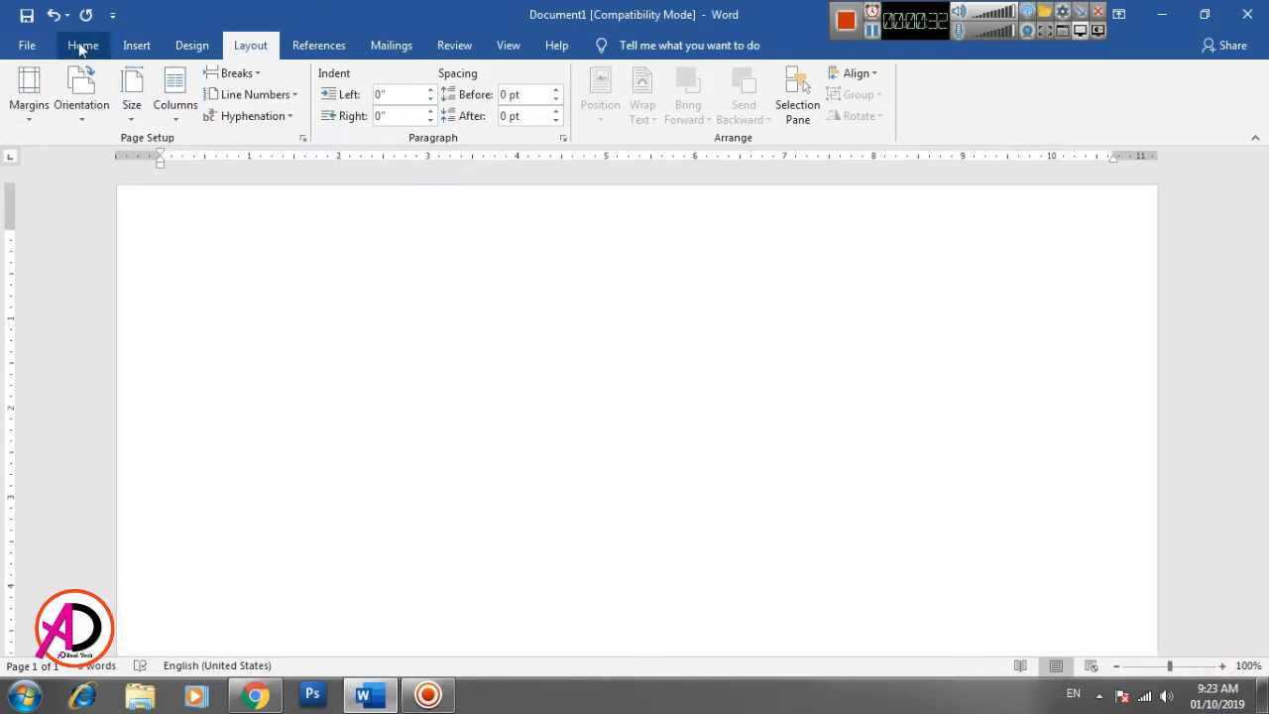
click(136, 45)
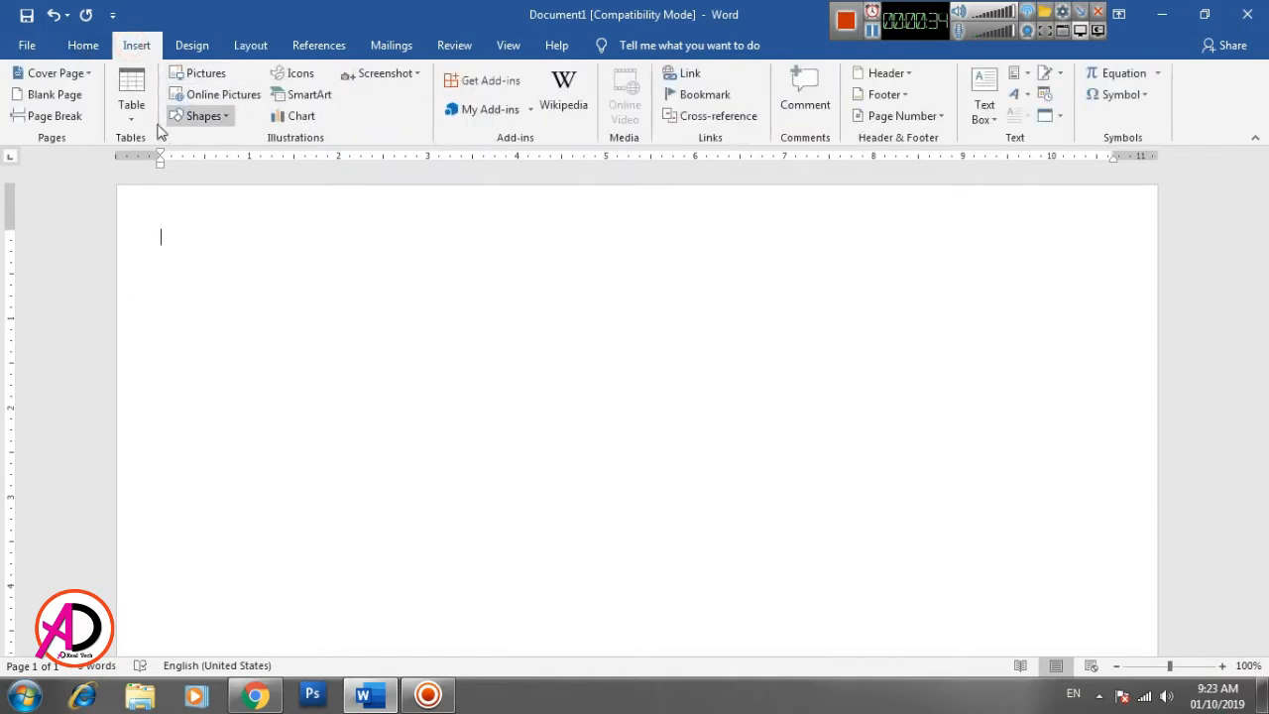
click(203, 116)
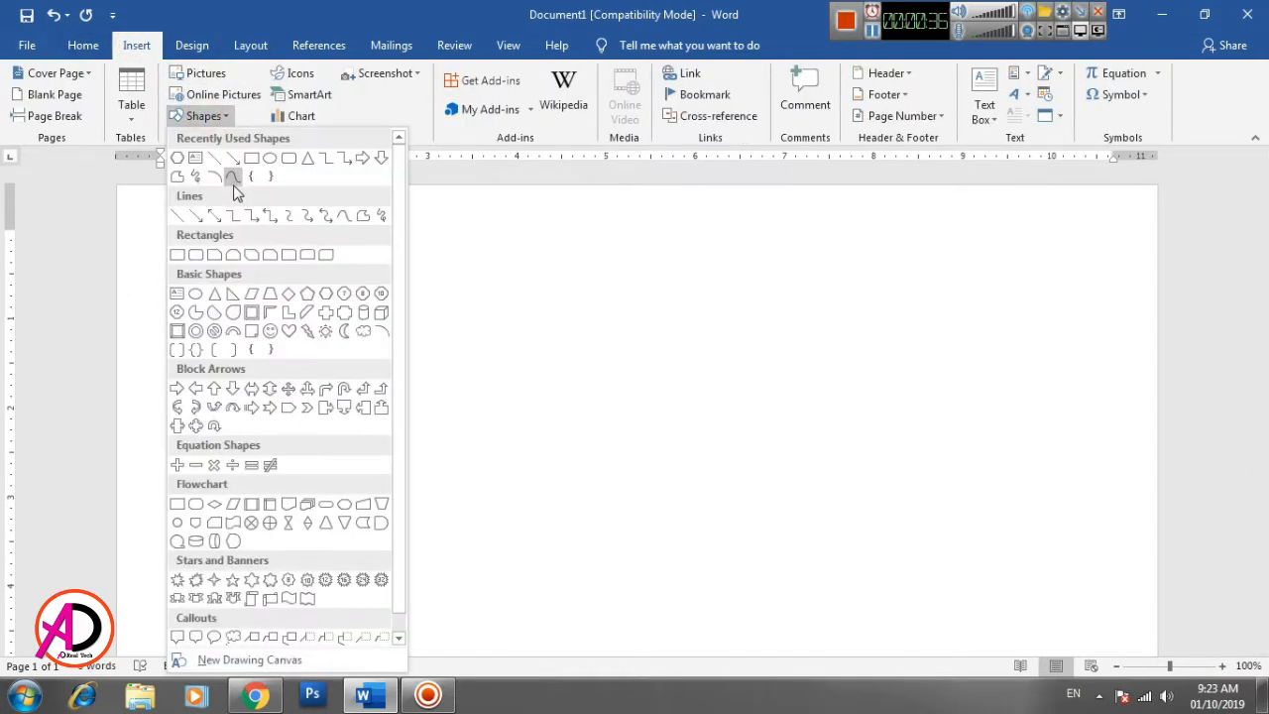
click(361, 216)
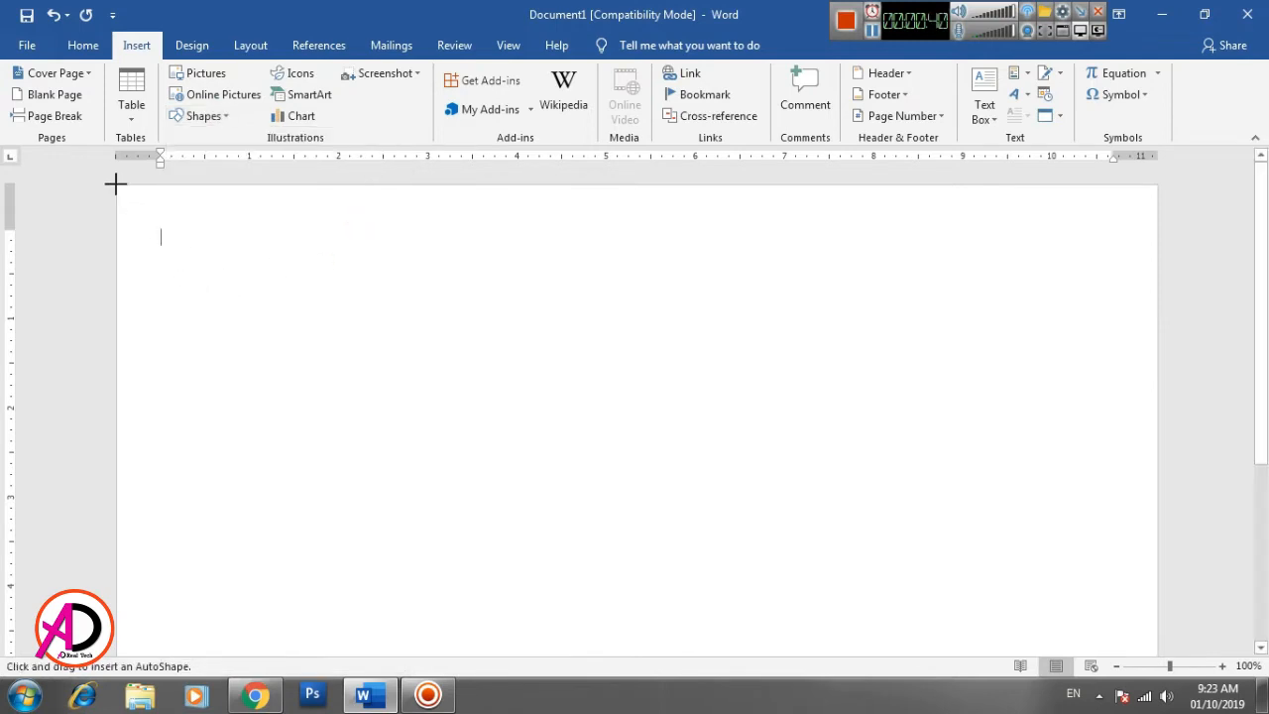
drag(115, 184, 489, 183)
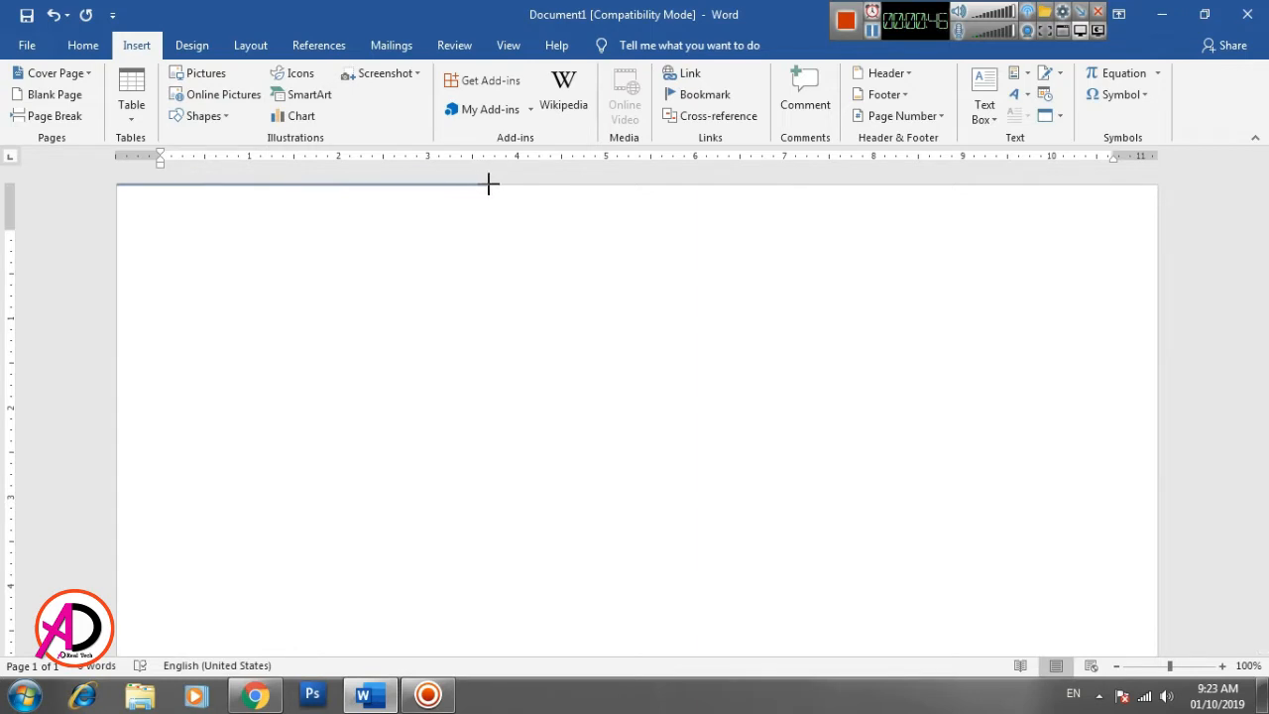
drag(472, 185, 473, 184)
click(116, 300)
click(116, 185)
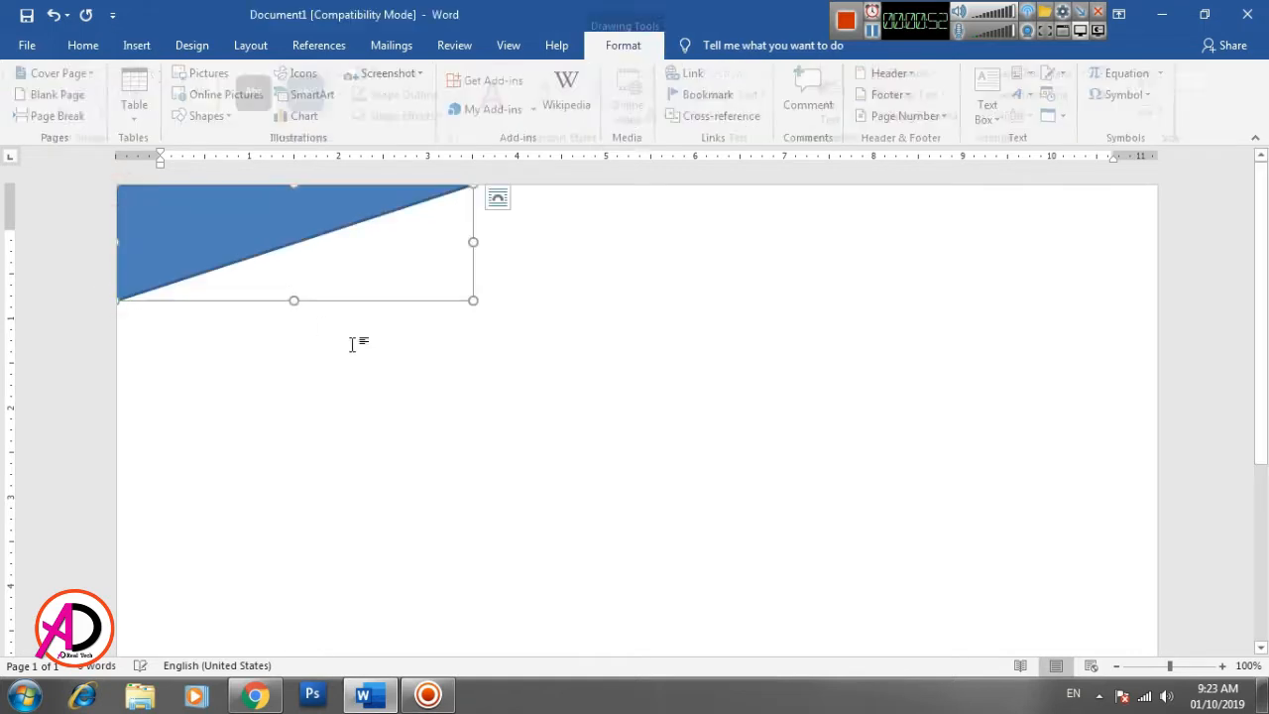
- Fill the corner triangle with black and remove its outline
click(374, 72)
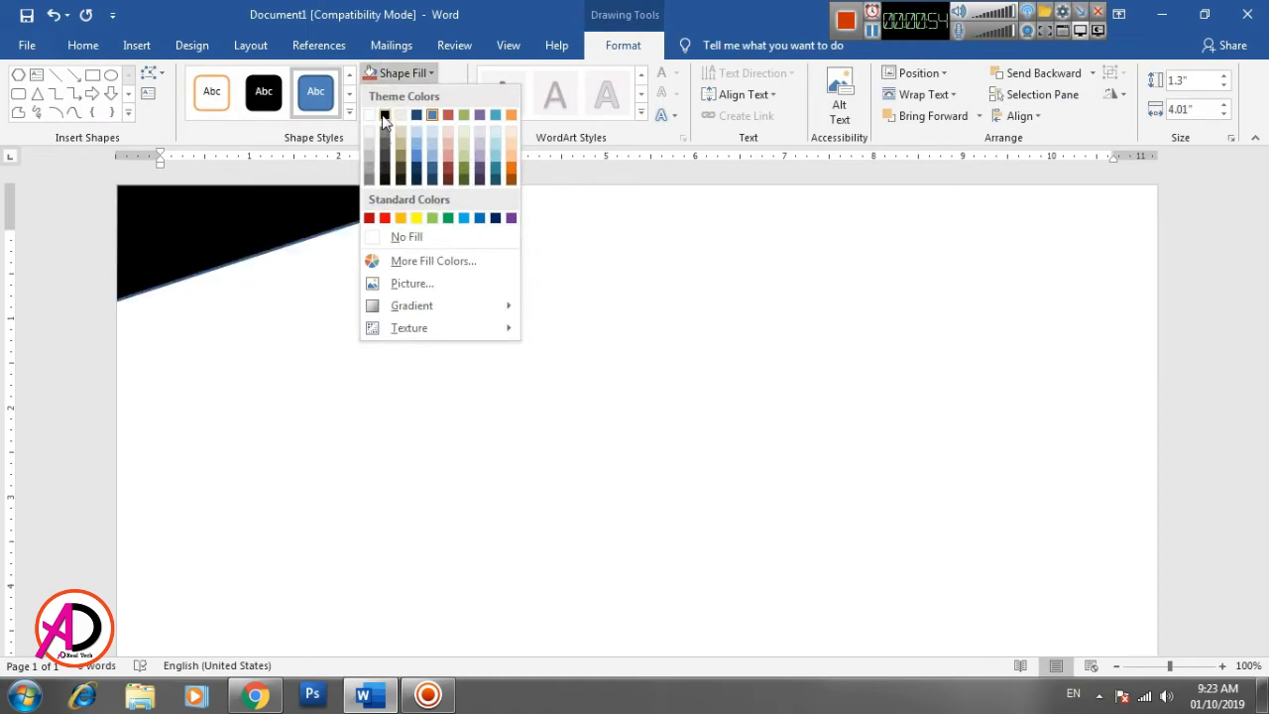
click(384, 116)
click(410, 95)
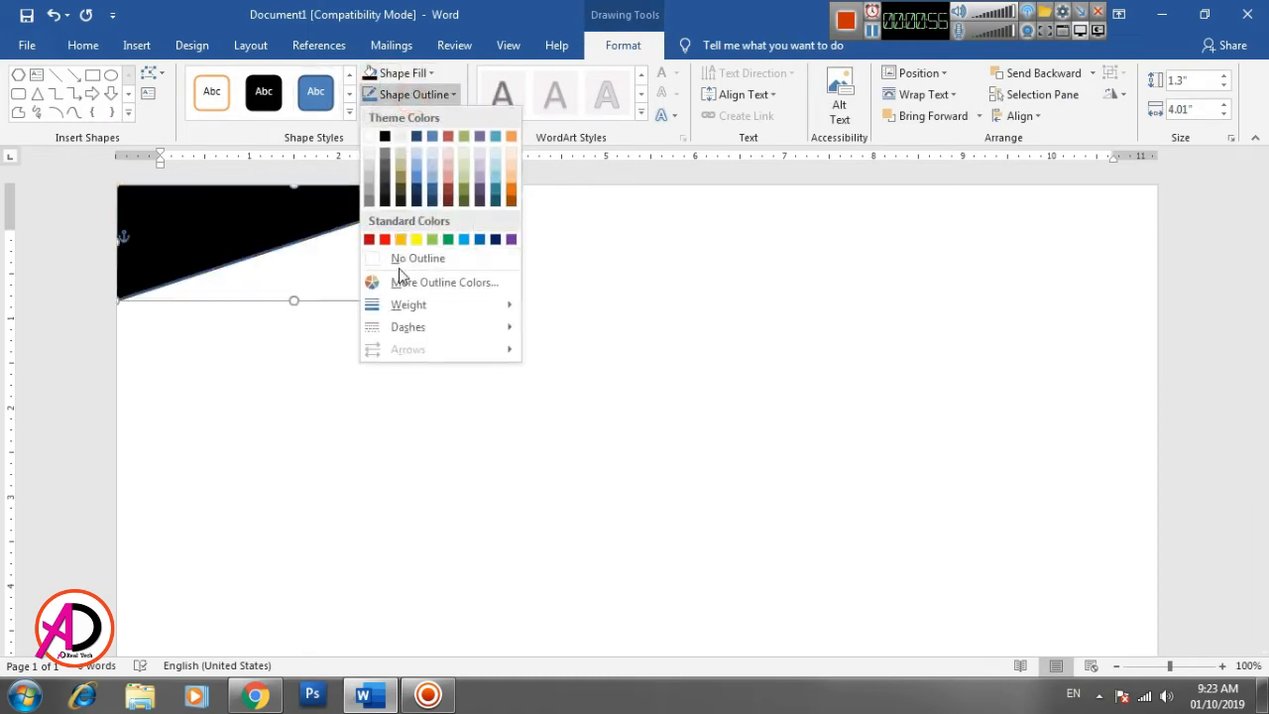
click(400, 258)
click(573, 377)
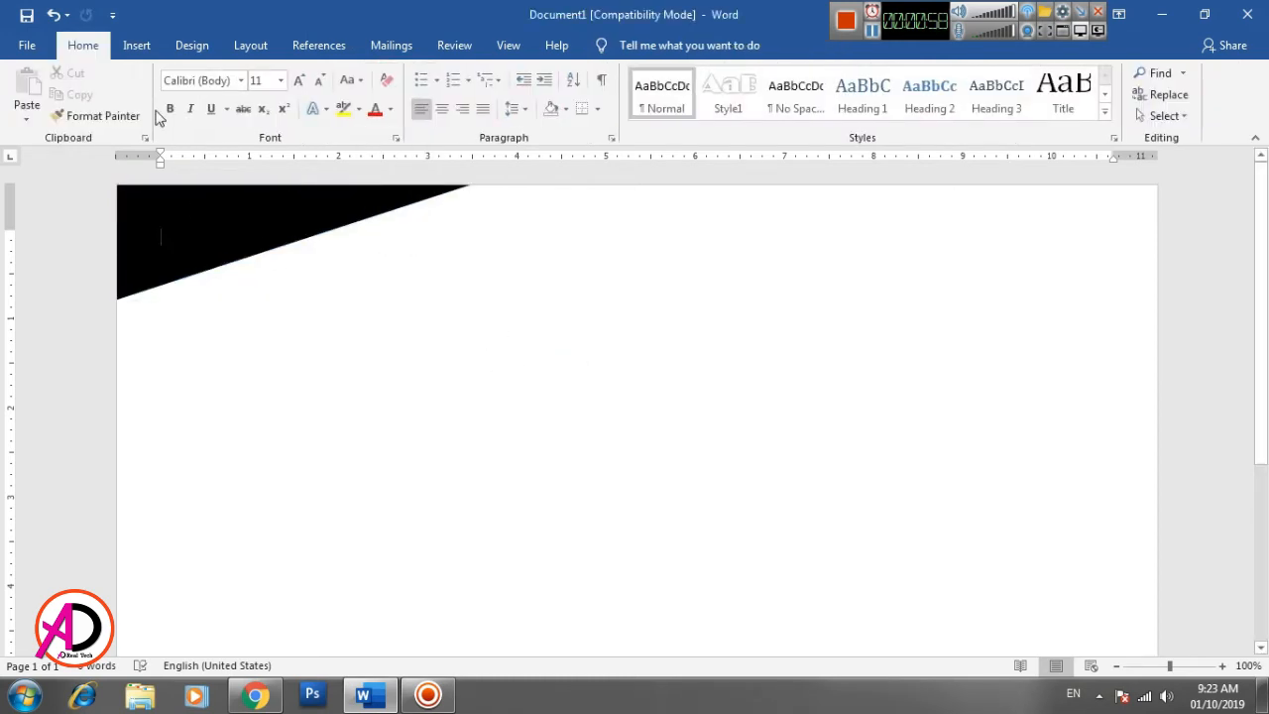
- Draw a freeform triangle along the black shape's sloping edge, about 2.46" wide and 1.03" high, with a vertical side at the black shape's tip
click(136, 45)
click(206, 116)
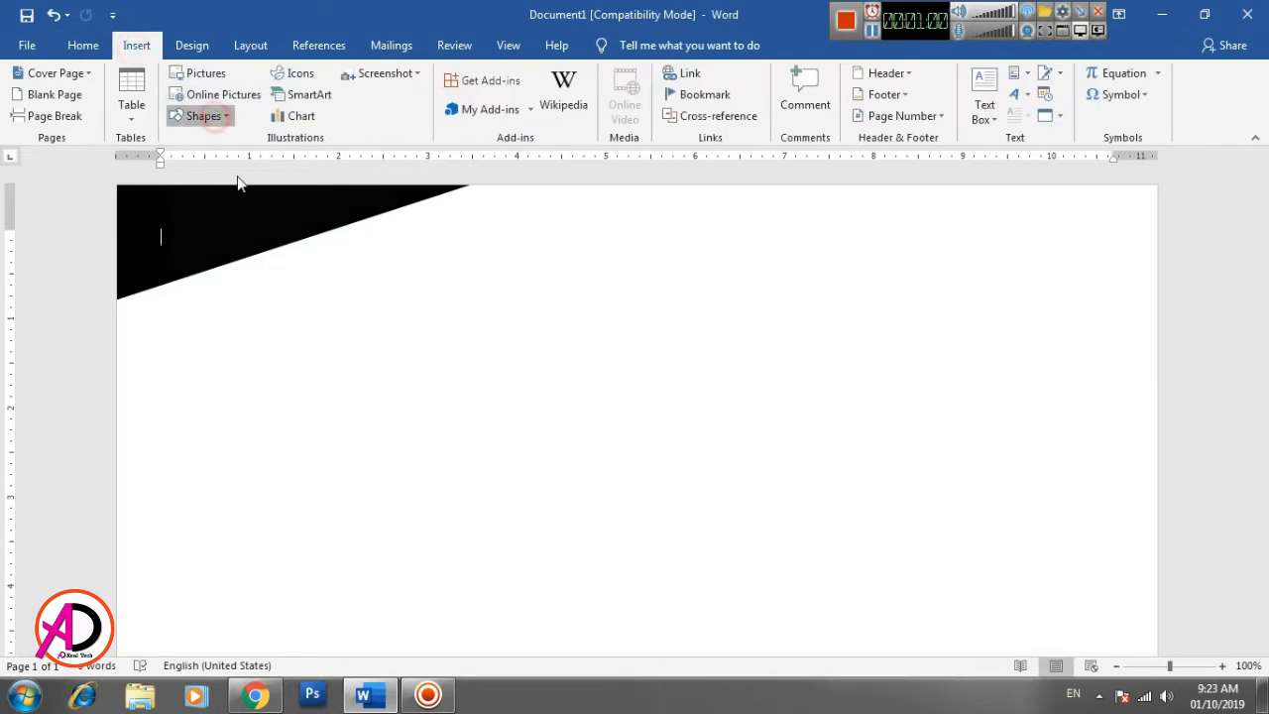
click(373, 215)
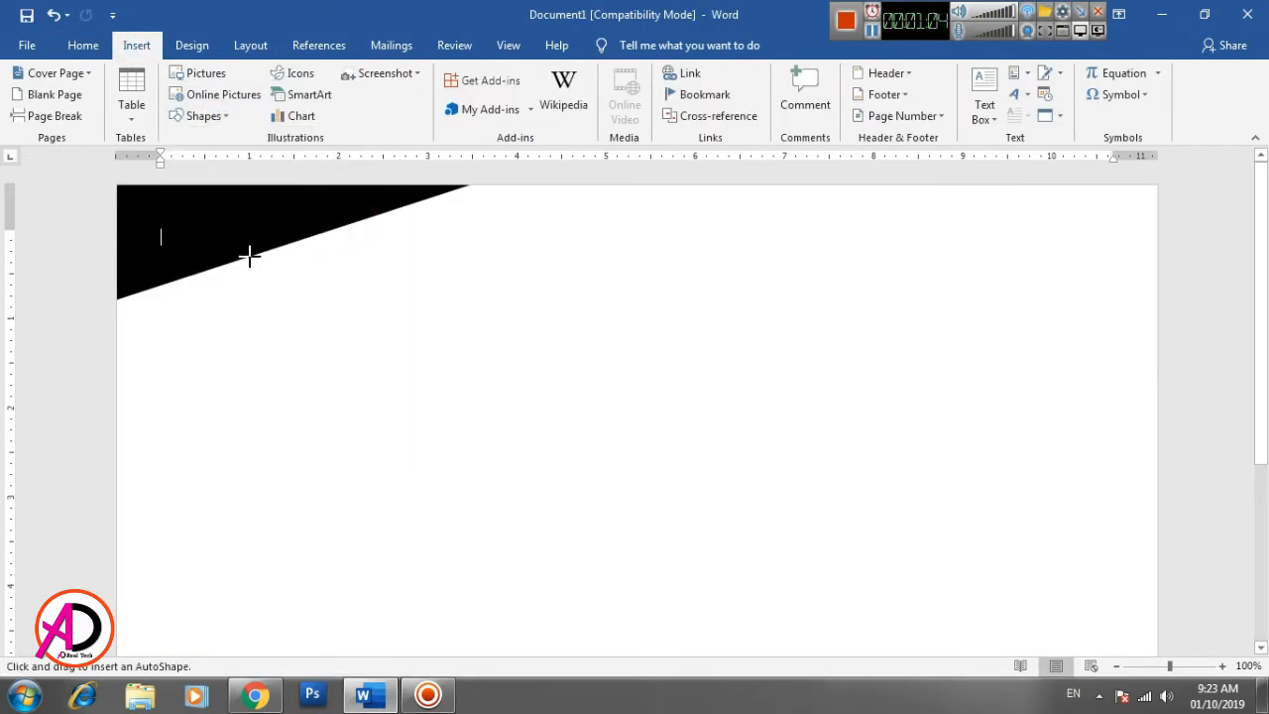
drag(248, 256, 461, 184)
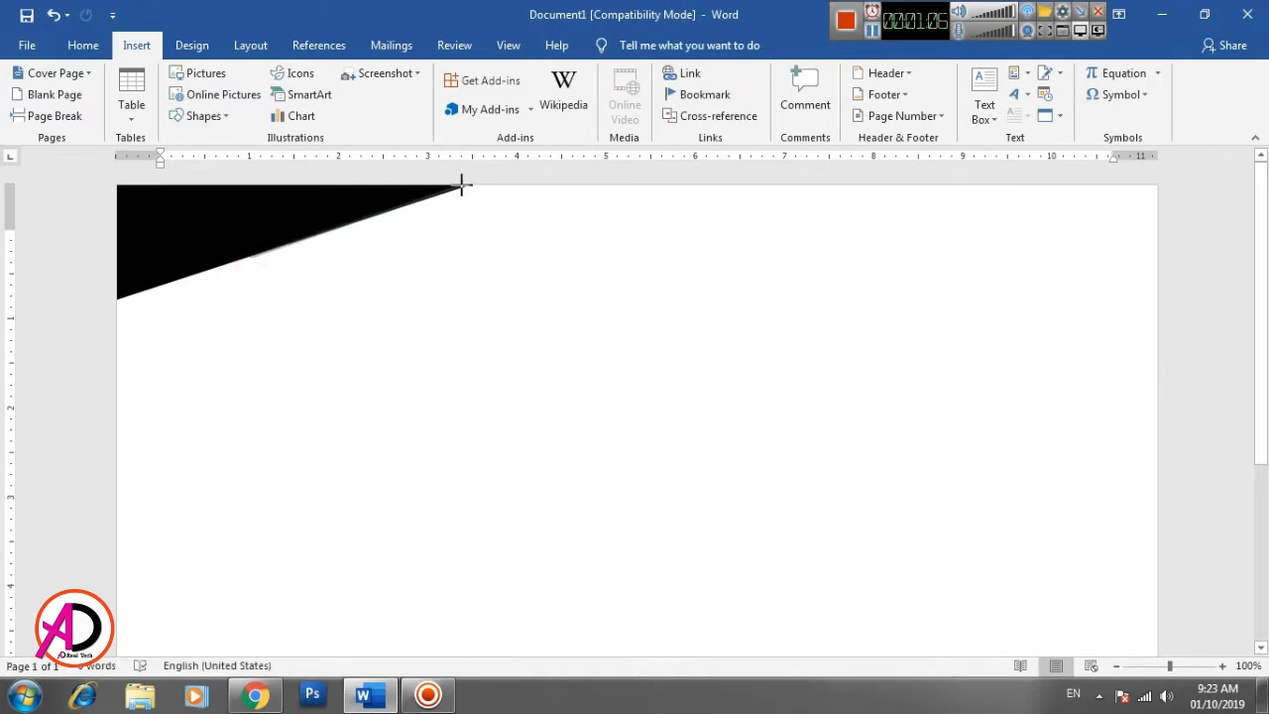
click(468, 184)
click(467, 277)
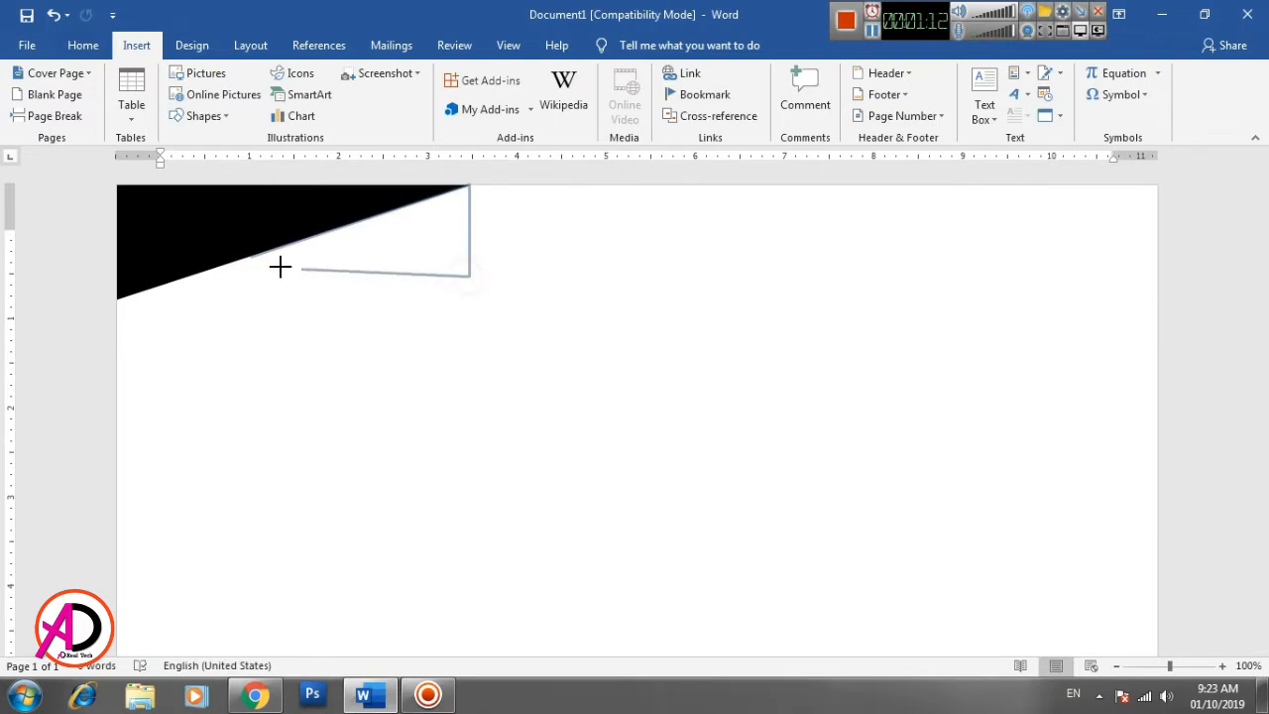
click(252, 259)
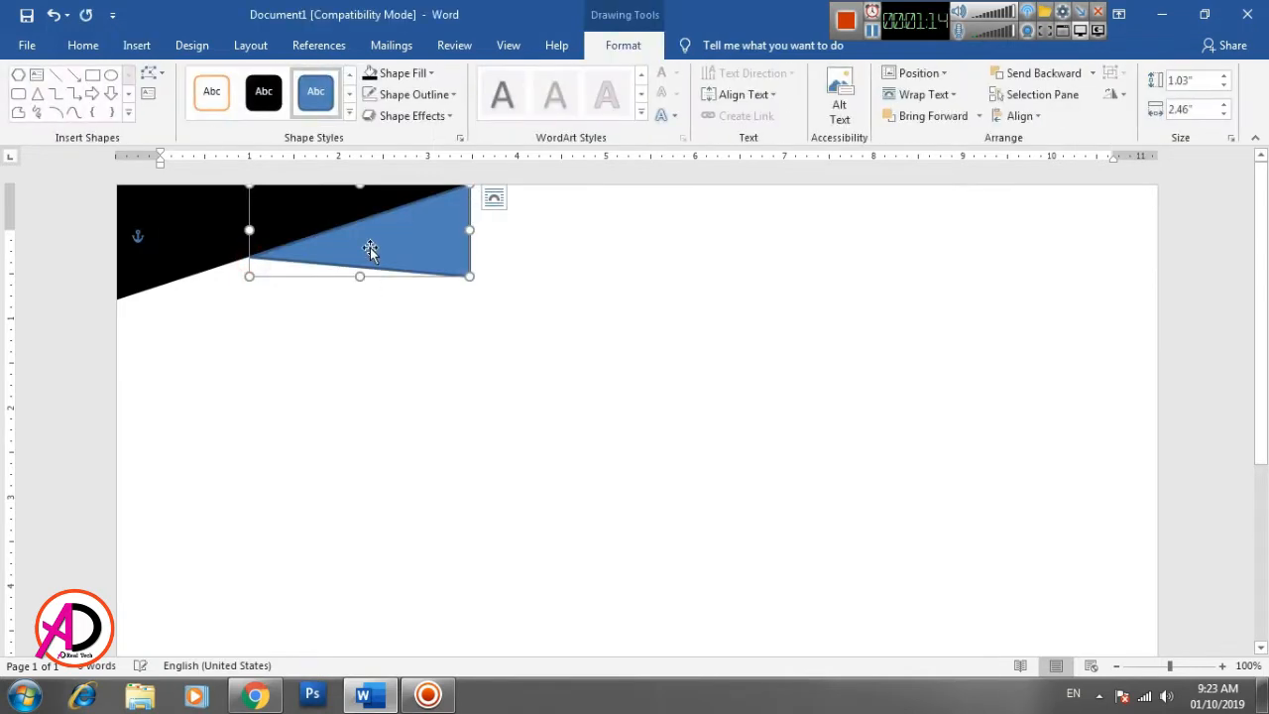
- Fill the second triangle with medium gray and remove its outline
click(401, 73)
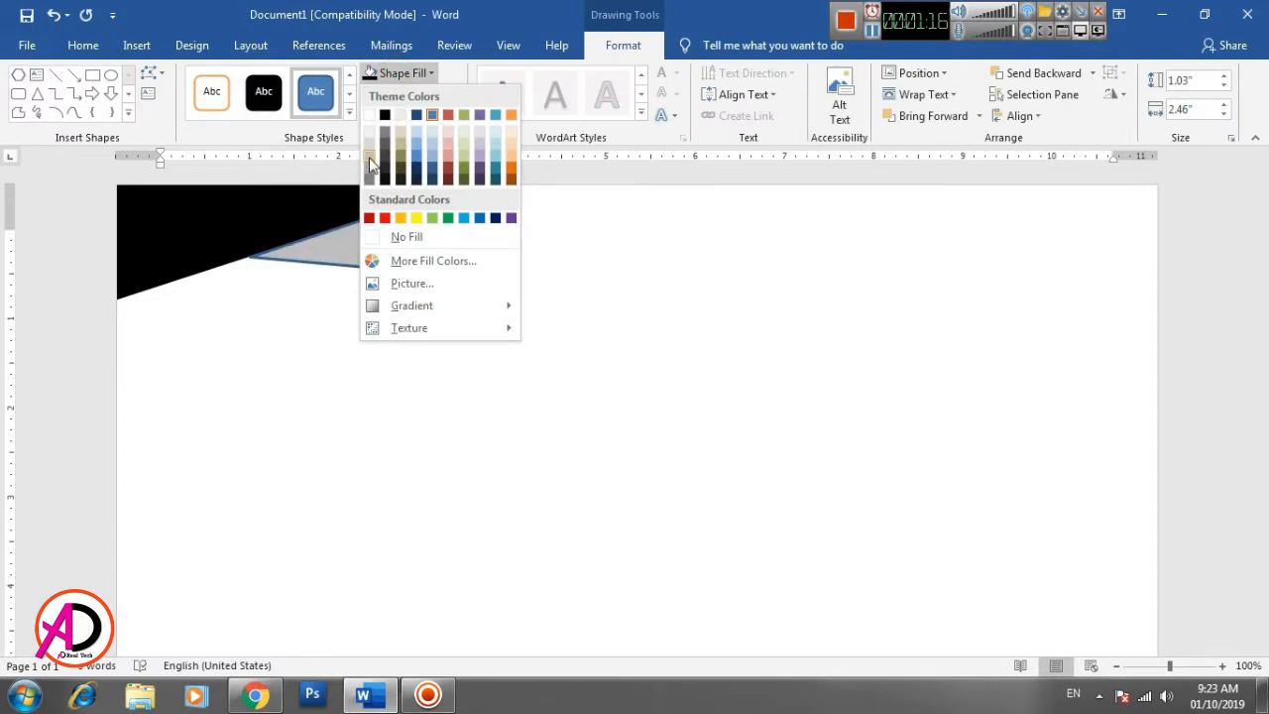
click(369, 164)
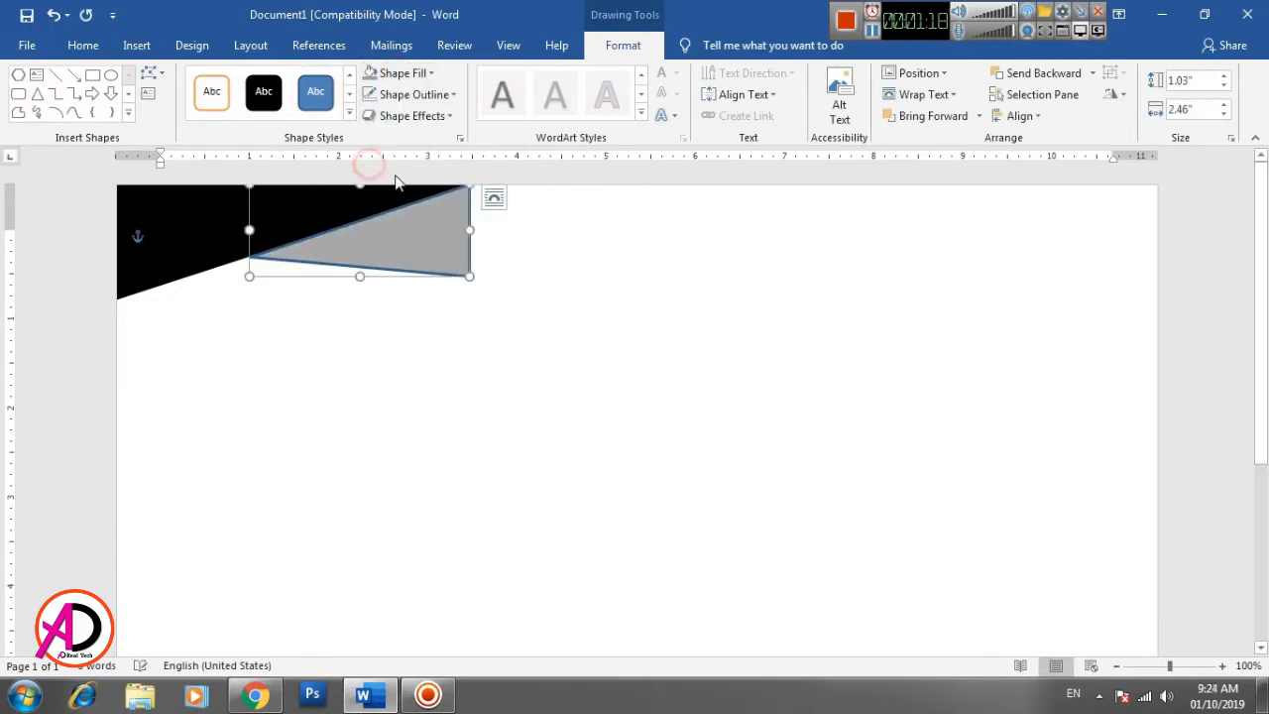
click(411, 94)
click(407, 256)
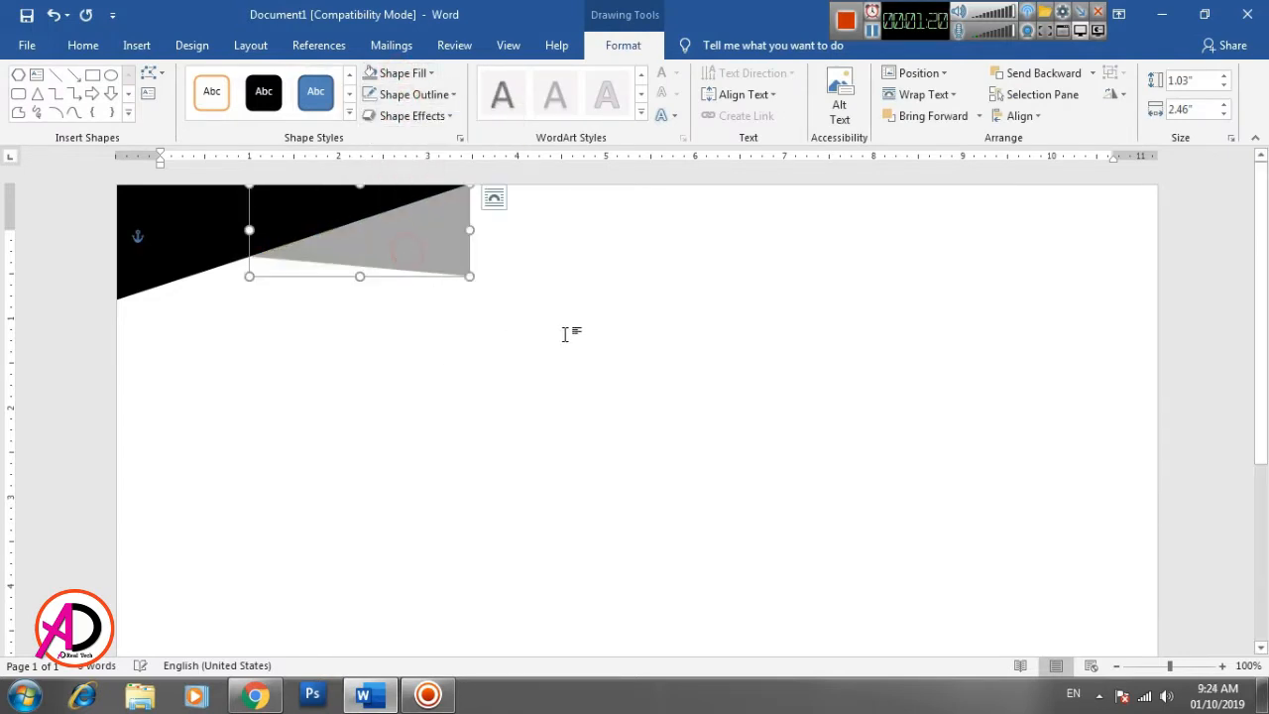
click(595, 343)
- Draw a rectangle from the page's top edge beside the gray triangle, about 3.81" wide and 3.24" high
scroll(433, 422, down, 4)
scroll(433, 422, up, 4)
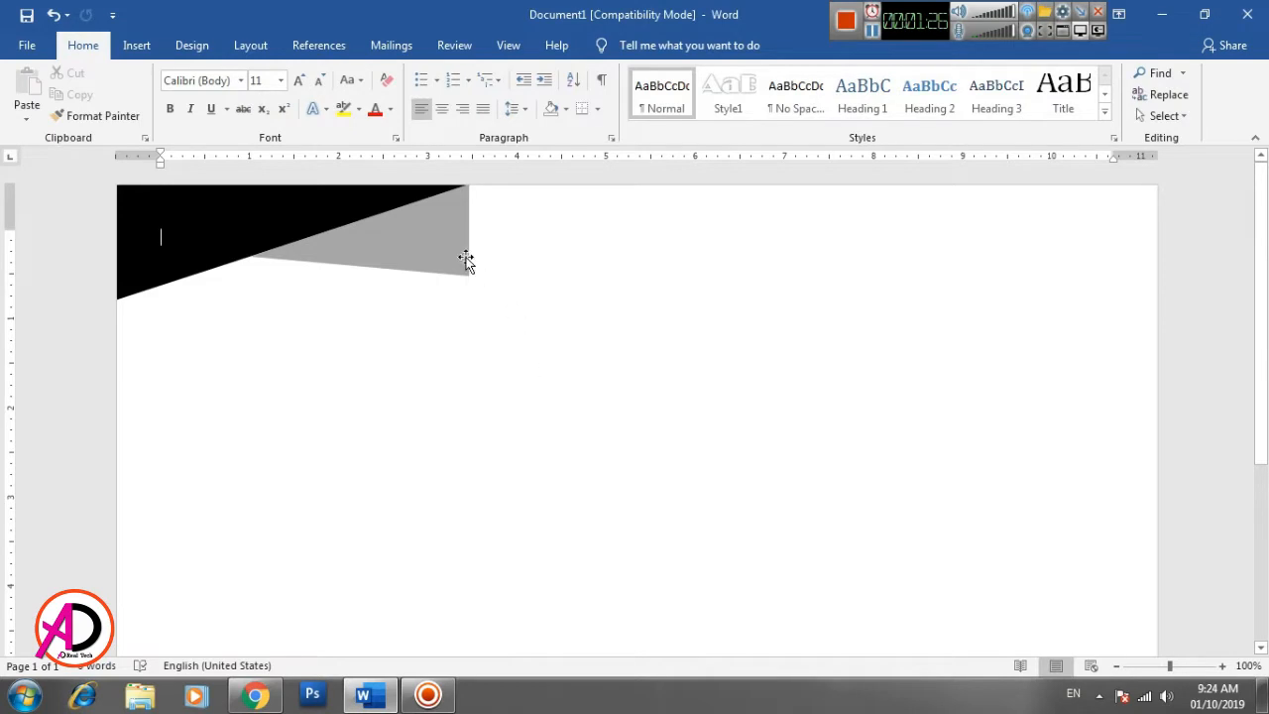
click(137, 45)
click(205, 117)
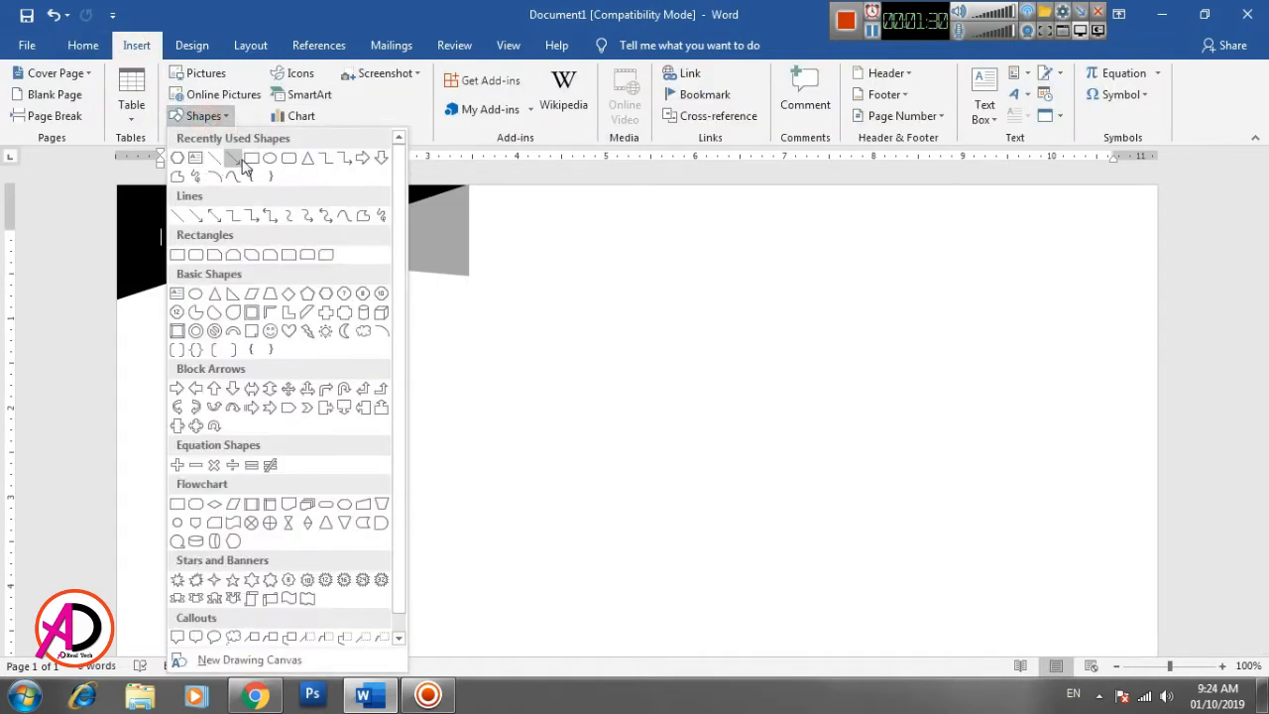
click(240, 161)
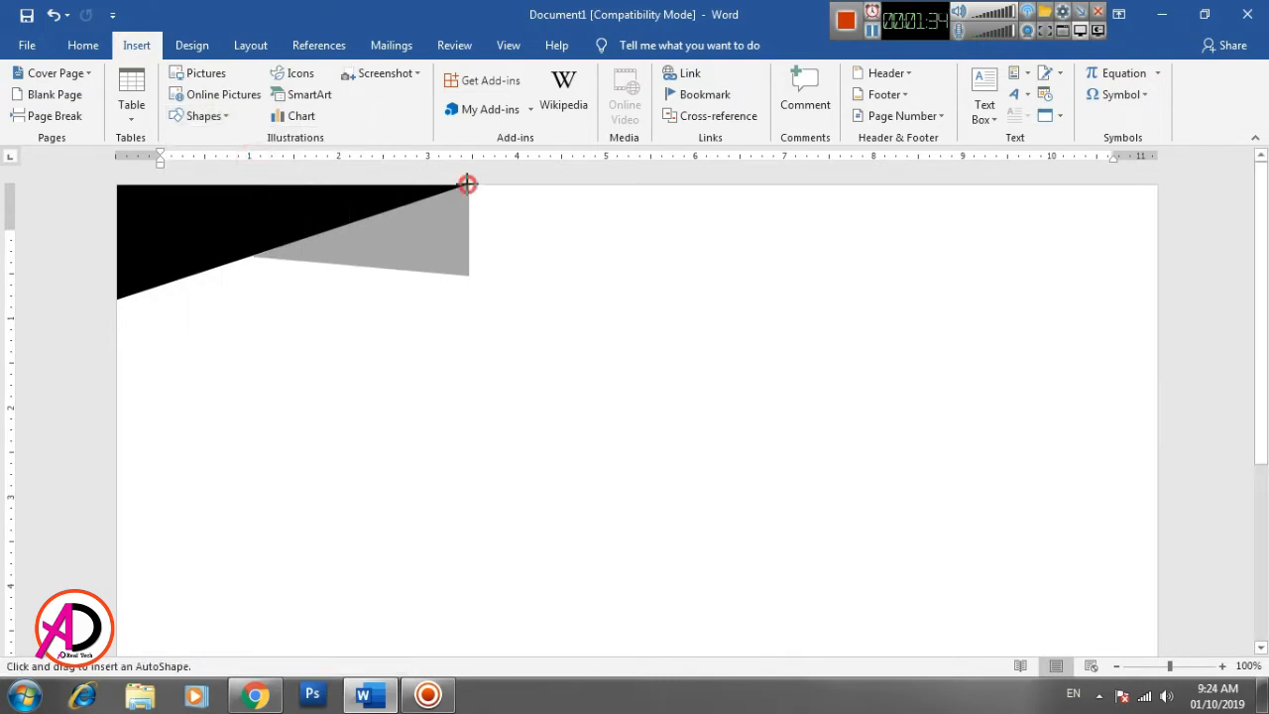
drag(467, 183, 797, 442)
scroll(805, 527, down, 5)
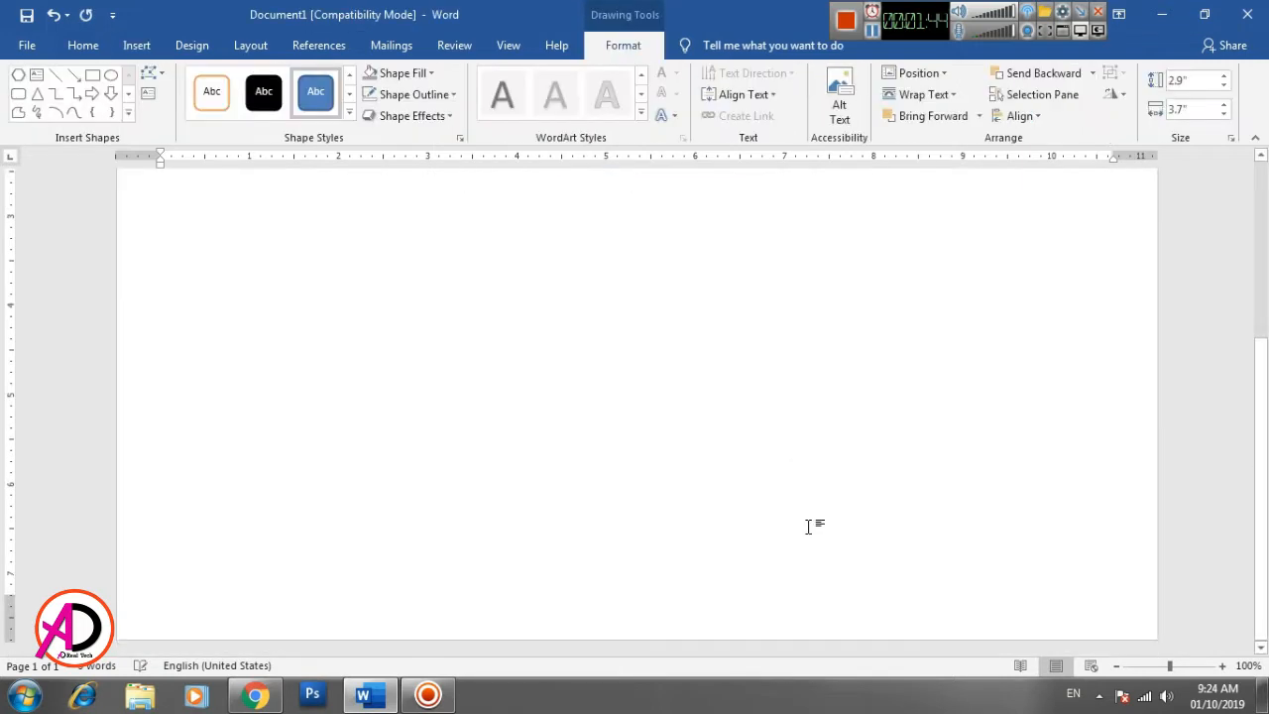
scroll(805, 527, up, 4)
scroll(805, 527, up, 1)
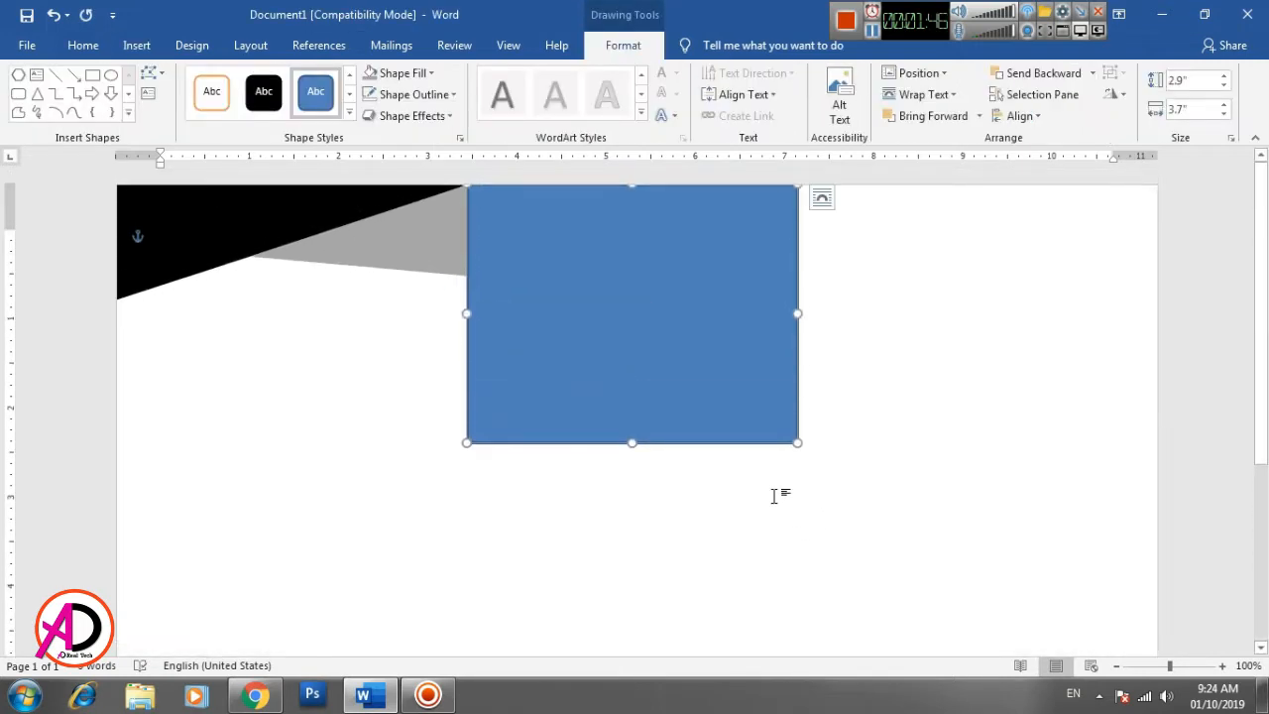
drag(795, 439, 808, 473)
- Fill the middle rectangle with the standard orange and remove its outline
click(414, 79)
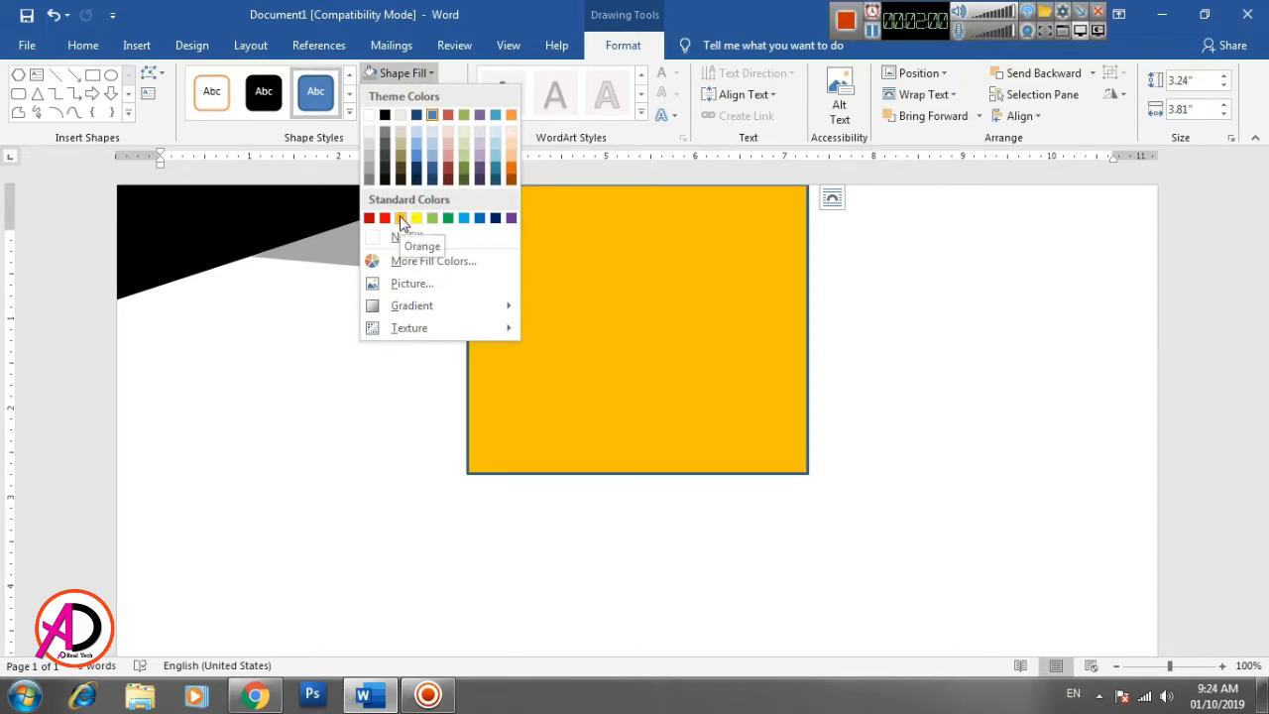
click(401, 219)
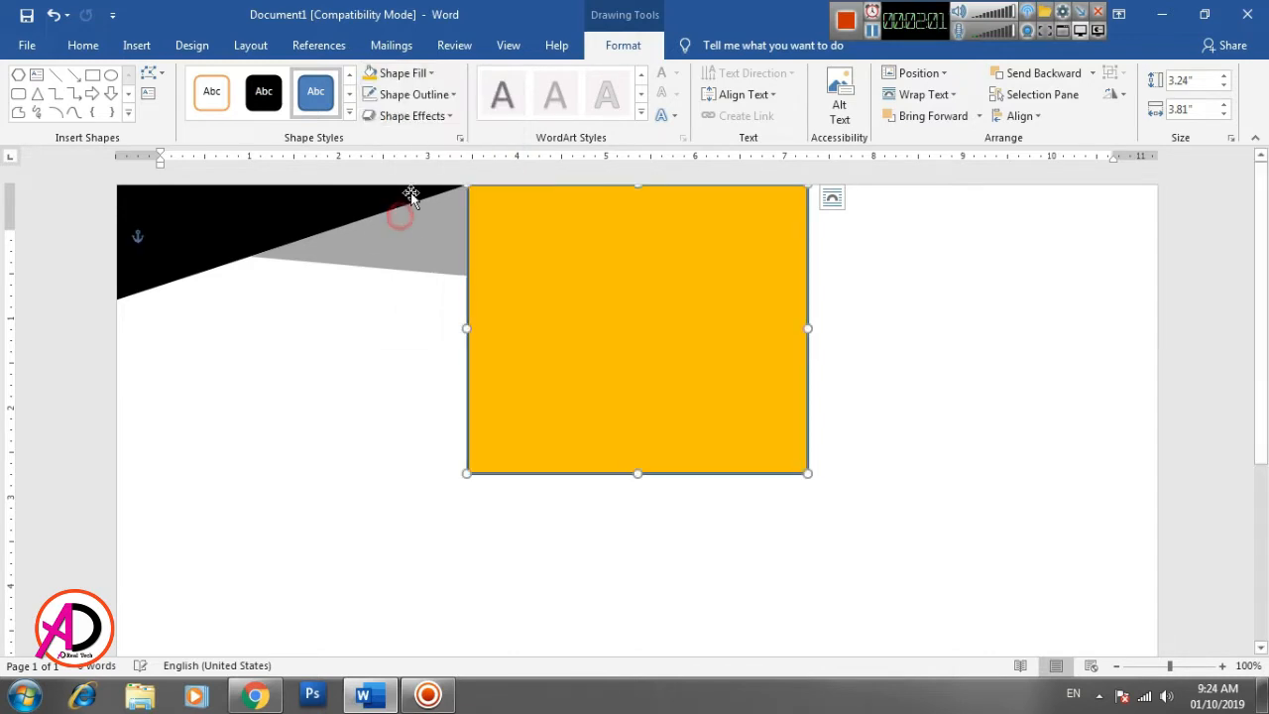
click(405, 94)
click(417, 258)
click(900, 383)
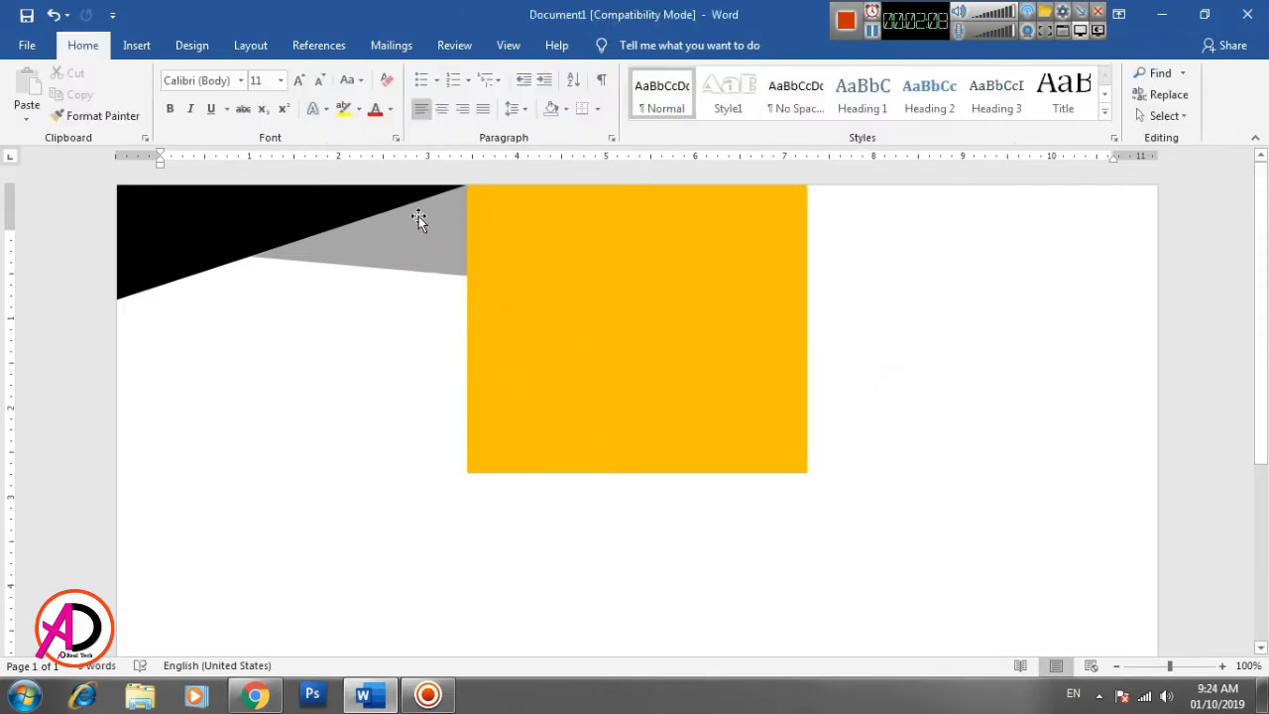
- Draw a rectangle from the orange block's upper-right corner to the page's right edge, about 3.91" wide and 3.14" high
click(137, 46)
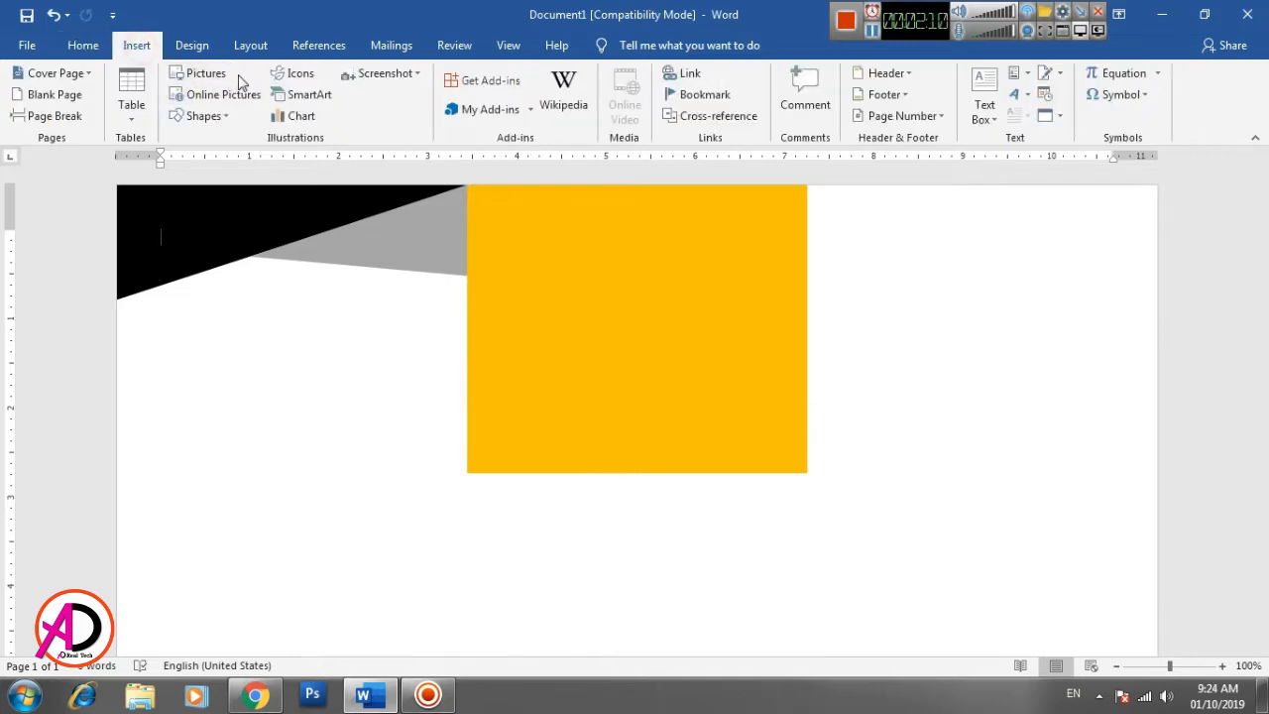
click(203, 115)
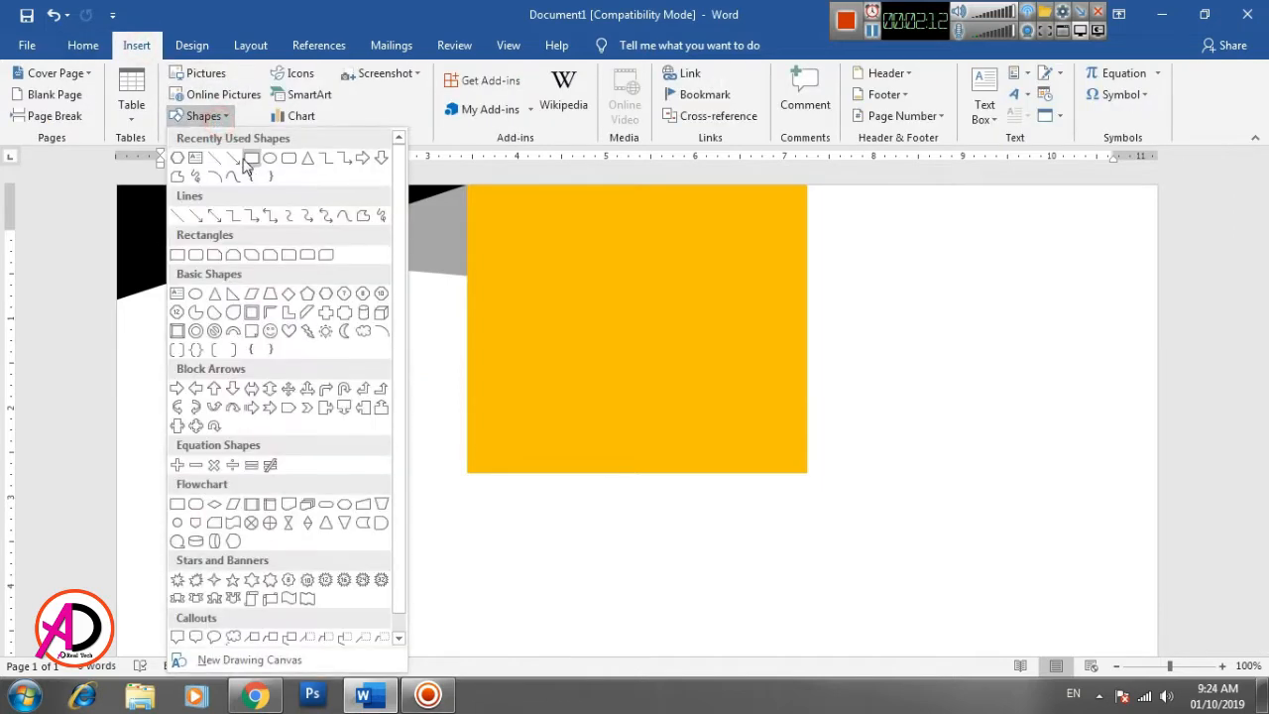
click(249, 155)
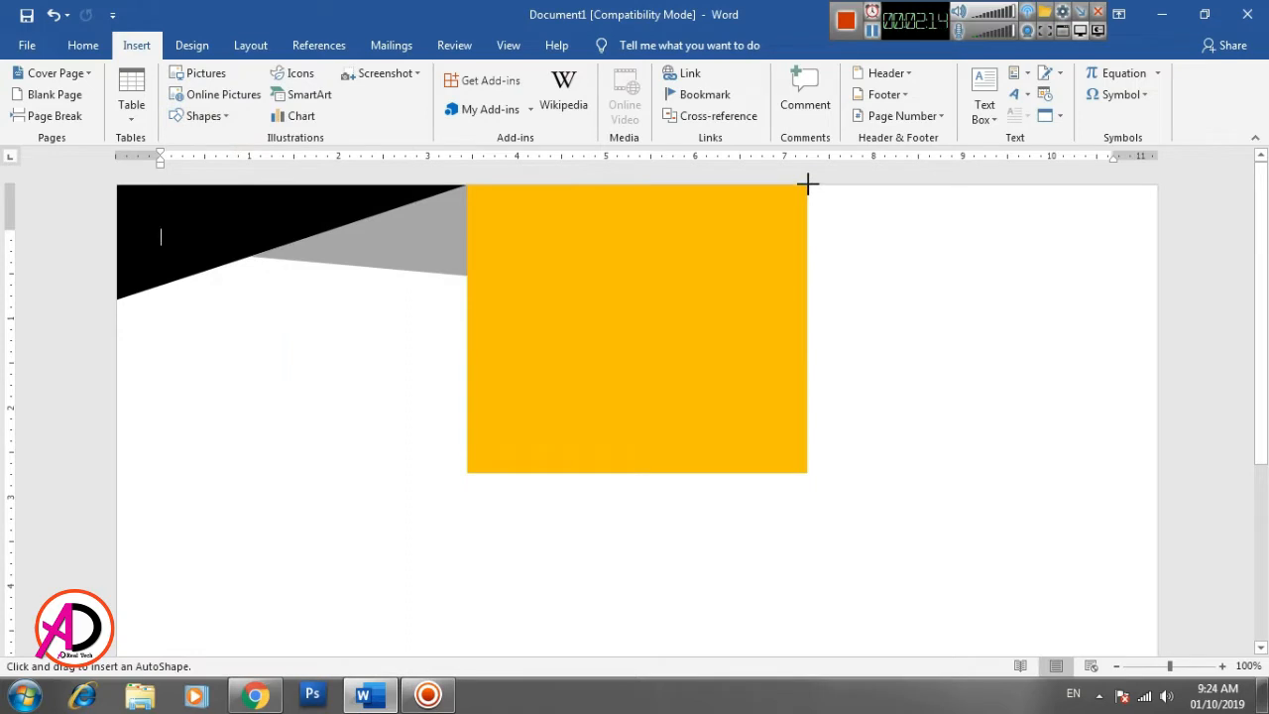
drag(807, 184, 1157, 462)
- Remove the outline of the blue rectangle and leave that rectangle selected
click(397, 95)
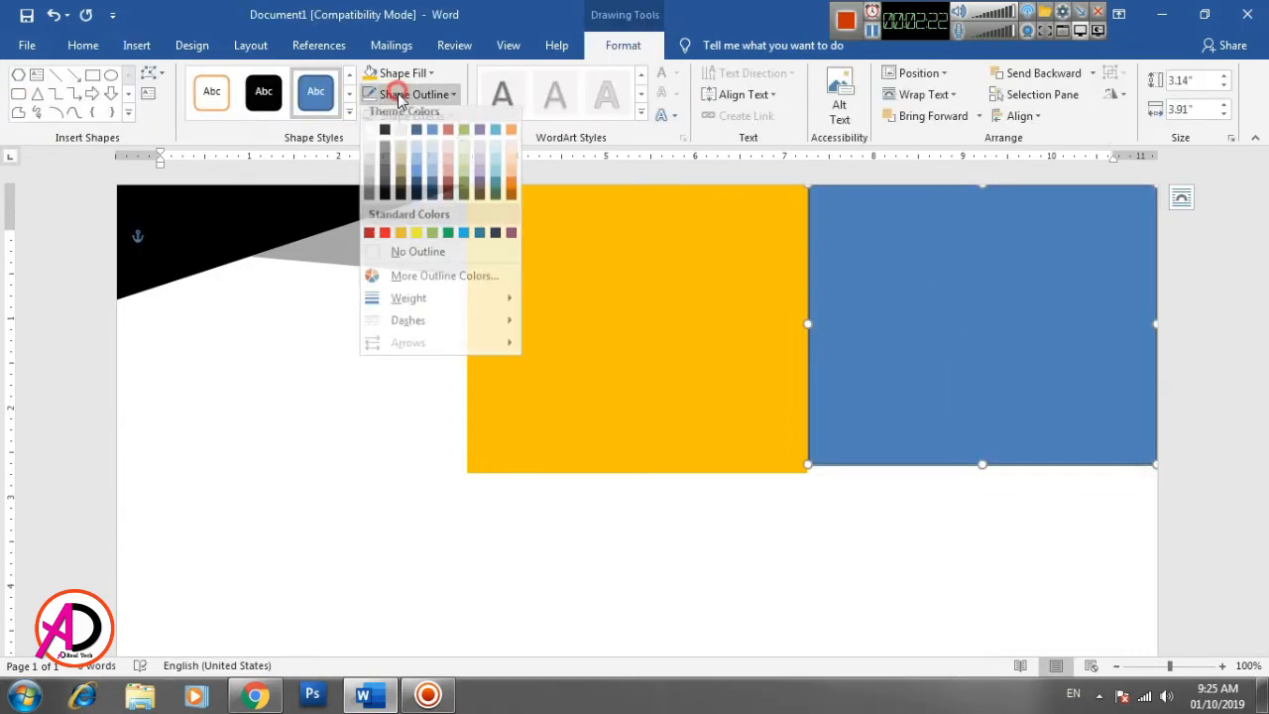
click(433, 266)
click(943, 552)
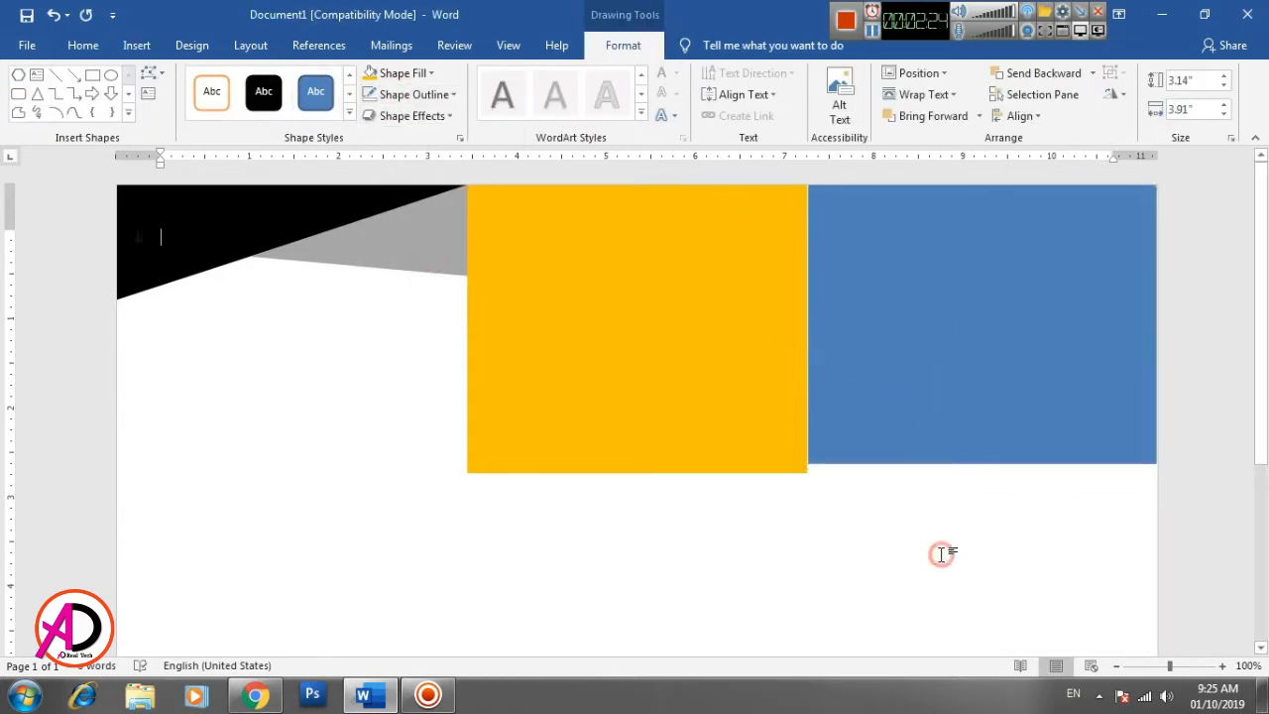
click(950, 417)
click(1005, 566)
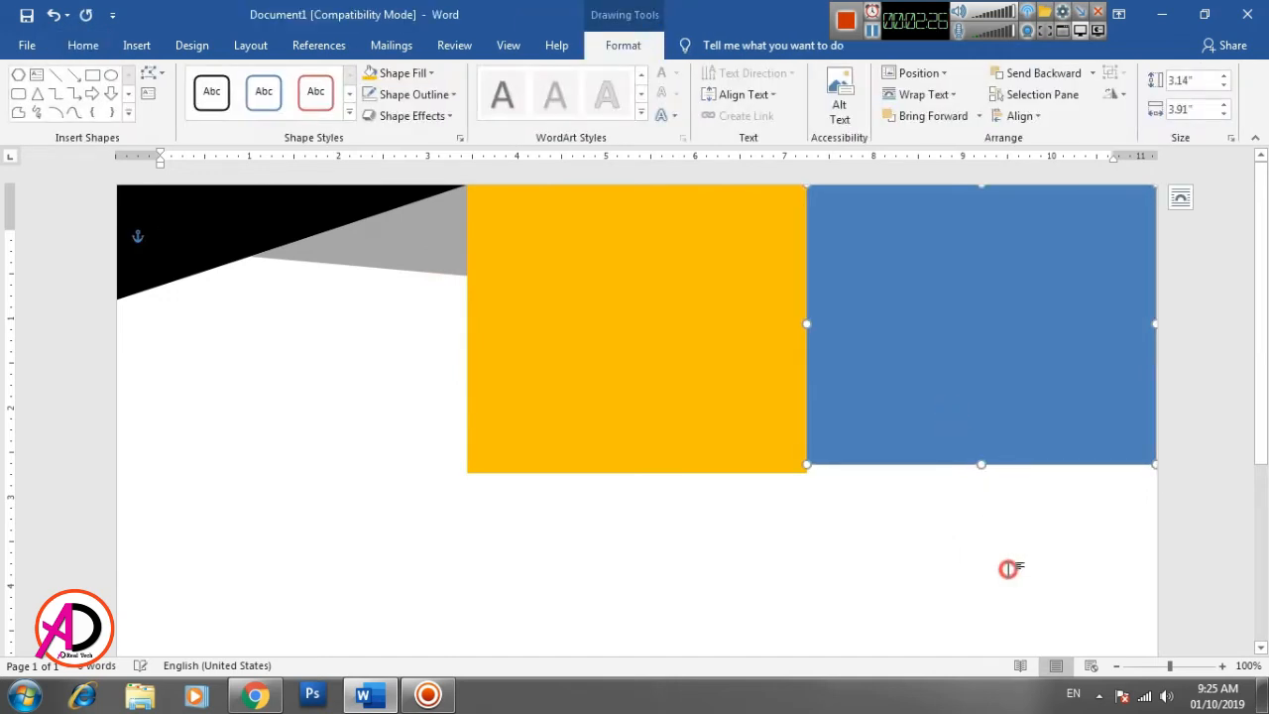
click(1007, 410)
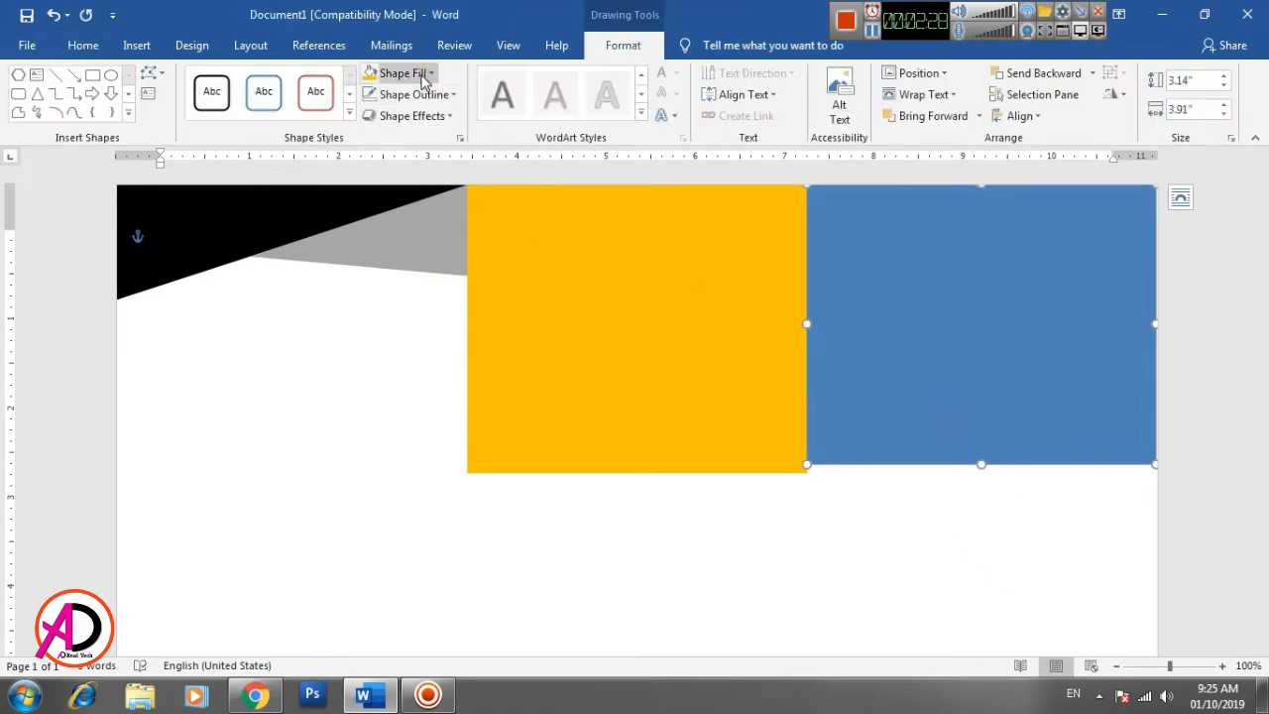
- Fill the blue rectangle with the ECU_Home picture from the desktop's New folder (2) and deselect it
click(397, 72)
click(412, 283)
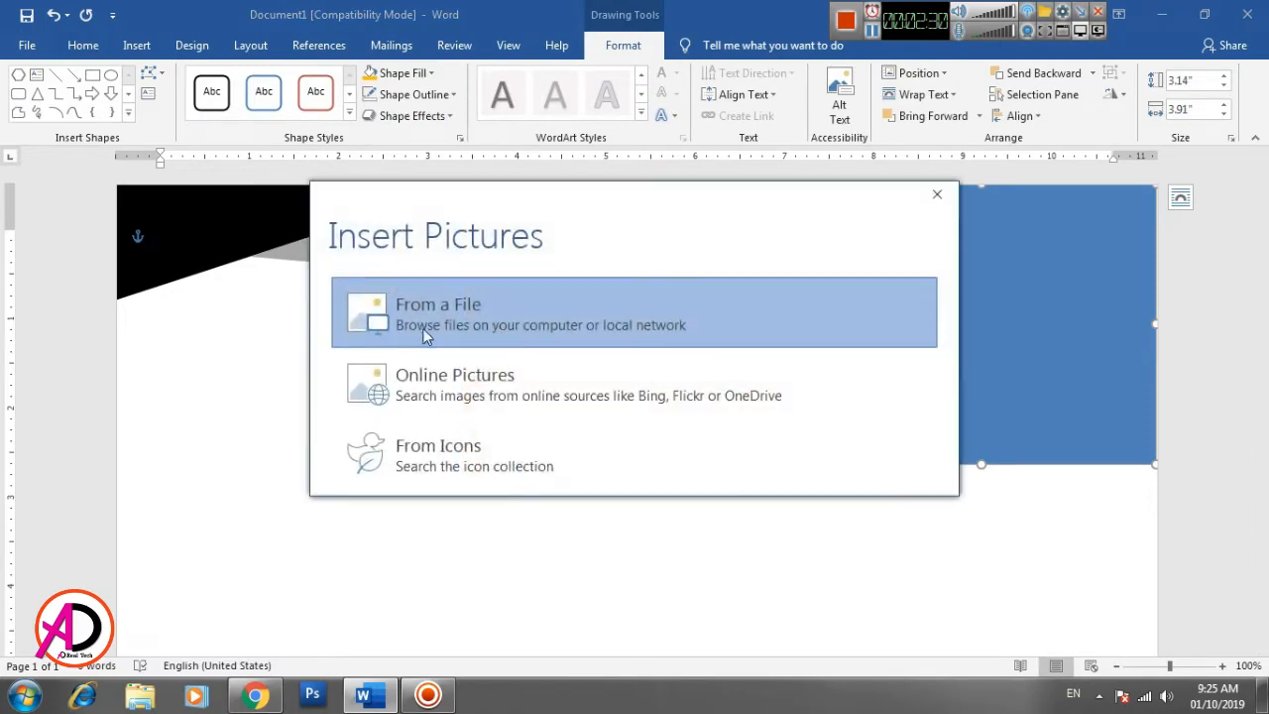
click(427, 327)
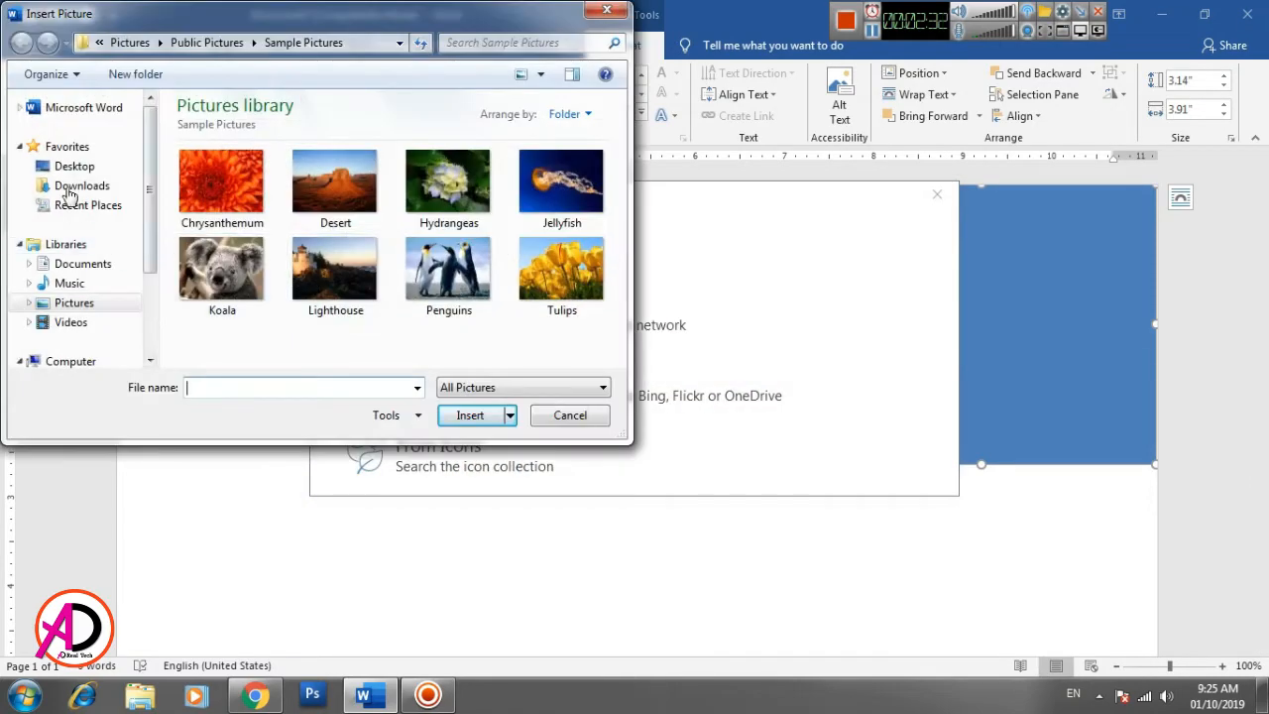
click(67, 169)
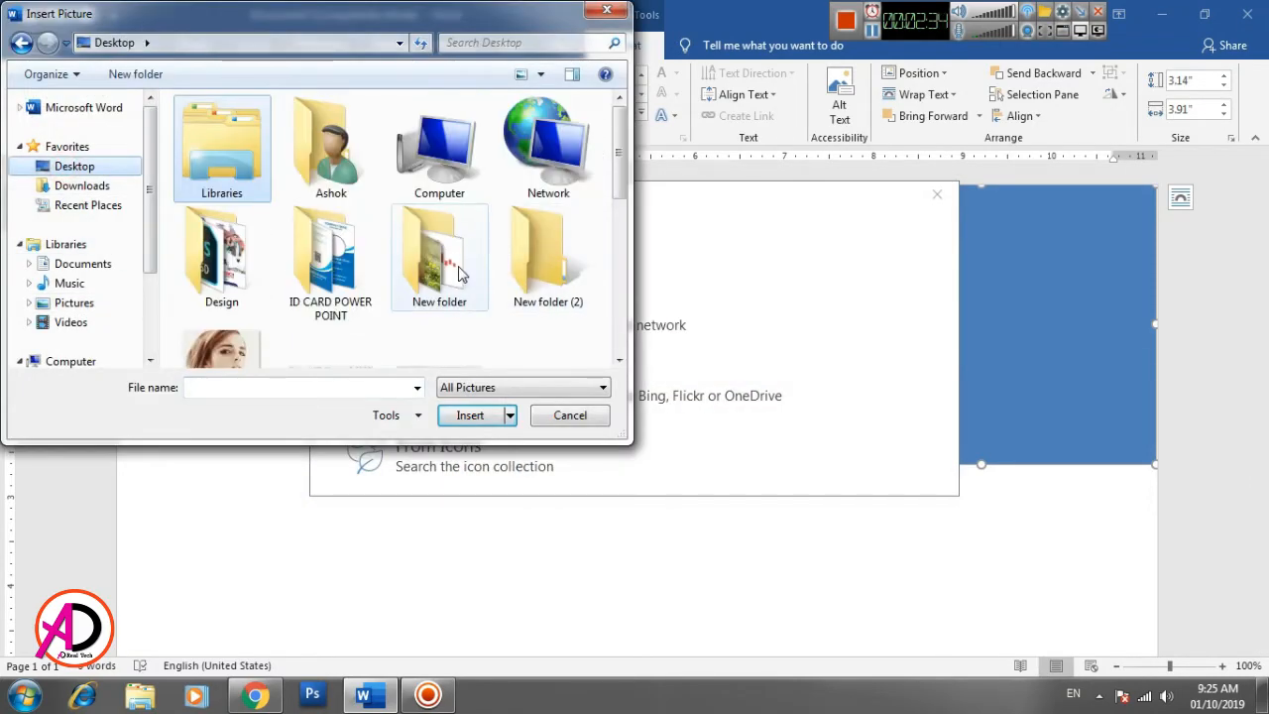
double_click(550, 260)
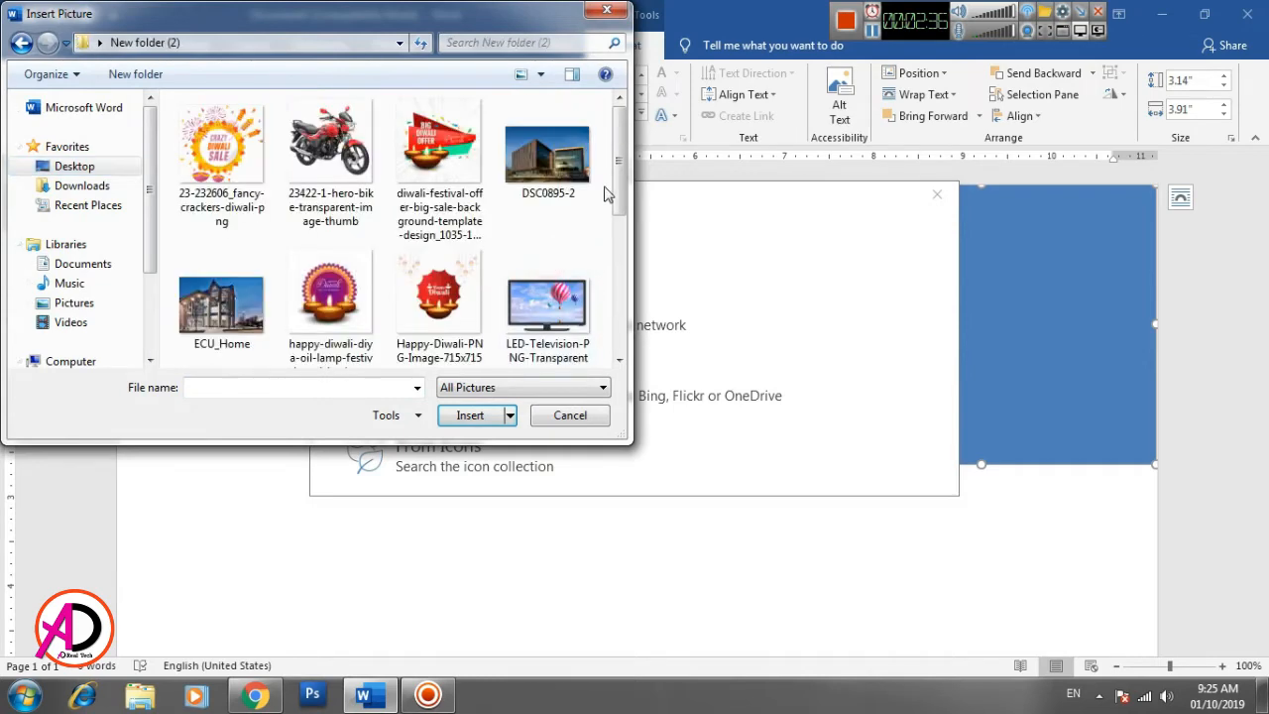
drag(620, 174, 621, 209)
click(221, 233)
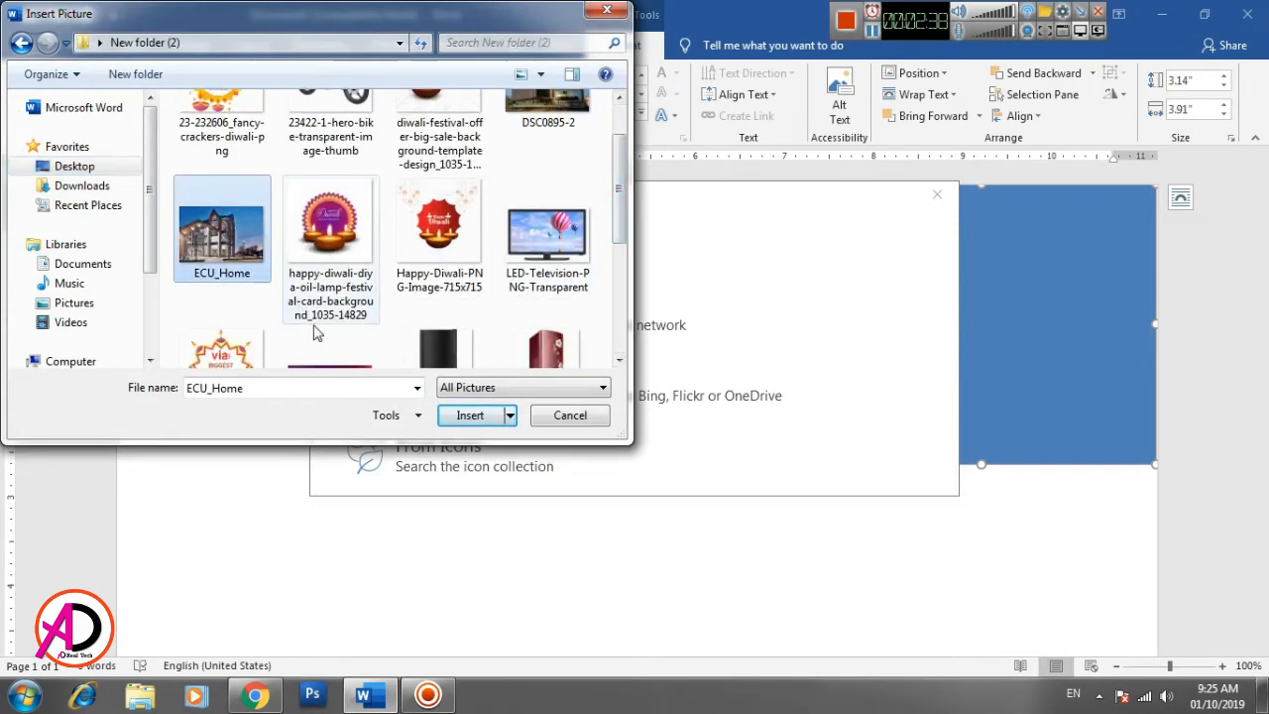
click(488, 418)
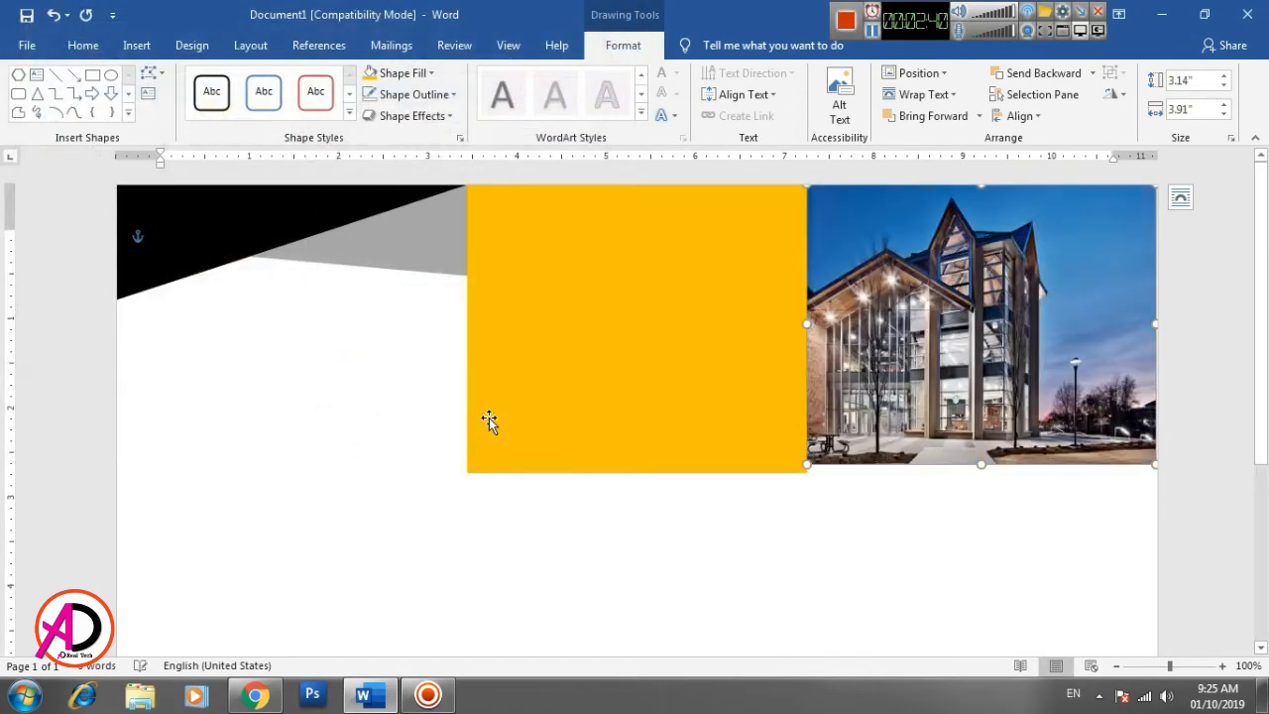
click(973, 561)
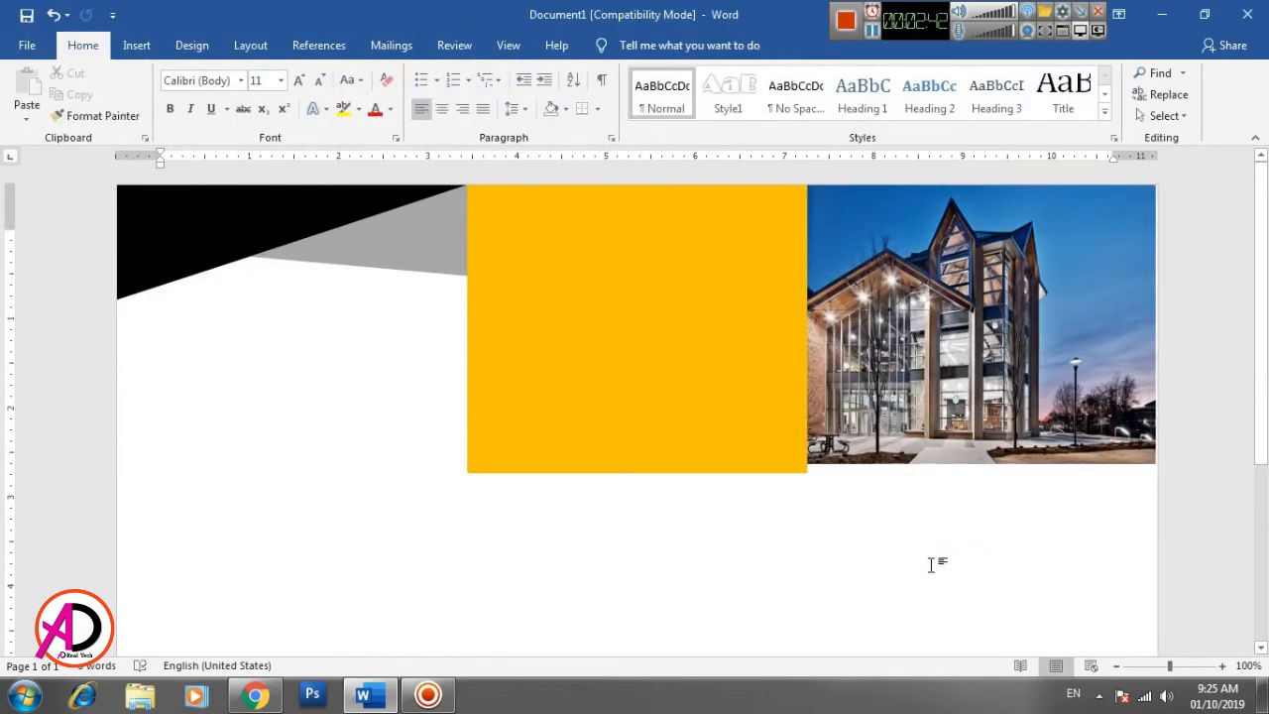
scroll(1005, 617, down, 1)
scroll(974, 597, up, 1)
click(584, 454)
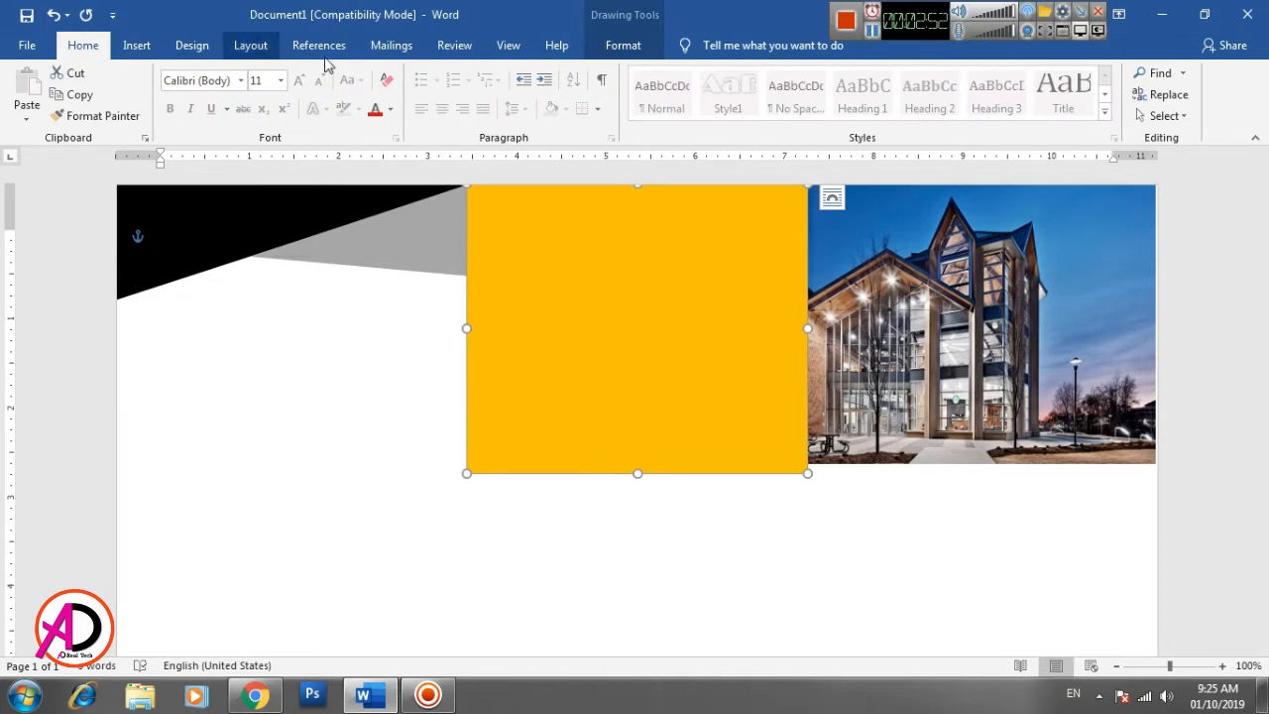
click(620, 46)
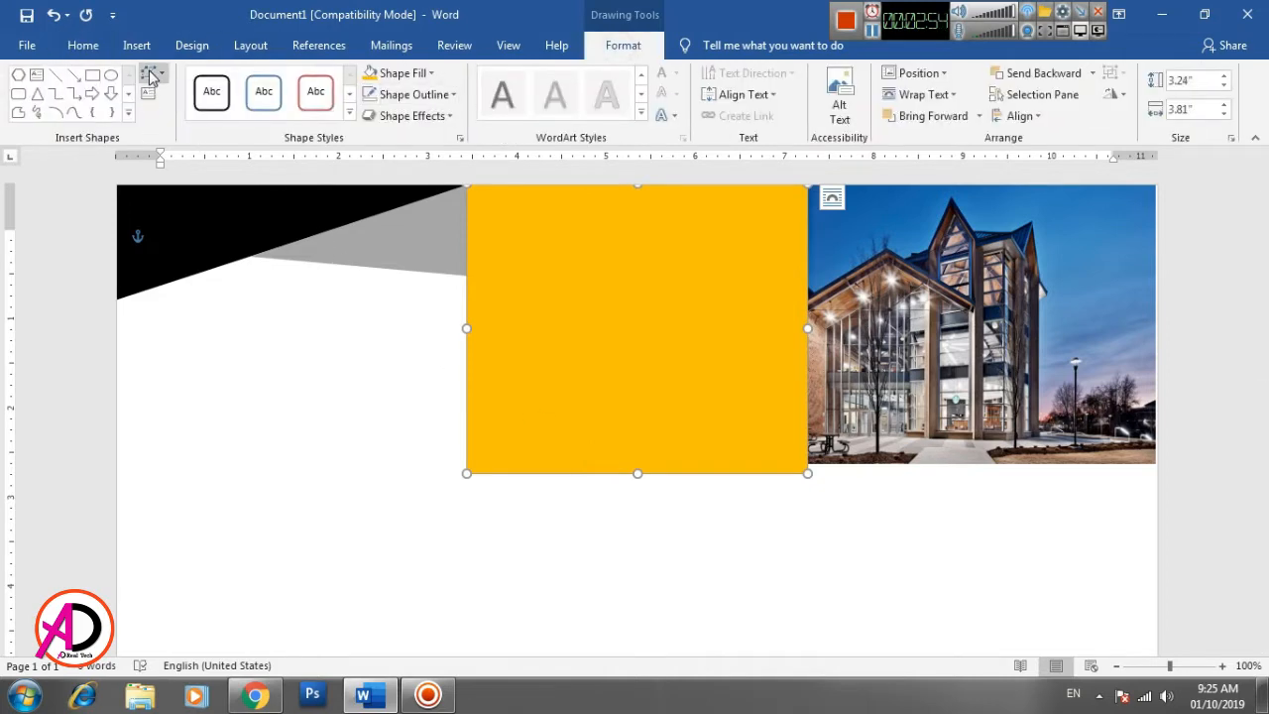
click(148, 73)
click(176, 117)
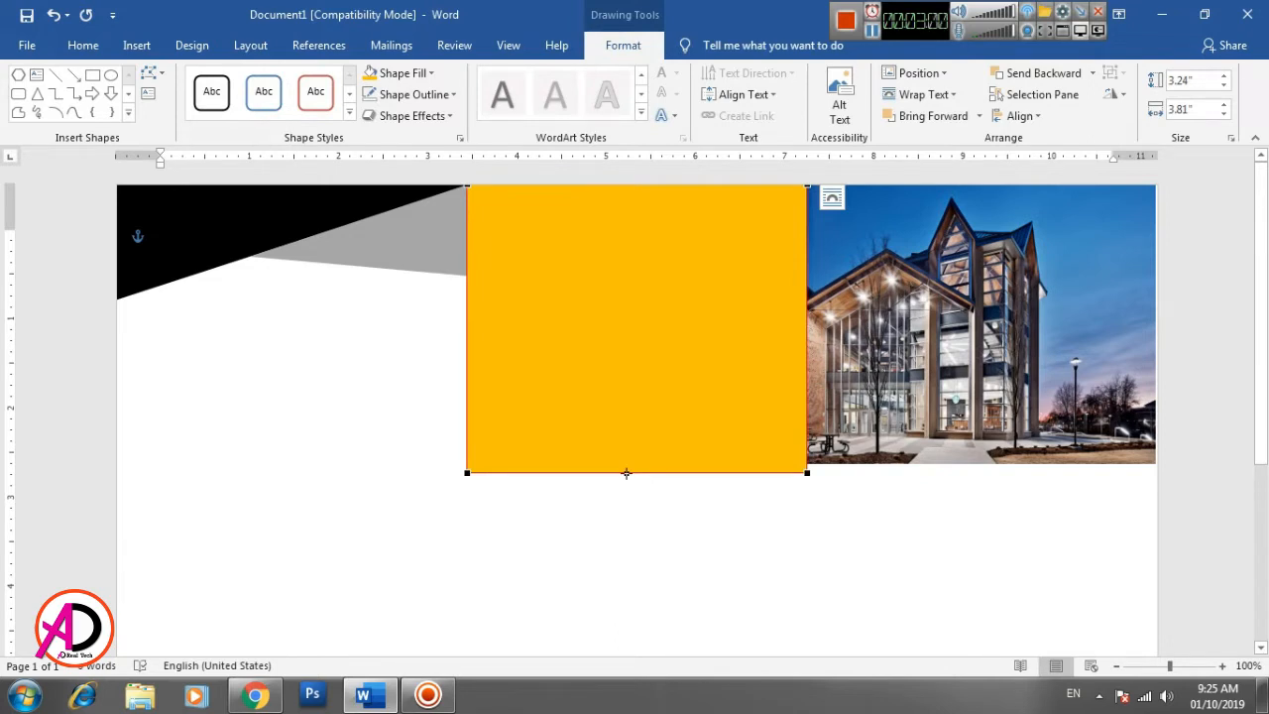
click(640, 524)
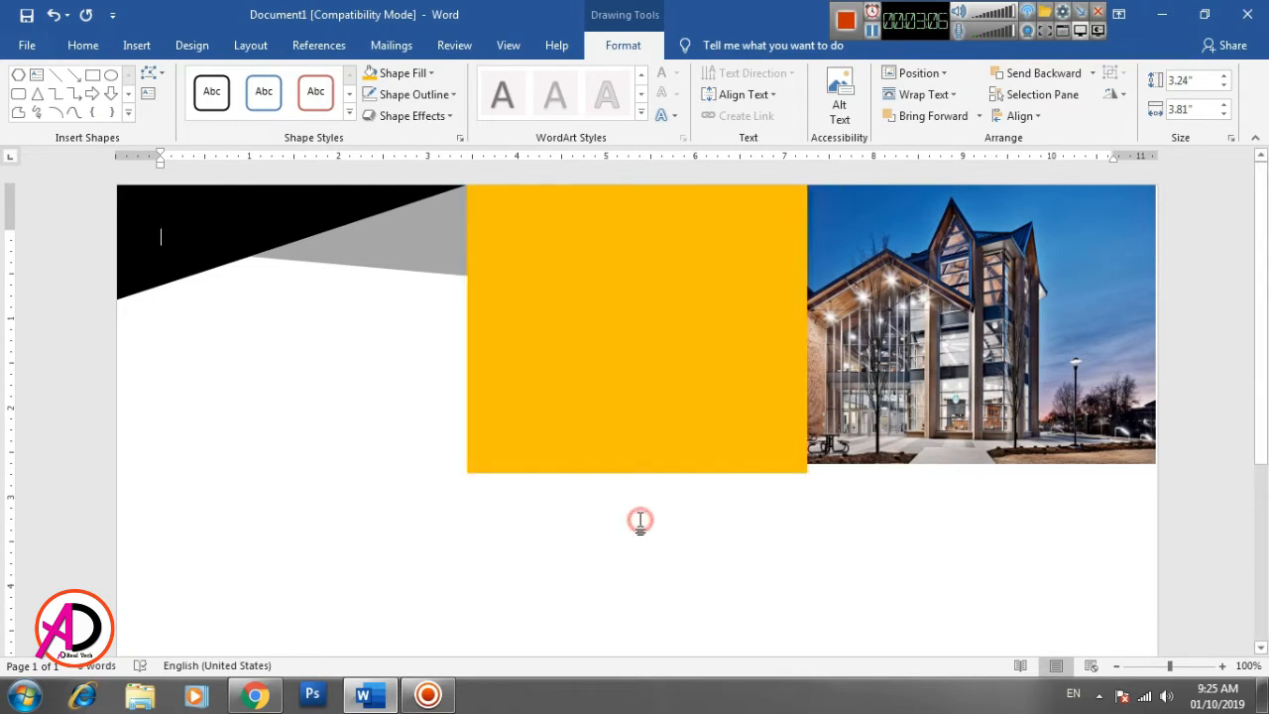
- Draw a freeform triangle at the orange block's lower-left corner and enlarge it to about 2.05" wide and 1.79" high
click(139, 45)
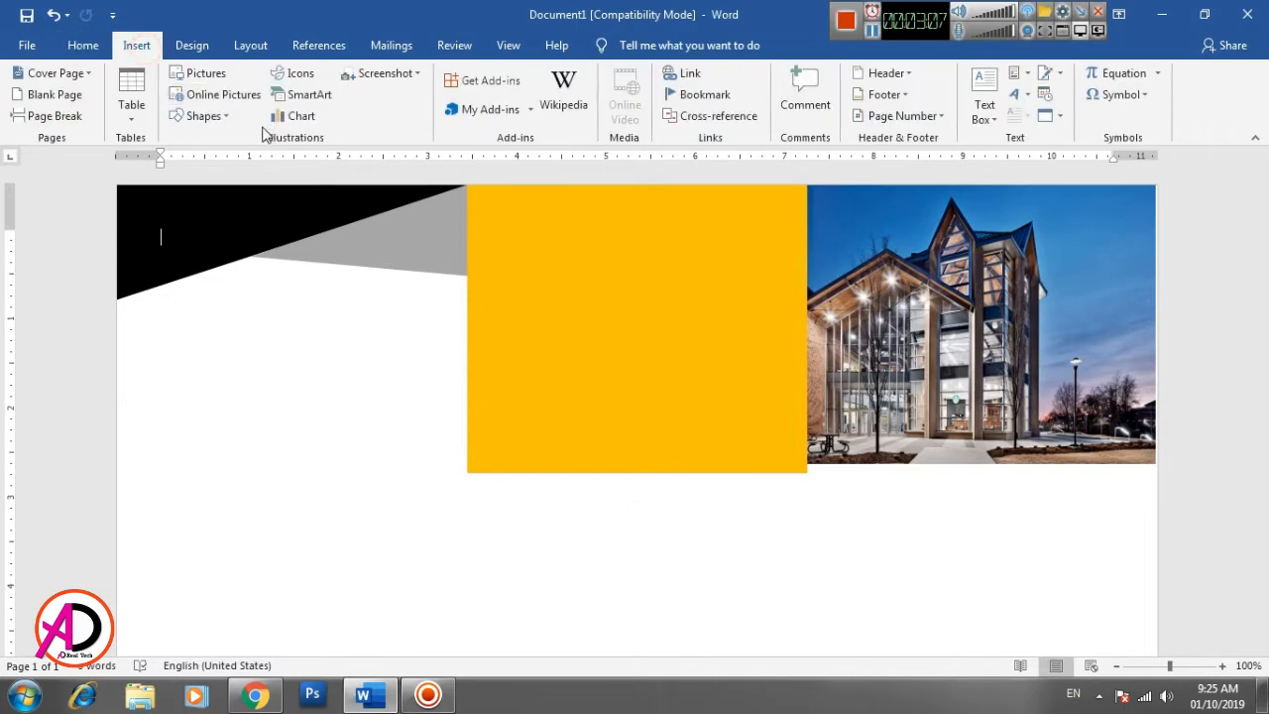
click(201, 116)
click(363, 217)
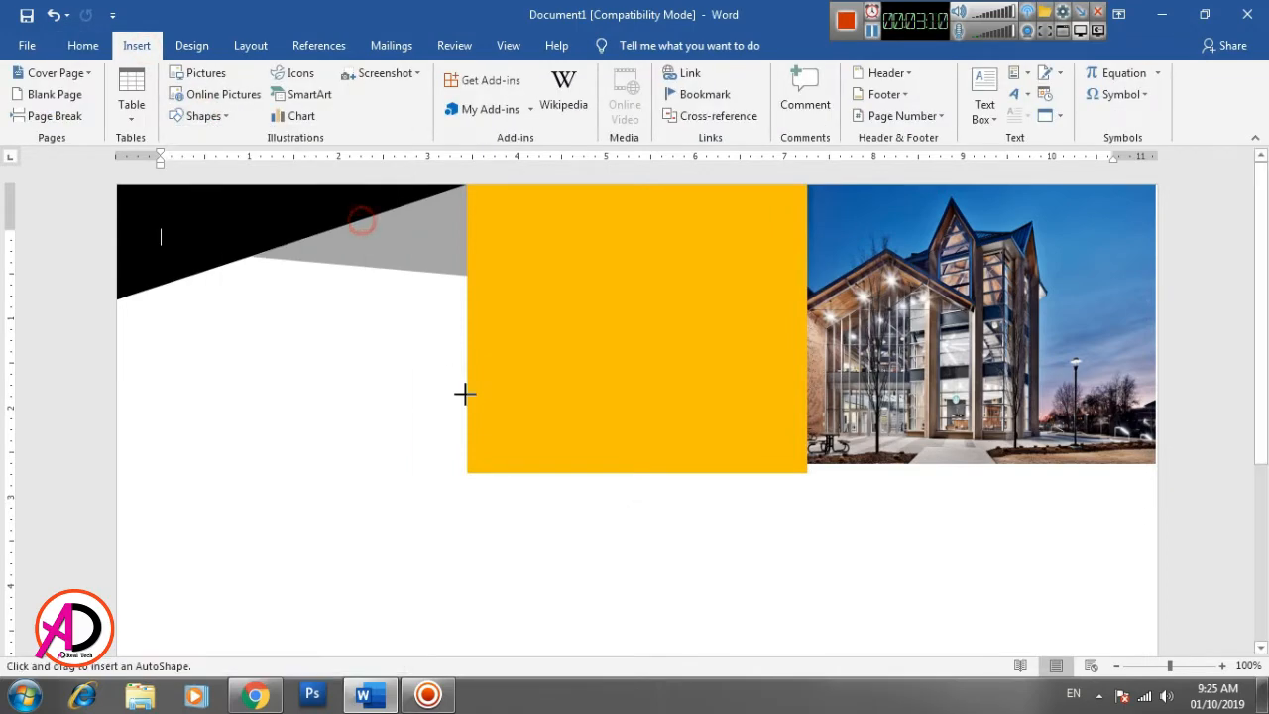
click(467, 473)
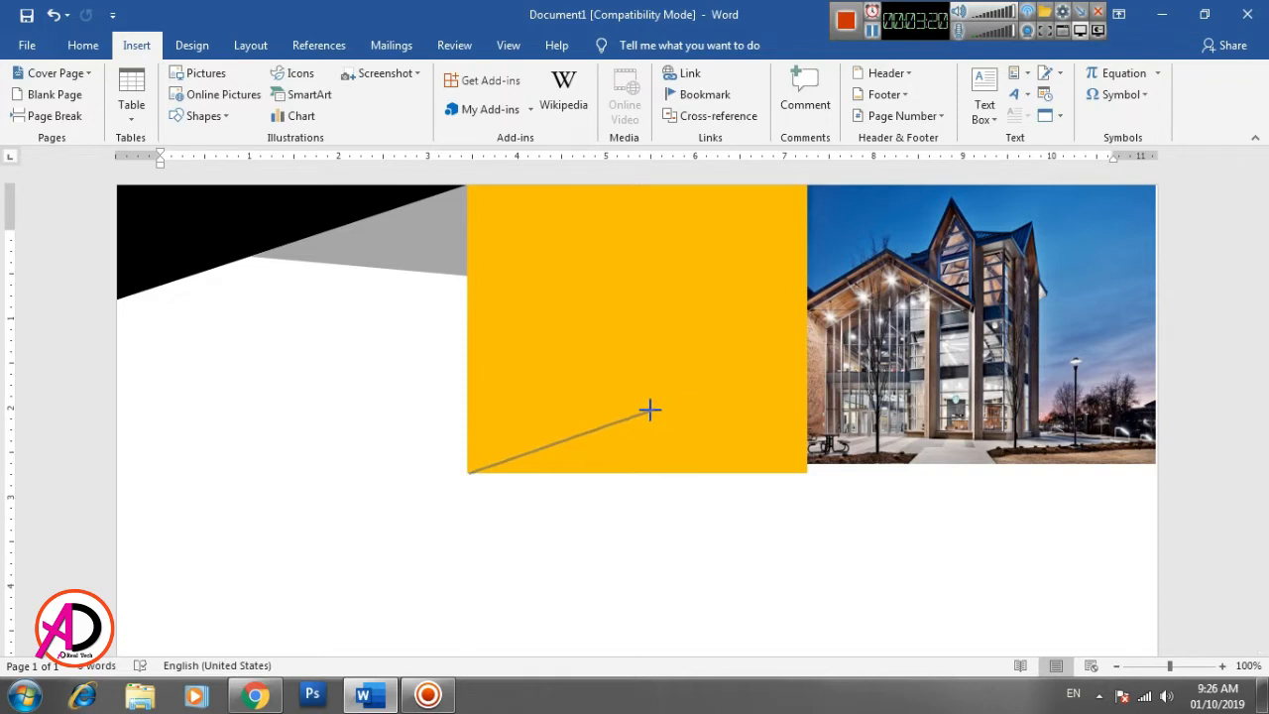
click(650, 410)
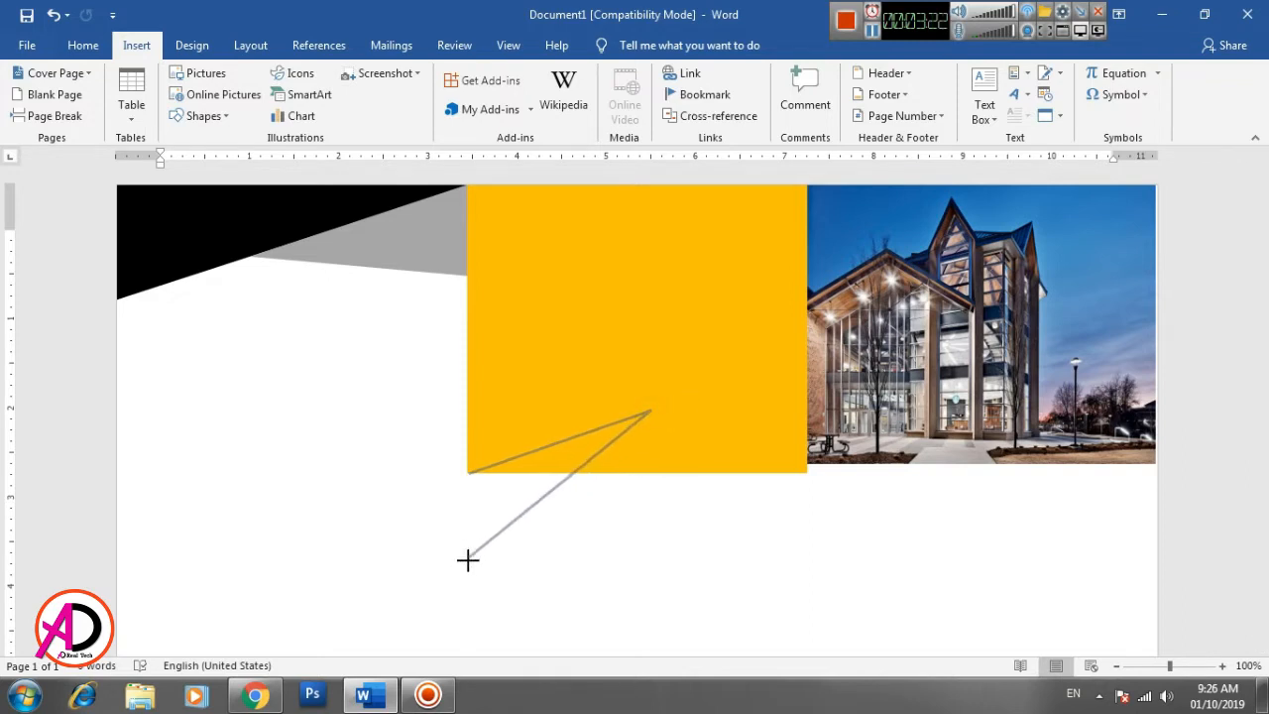
click(467, 561)
click(469, 473)
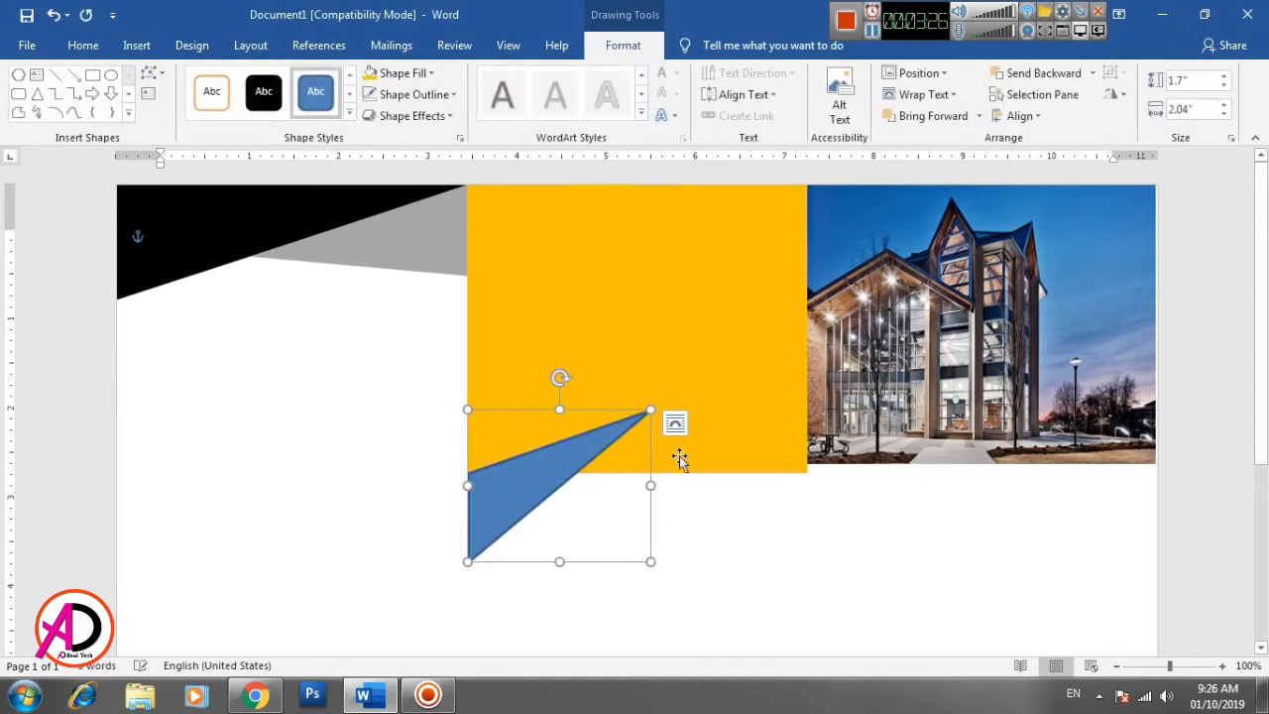
drag(649, 407, 651, 400)
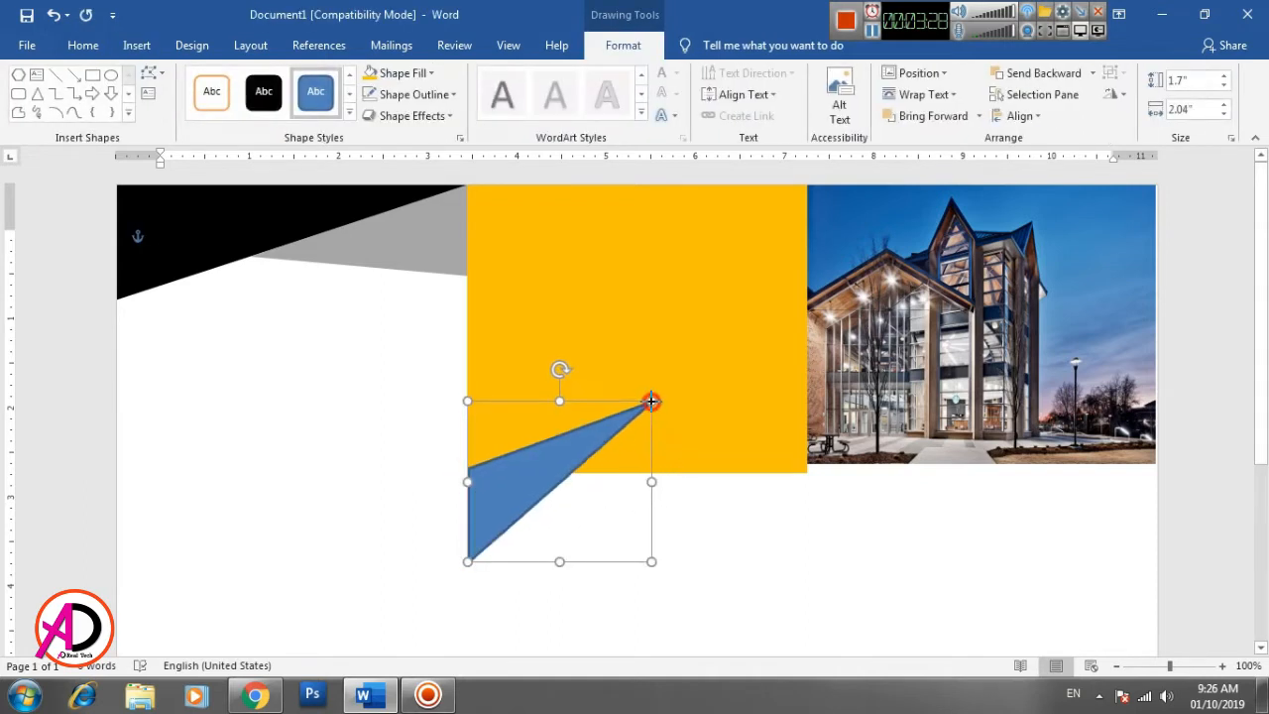
- Fill the new triangle with White, Background 1, Darker 50% and remove its outline
click(401, 74)
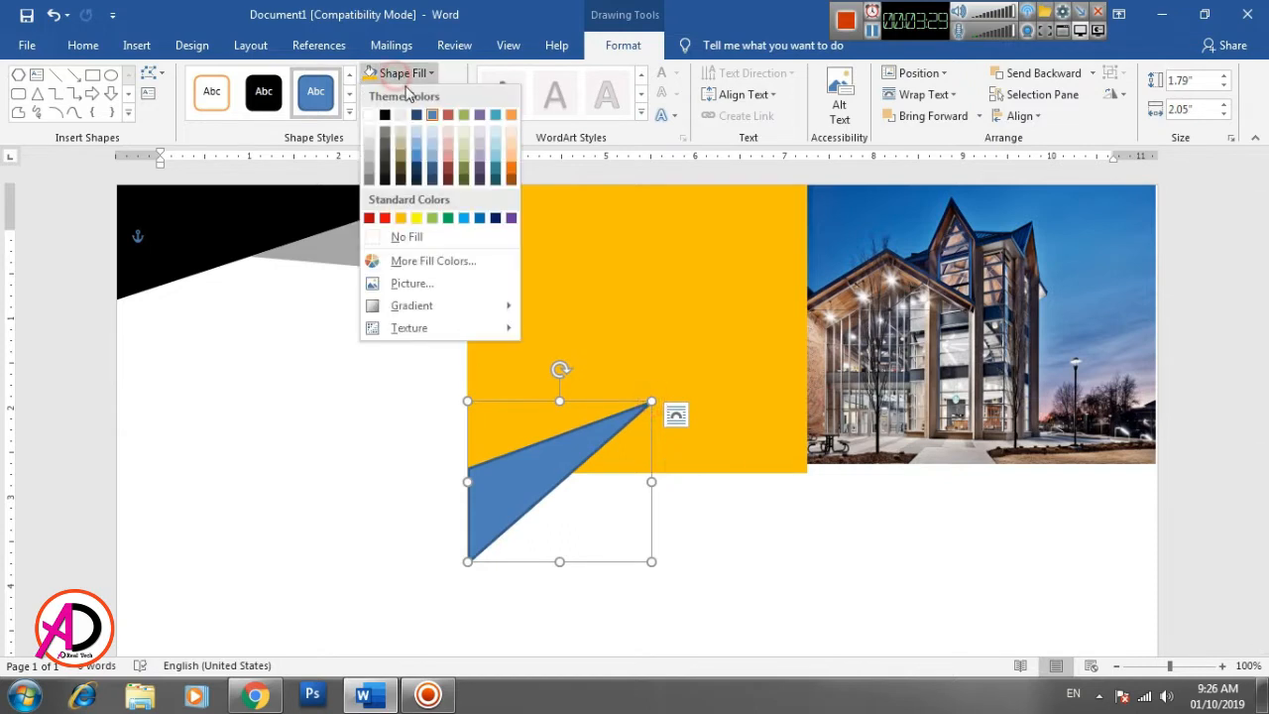
click(369, 179)
click(406, 94)
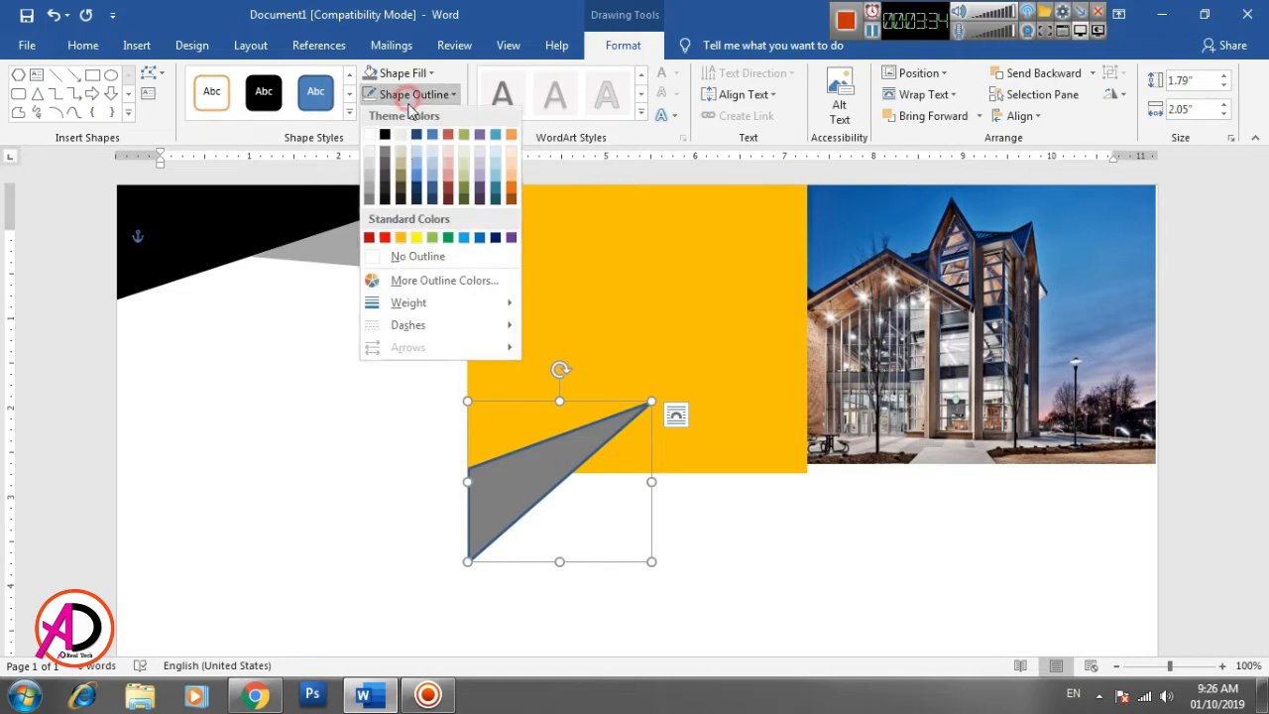
click(415, 258)
- Draw a freeform triangle from the gray triangle's lower edge and tip to a point below the photo, about 4.63" wide and 1.8" high
scroll(570, 489, down, 1)
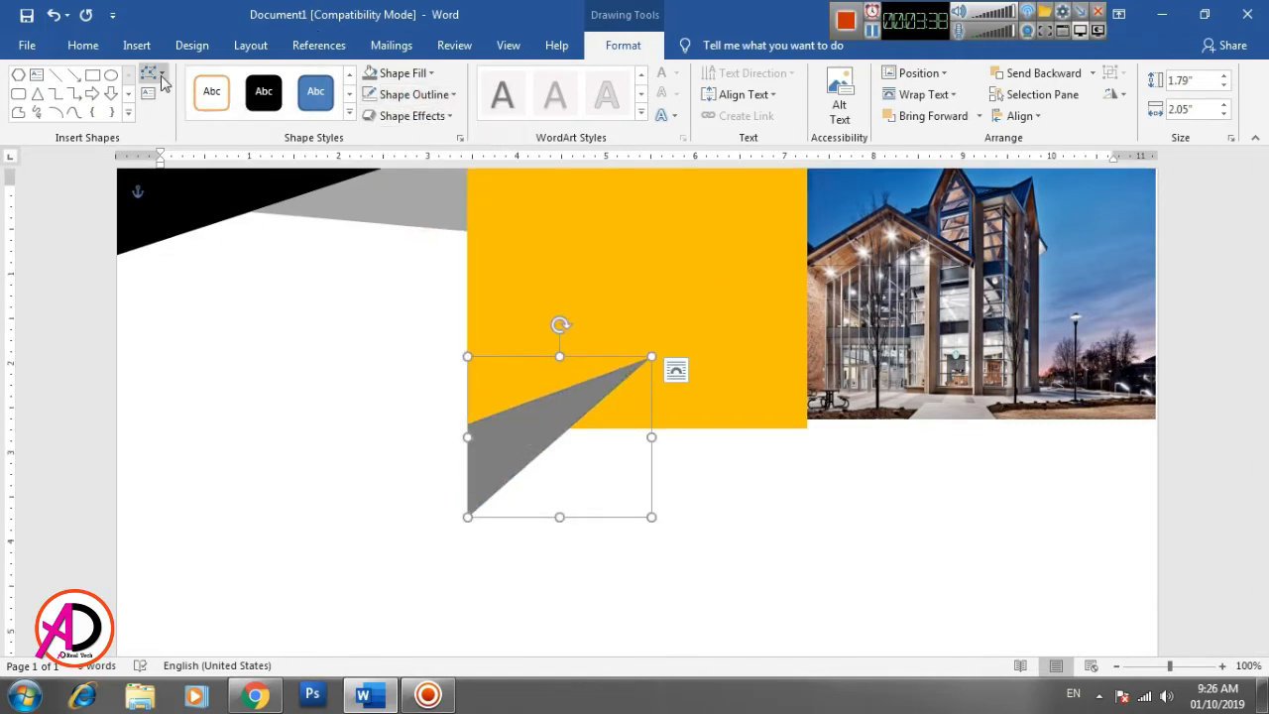
click(19, 116)
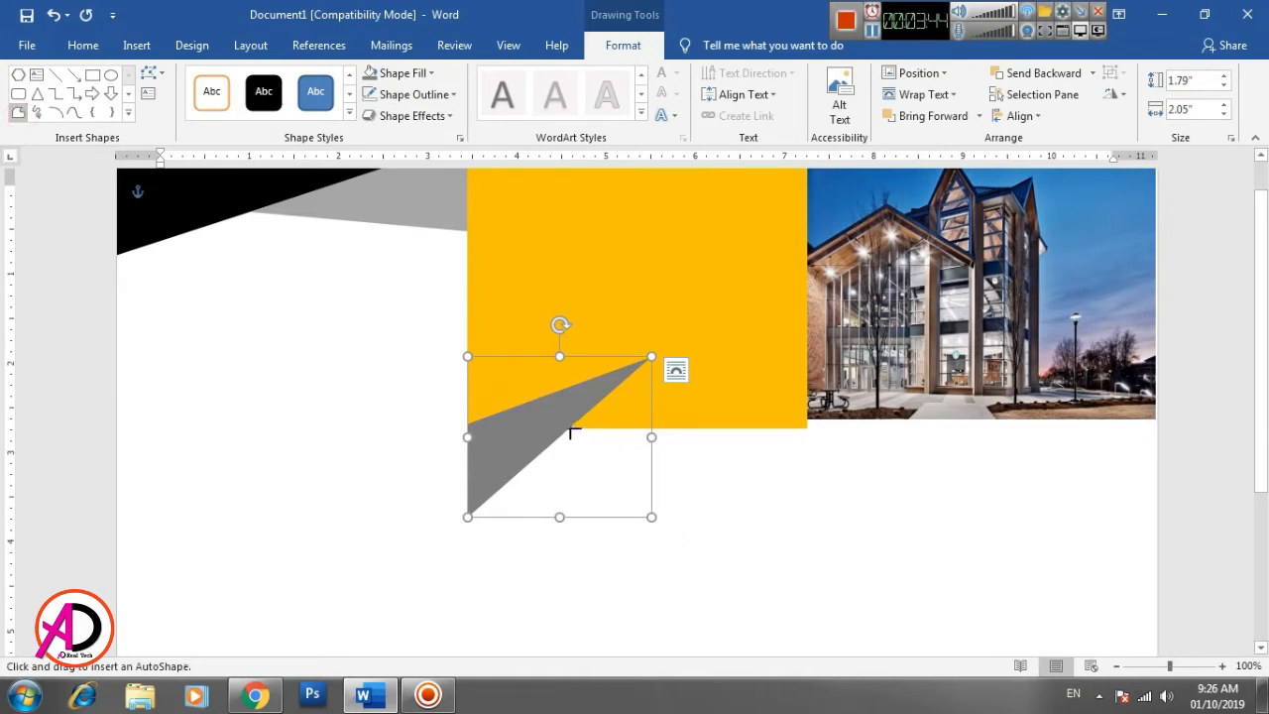
drag(571, 429, 981, 516)
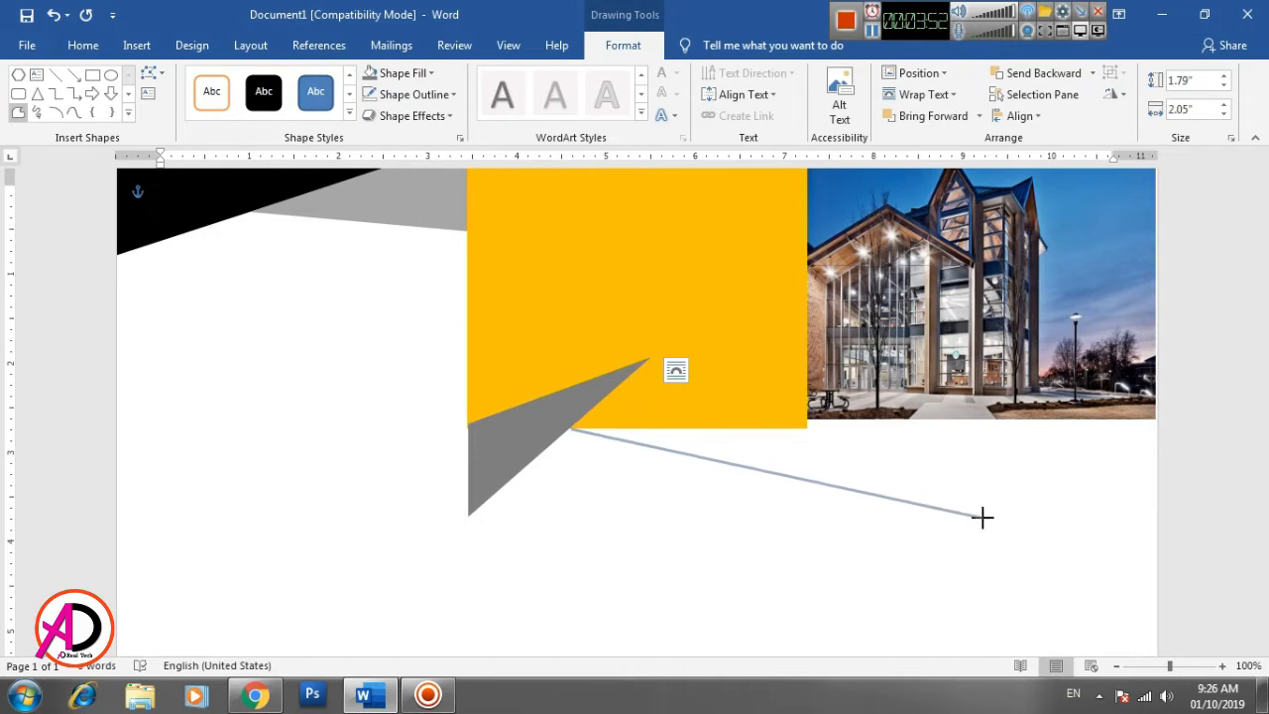
click(981, 516)
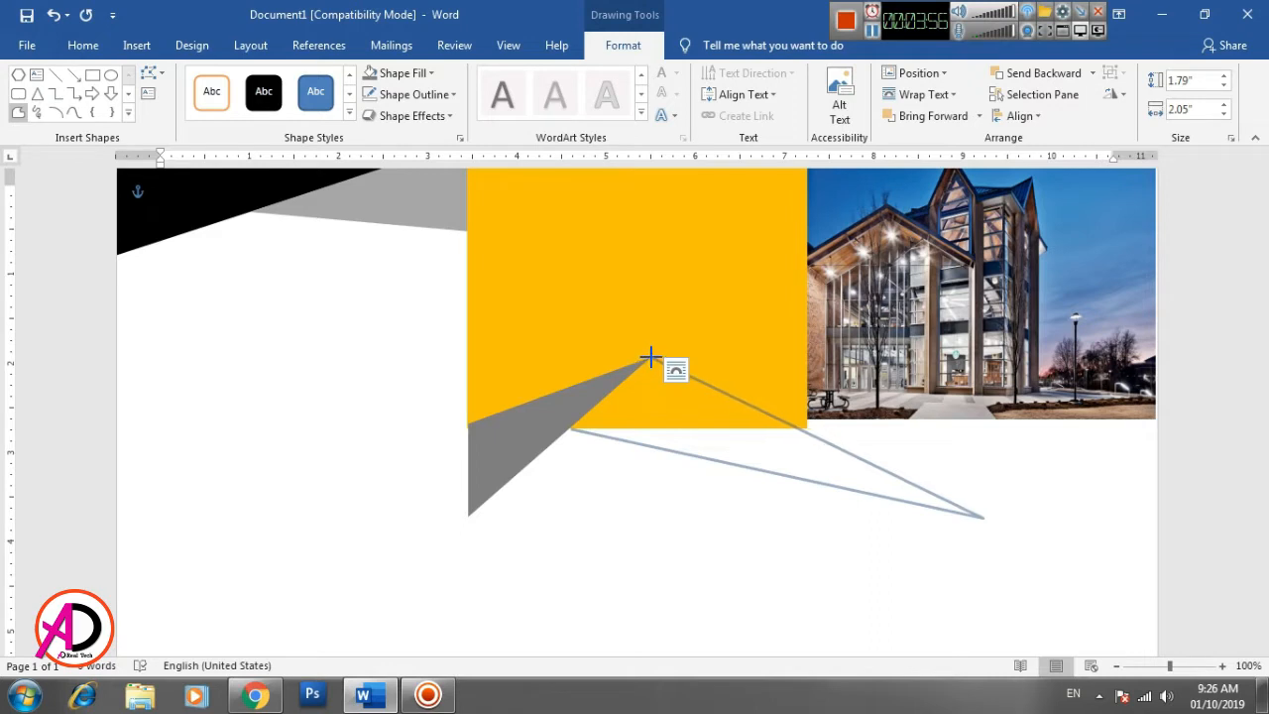
click(650, 357)
click(571, 428)
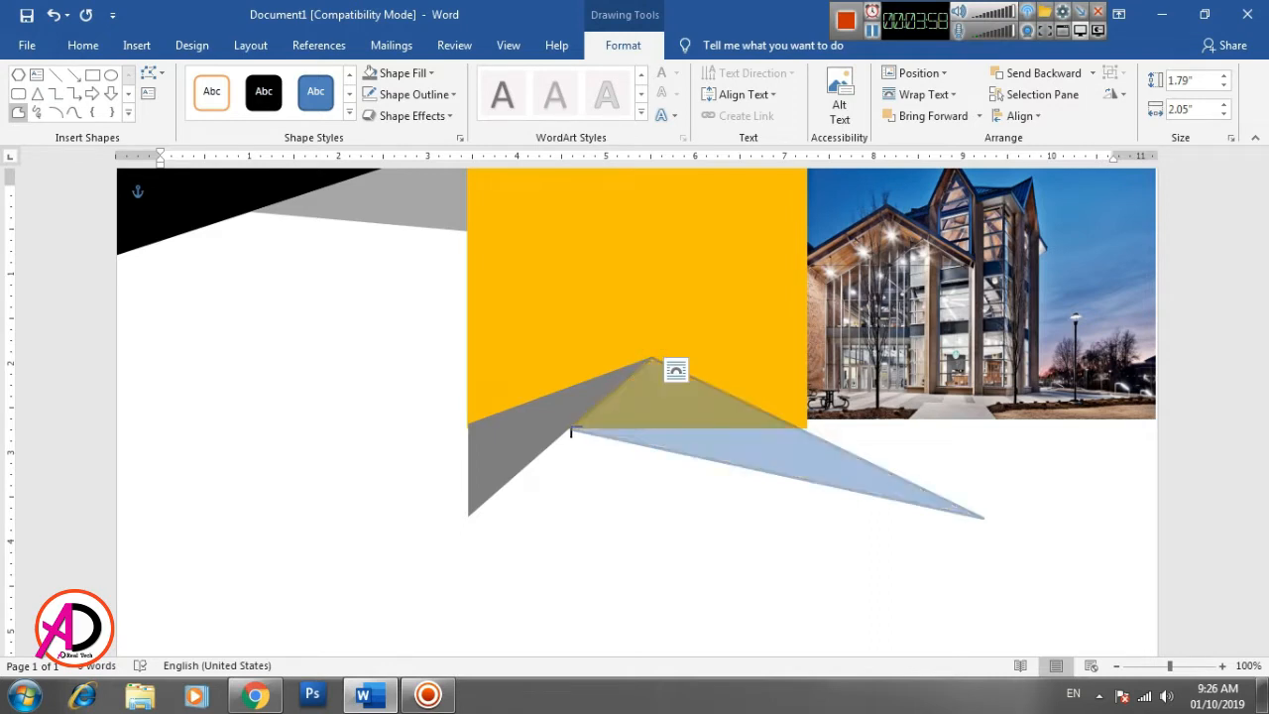
- Fill the wide triangle with black, remove its outline, and nudge it slightly left
click(396, 73)
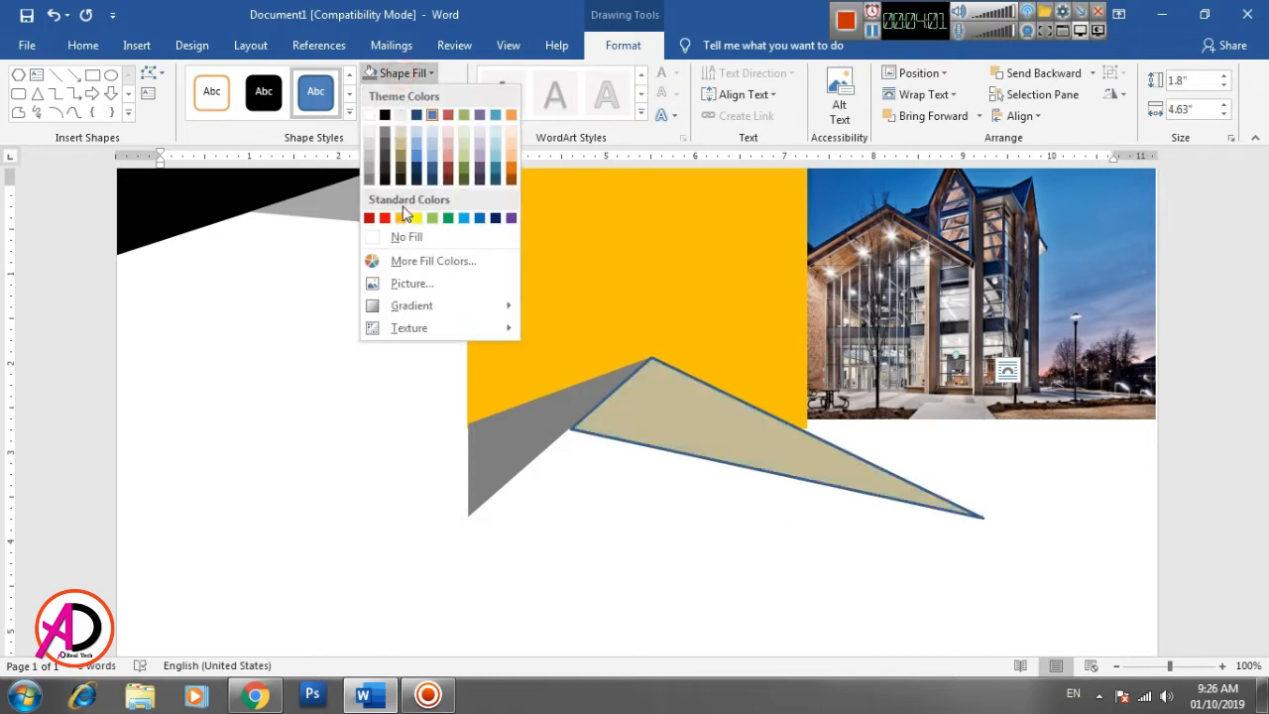
click(385, 115)
click(416, 95)
click(420, 258)
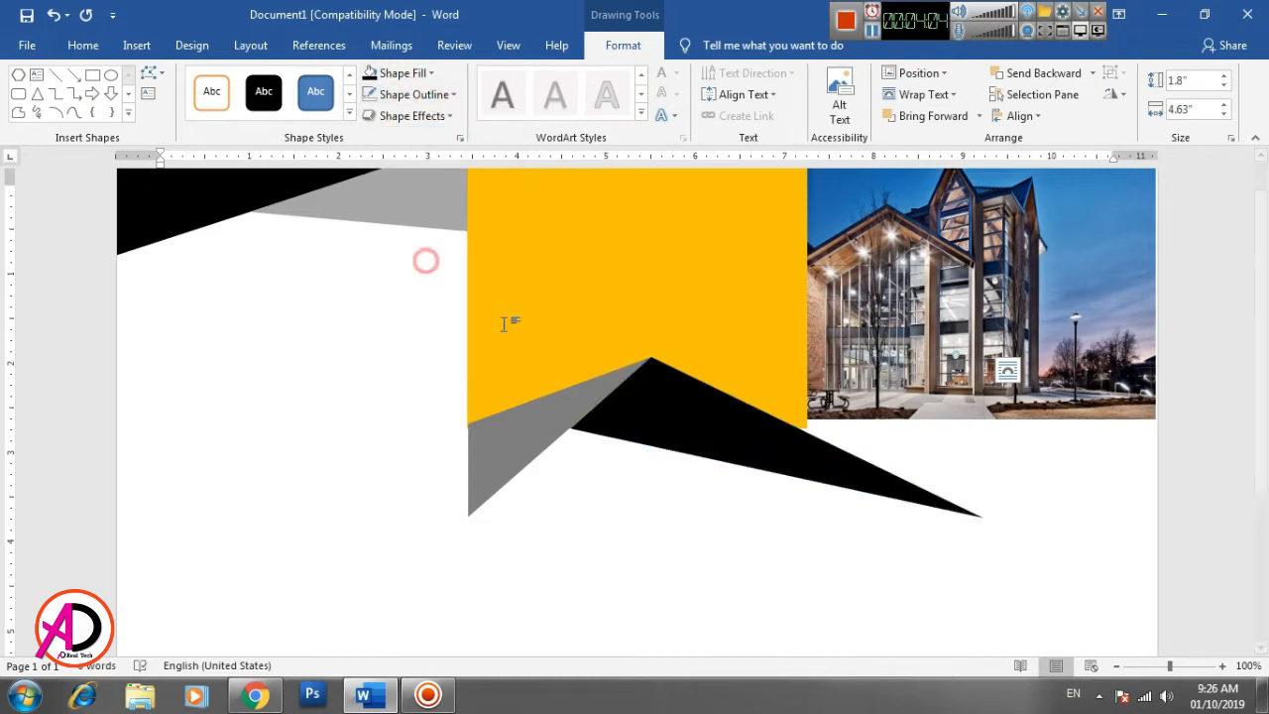
key(ctrl+Left)
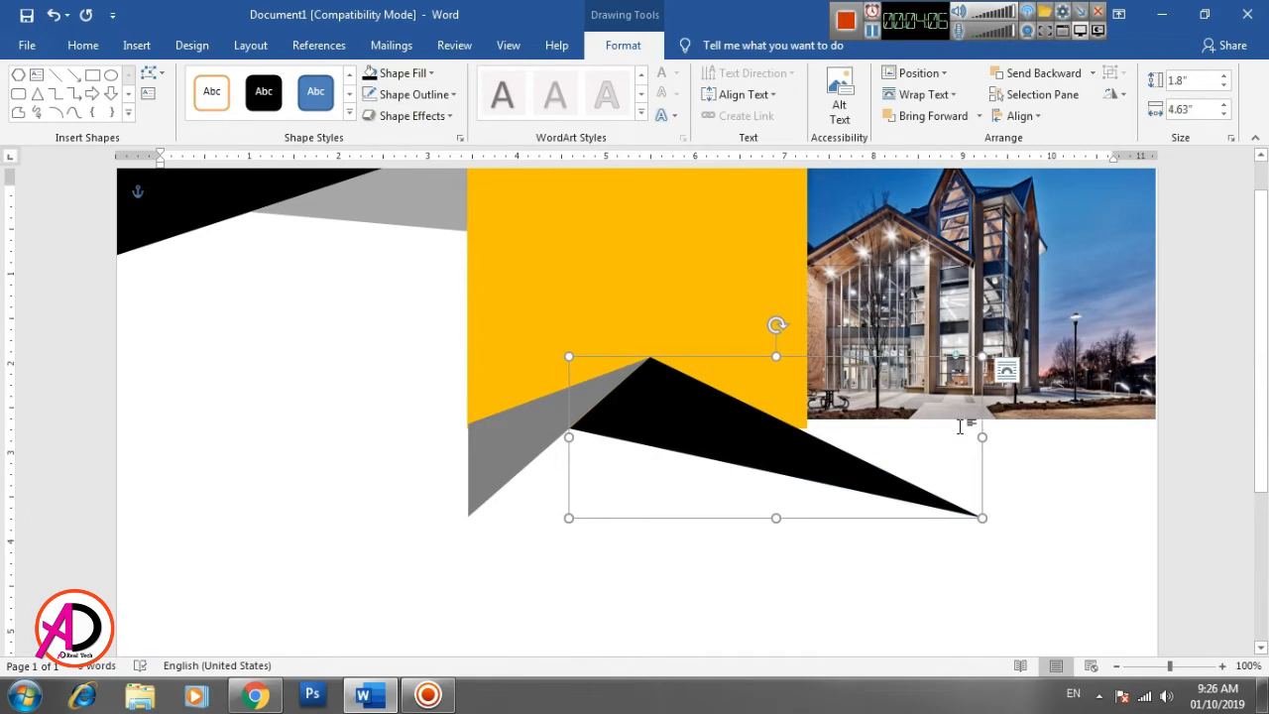
- Enlarge the dark gray triangle up and right over the orange block to about 2.72" wide and 2.43" high
click(1078, 410)
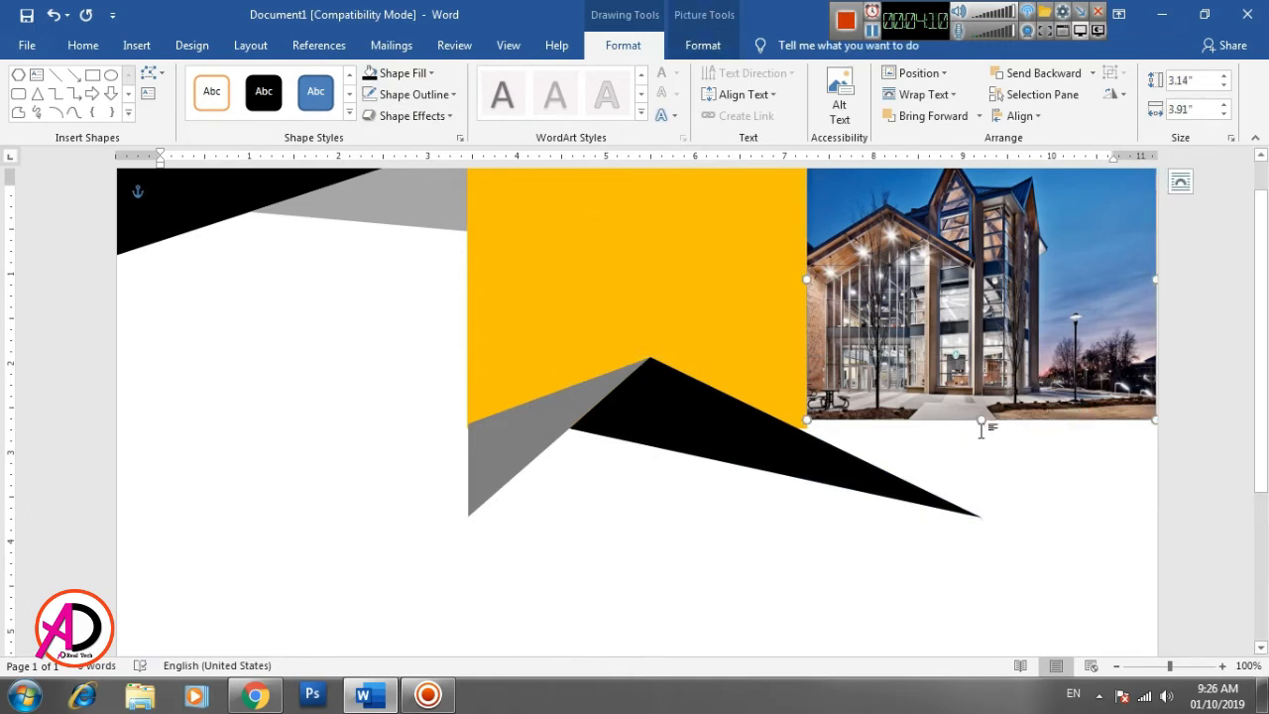
click(585, 399)
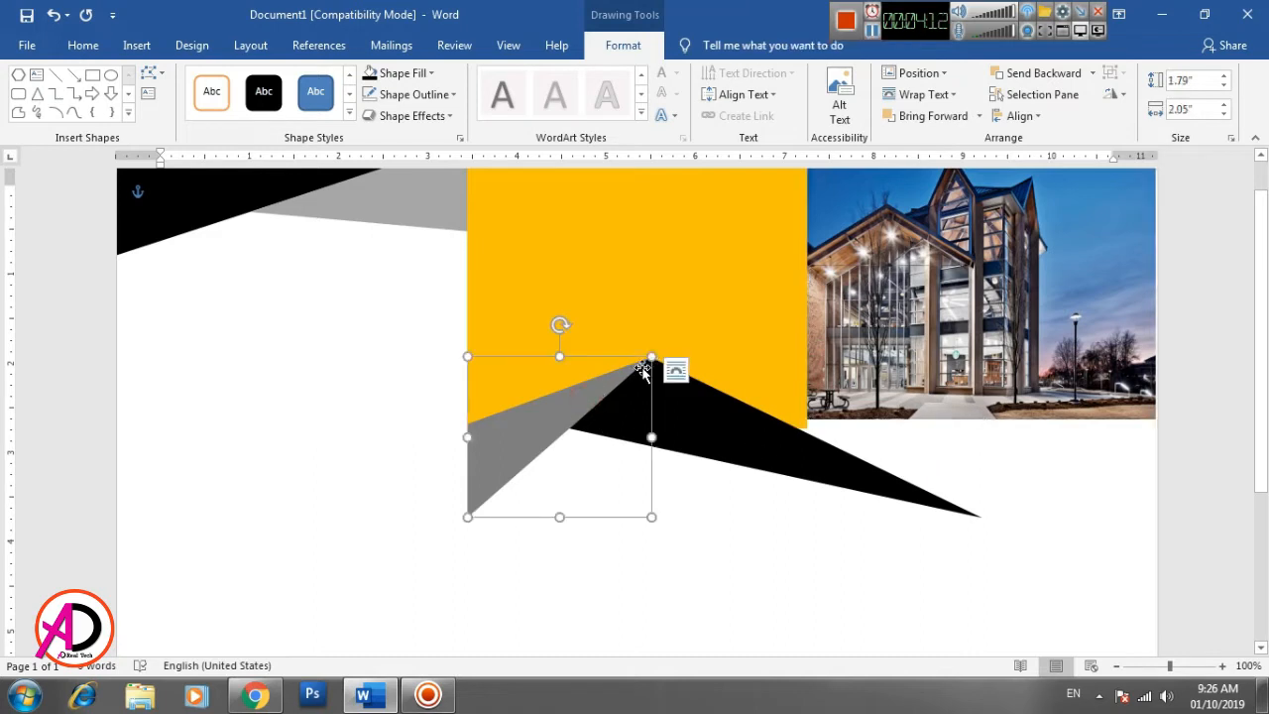
drag(655, 354, 710, 299)
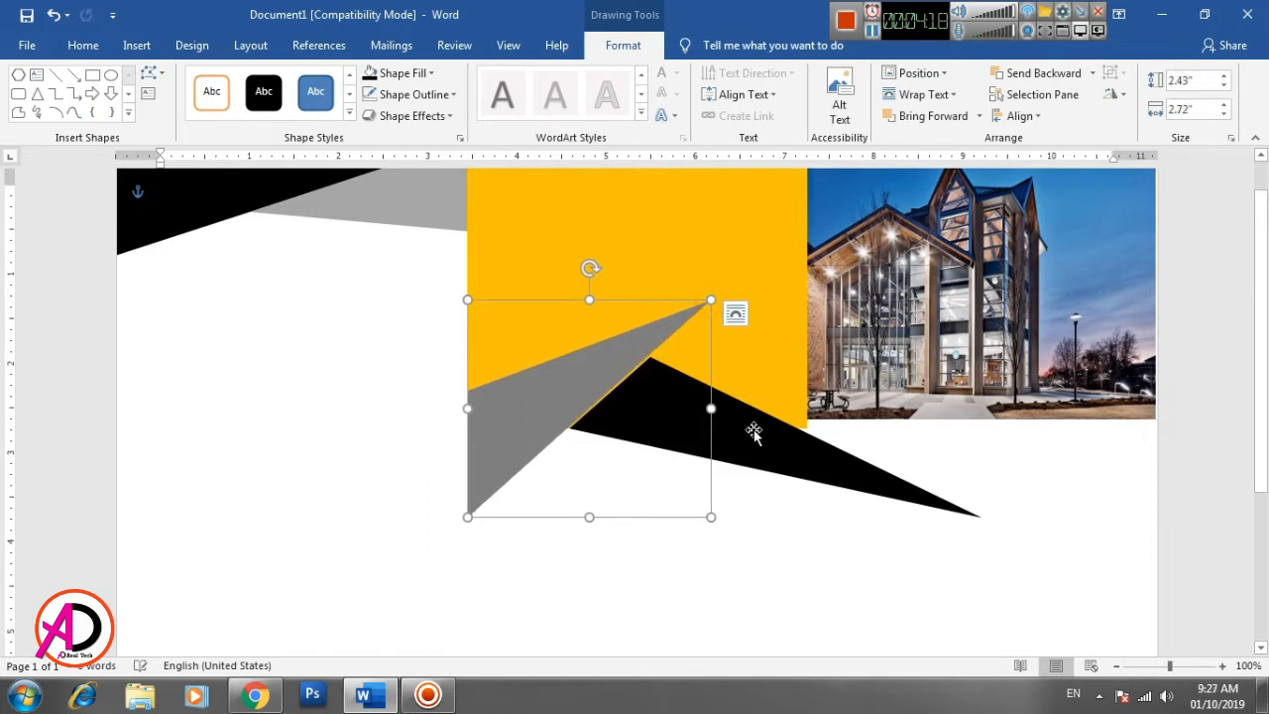
- Try to fit the wide black triangle against the gray triangle's tip, resizing it to about 3.62" by 2.14", and delete it
scroll(793, 451, up, 1)
drag(753, 485, 816, 423)
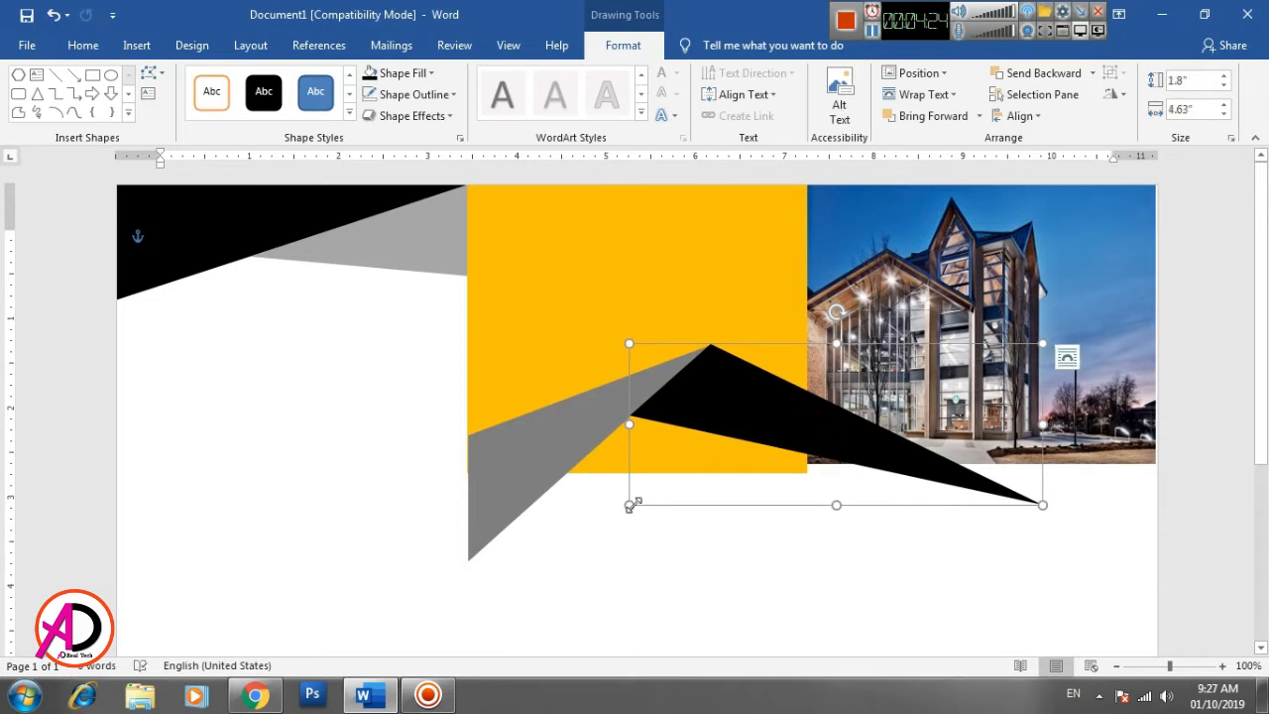
drag(628, 504, 720, 534)
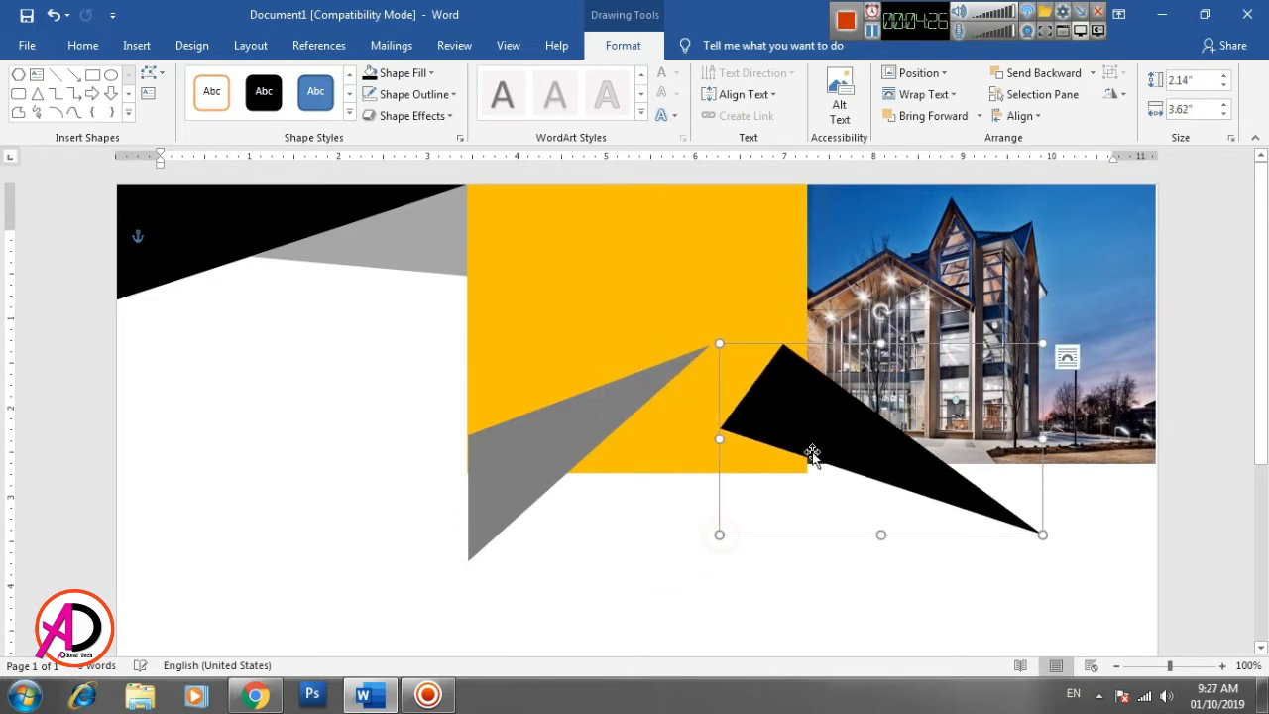
key(Delete)
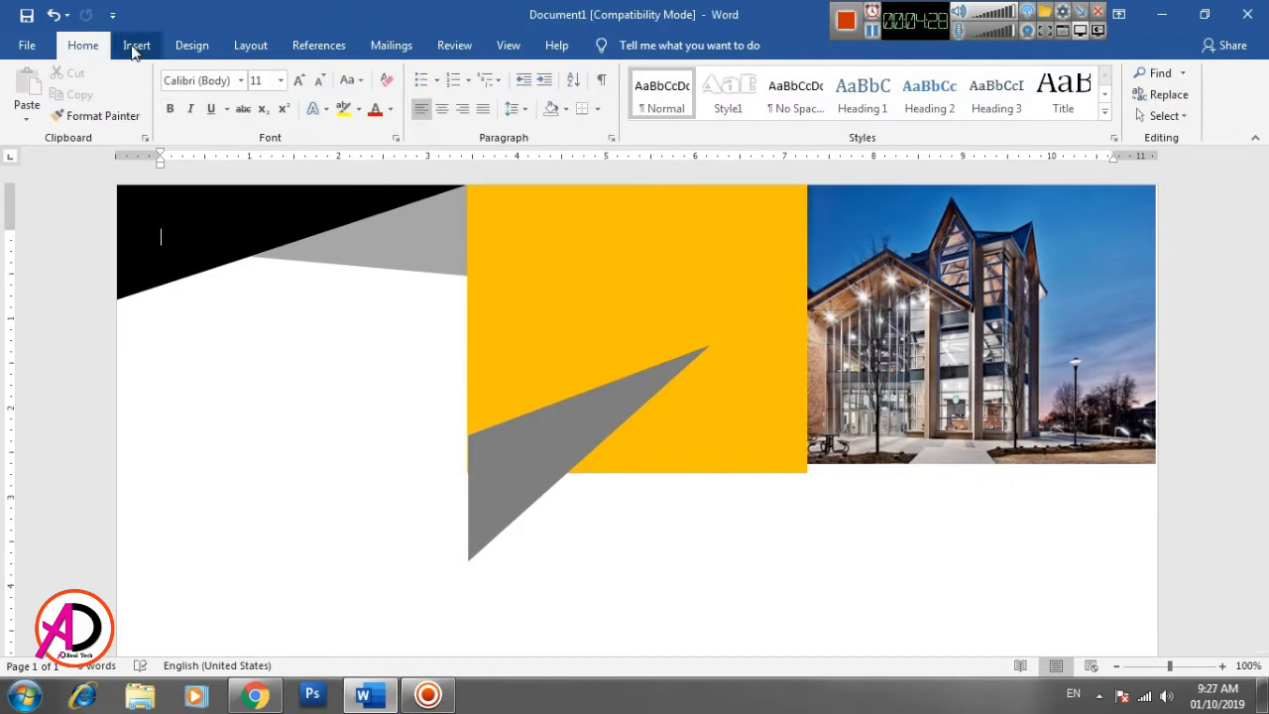
click(136, 45)
click(202, 116)
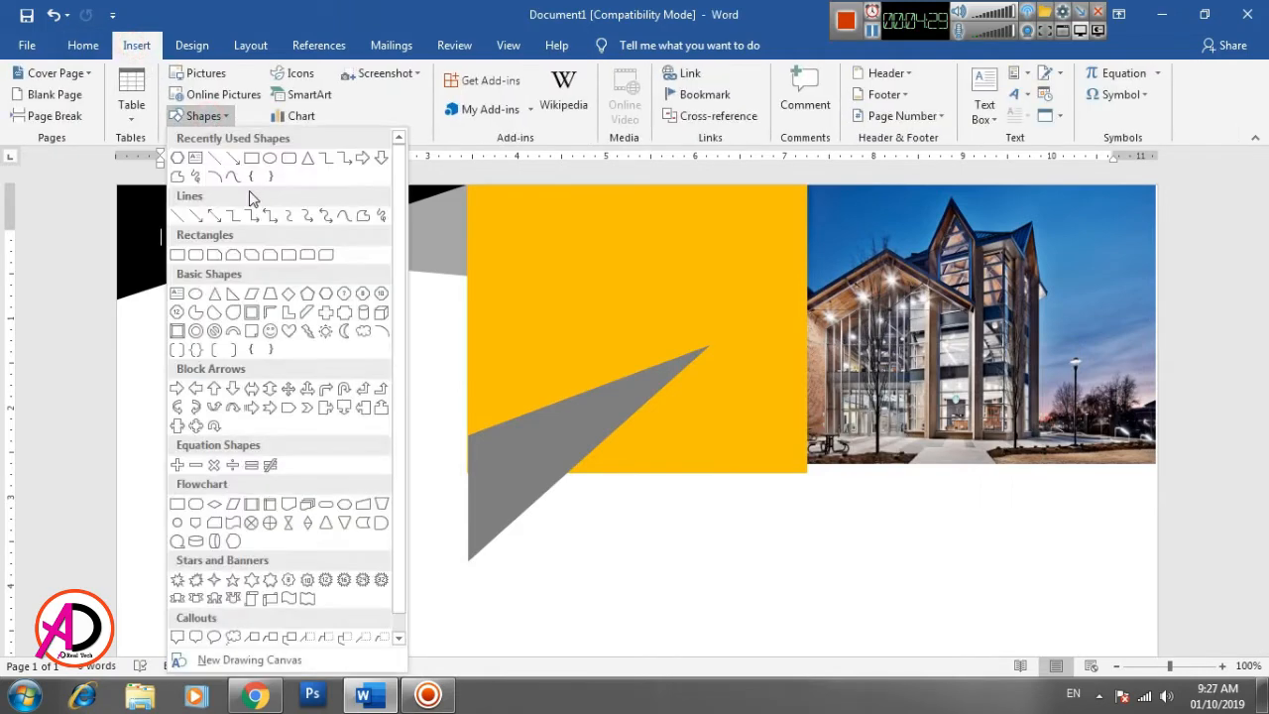
click(364, 216)
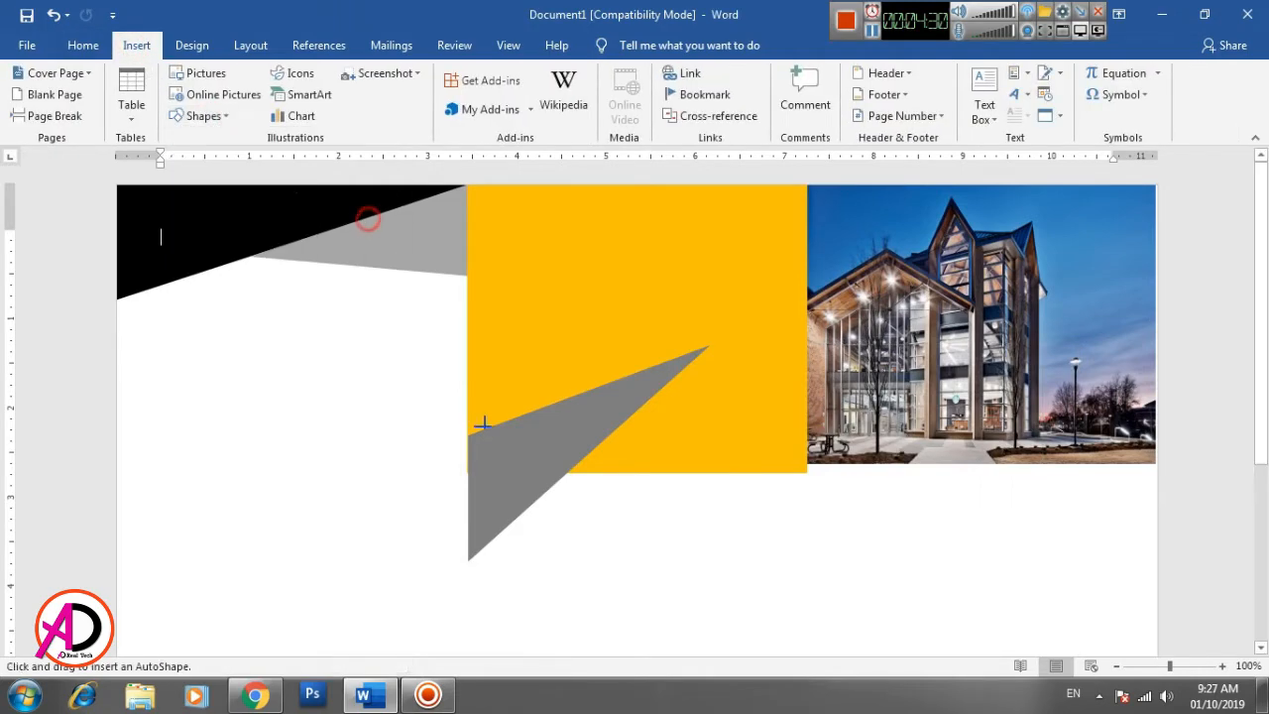
click(566, 472)
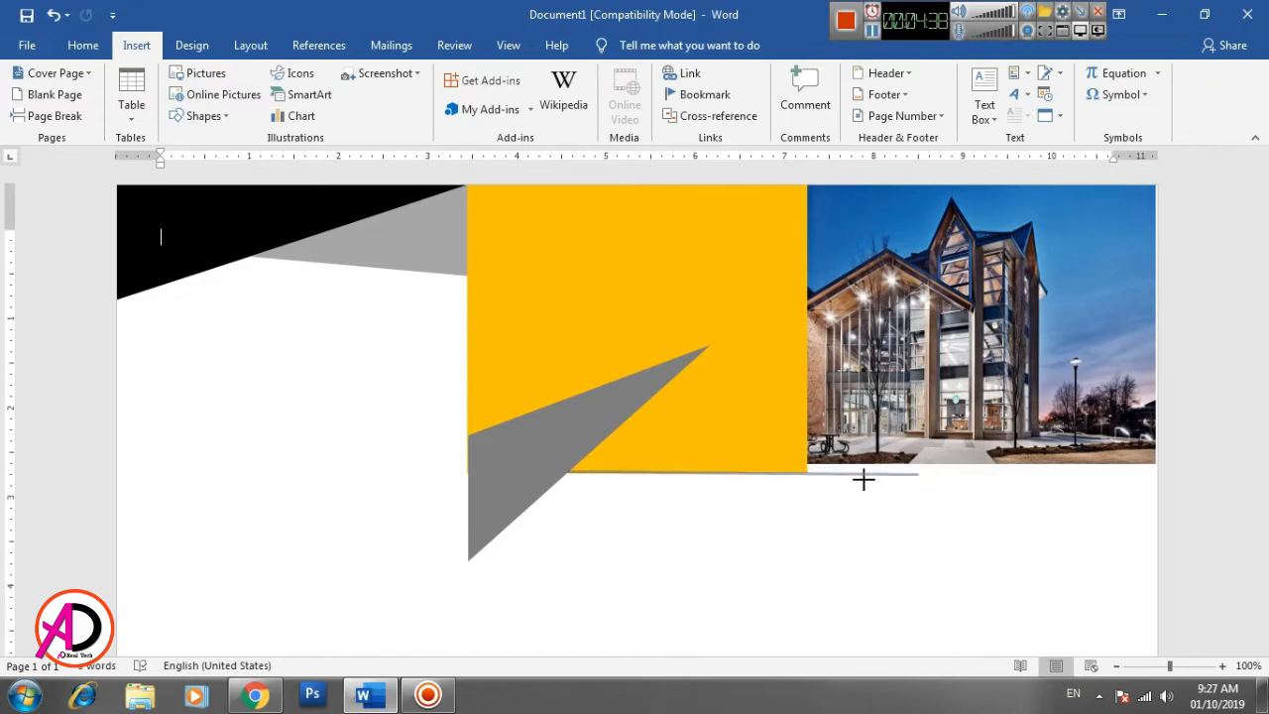
double_click(722, 518)
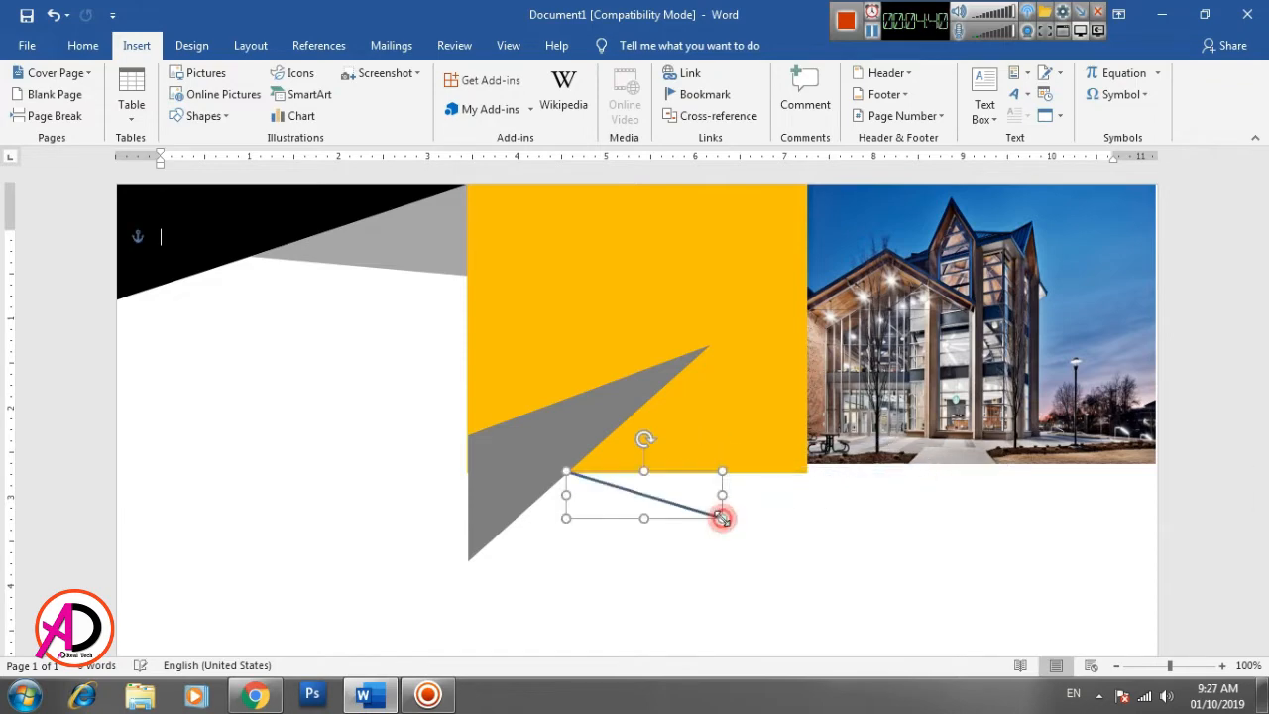
key(Delete)
- Draw a freeform triangle from the dark gray triangle's tip to below the photo, about 5.07" by 1.75", and fill it black without outline
click(136, 44)
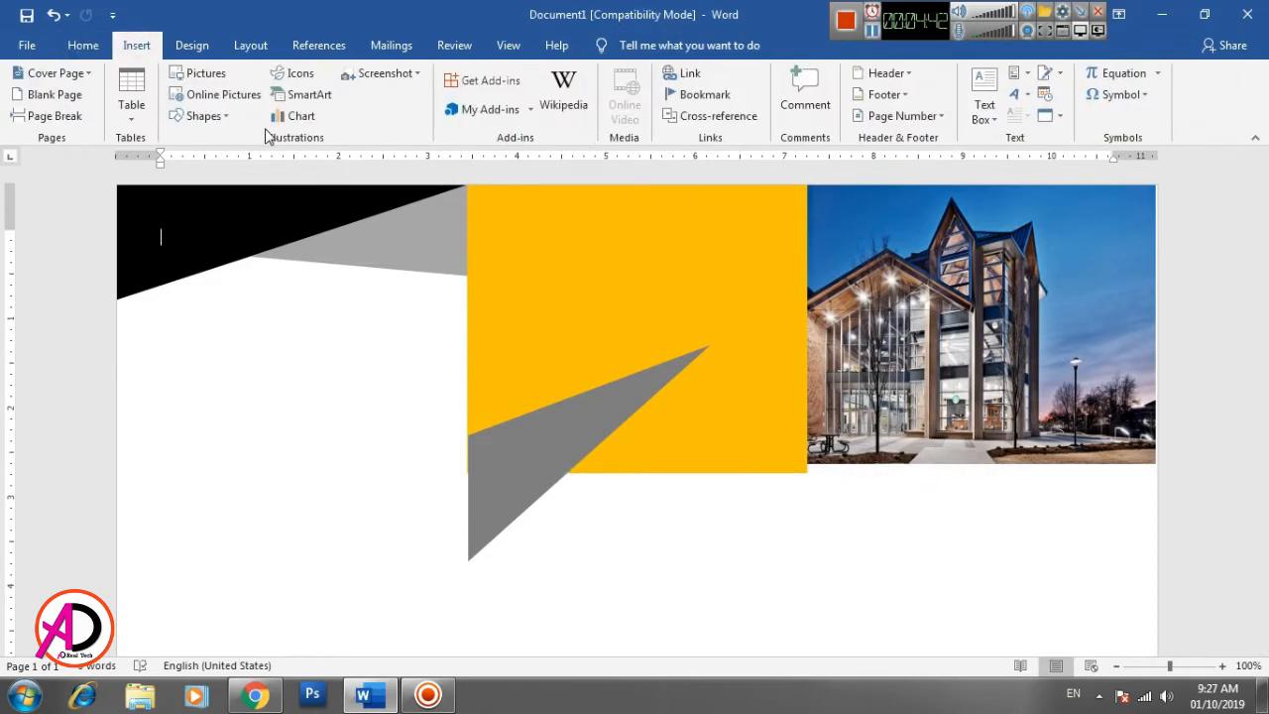
click(201, 116)
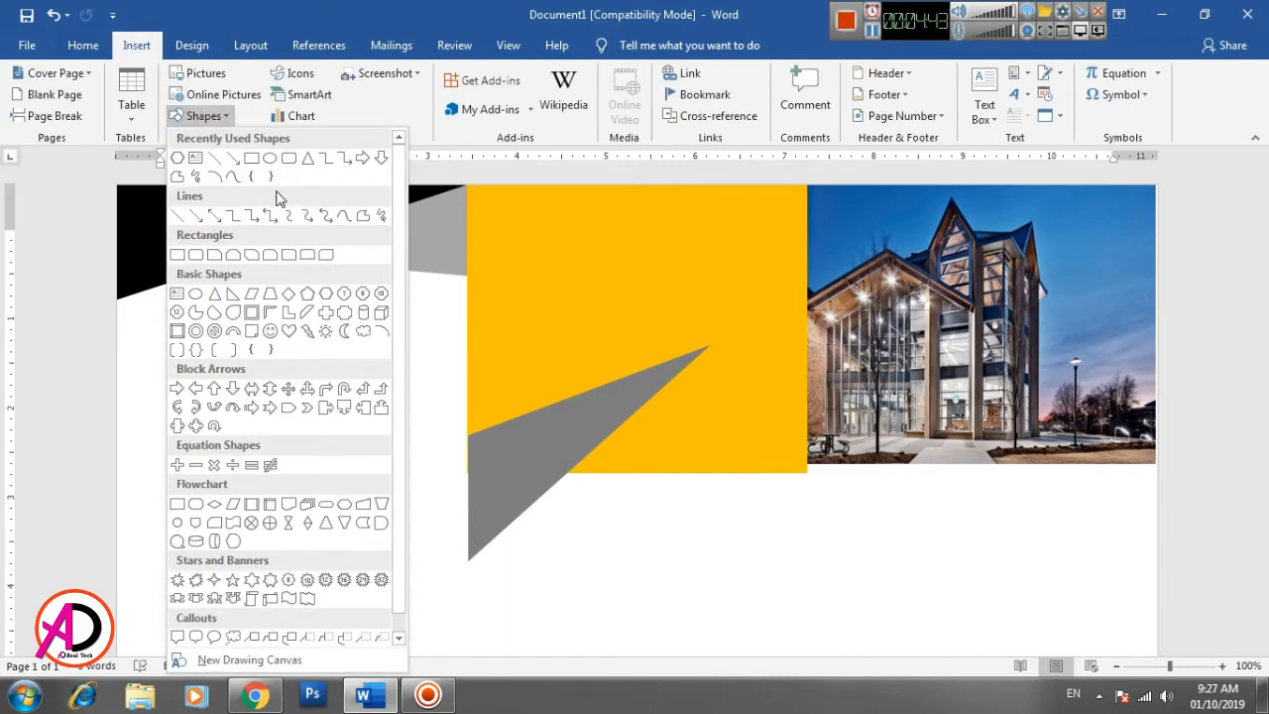
click(363, 216)
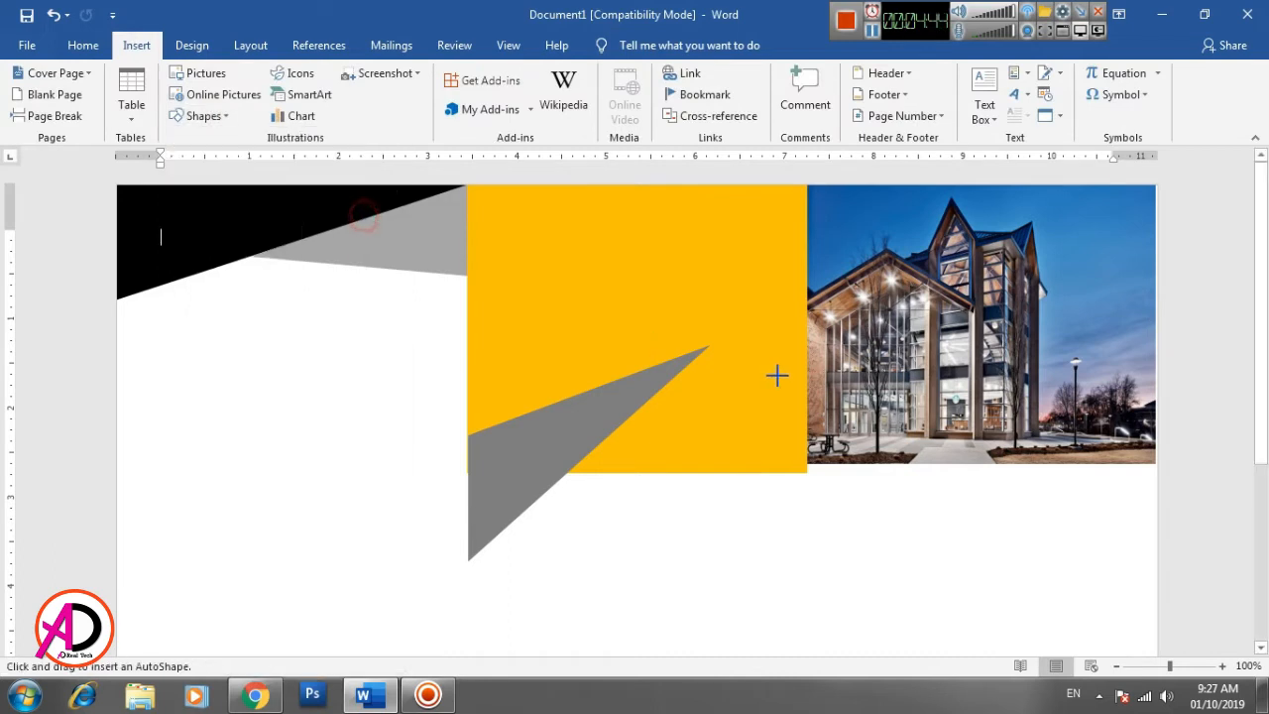
click(706, 345)
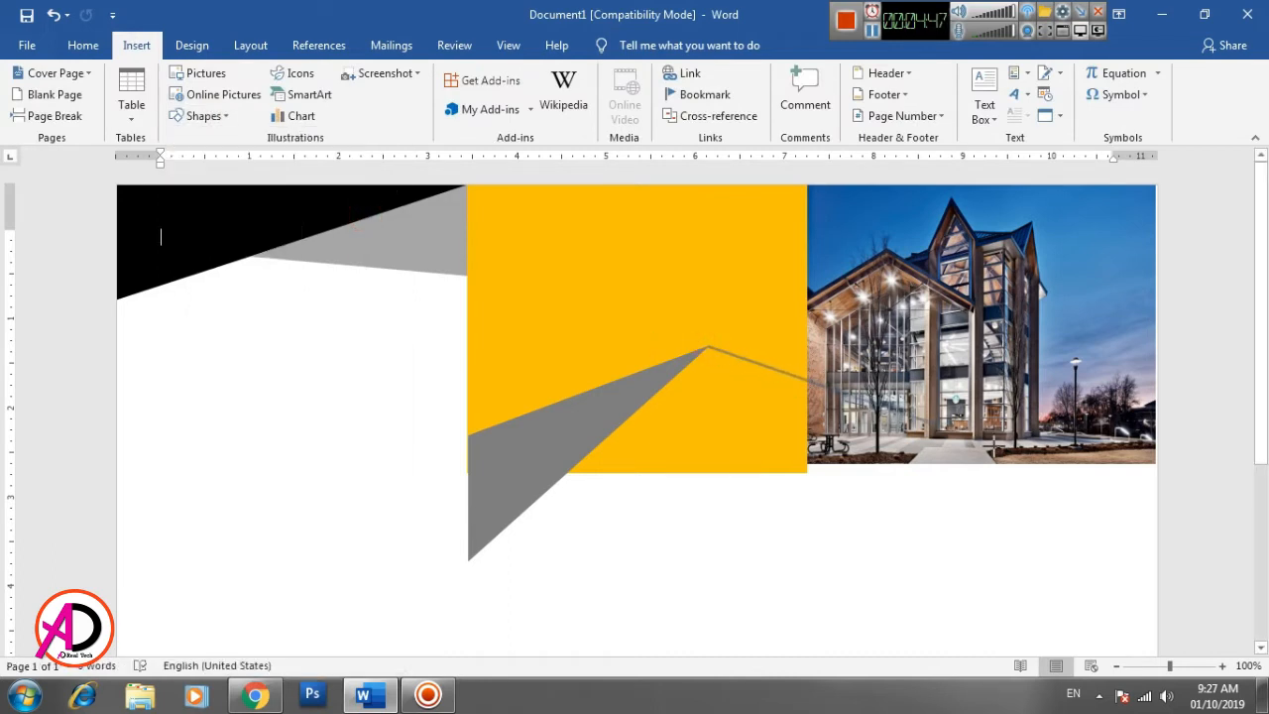
click(1017, 502)
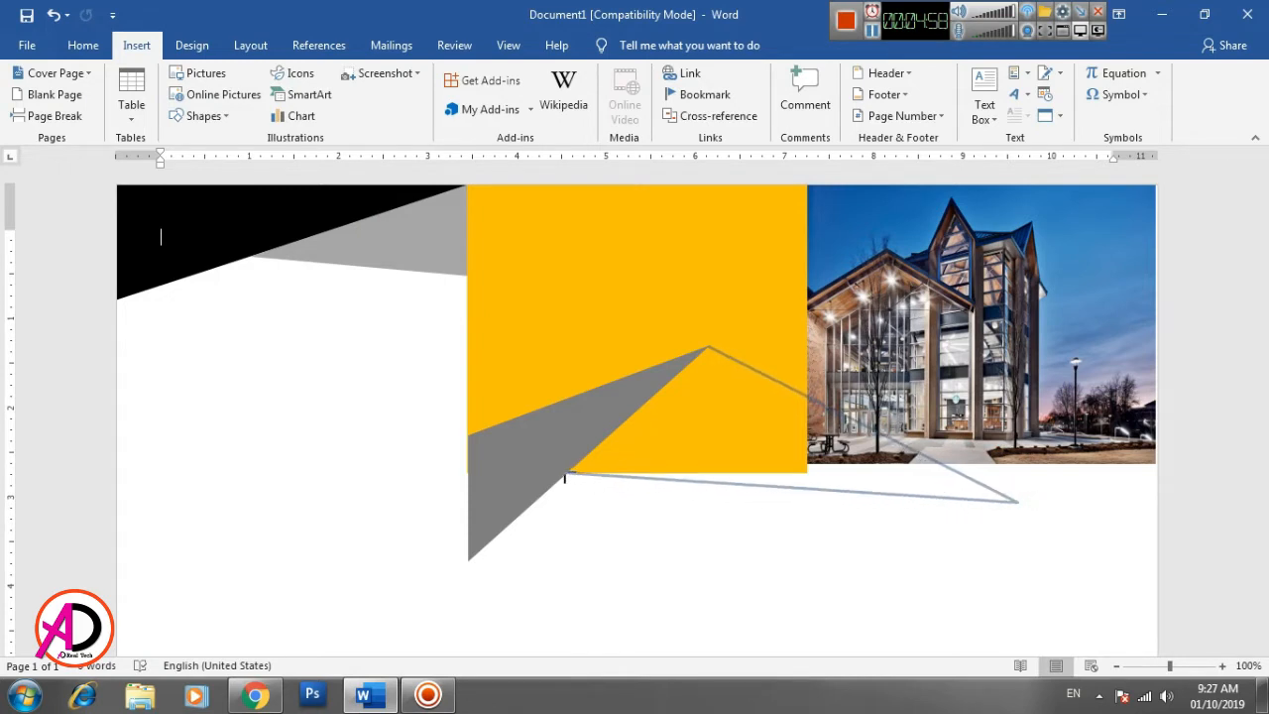
click(565, 476)
click(707, 347)
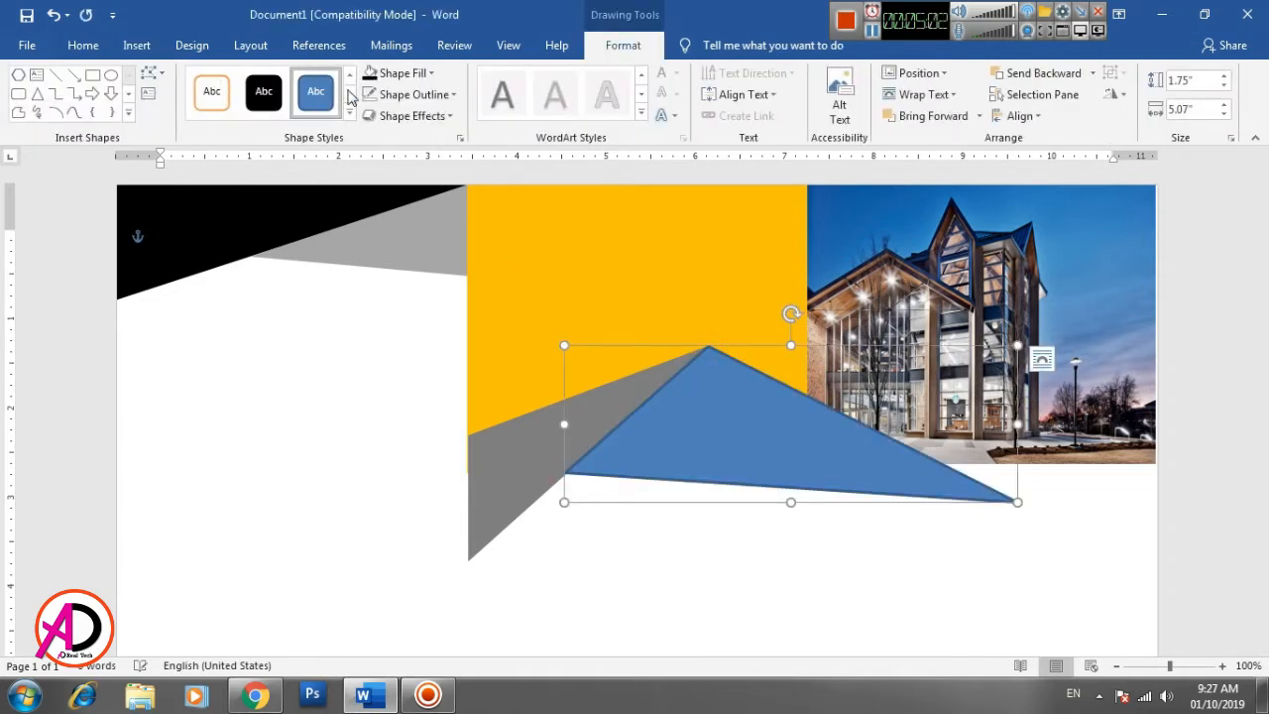
click(368, 77)
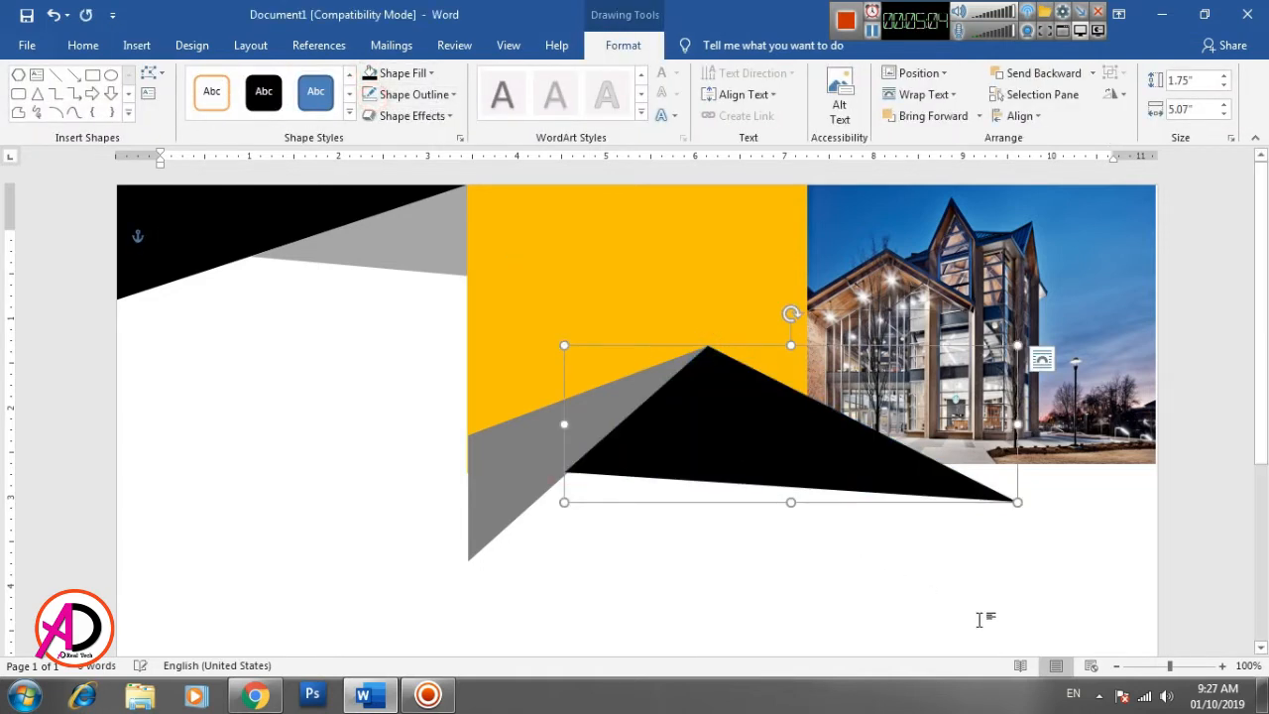
click(873, 570)
- Edit the wide black triangle's points, moving its lower-left corner up along the dark gray triangle's edge to make it about 4.71" wide
scroll(886, 575, down, 5)
scroll(886, 575, up, 5)
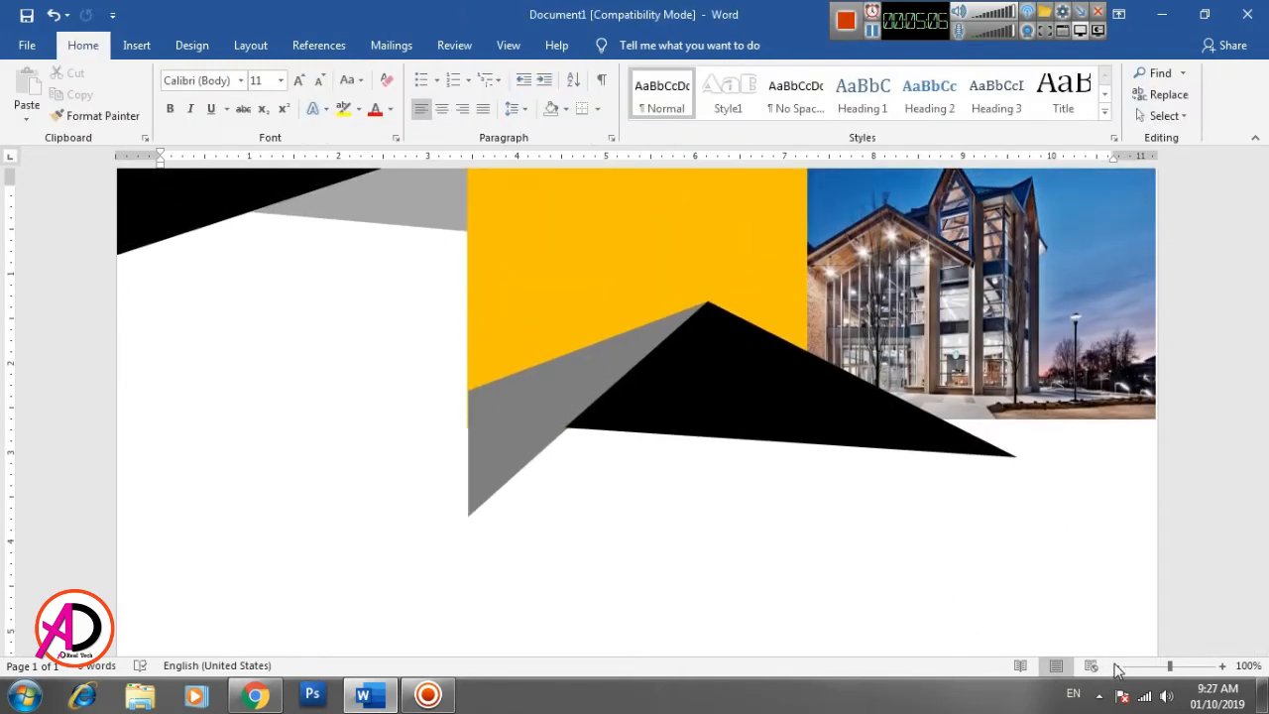
click(1116, 666)
click(1116, 665)
click(1117, 665)
click(1116, 665)
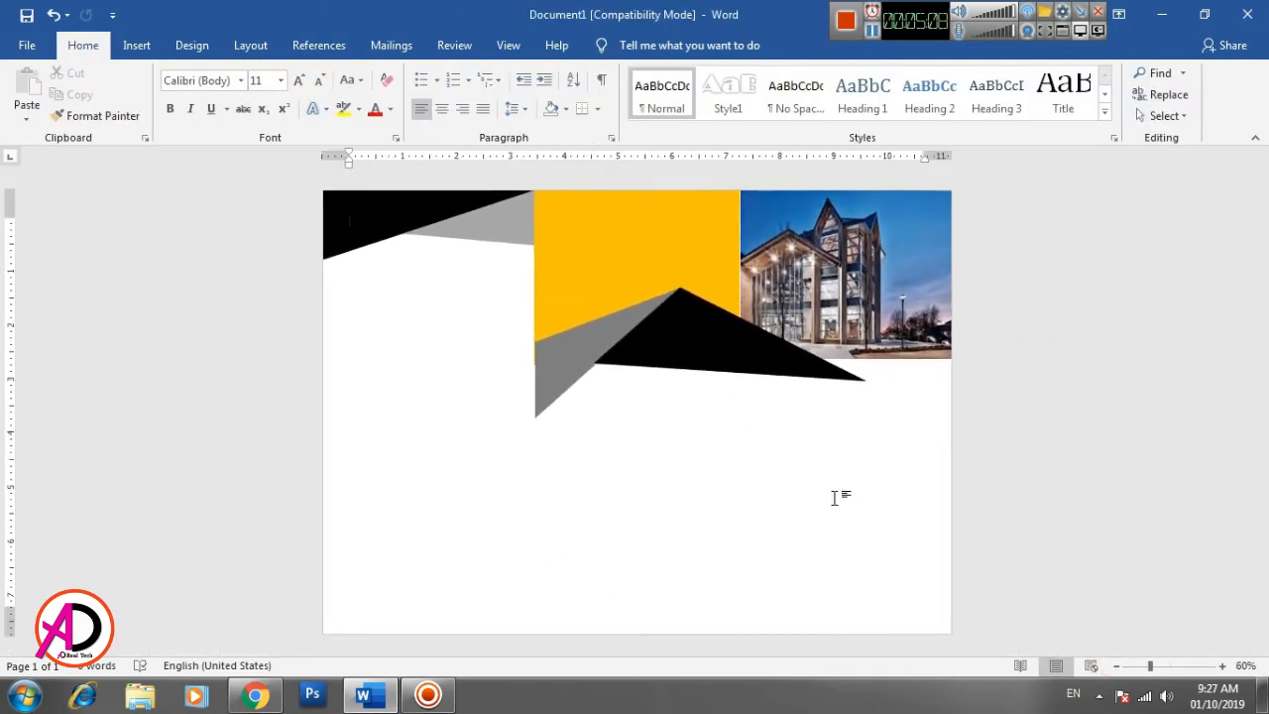
click(1221, 665)
click(1221, 665)
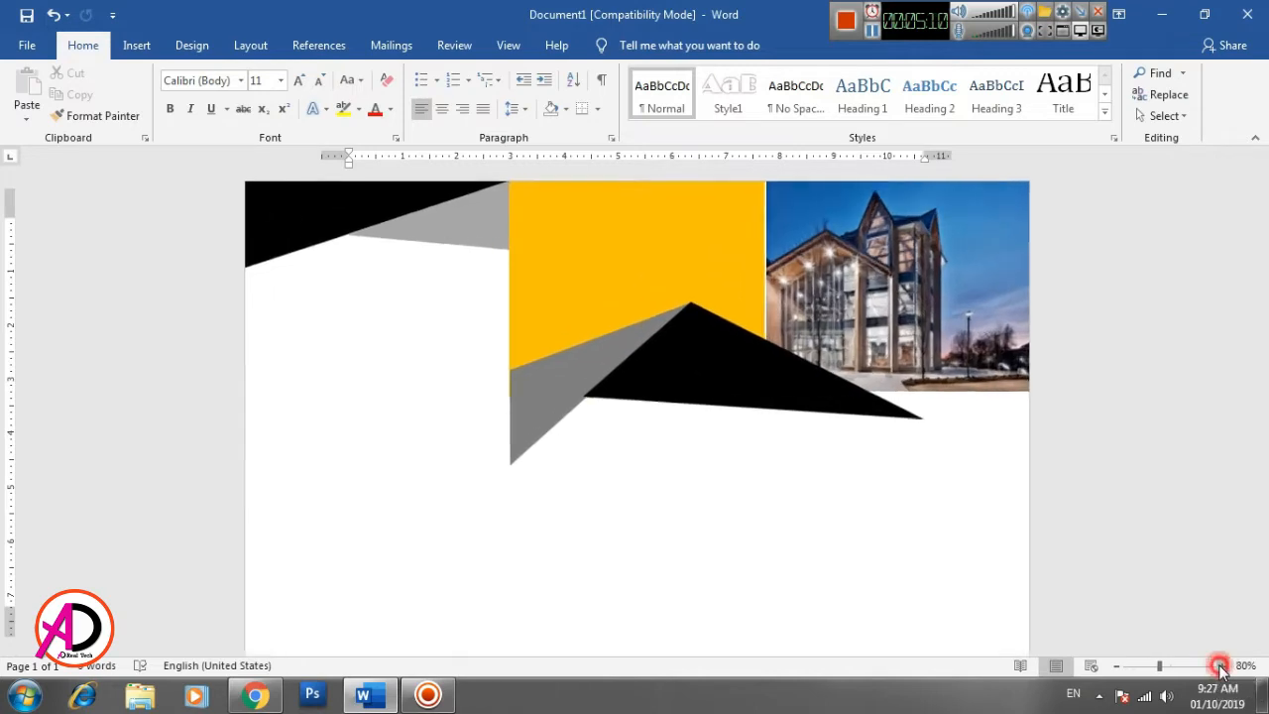
click(1221, 665)
click(1221, 665)
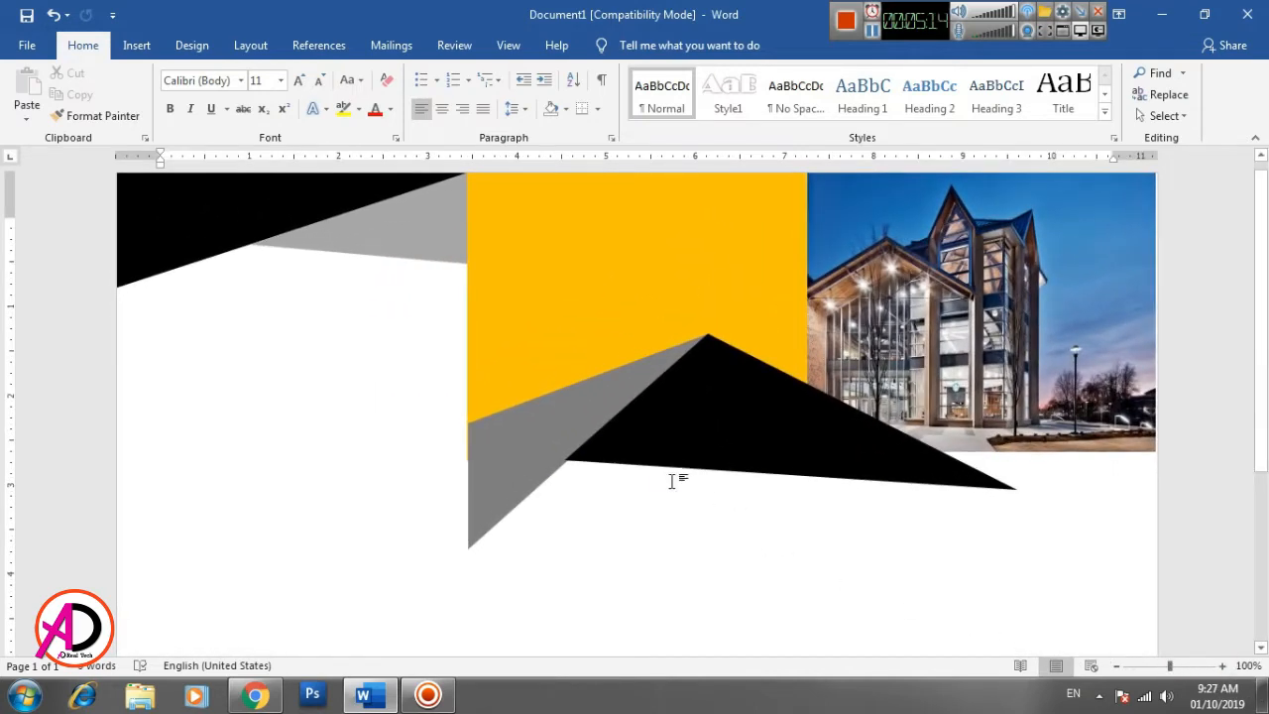
click(643, 460)
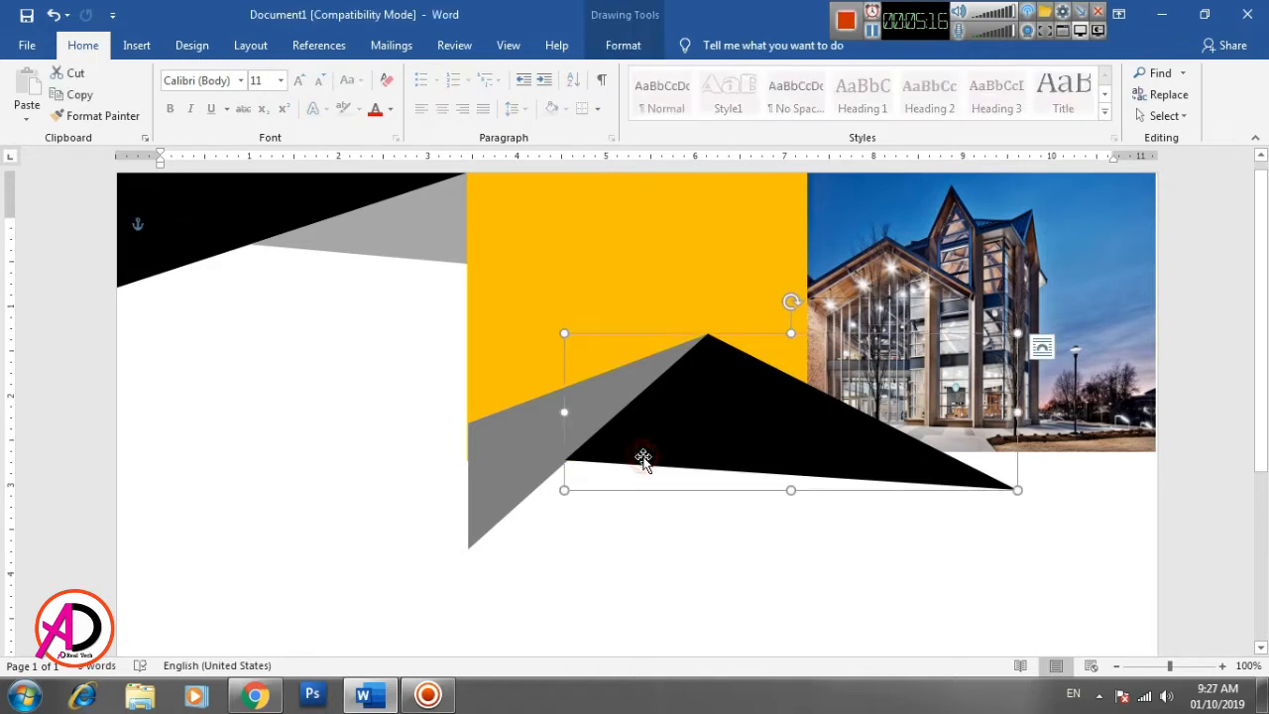
click(622, 45)
click(152, 74)
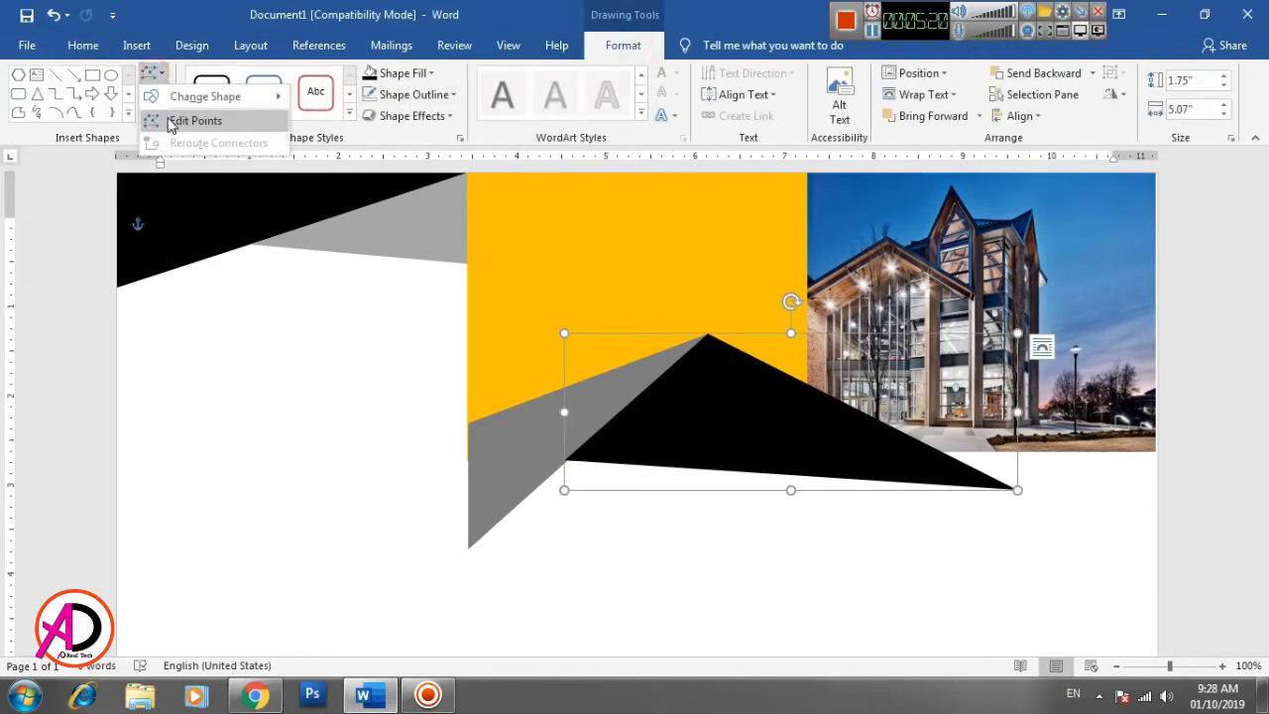
click(189, 119)
drag(564, 460, 598, 428)
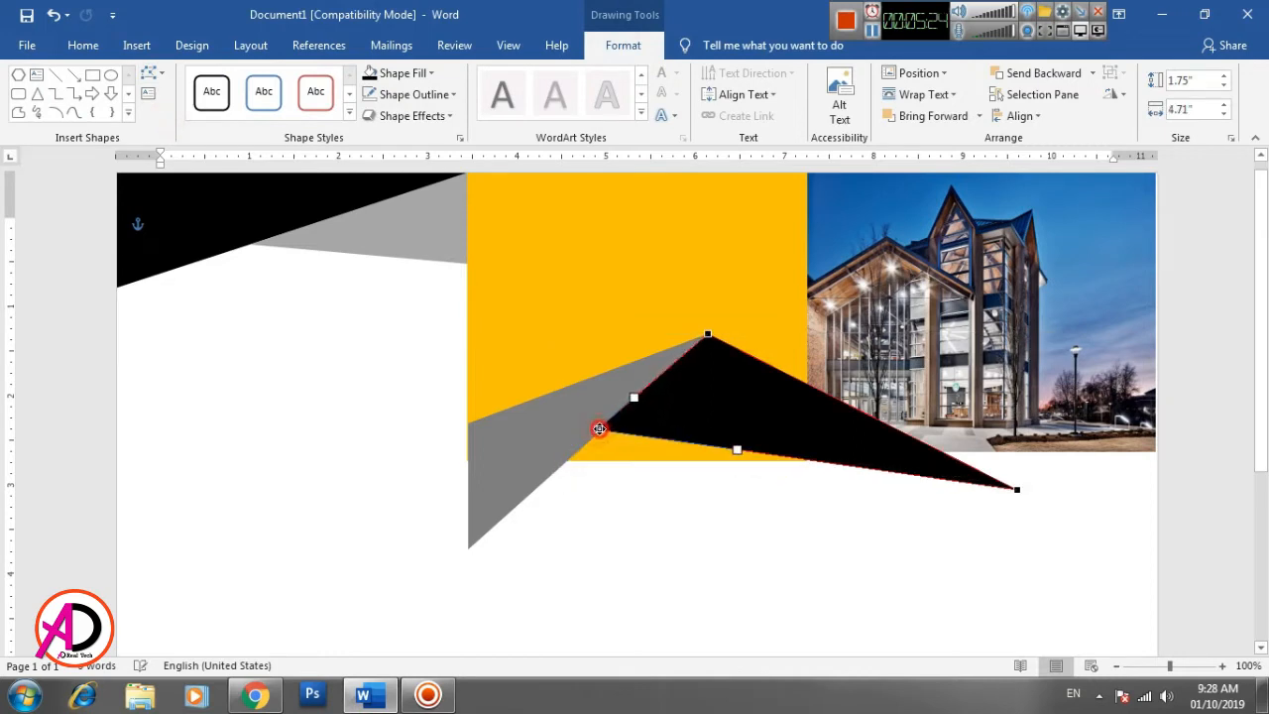
click(736, 558)
- Shorten the orange block from below to about 3.24" high so it ends at the dark gray triangle's upper-left corner
click(634, 450)
drag(638, 461, 640, 422)
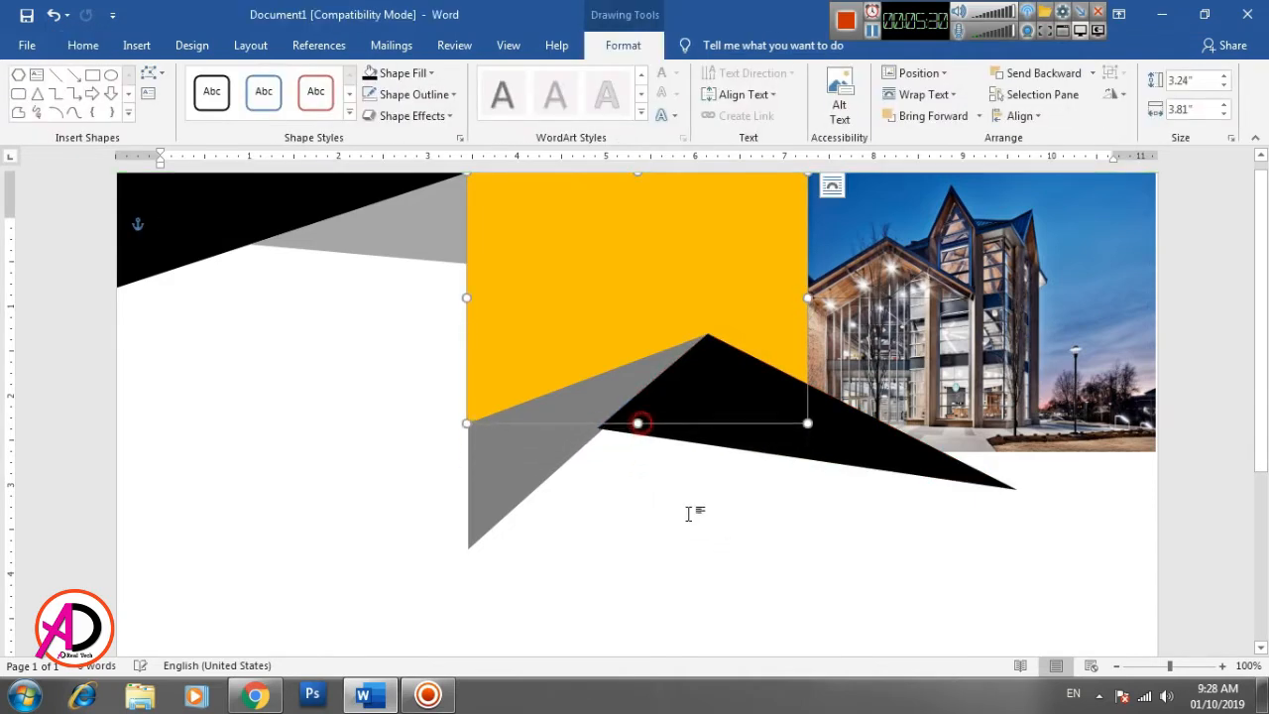
click(692, 522)
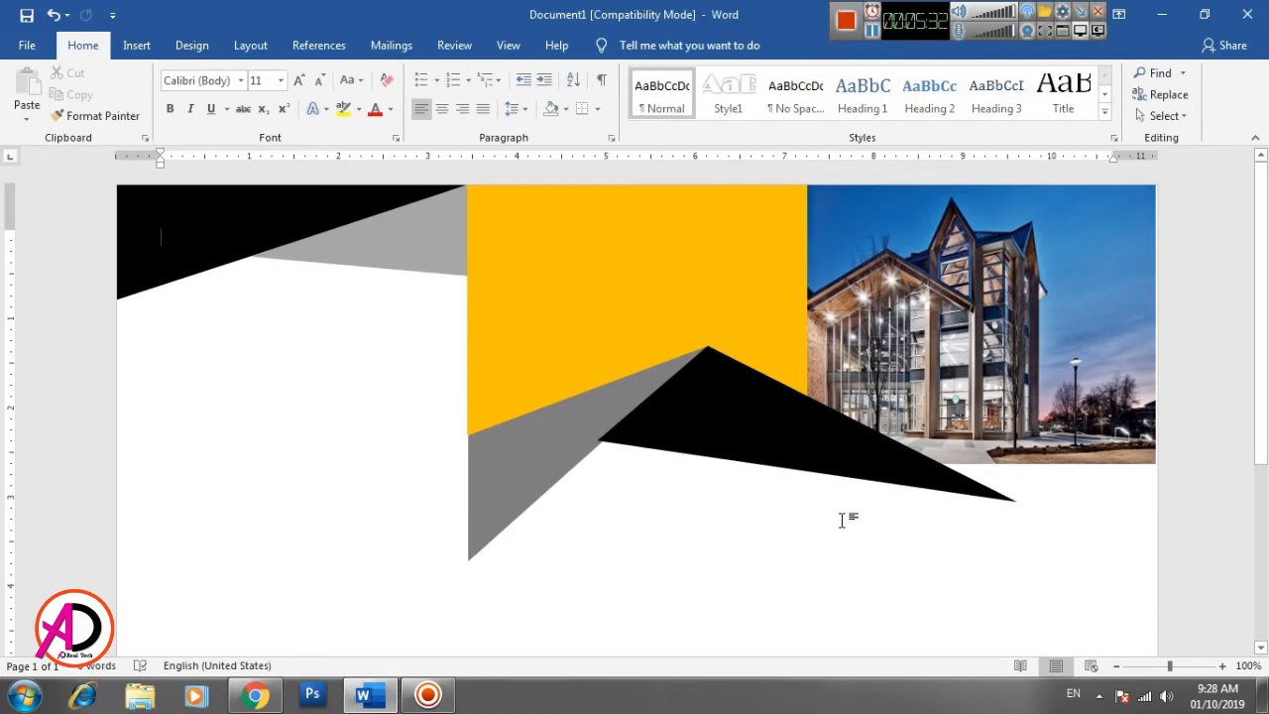
- Draw a four-sided freeform band from the black triangle's right slope and tip to the page's right edge, about 2.75" by 1.37"
click(137, 45)
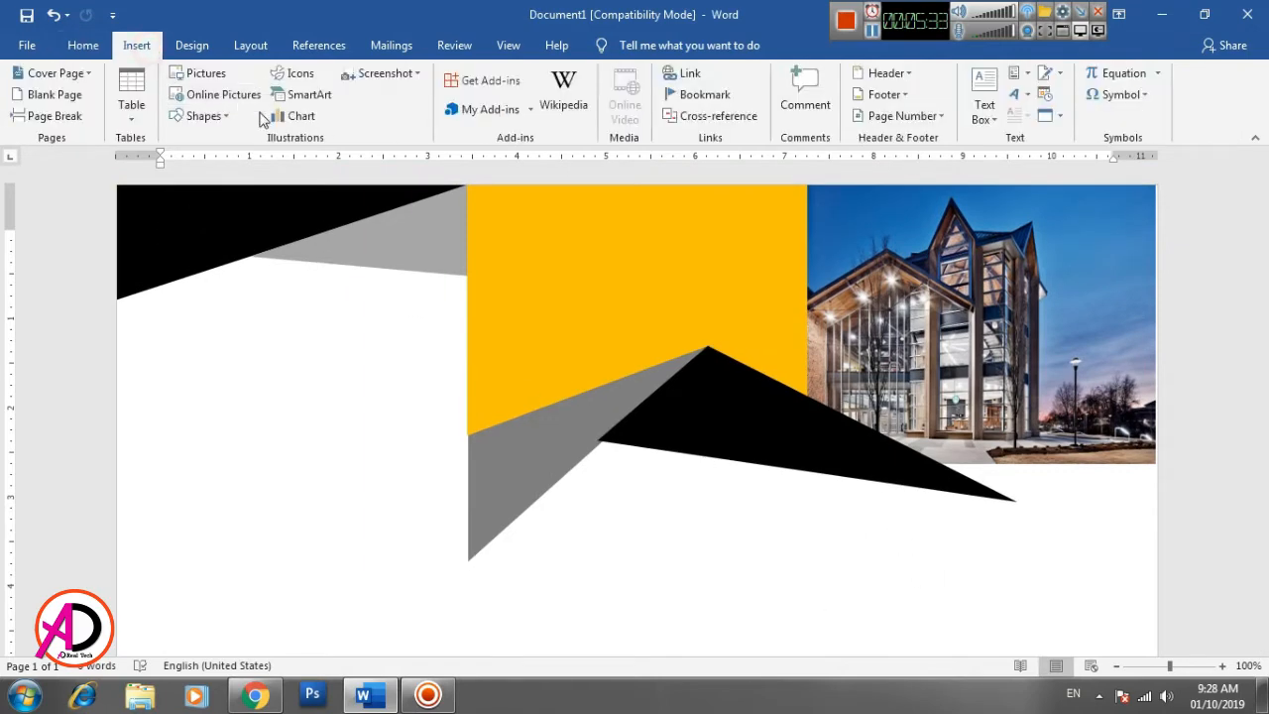
click(208, 116)
click(363, 215)
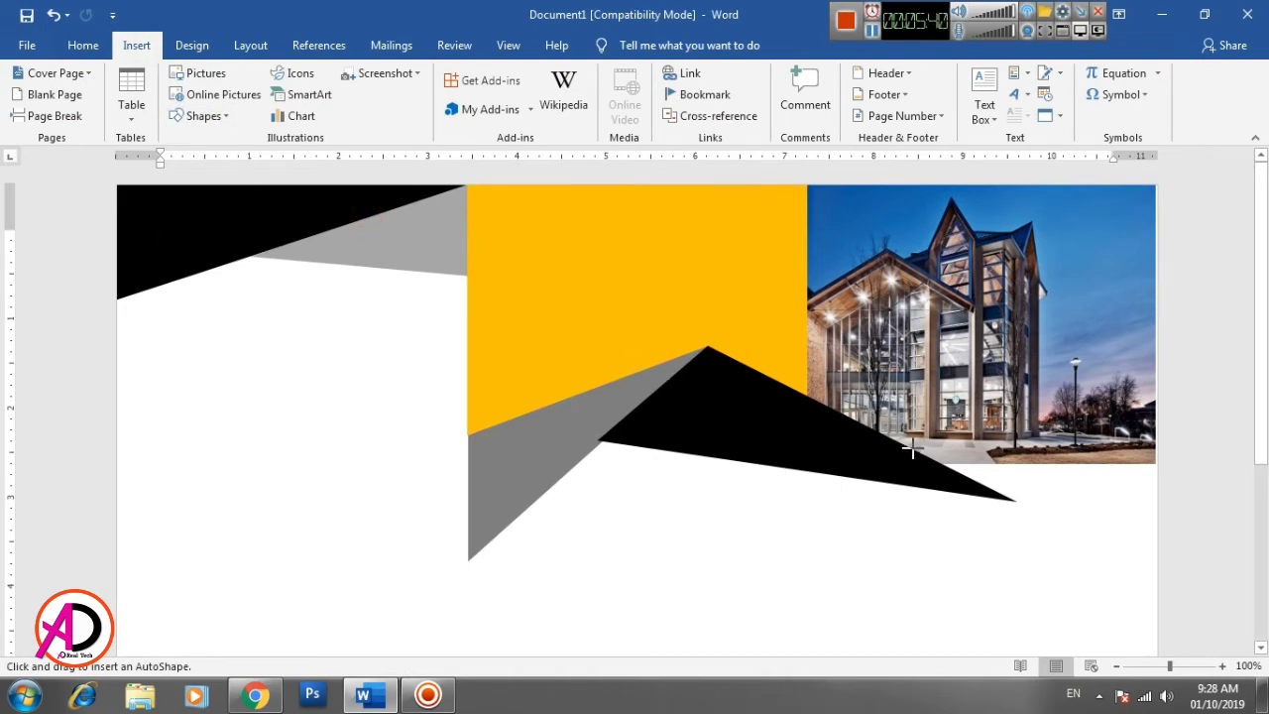
drag(909, 447, 1001, 496)
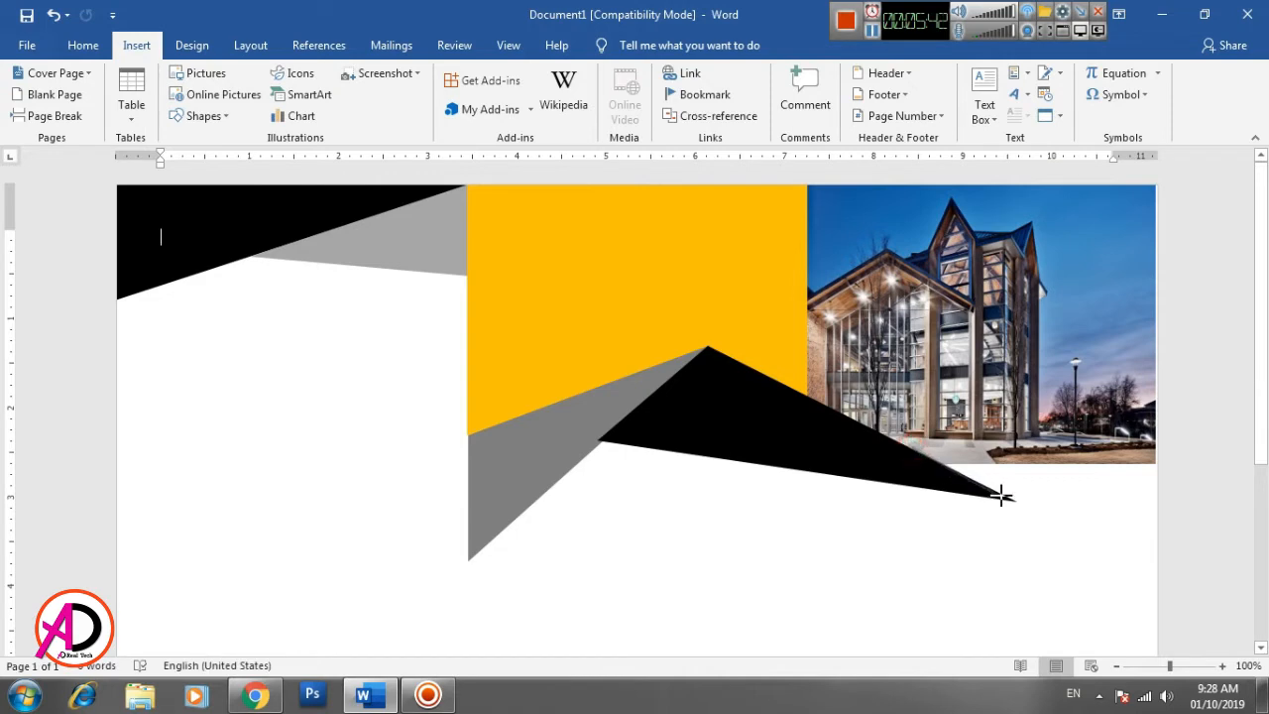
click(1015, 501)
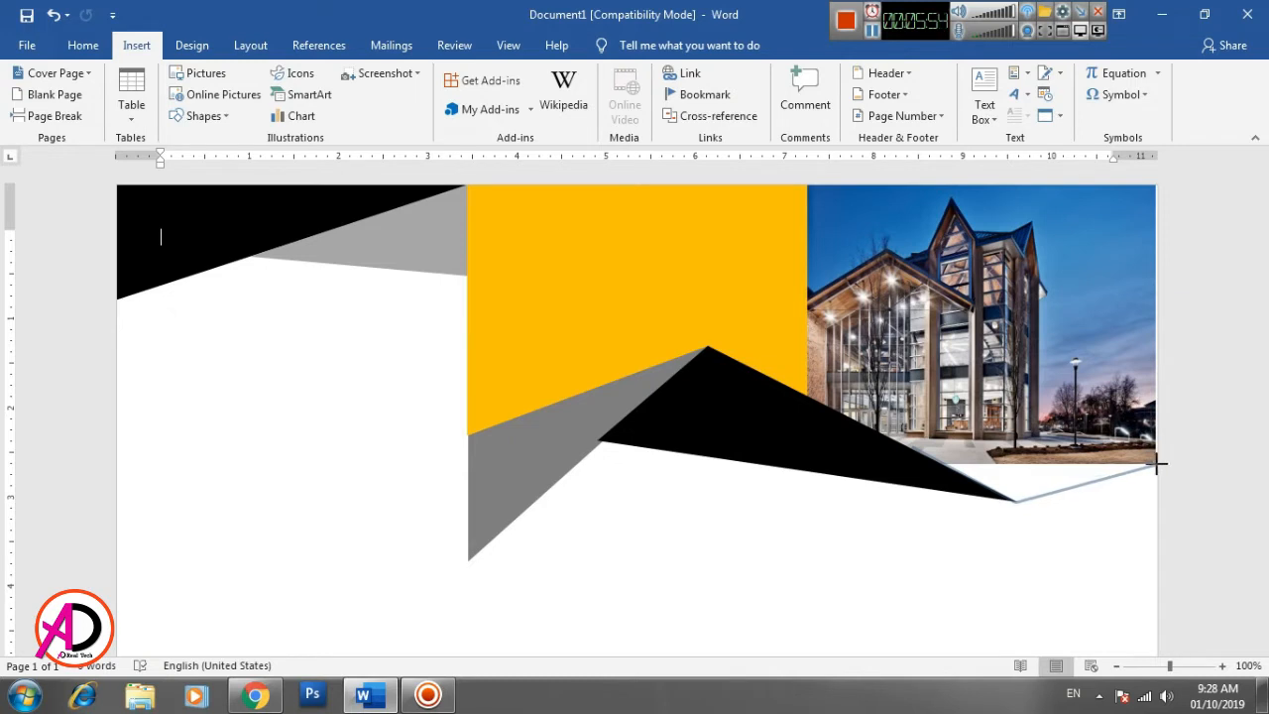
click(1156, 378)
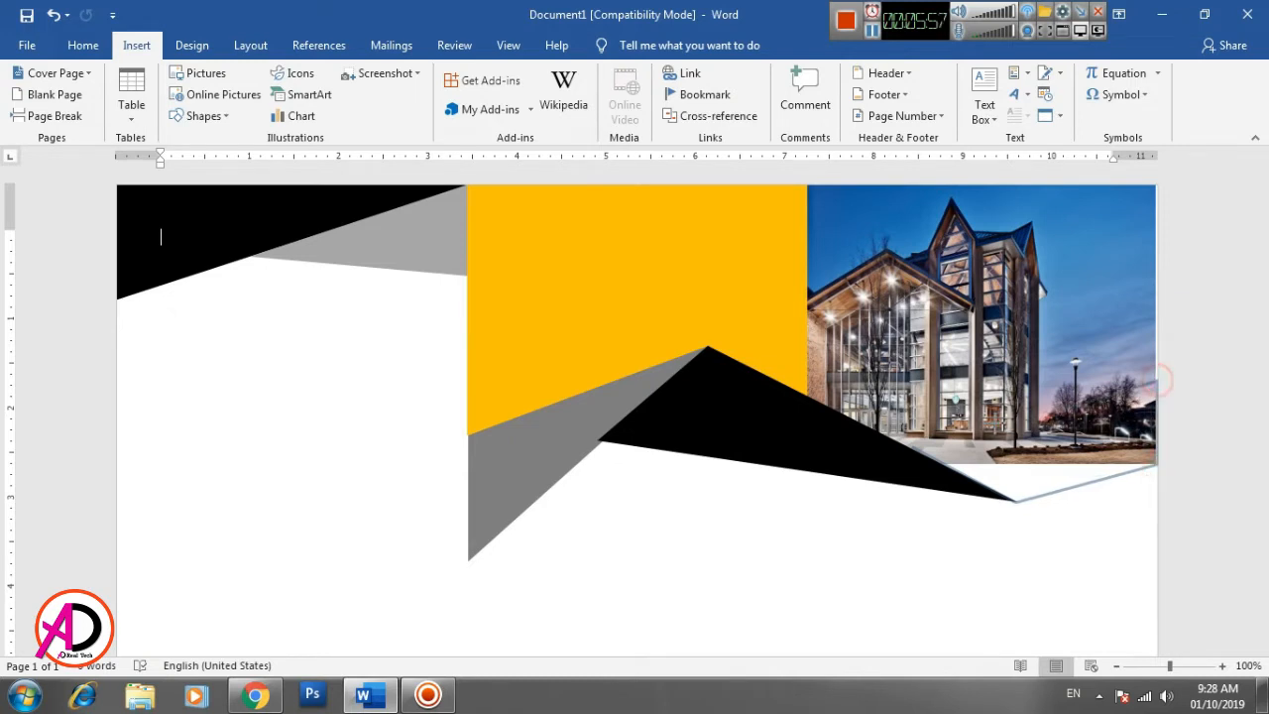
click(912, 448)
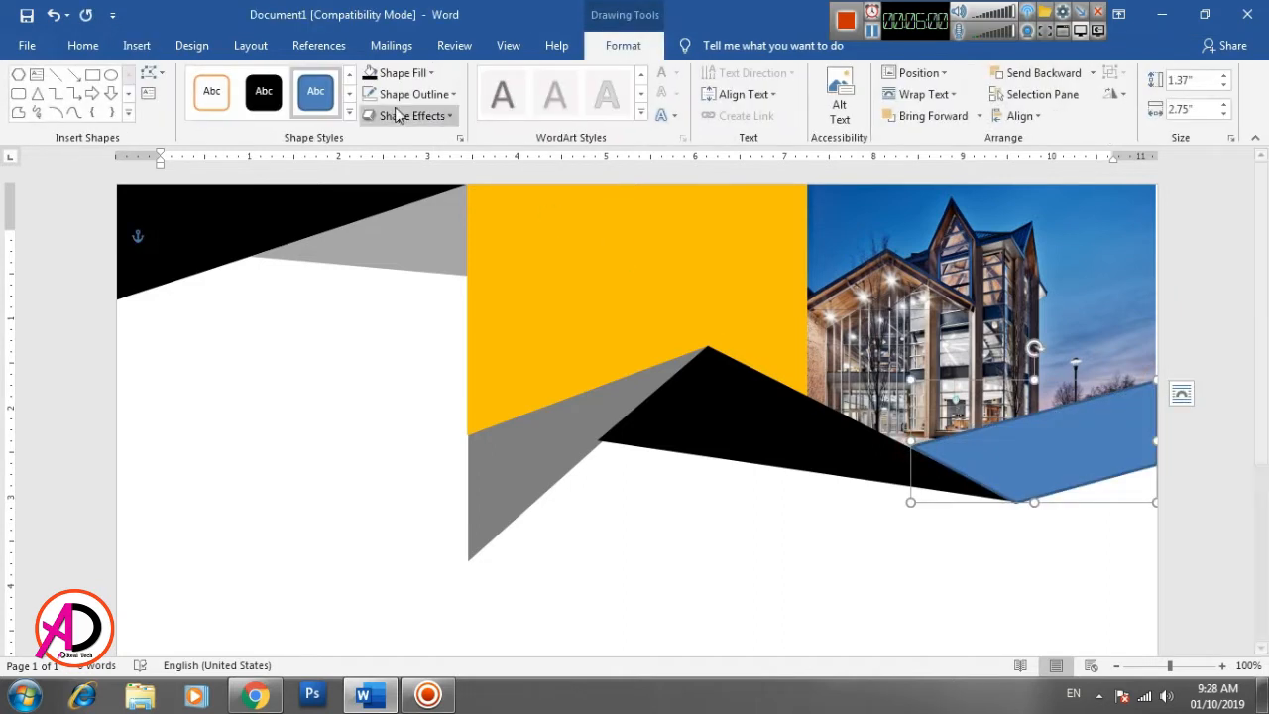
- Fill the four-sided band with dark gray, remove its outline, and enlarge it slightly to about 2.79" wide and 1.38" high
click(390, 78)
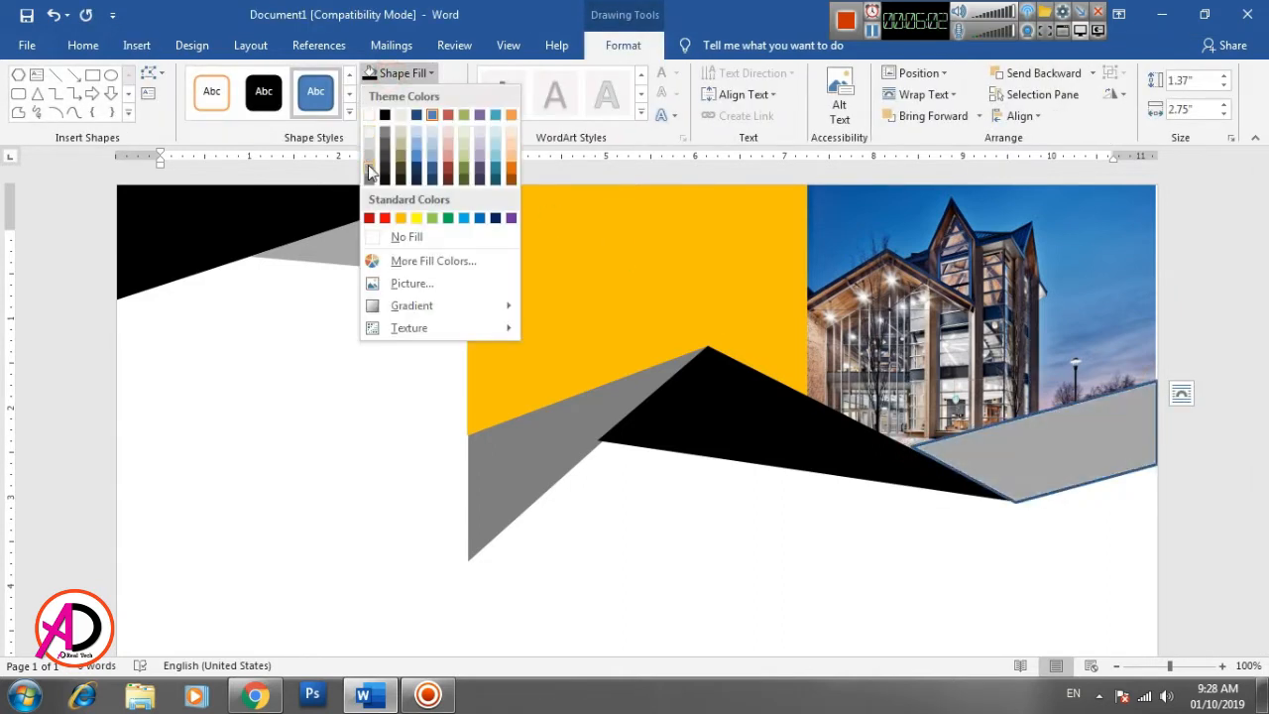
click(368, 174)
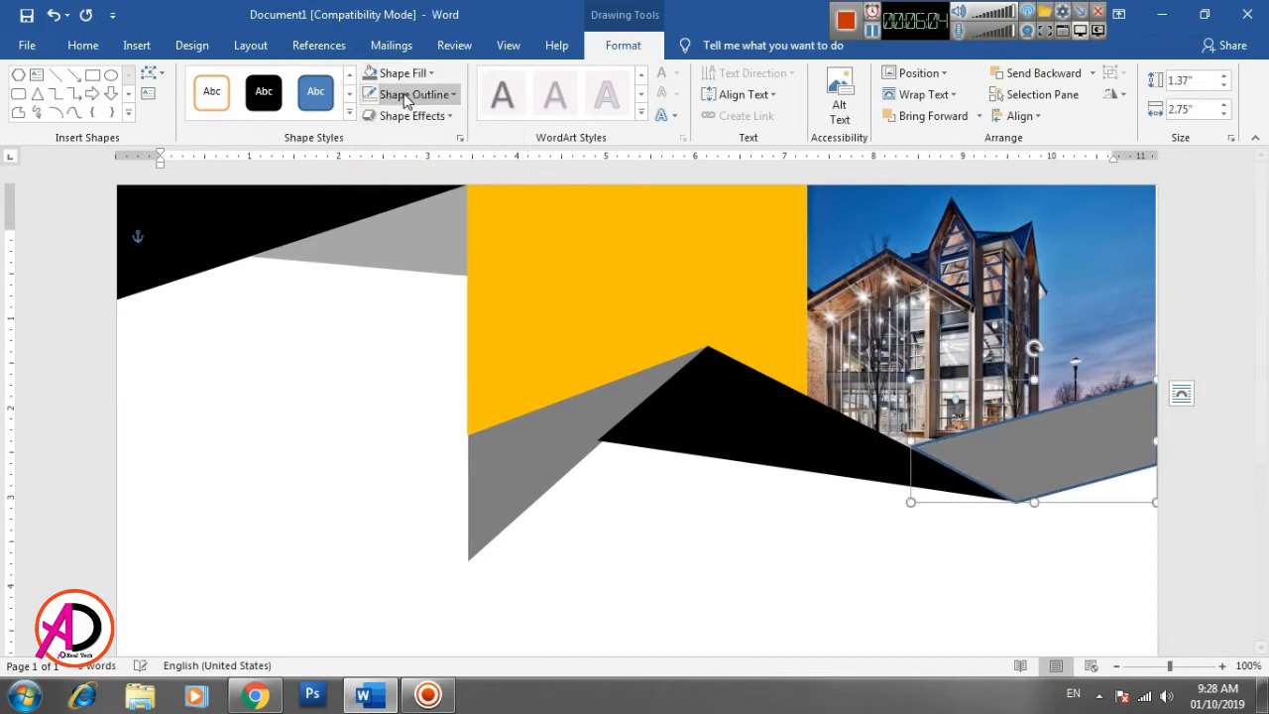
click(407, 94)
click(394, 260)
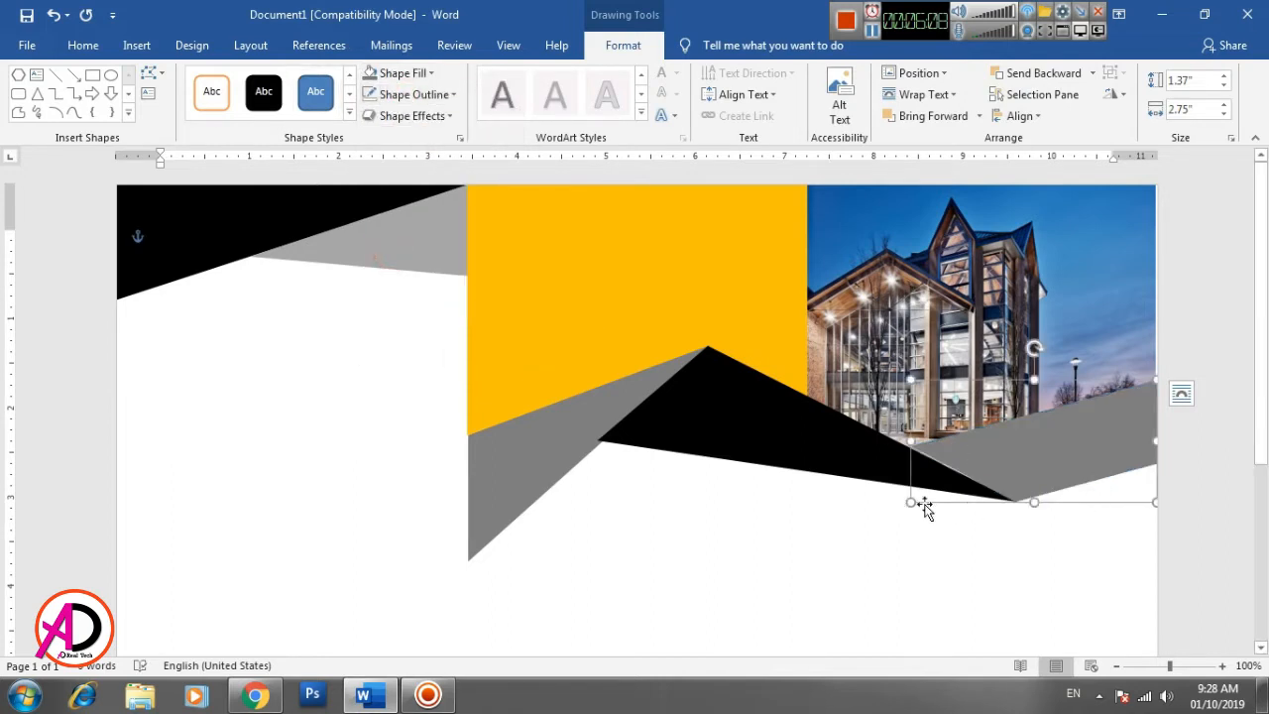
drag(911, 503, 908, 503)
click(1100, 577)
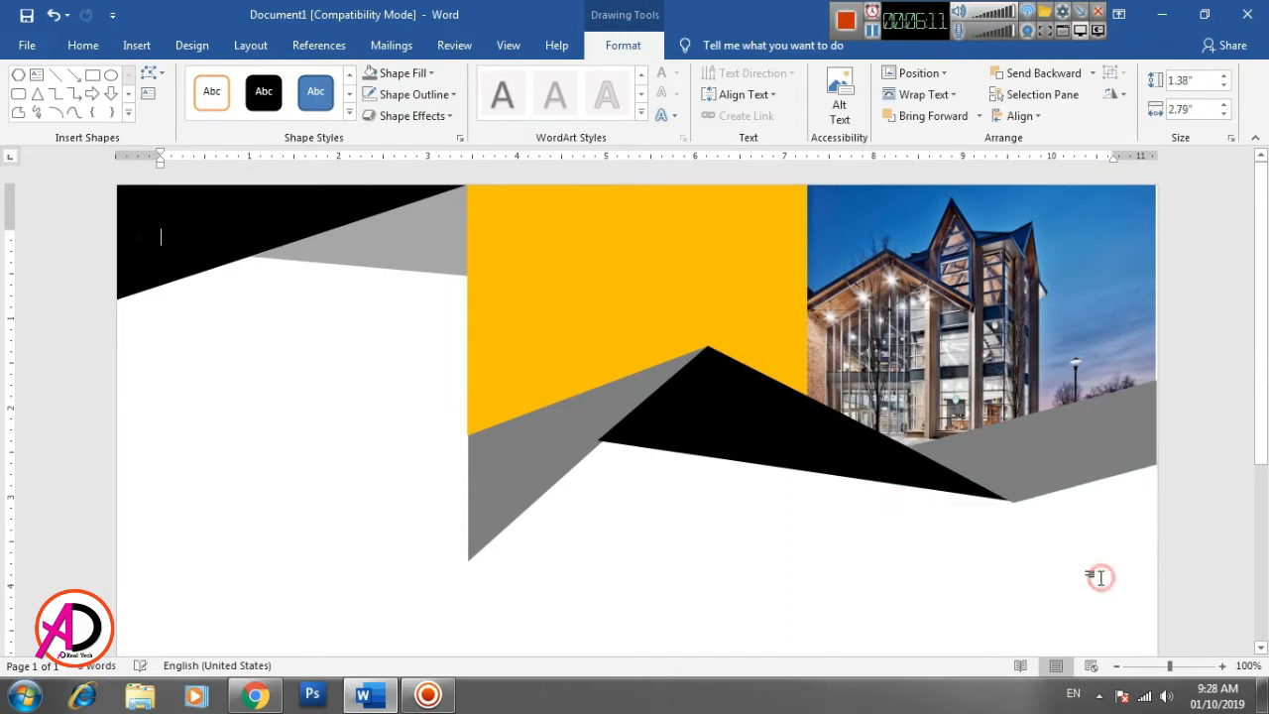
click(1026, 471)
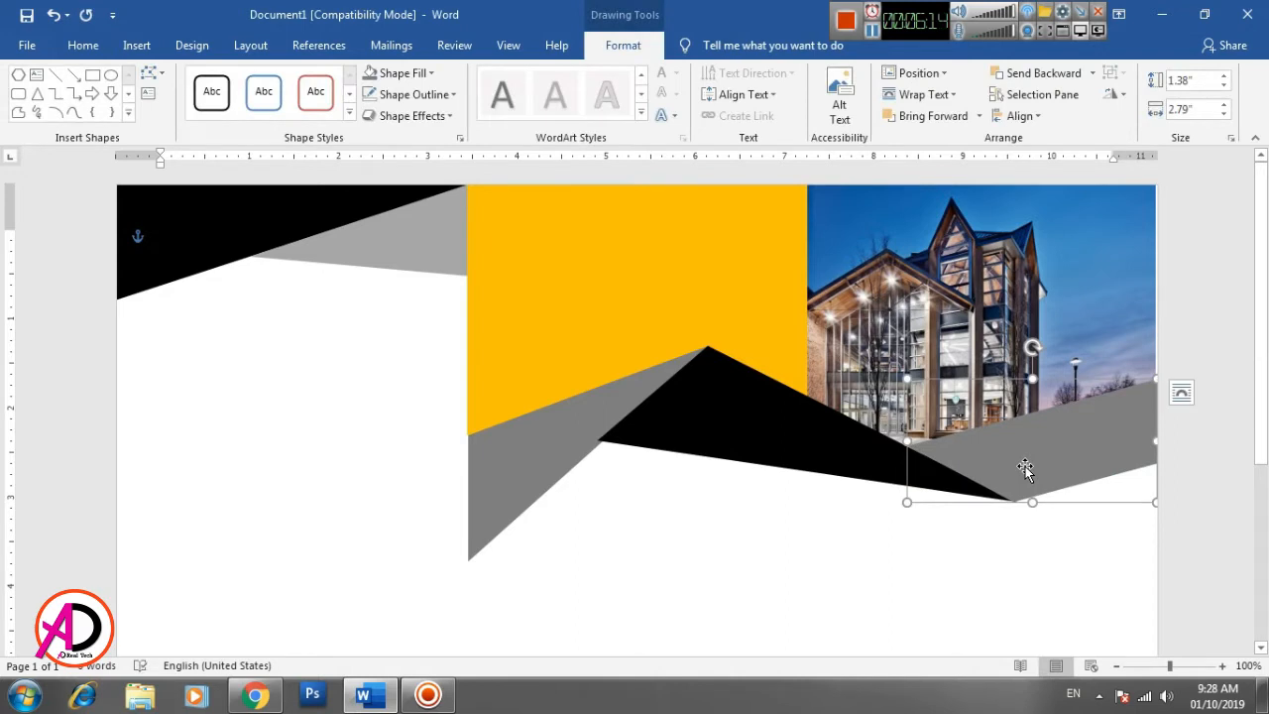
click(1070, 567)
- Draw a freeform right triangle about 3.91" wide and 3.48" high in the page's lower-left corner, sloping up to the middle panel's edge
scroll(955, 547, down, 3)
scroll(956, 552, up, 3)
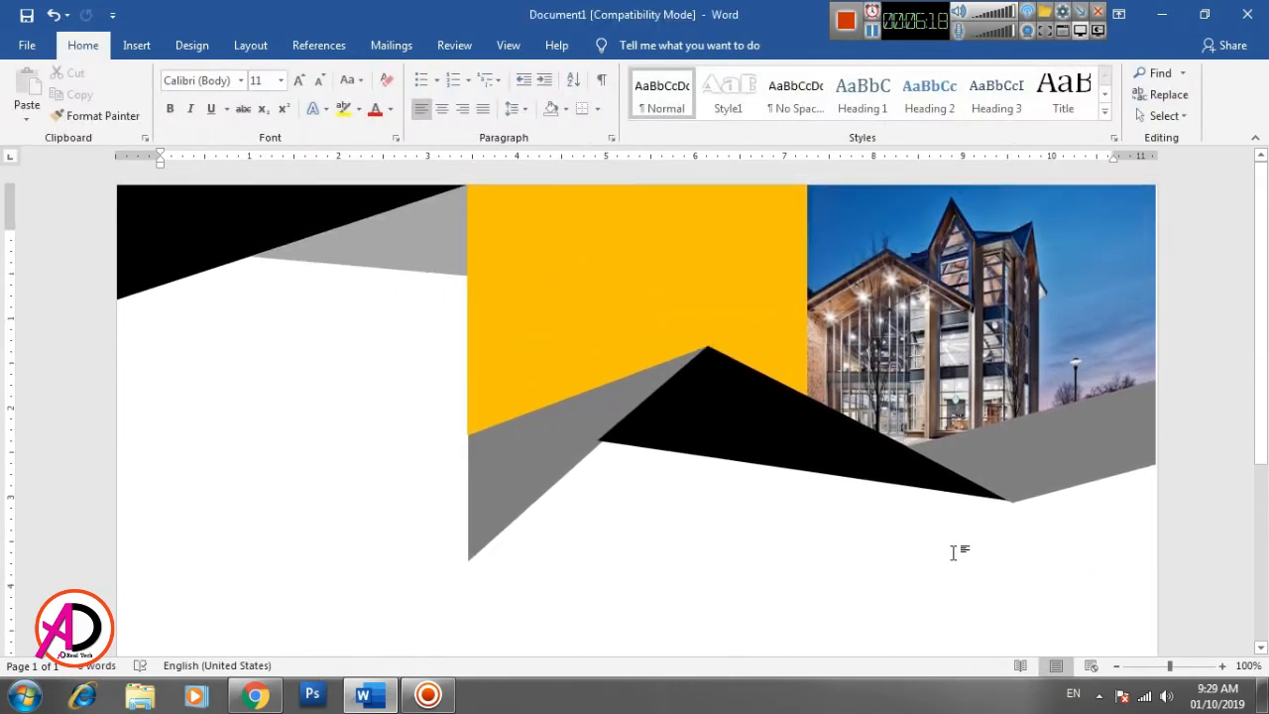
scroll(981, 555, down, 6)
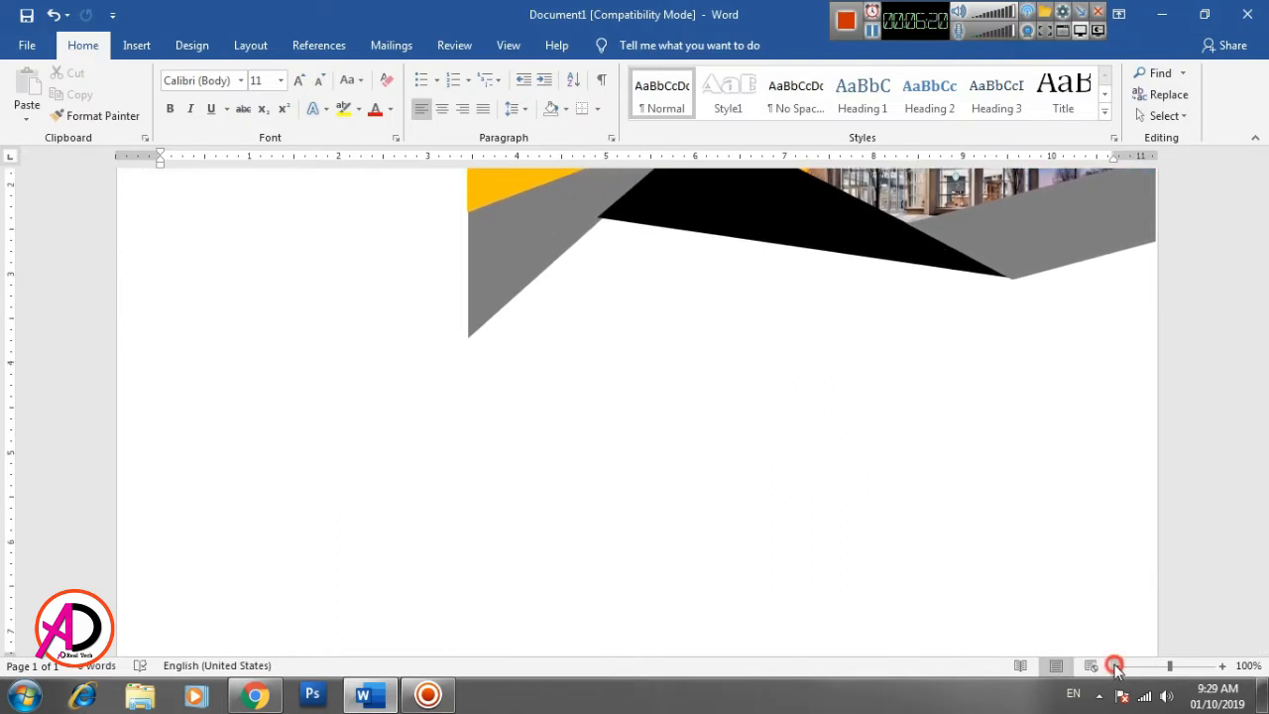
click(1116, 666)
click(1116, 666)
click(1116, 666)
click(1116, 666)
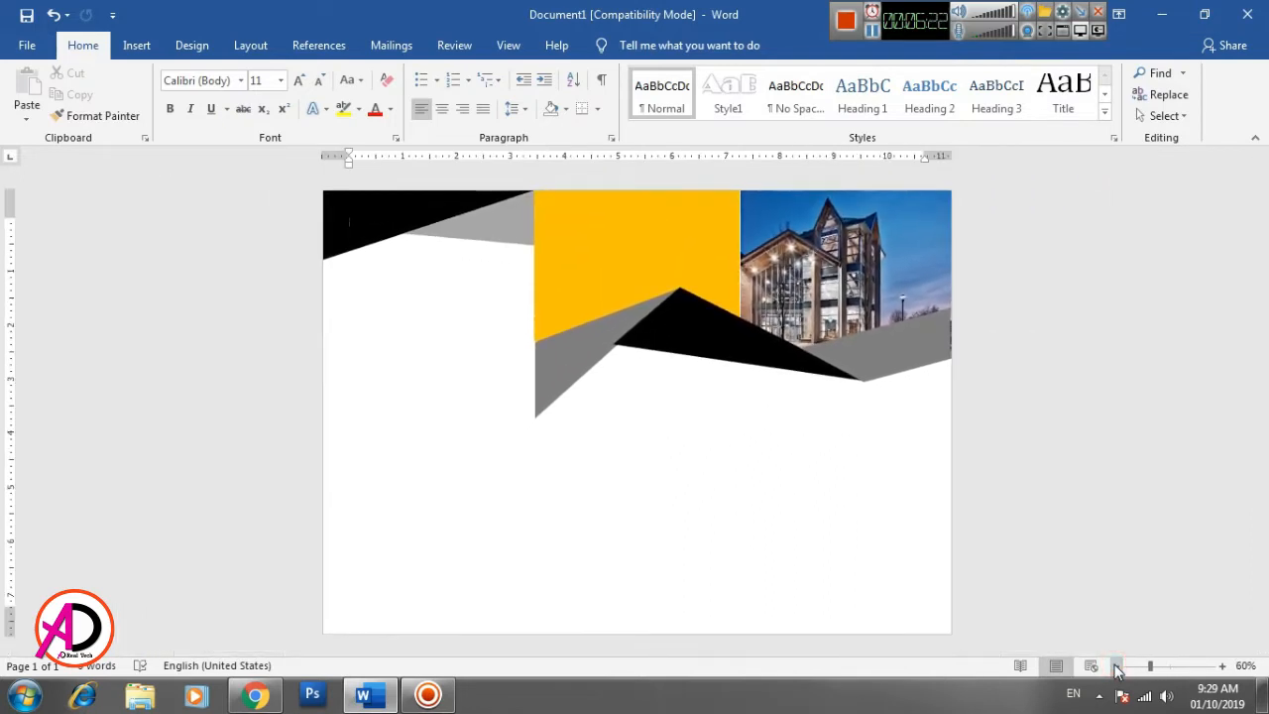
click(139, 46)
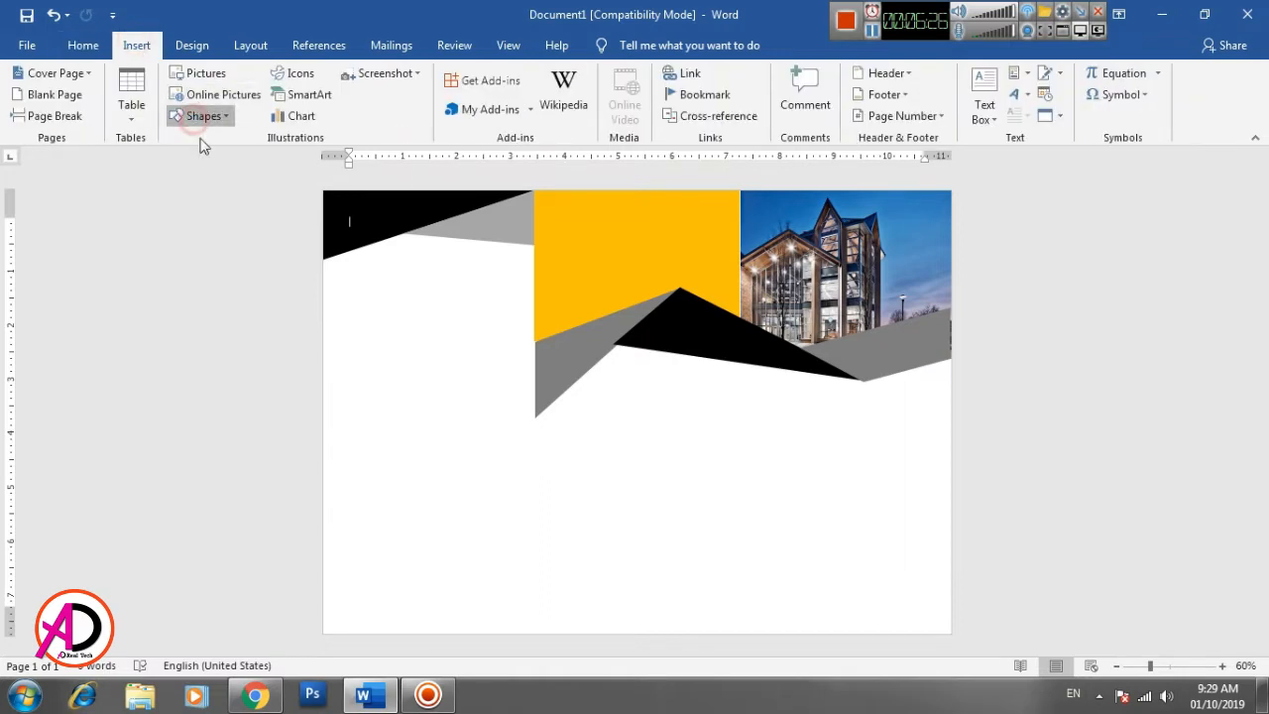
click(363, 216)
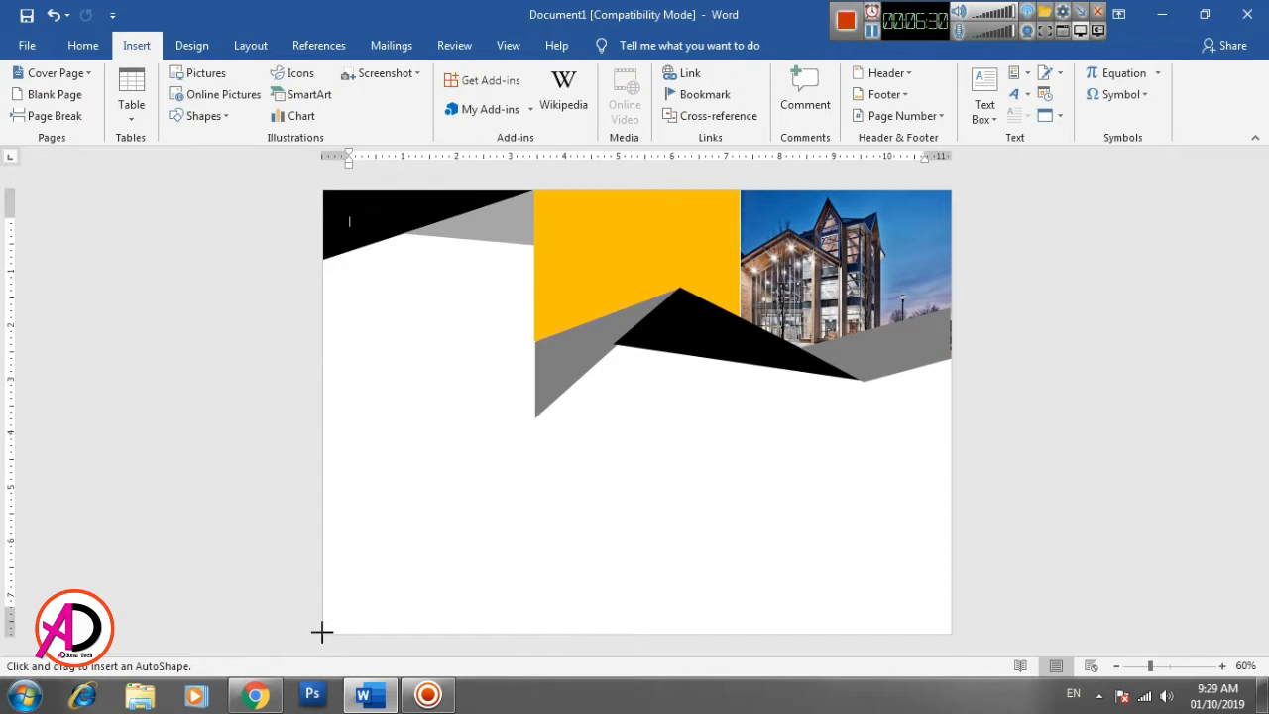
drag(322, 631, 532, 448)
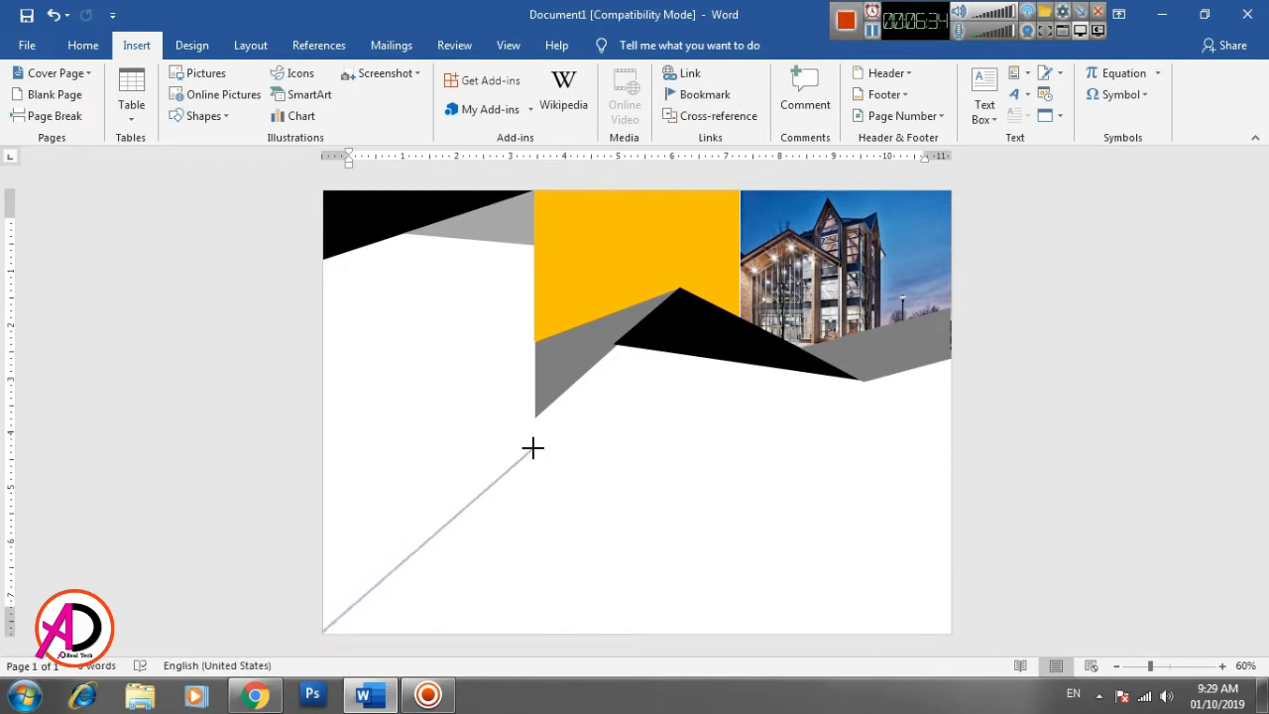
click(532, 448)
click(531, 635)
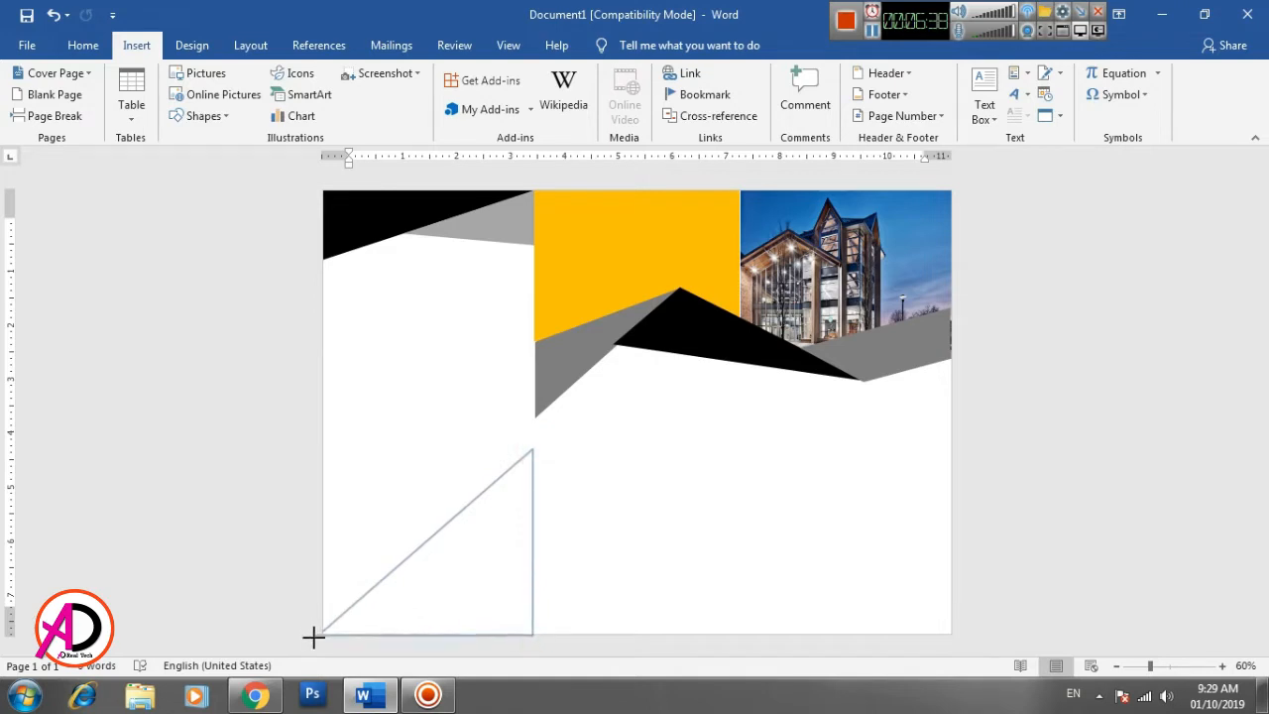
click(323, 631)
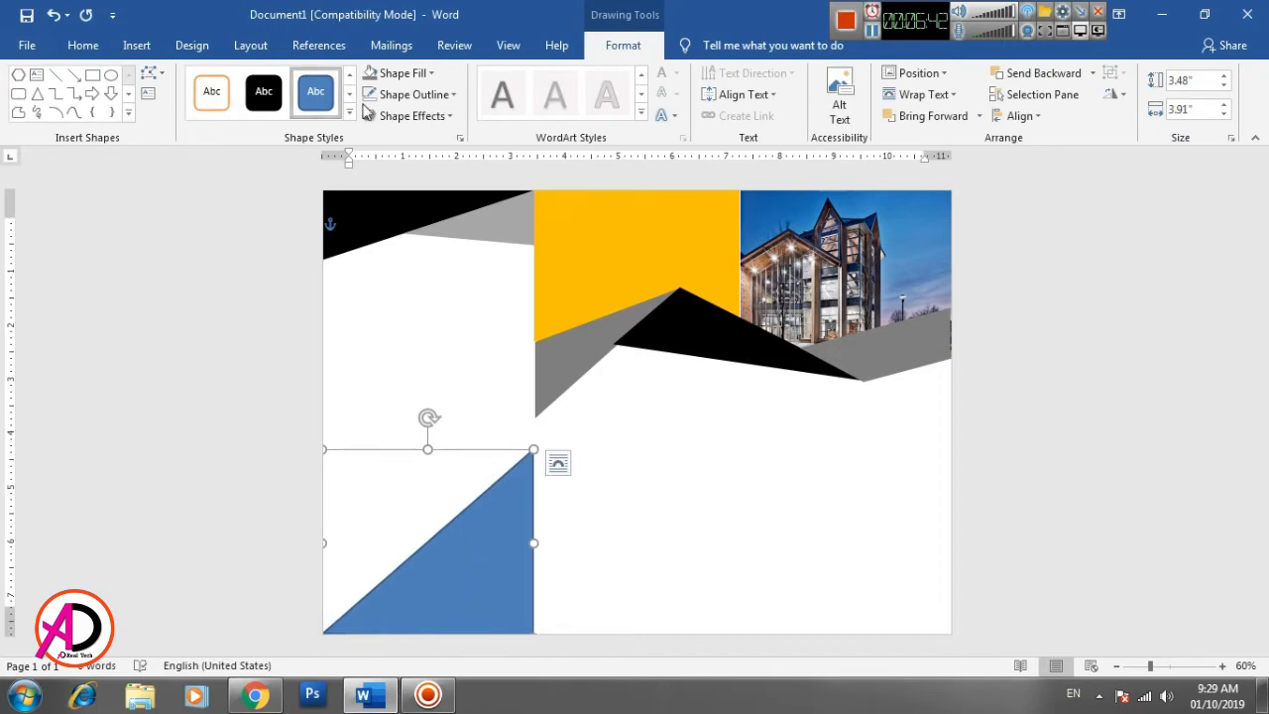
- Fill the lower-left triangle with the DSC0895-2 picture from file and remove its outline
click(403, 73)
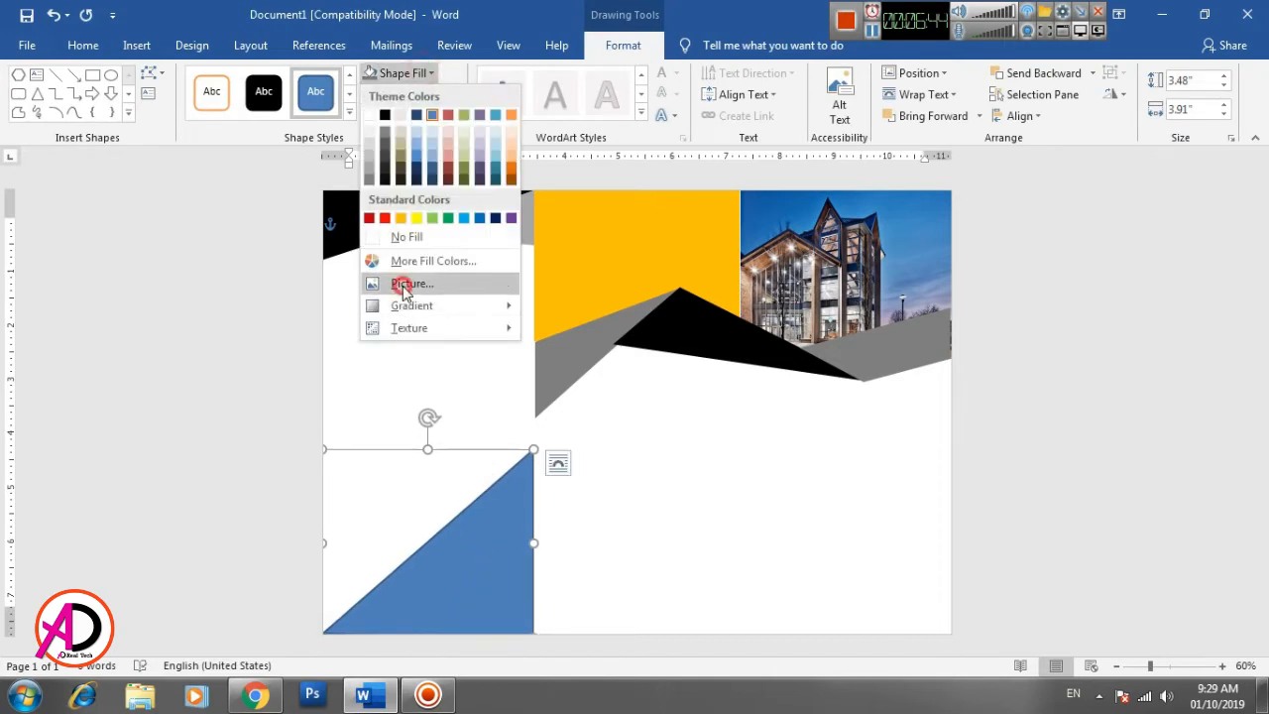
click(403, 286)
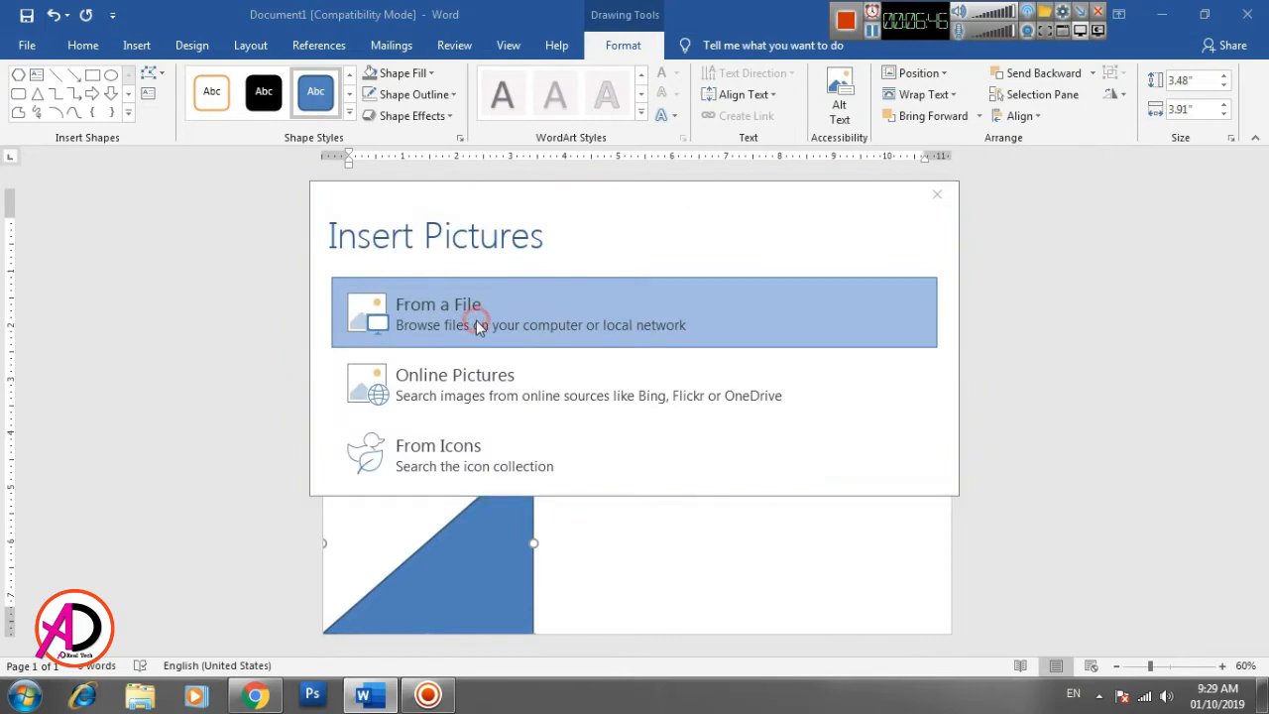
click(477, 328)
click(238, 303)
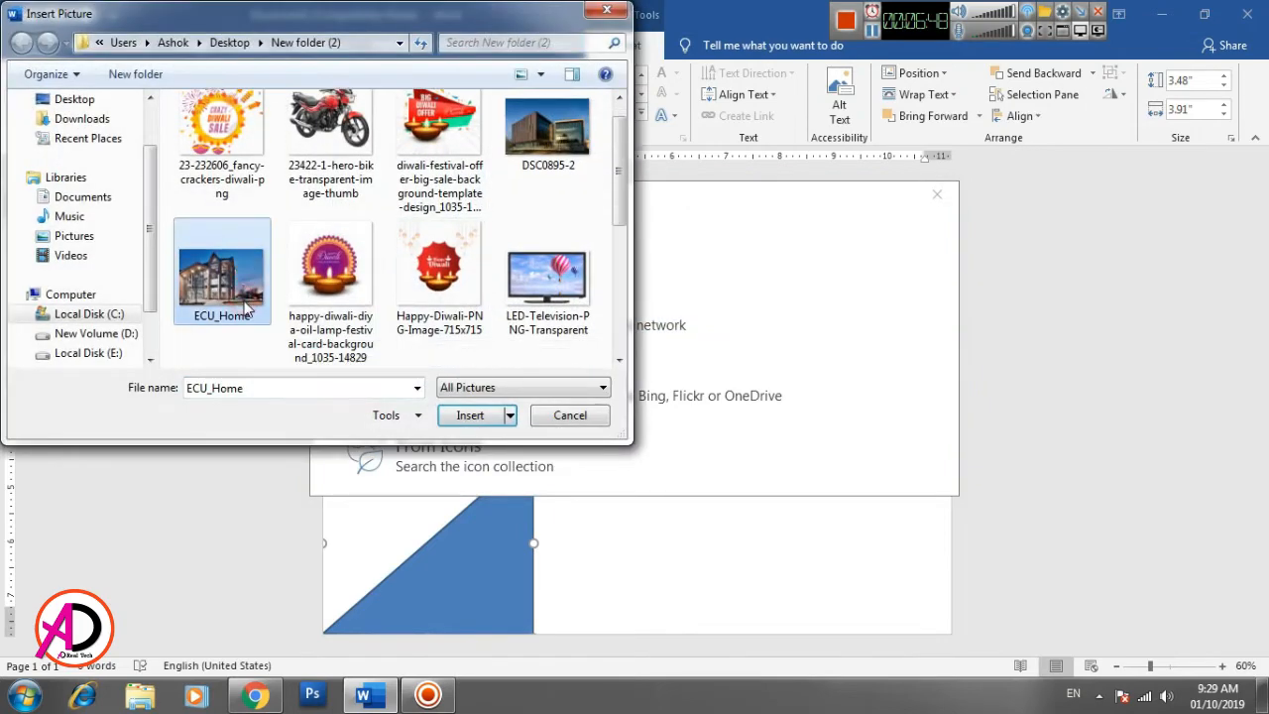
click(547, 129)
click(470, 414)
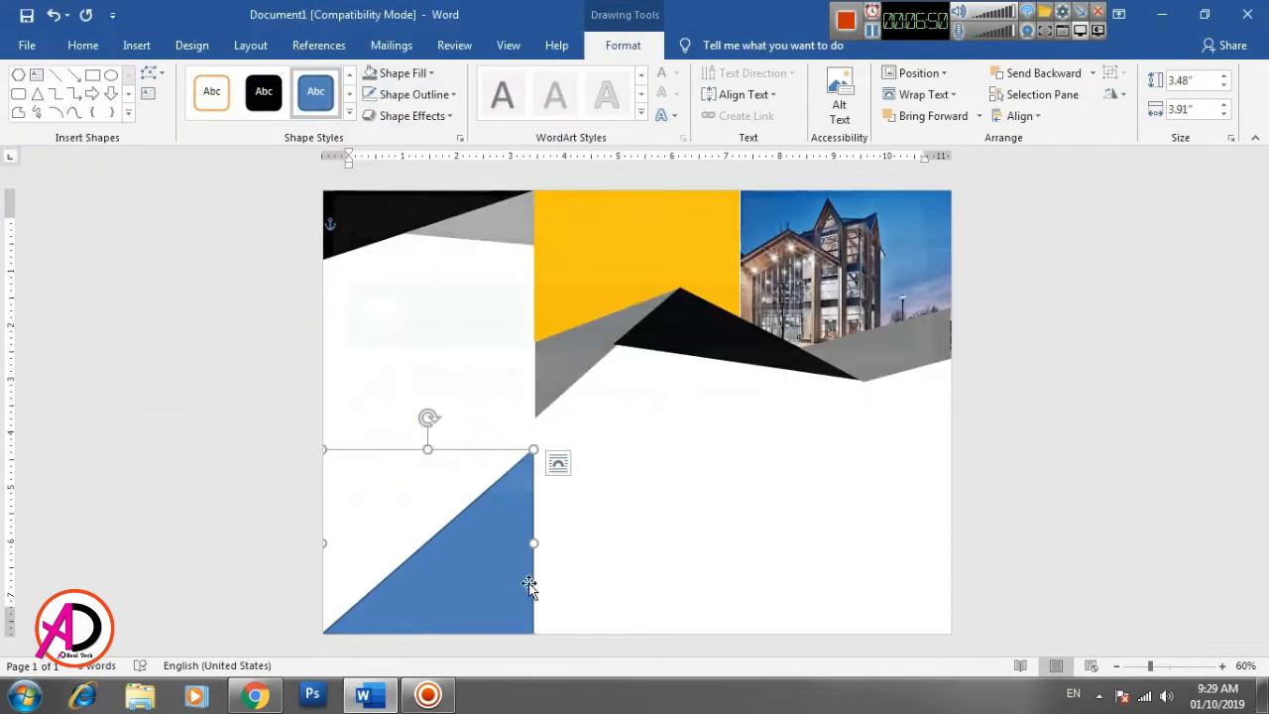
click(411, 94)
click(434, 260)
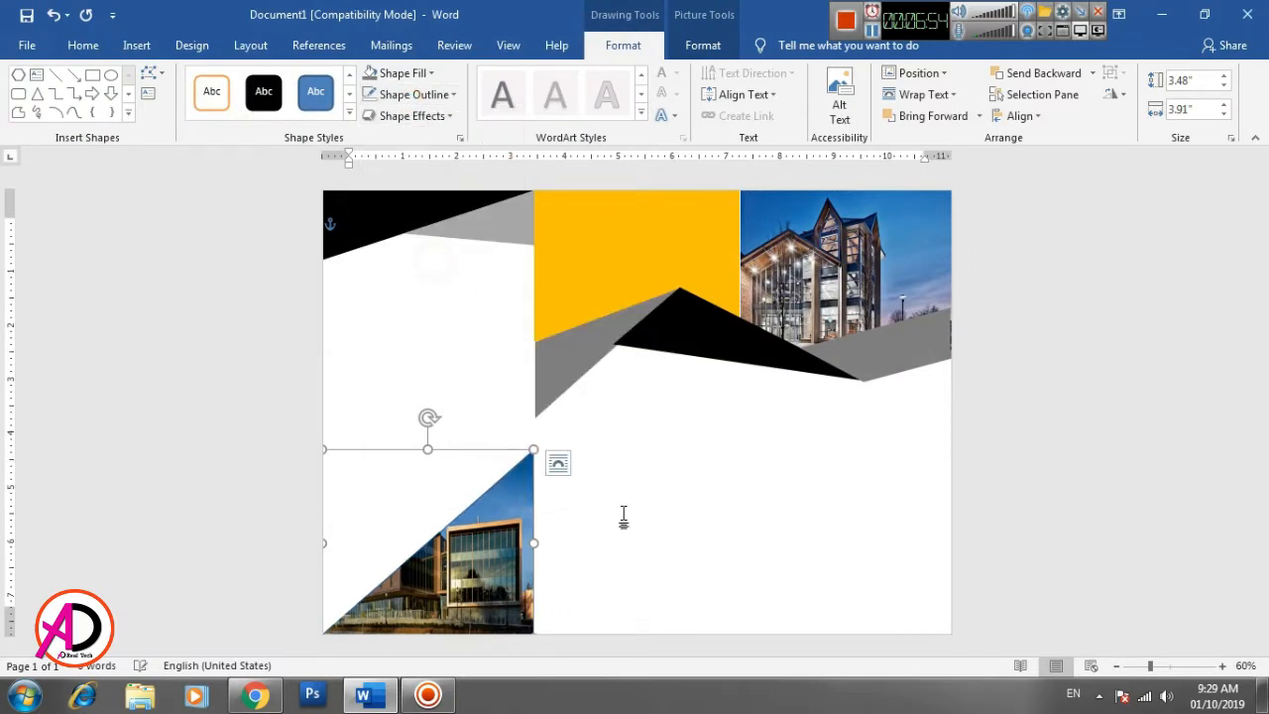
click(624, 510)
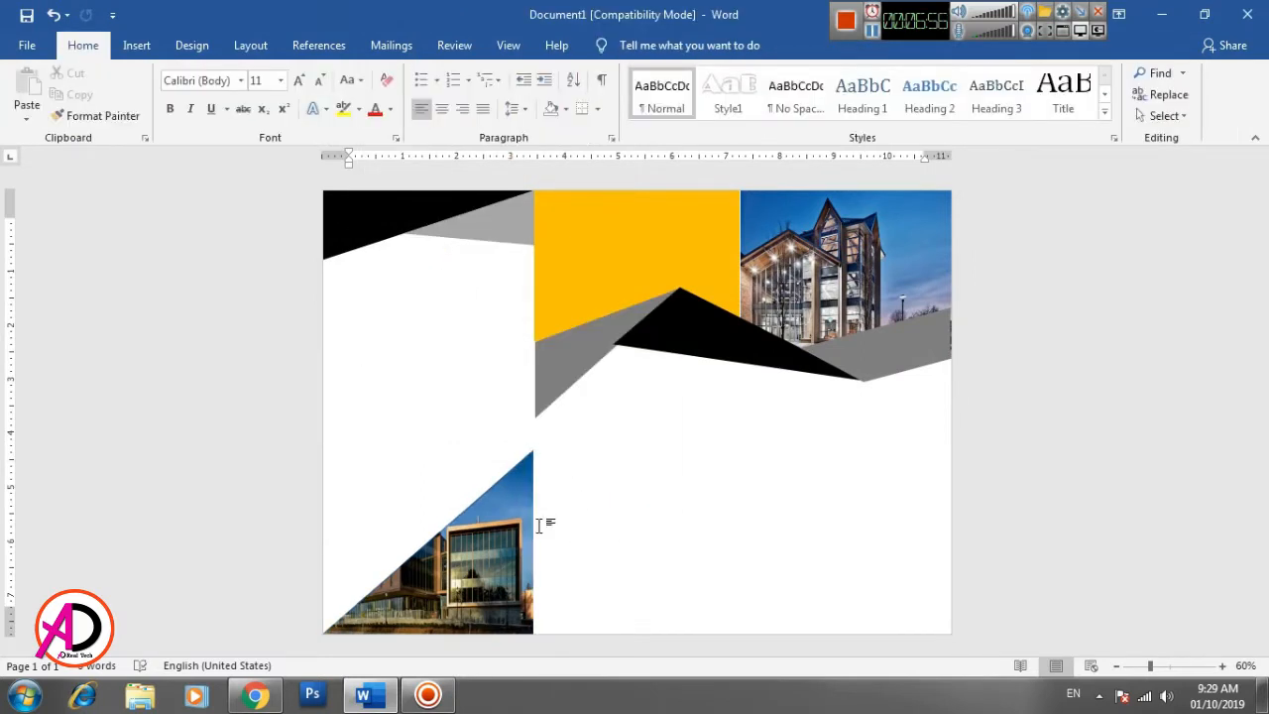
- Stretch the picture-filled triangle slightly upward from its top edge
click(501, 515)
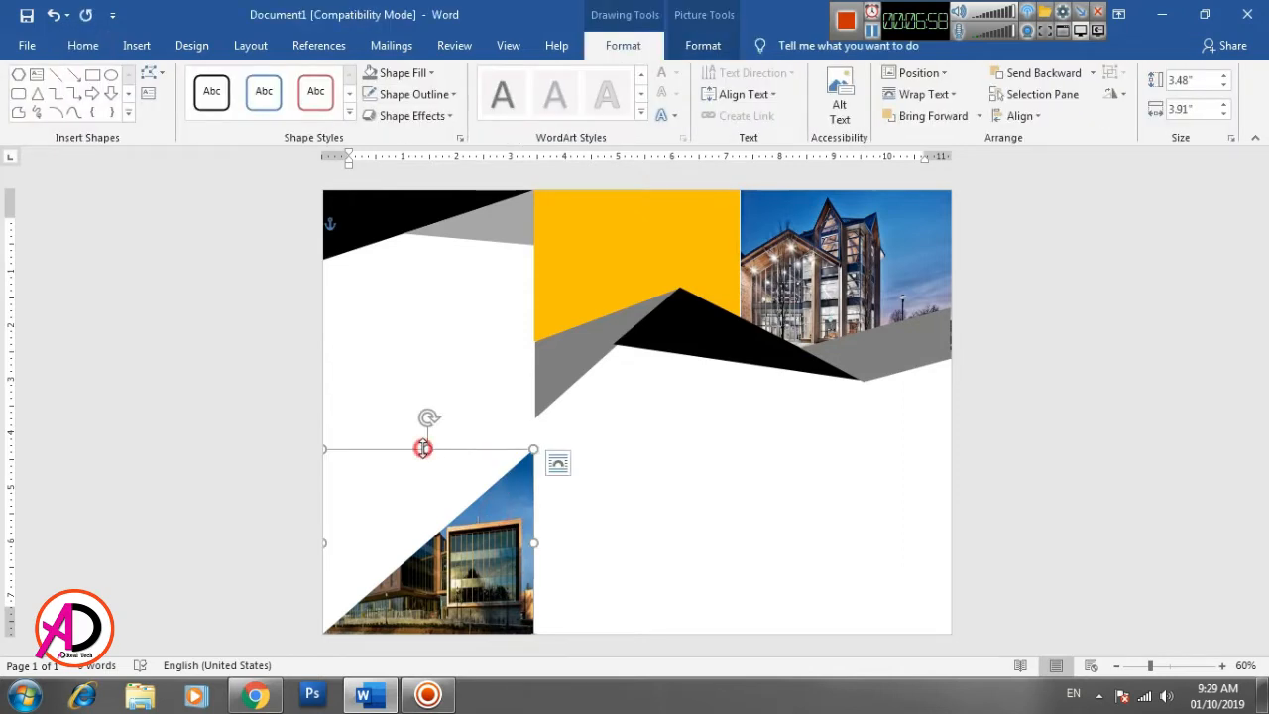
drag(423, 448, 424, 442)
click(655, 548)
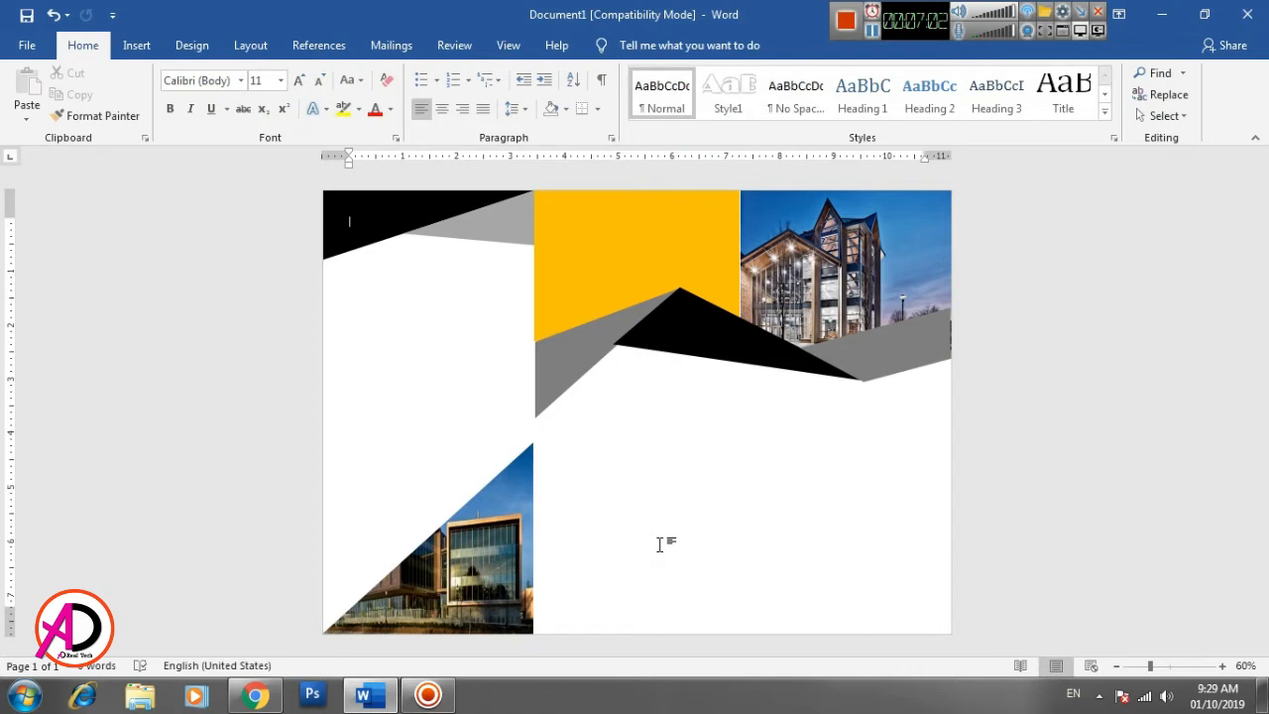
- Widen the upper-right building picture and the dark gray band slightly toward the page's right edge
click(707, 280)
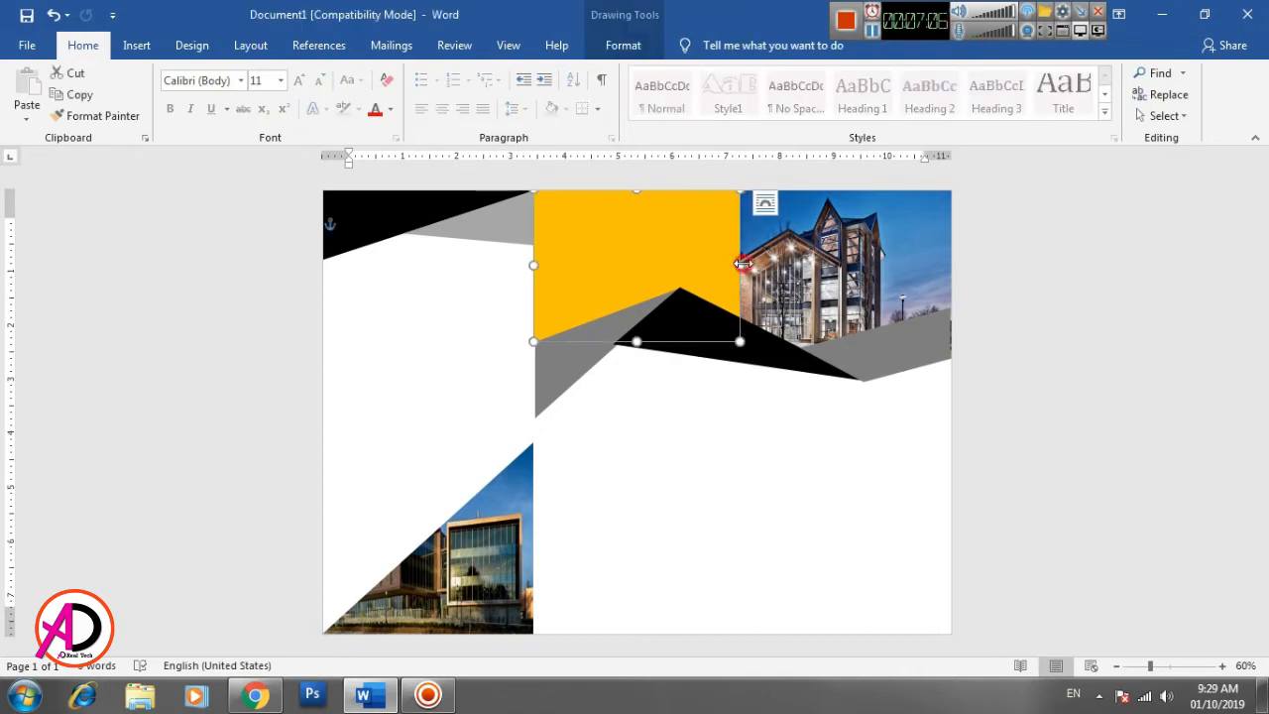
click(792, 496)
click(930, 250)
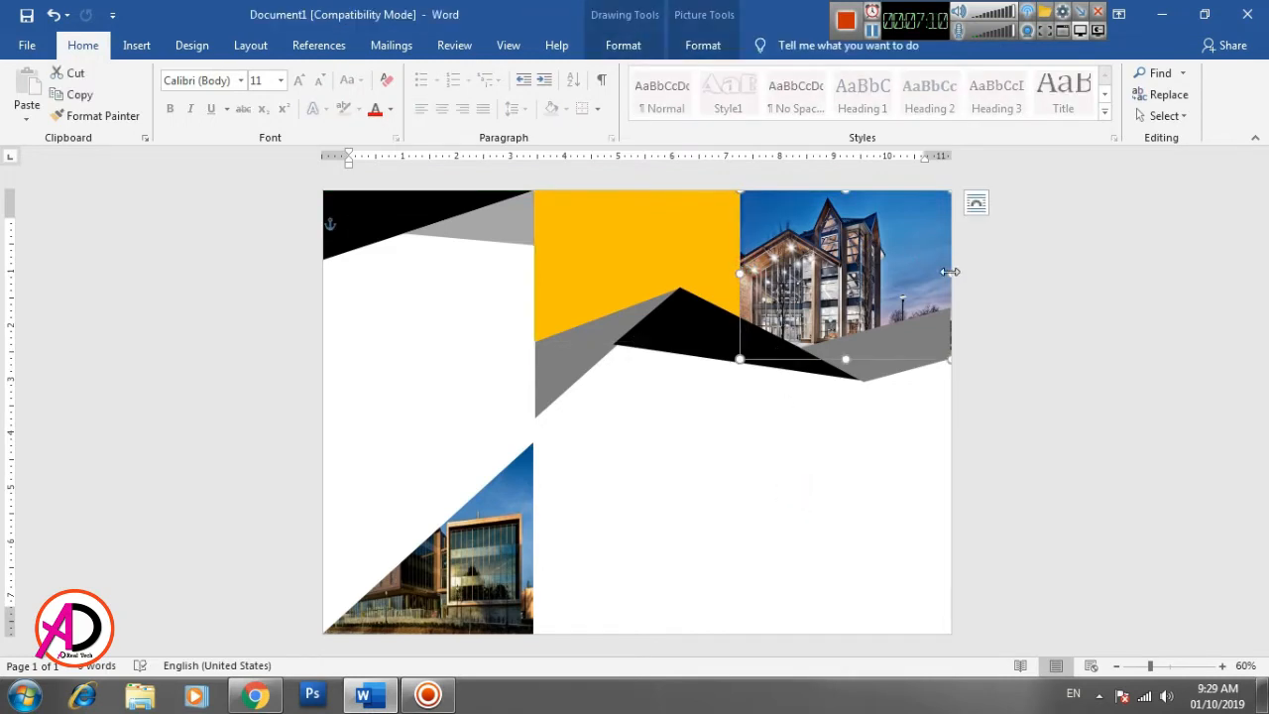
drag(951, 272, 955, 271)
click(944, 330)
drag(955, 340, 954, 340)
click(1031, 365)
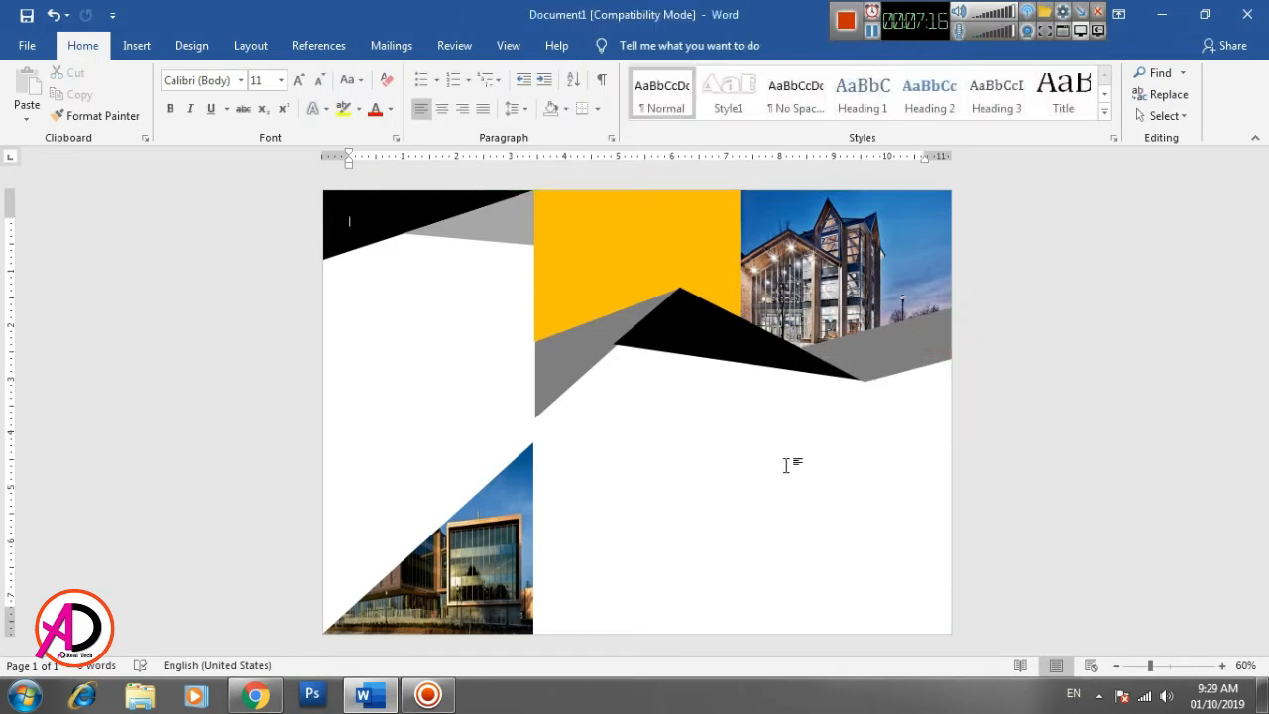
- Insert a black WordArt text and place it in the left panel just below the black and light gray shapes
click(1223, 666)
click(1223, 666)
click(1223, 666)
click(1223, 666)
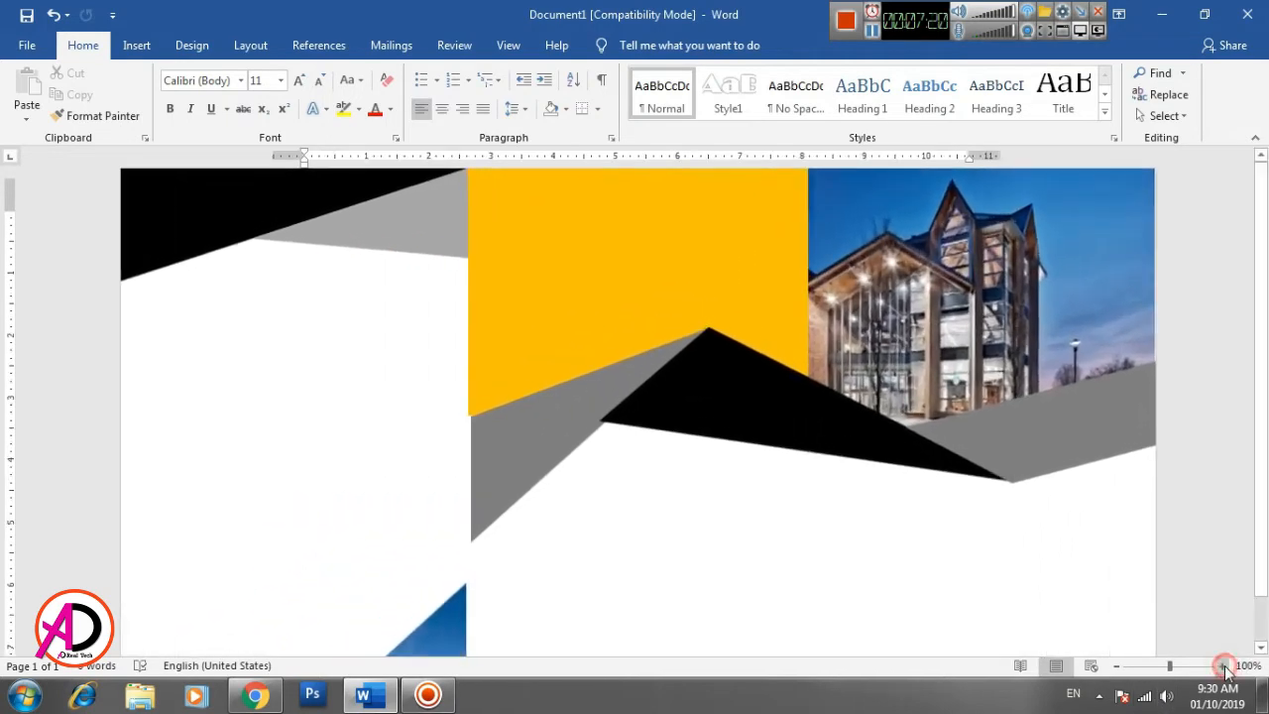
click(139, 46)
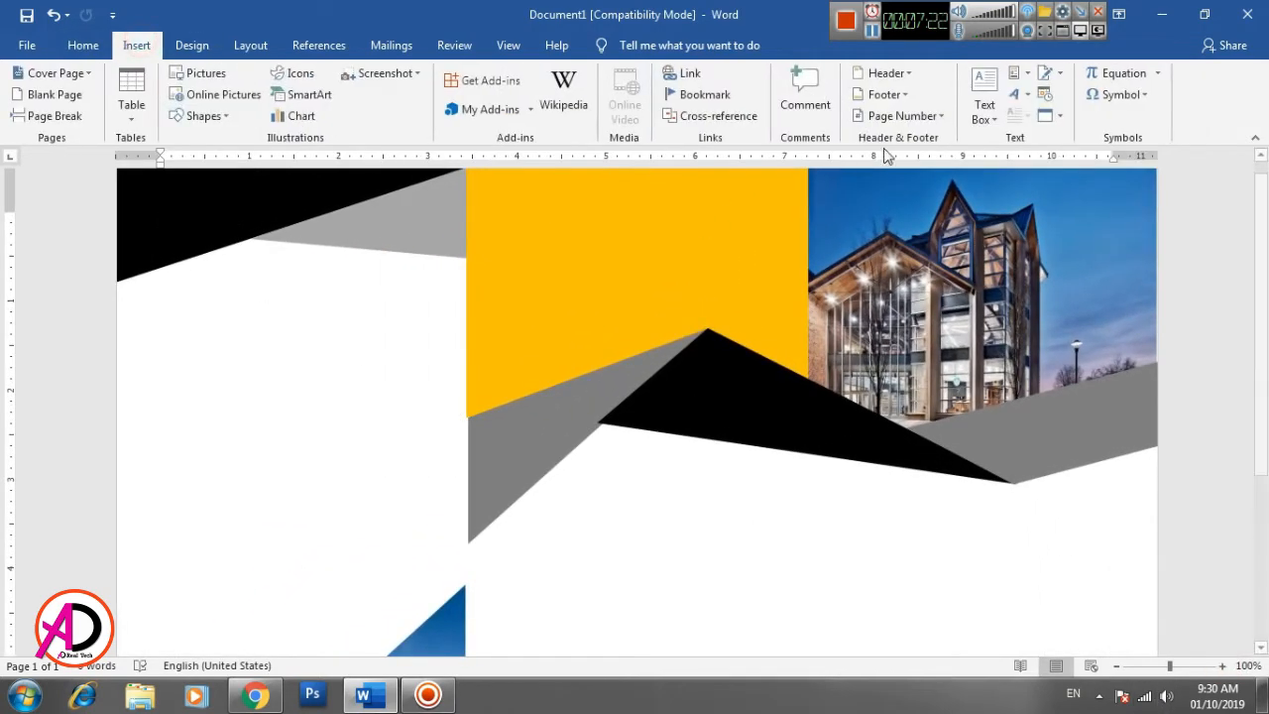
click(1015, 96)
click(1015, 136)
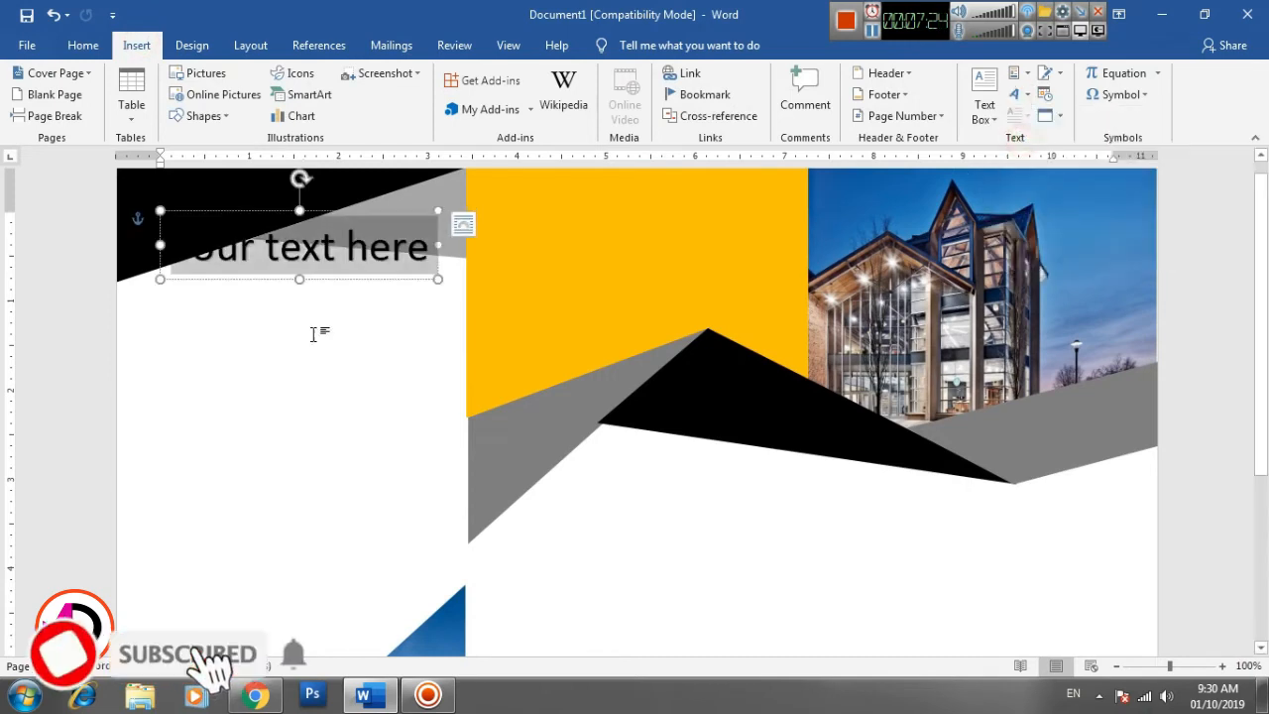
drag(337, 207, 331, 271)
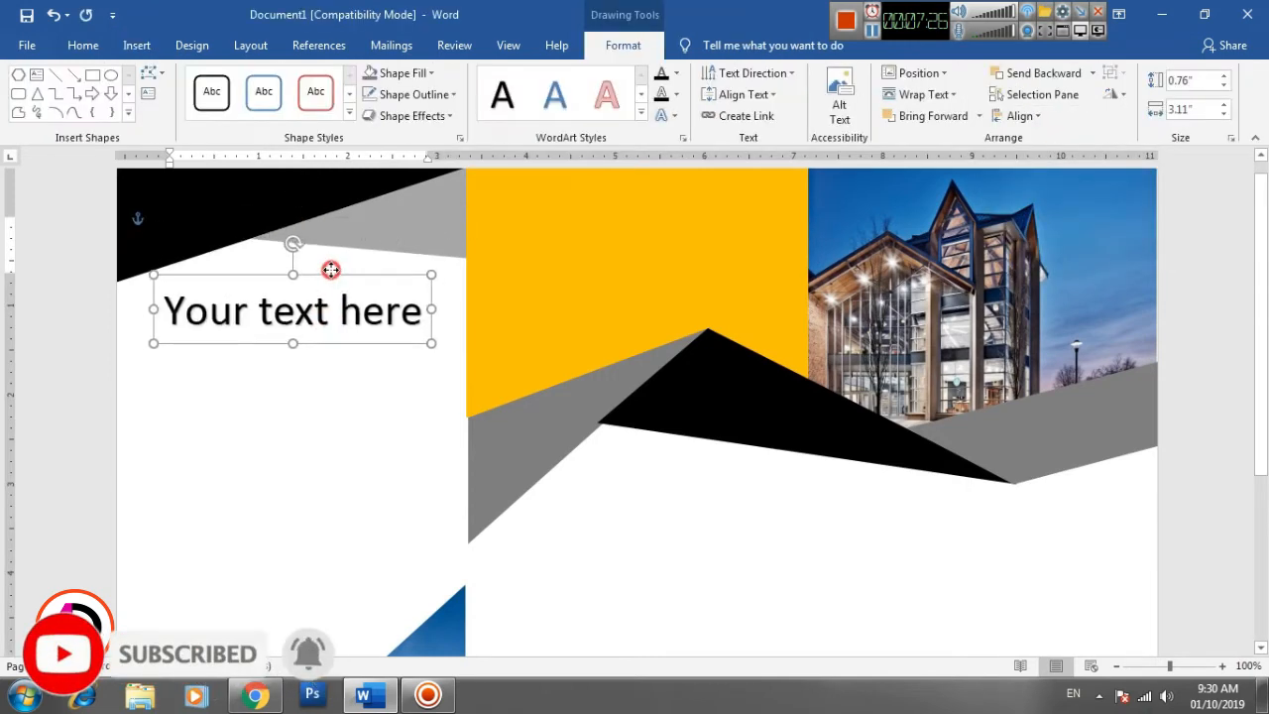
- Replace the WordArt placeholder text with the heading LOREM IPSUM in capitals
double_click(343, 310)
click(344, 317)
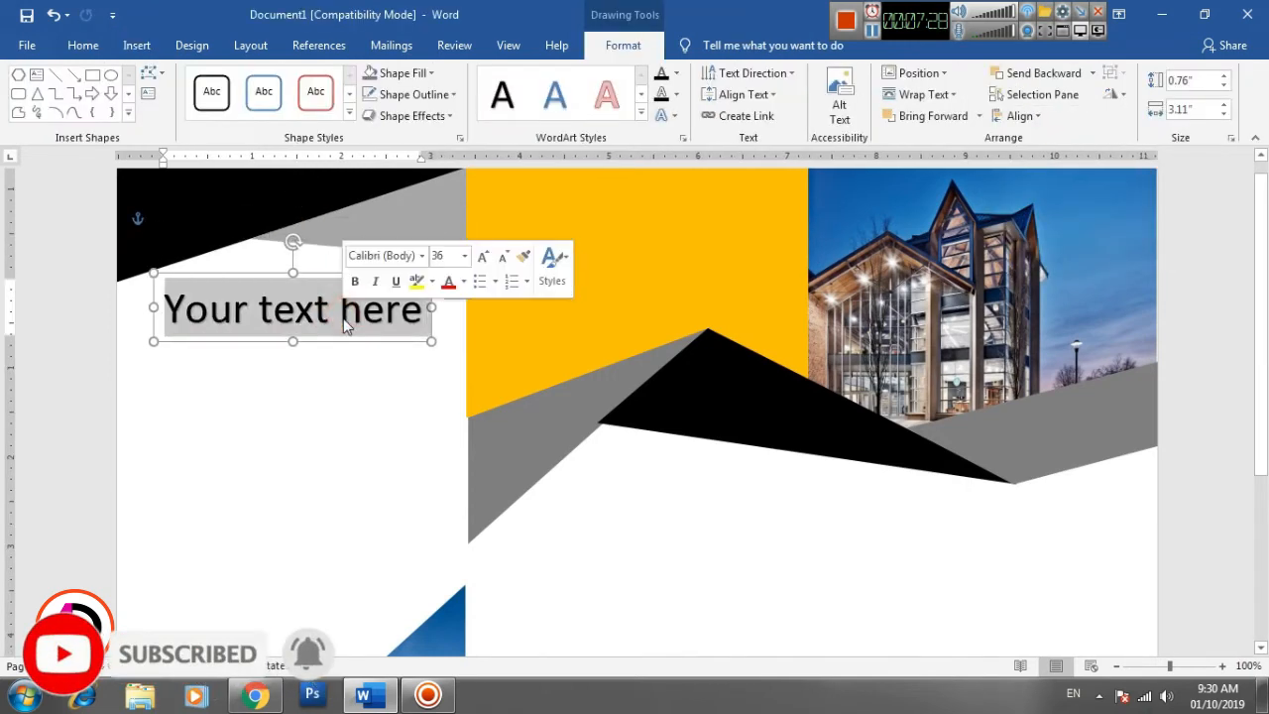
text(l)
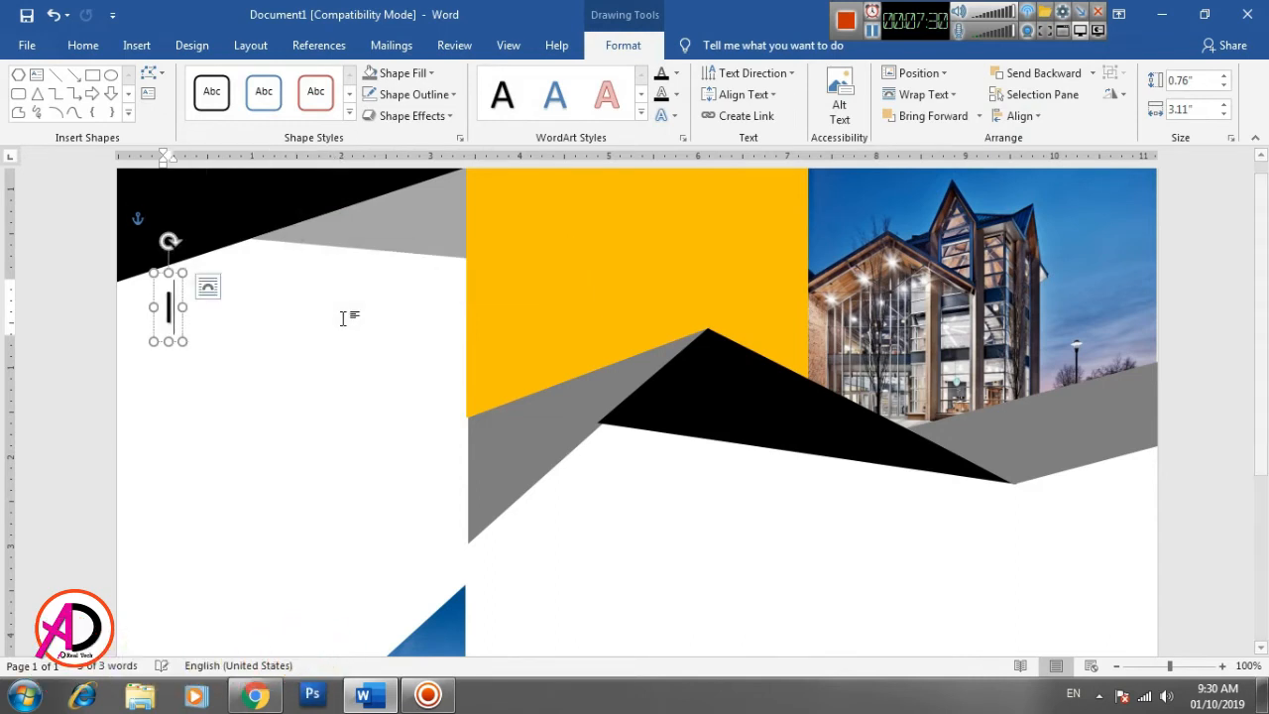
text(orem)
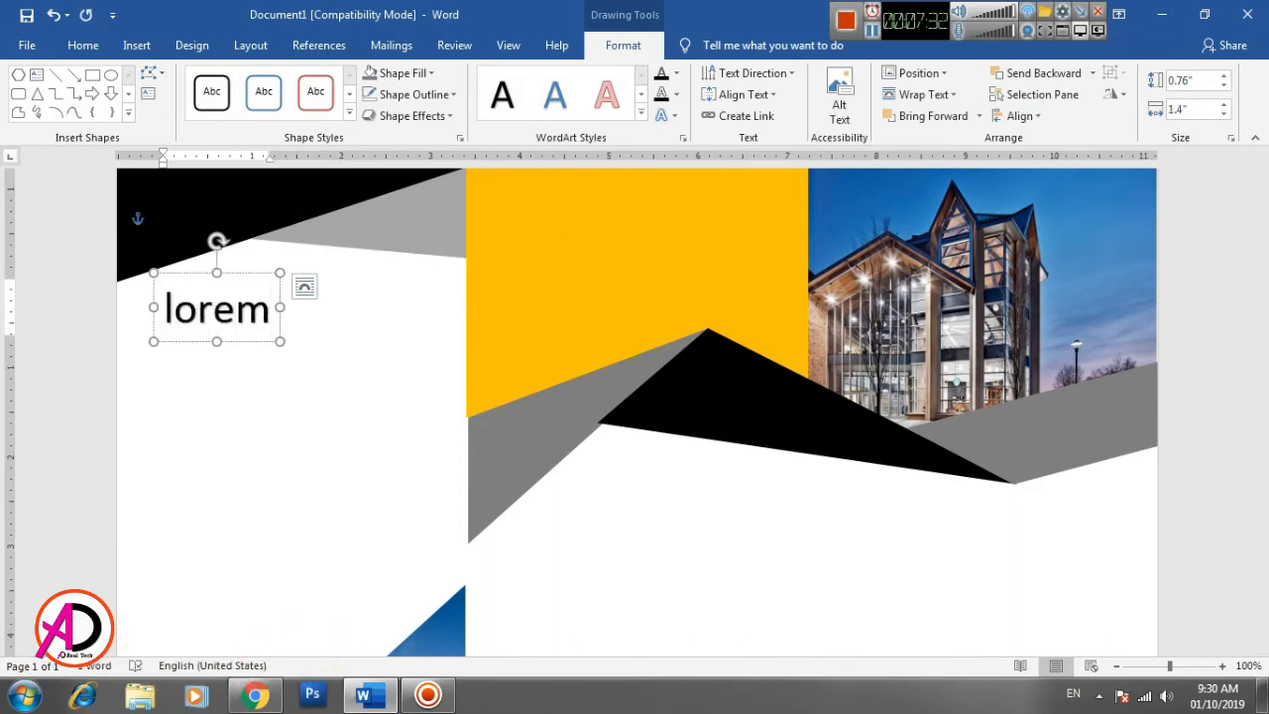
key(BackSpace)
key(BackSpace)
key(BackSpace)
key(BackSpace)
key(BackSpace)
text(LORE)
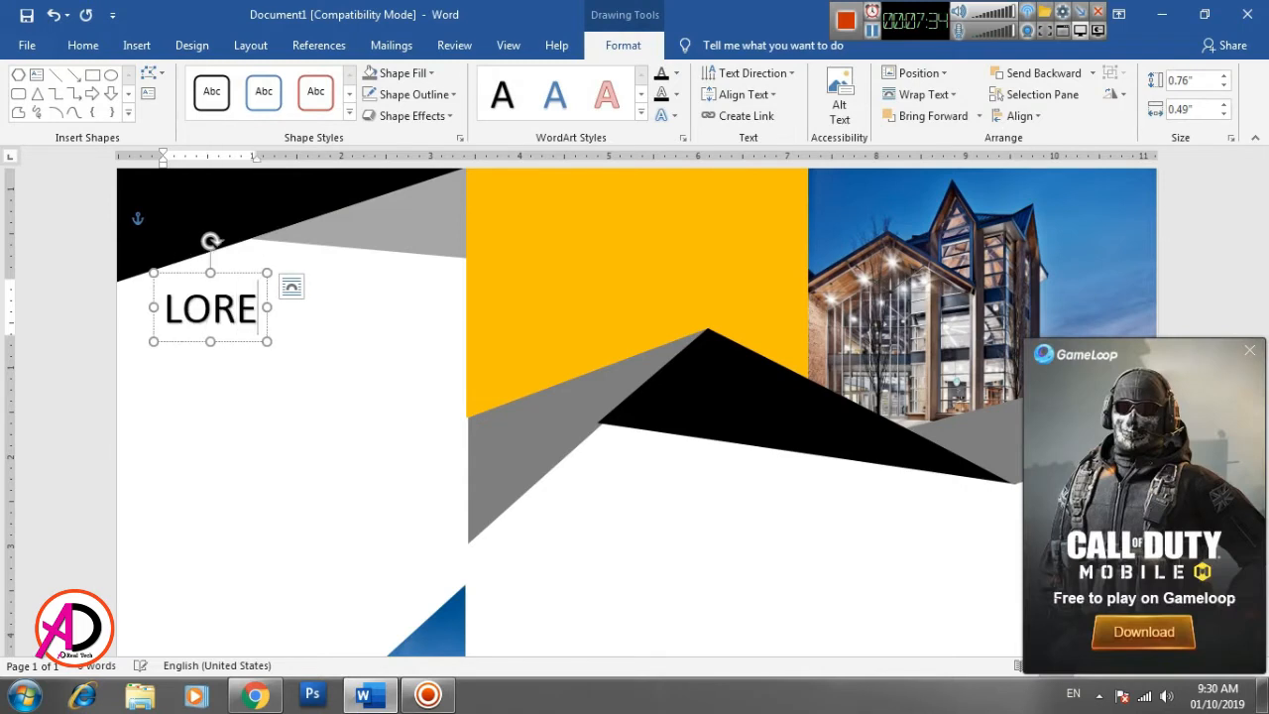
text(M I)
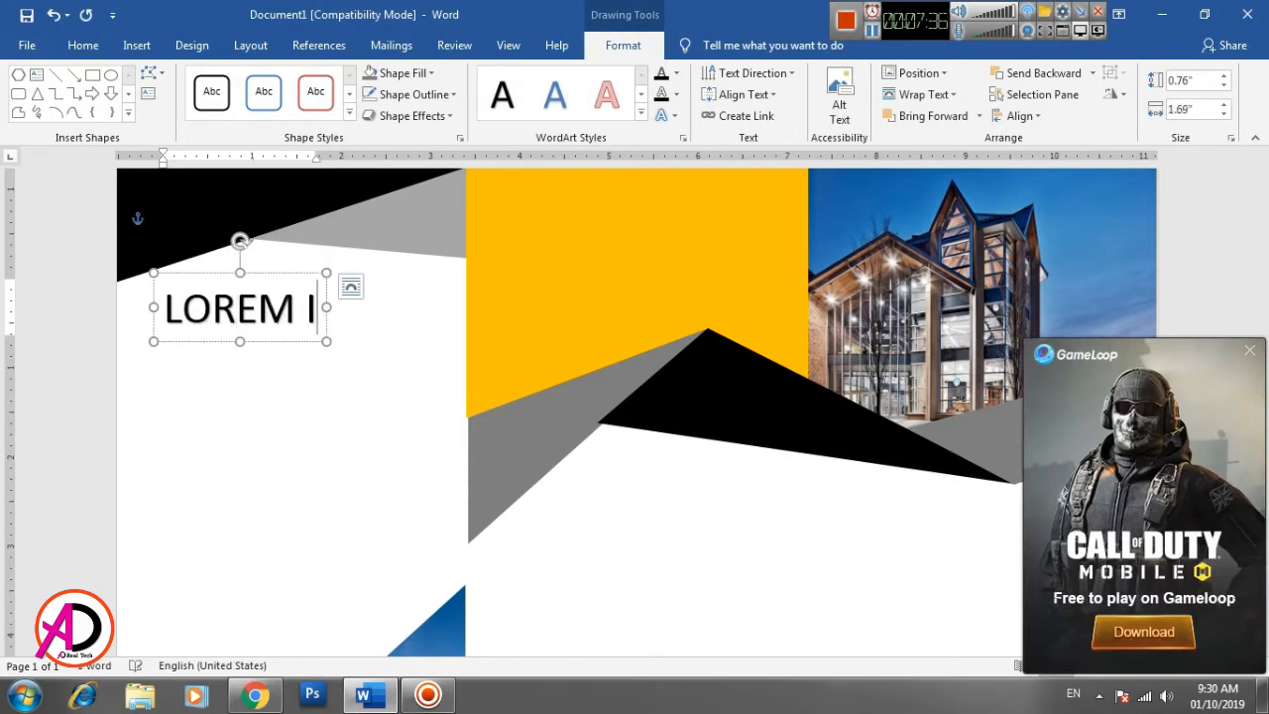
text(PSUM)
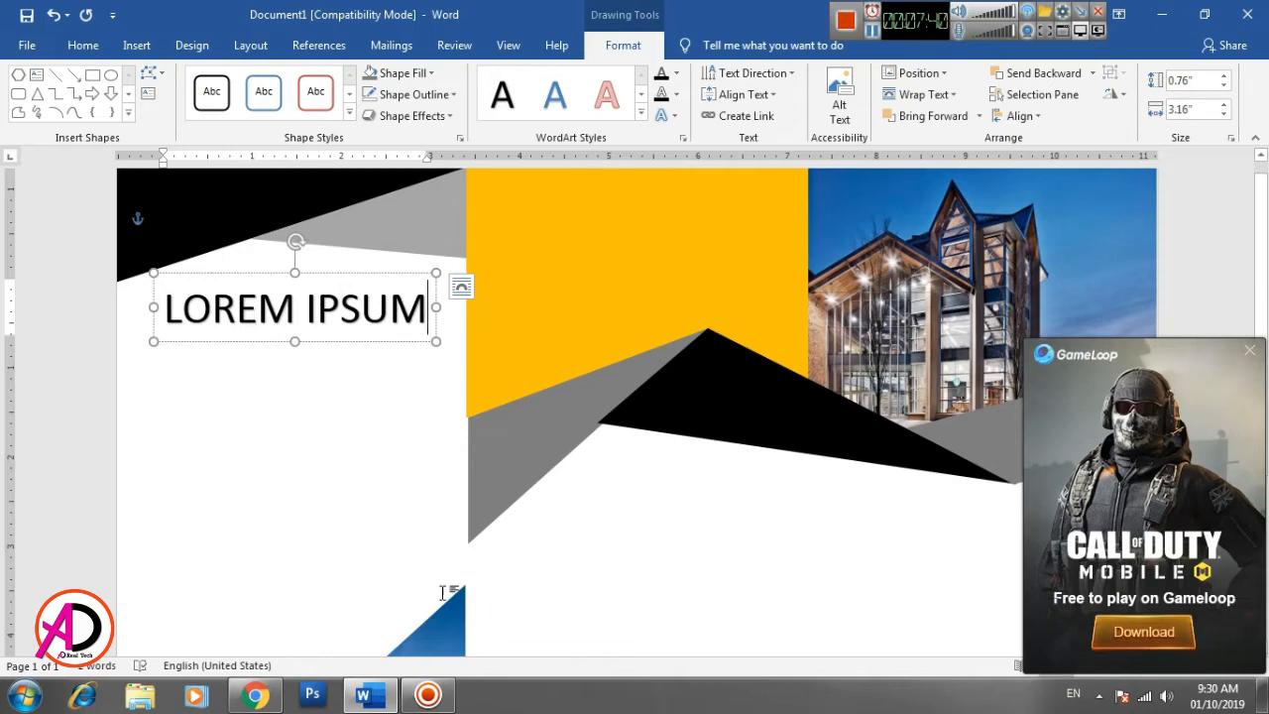
click(635, 602)
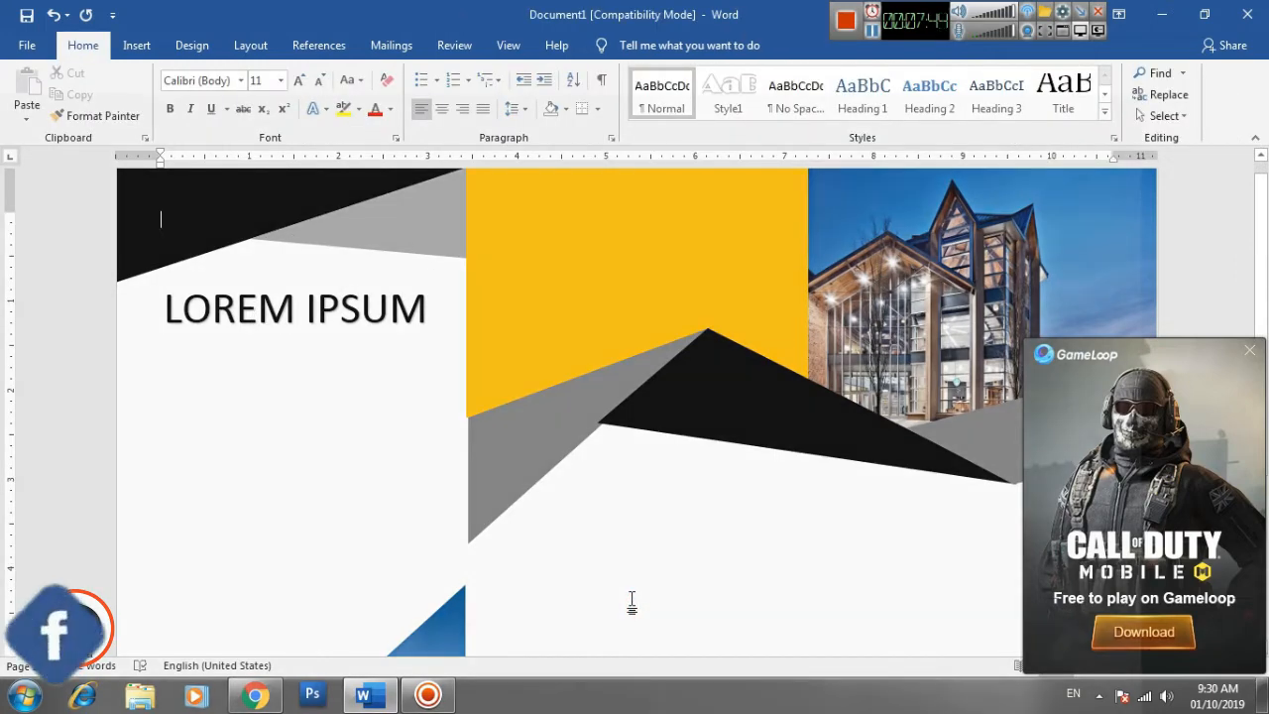
- Insert a text box about 2.68" high and 3.47" wide in the left panel below the LOREM IPSUM heading
scroll(406, 480, down, 1)
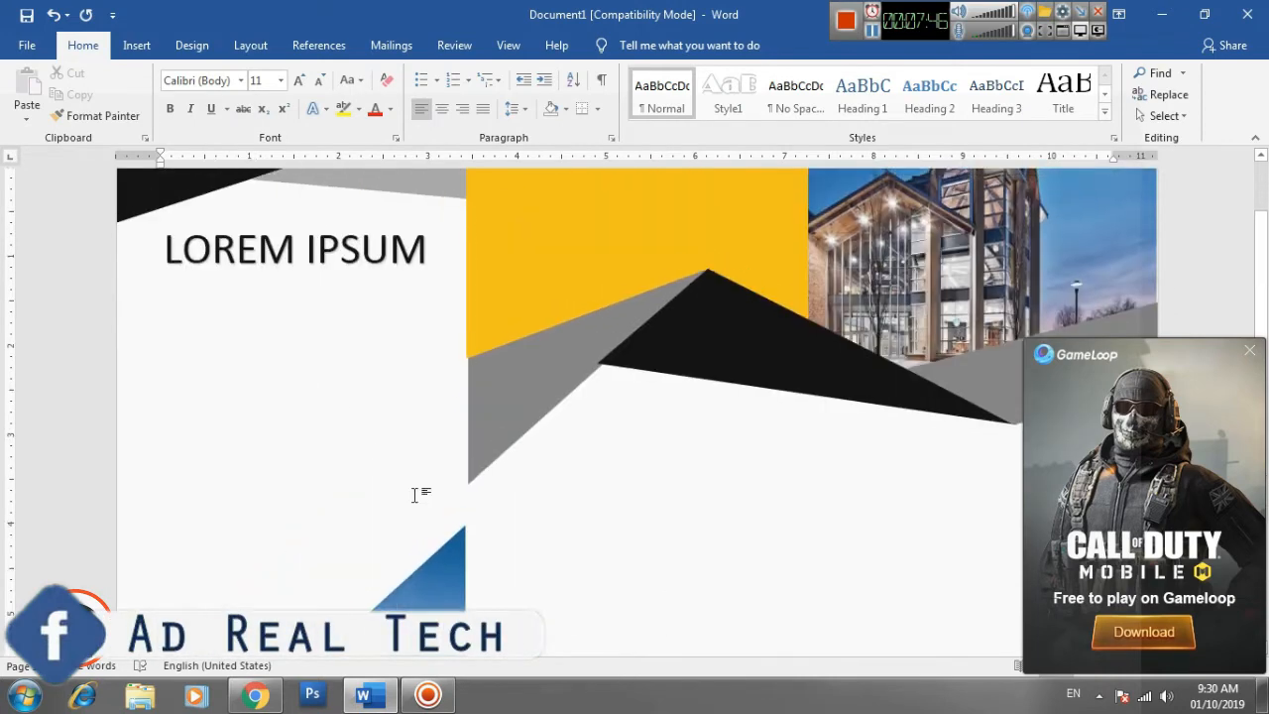
click(137, 44)
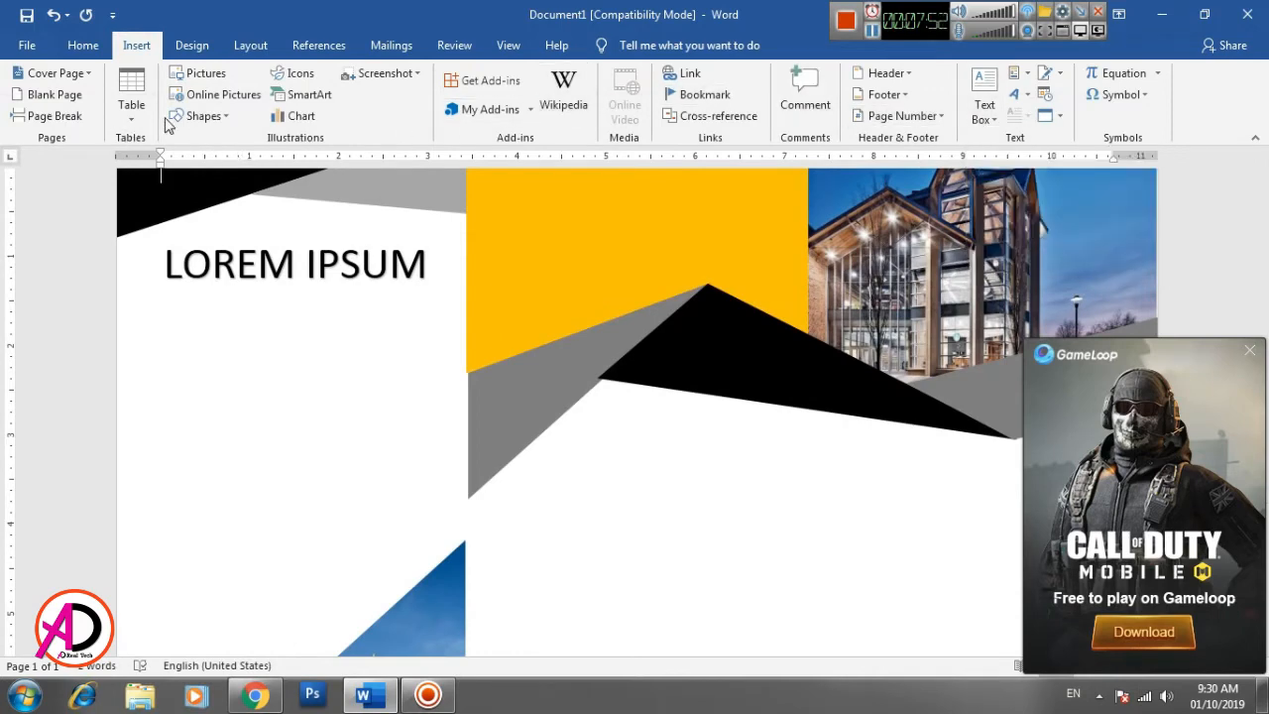
click(198, 116)
click(196, 159)
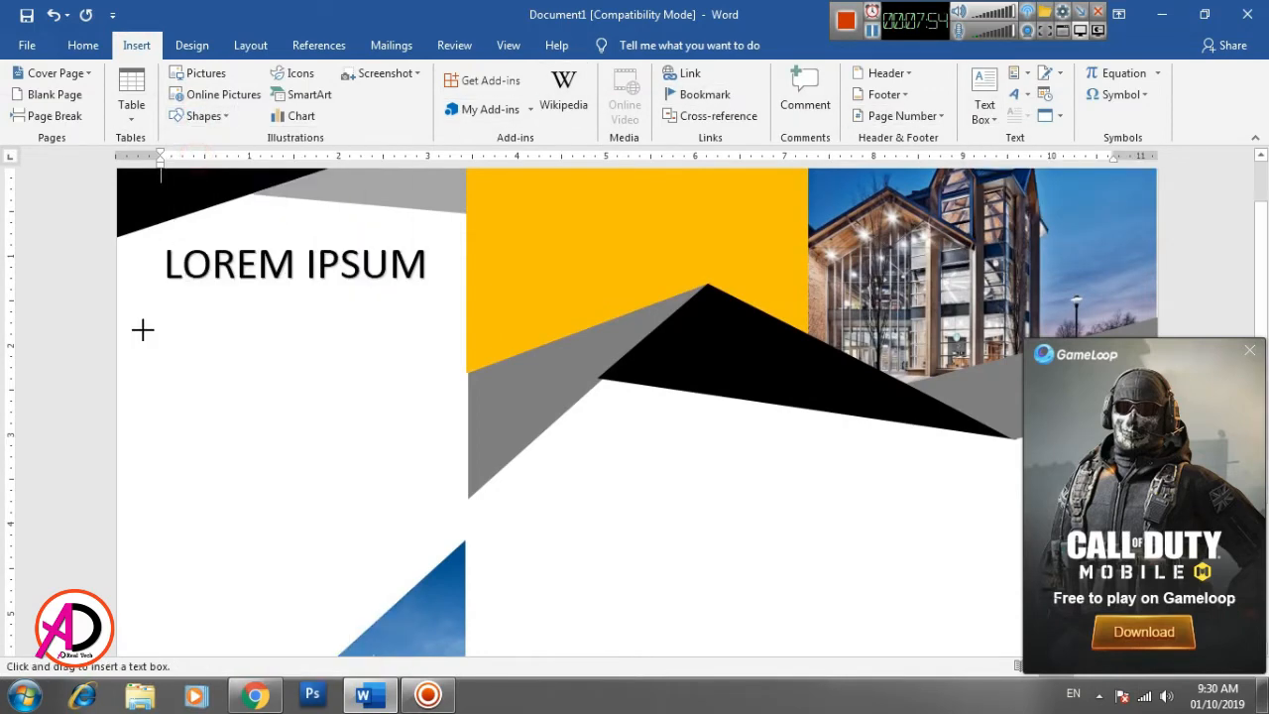
mouse_move(140, 310)
mouse_down()
mouse_move(397, 504)
mouse_move(427, 546)
mouse_move(447, 548)
mouse_up()
click(247, 372)
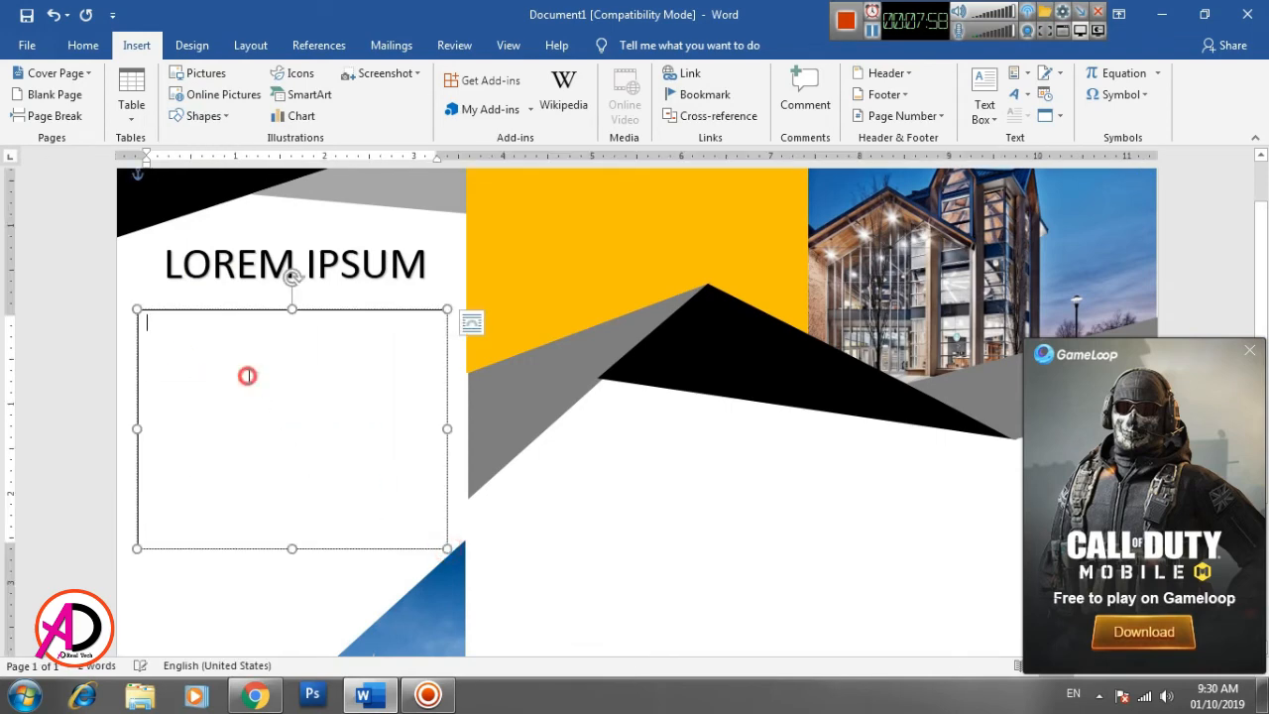
- Fill the new text box with Word's generated sample text using =RAND()
text(=R)
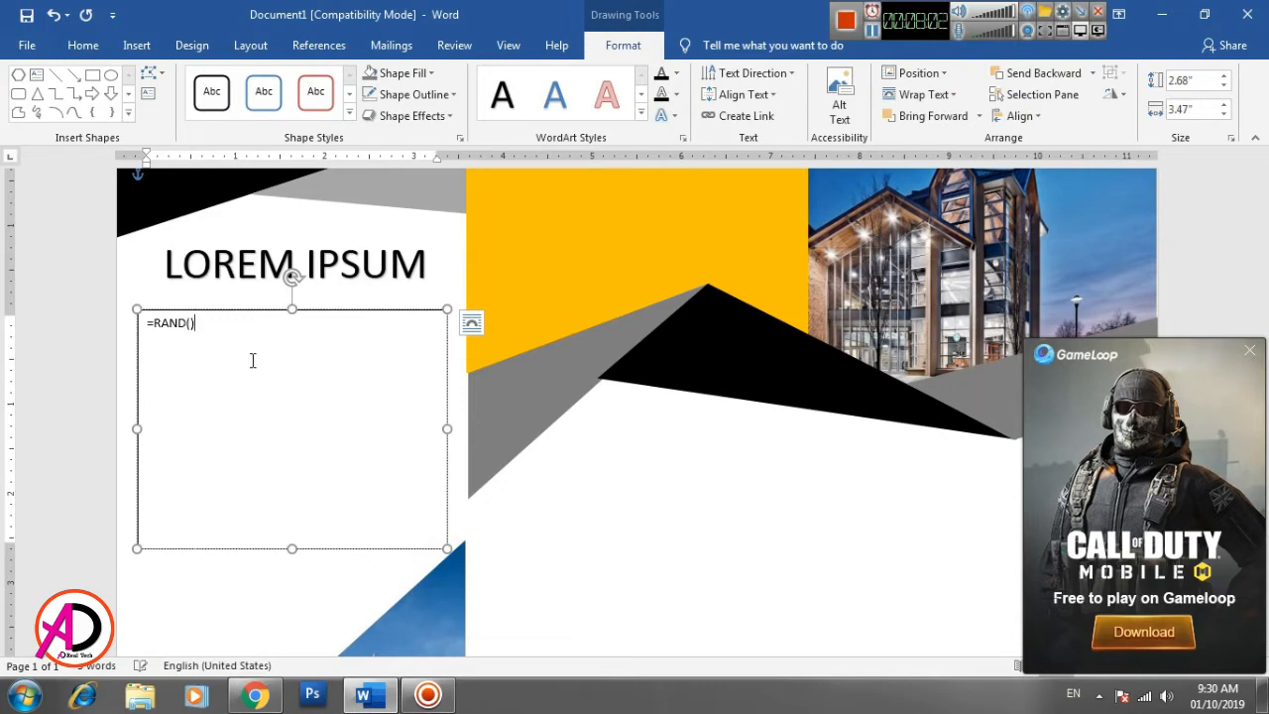
text(AND())
key(Return)
key(ctrl+a)
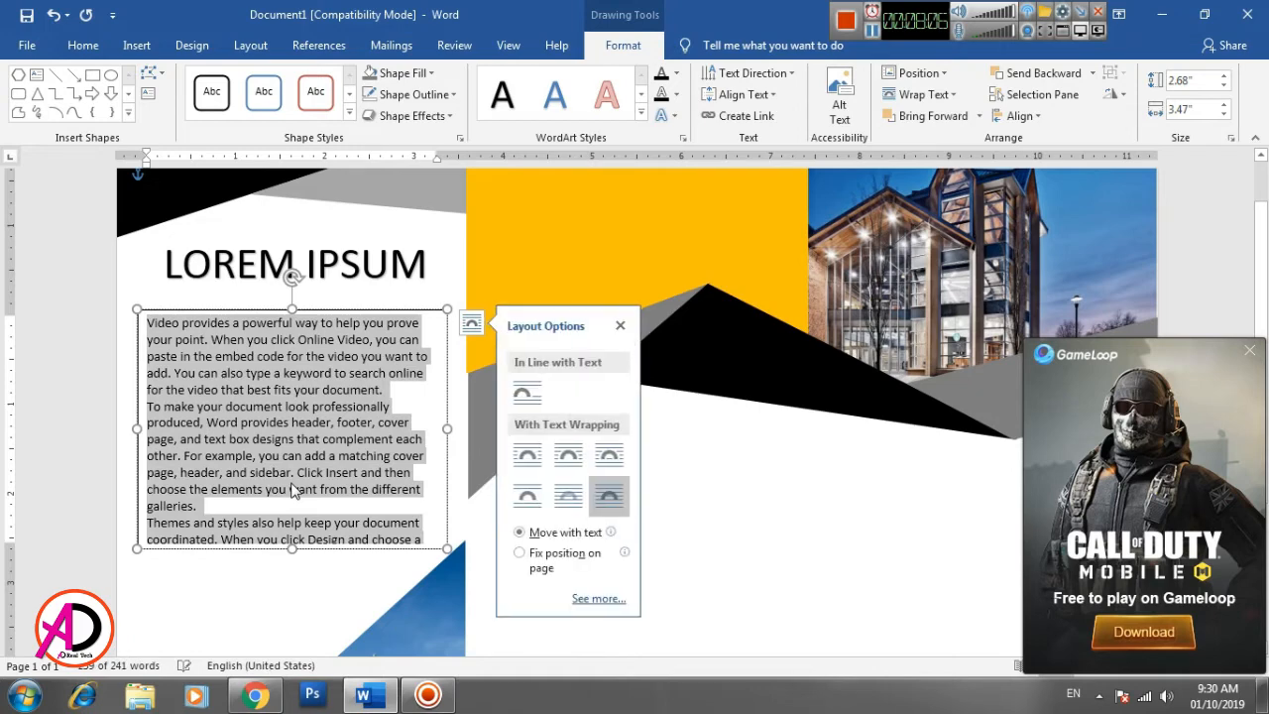
click(799, 611)
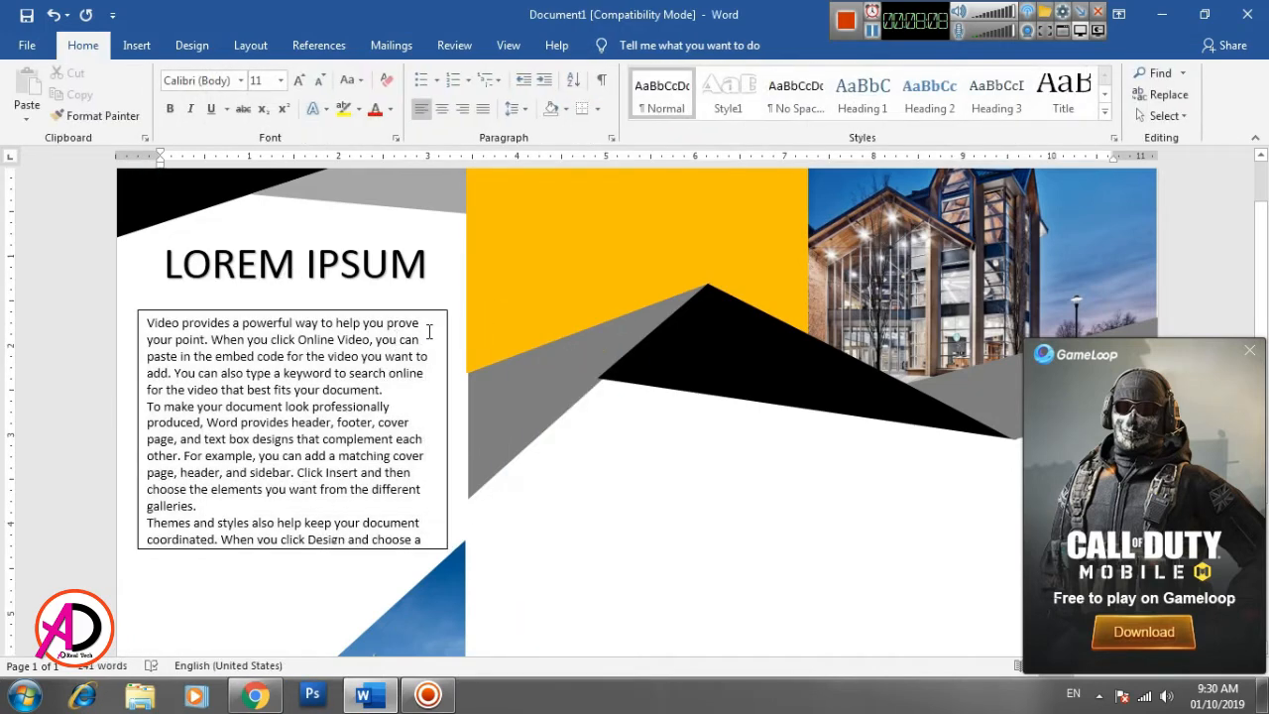
- Remove the fill and the outline from the sample-text box in the left panel
mouse_move(424, 540)
mouse_down()
mouse_move(190, 433)
mouse_move(122, 314)
mouse_up()
click(595, 50)
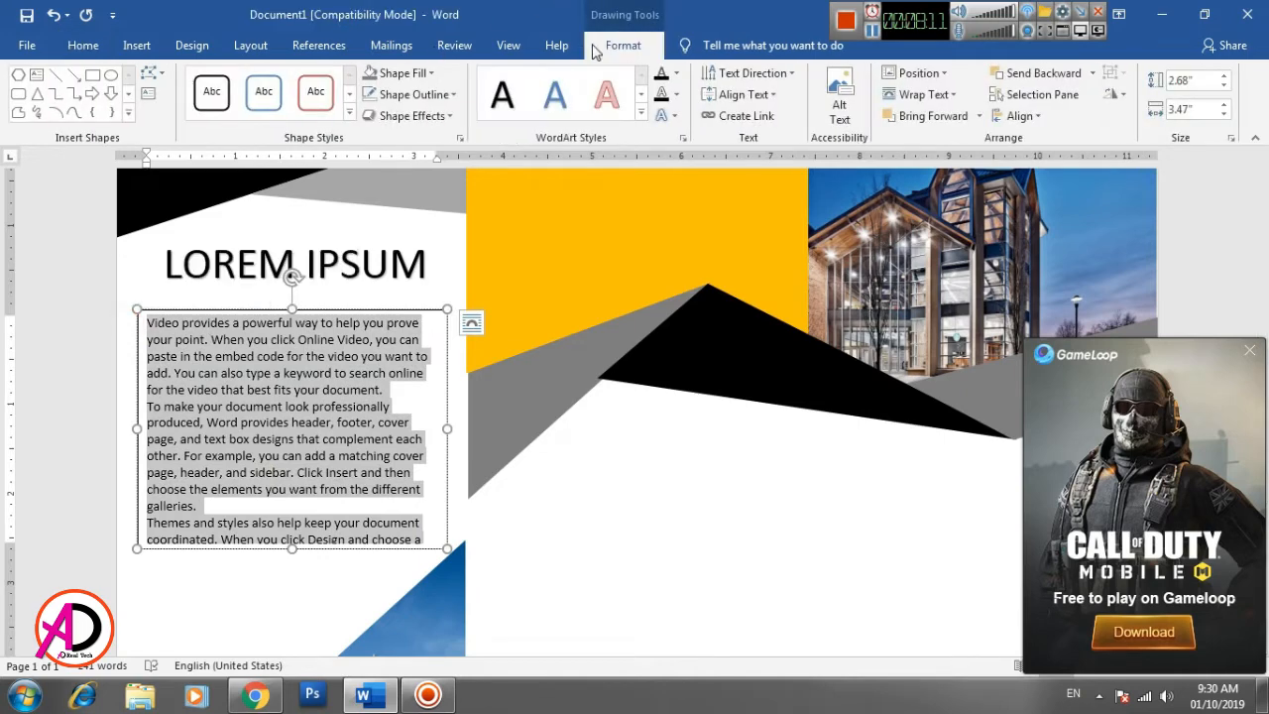
click(399, 73)
click(397, 239)
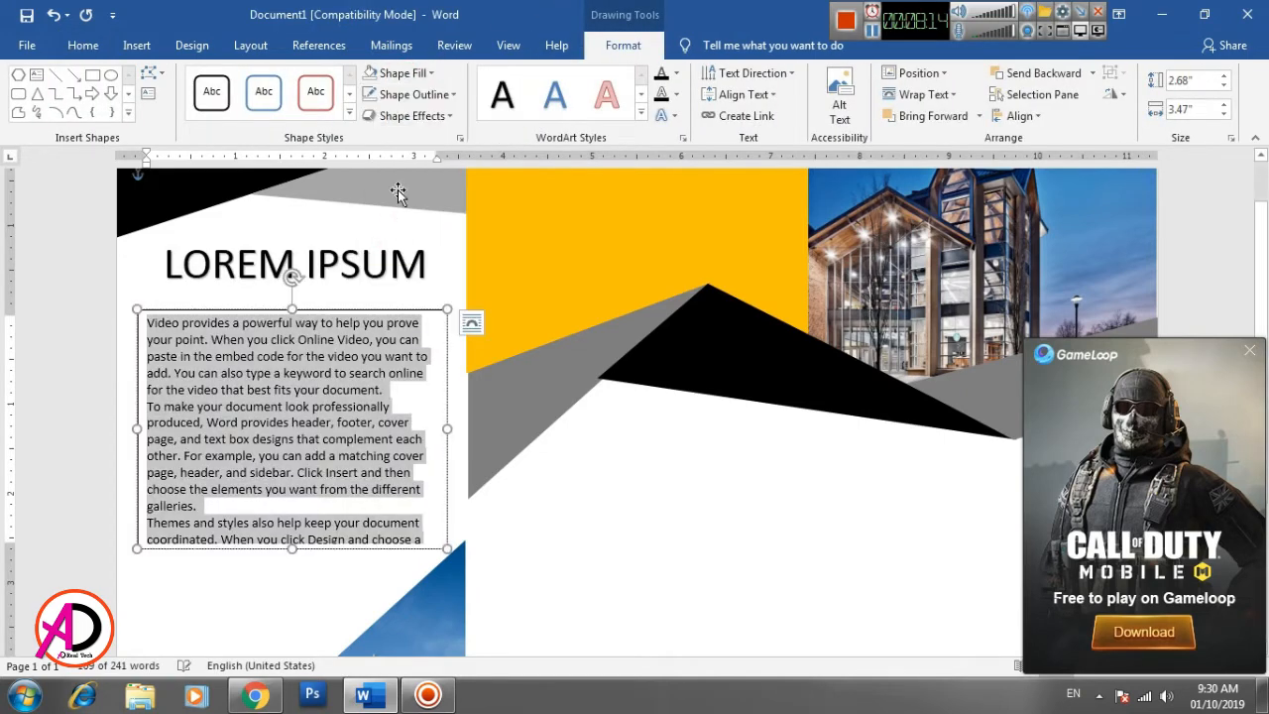
click(408, 94)
click(399, 259)
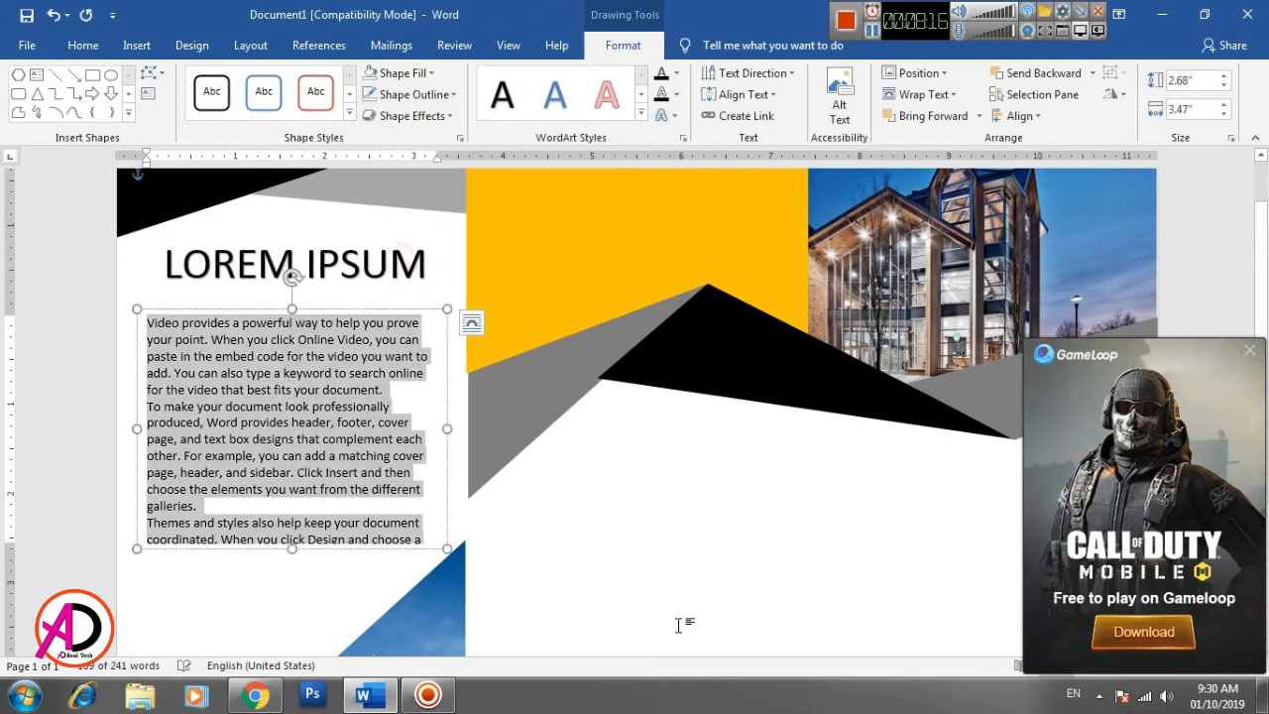
click(682, 625)
- Extend the sample-text box downward by about two lines of text
scroll(446, 475, down, 3)
click(334, 387)
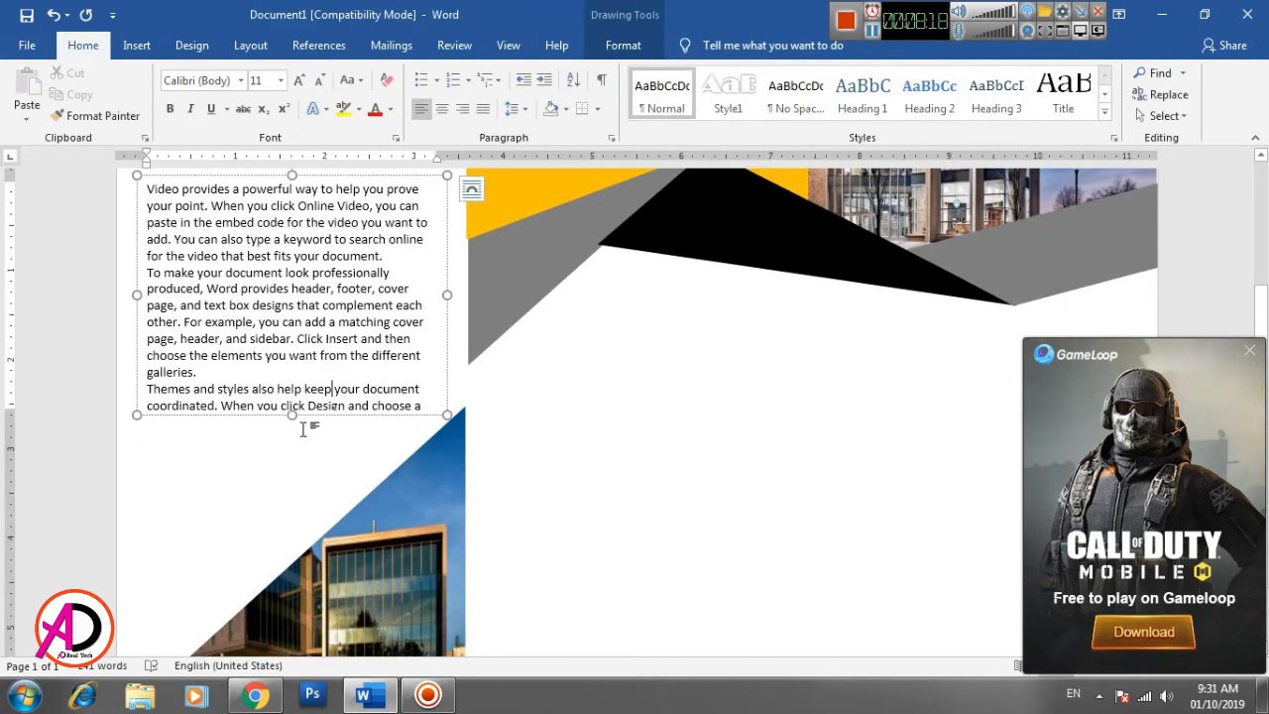
drag(294, 419, 295, 447)
- Delete the remaining sample text after "graphics change to match your new theme." in the left panel's text box
click(427, 437)
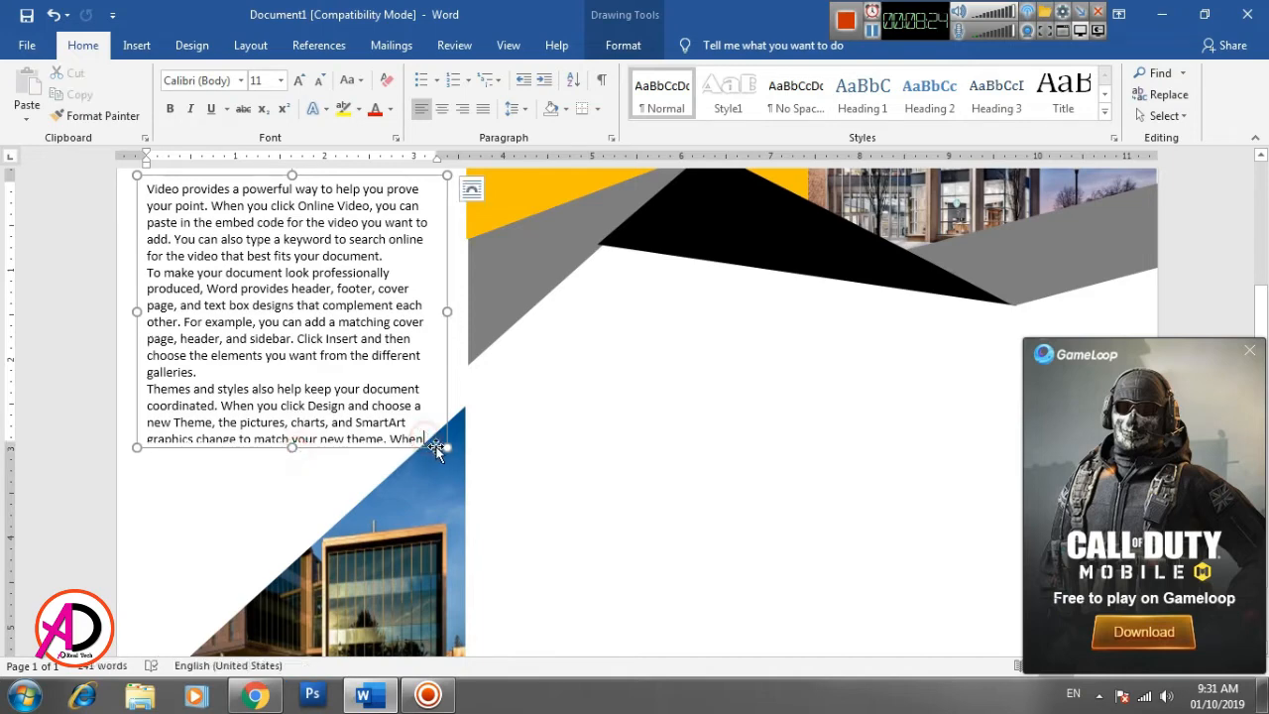
key(BackSpace)
key(BackSpace)
key(BackSpace)
double_click(391, 439)
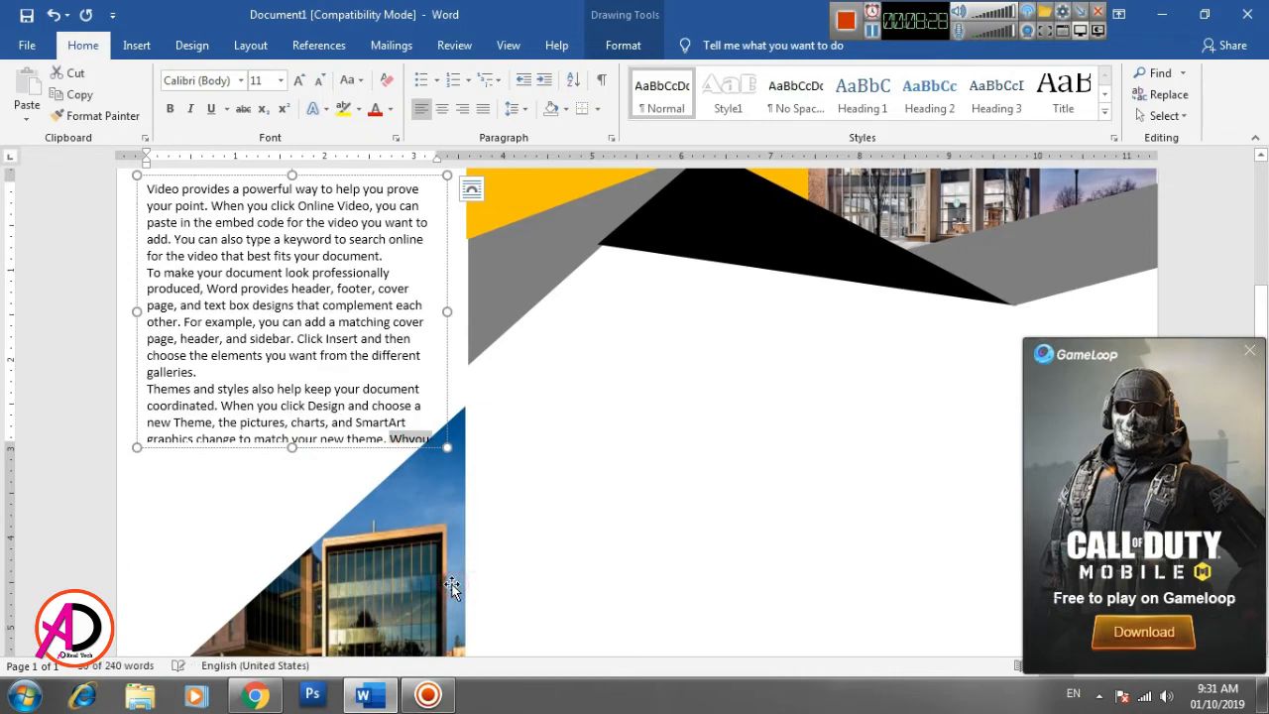
key(BackSpace)
scroll(605, 506, up, 2)
click(605, 505)
scroll(605, 506, up, 1)
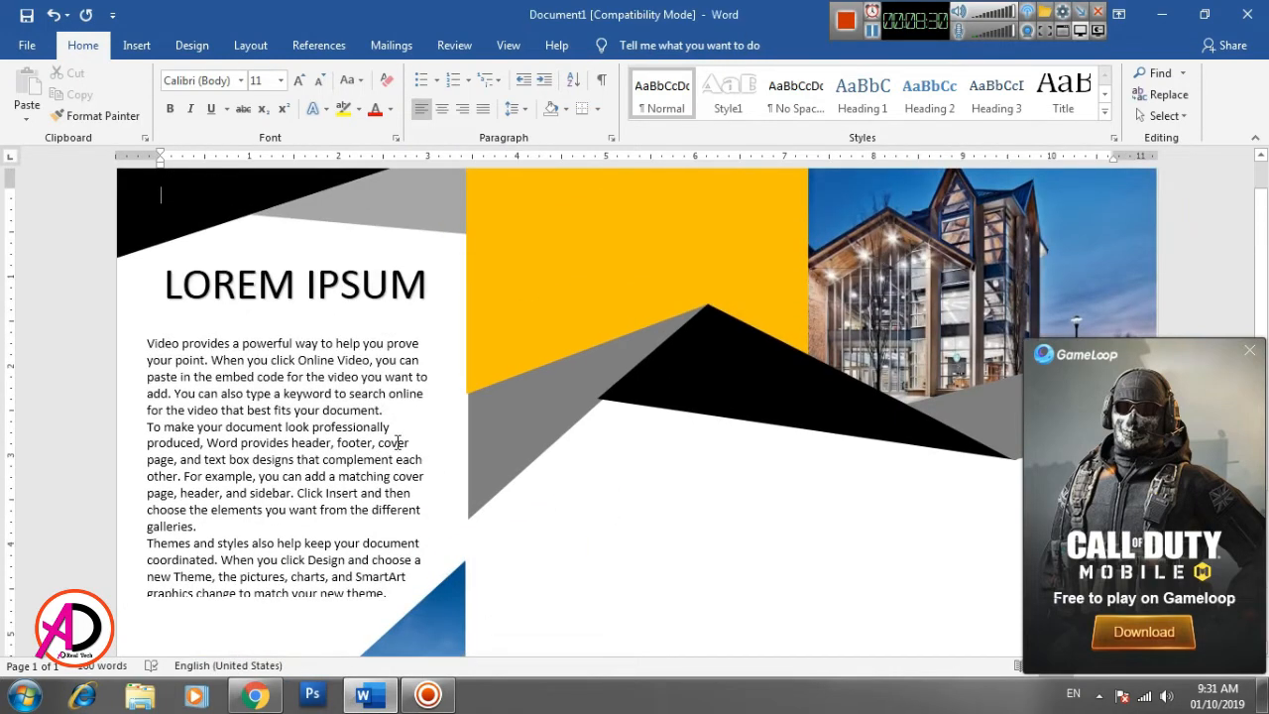
- Draw an open freeform line about 2.01" high and 0.32" wide beside the body text, with a diagonal foot along the picture triangle
scroll(598, 549, down, 1)
scroll(598, 549, up, 2)
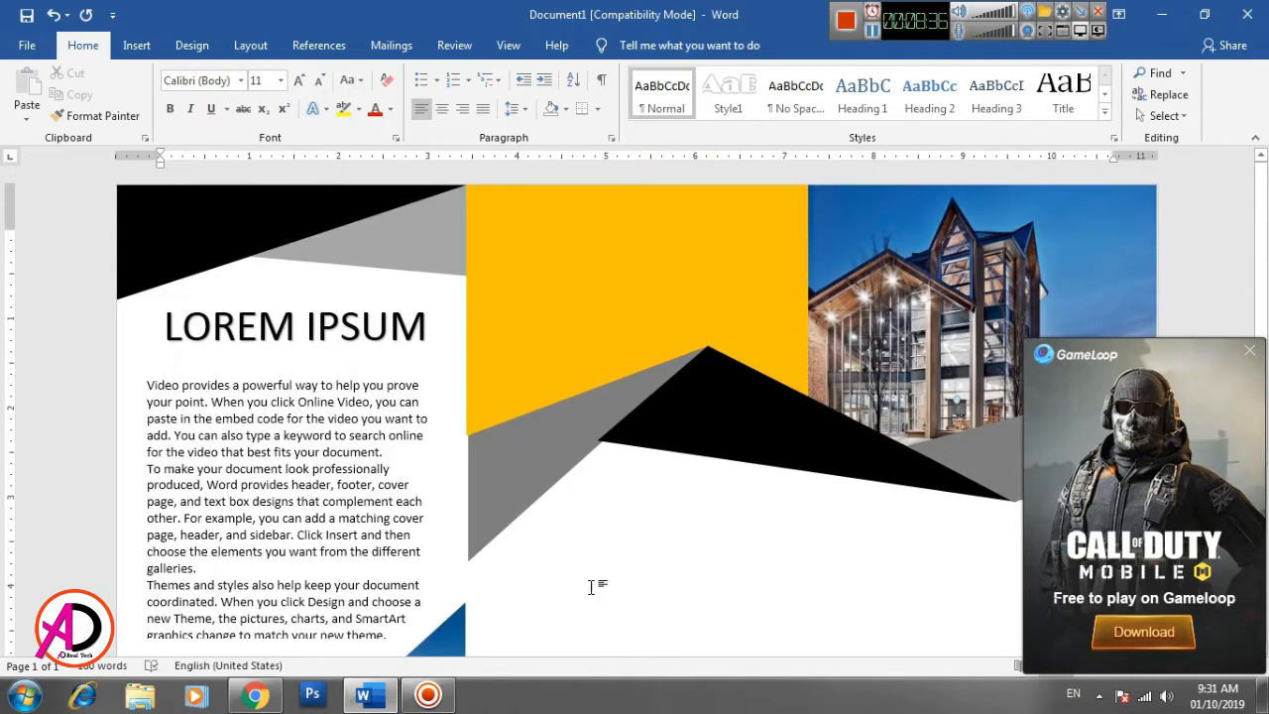
click(136, 45)
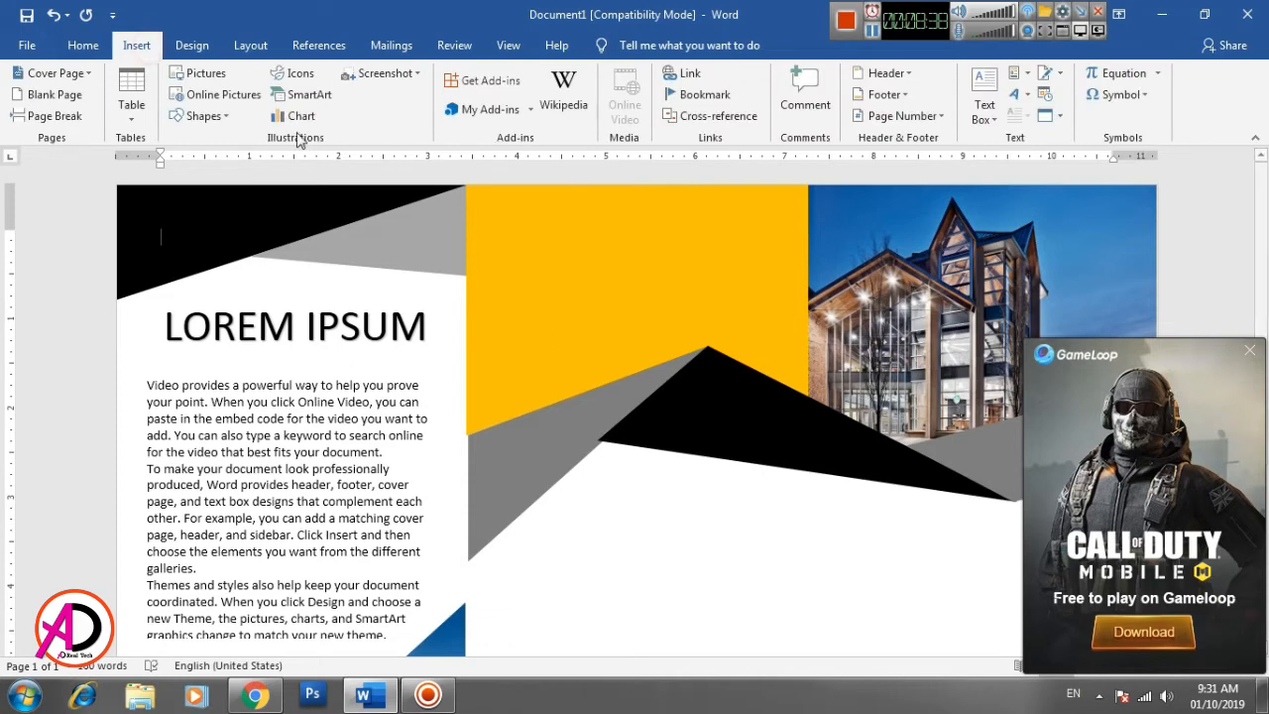
click(204, 116)
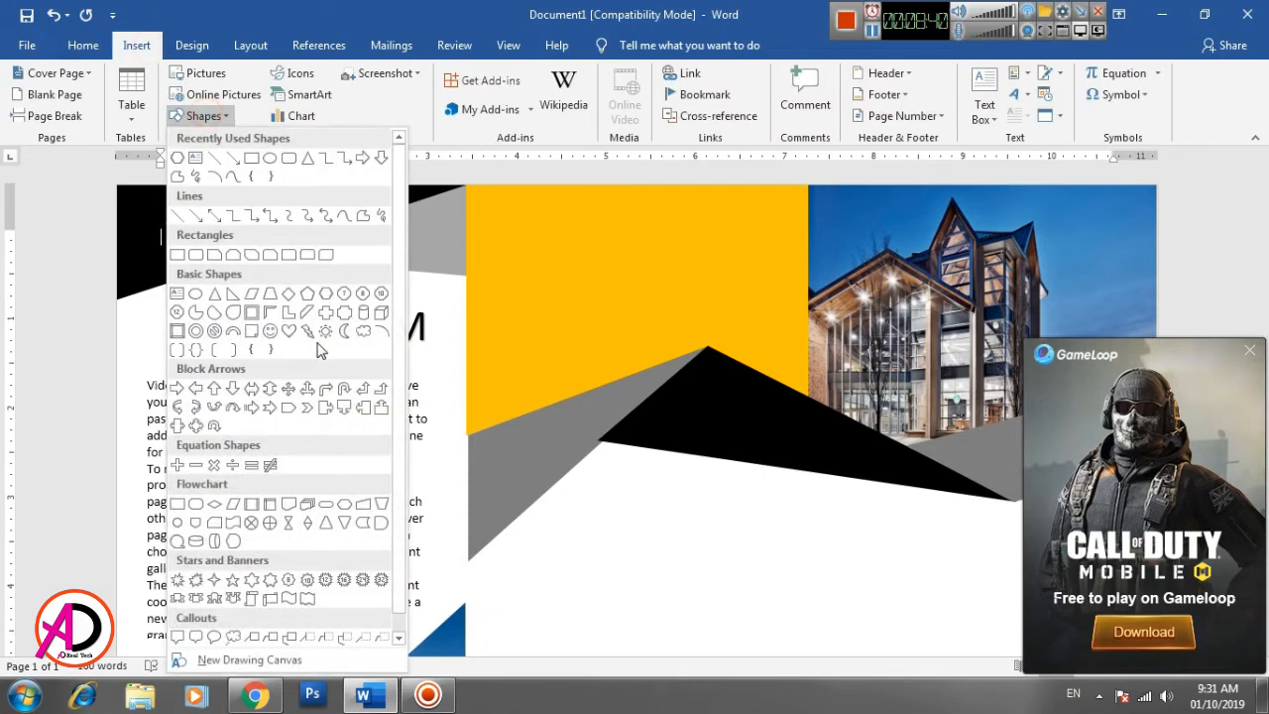
click(364, 215)
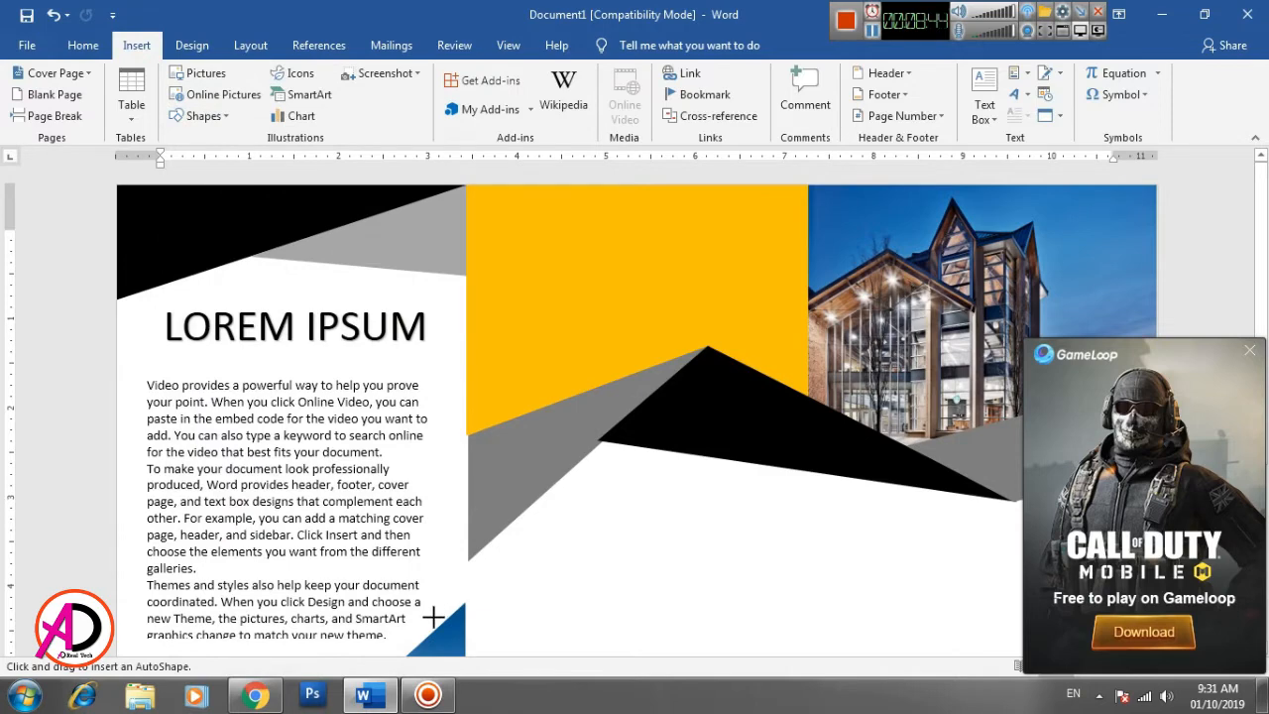
mouse_move(428, 618)
mouse_down()
mouse_move(457, 574)
mouse_move(458, 437)
mouse_up()
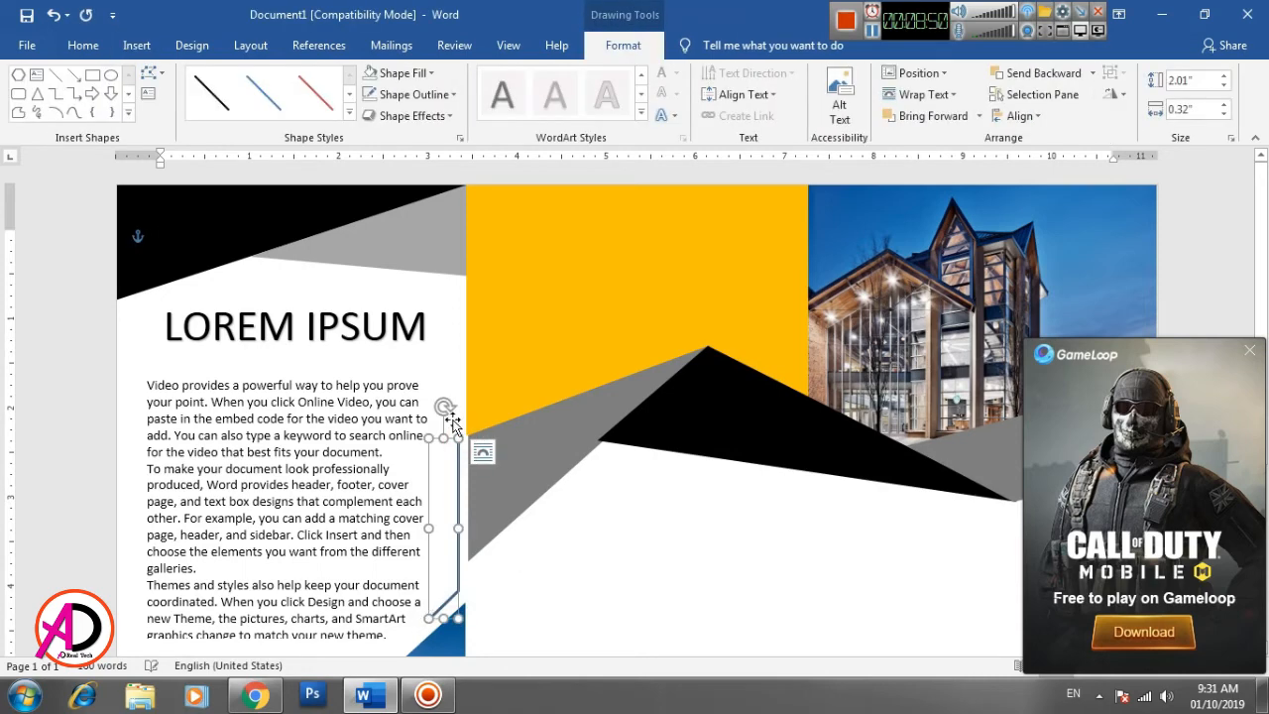
- Apply a thicker outline weight to the freeform line beside the body text
click(411, 94)
click(433, 309)
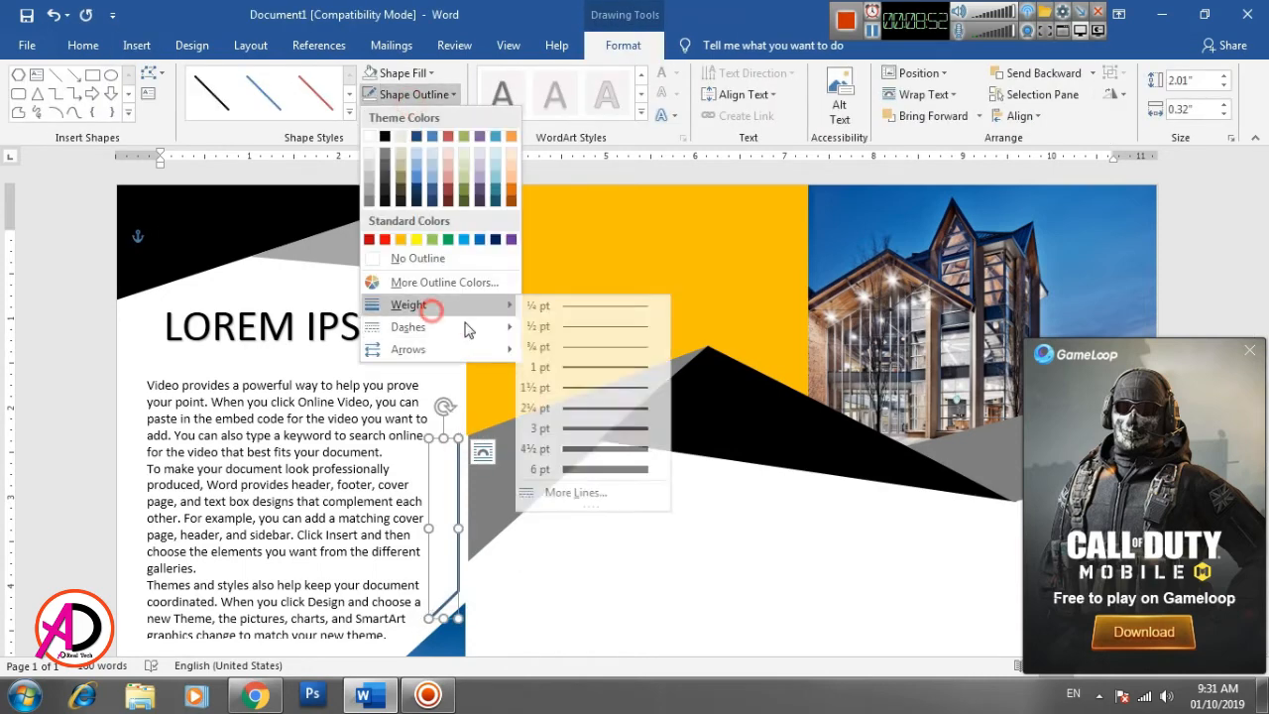
click(599, 437)
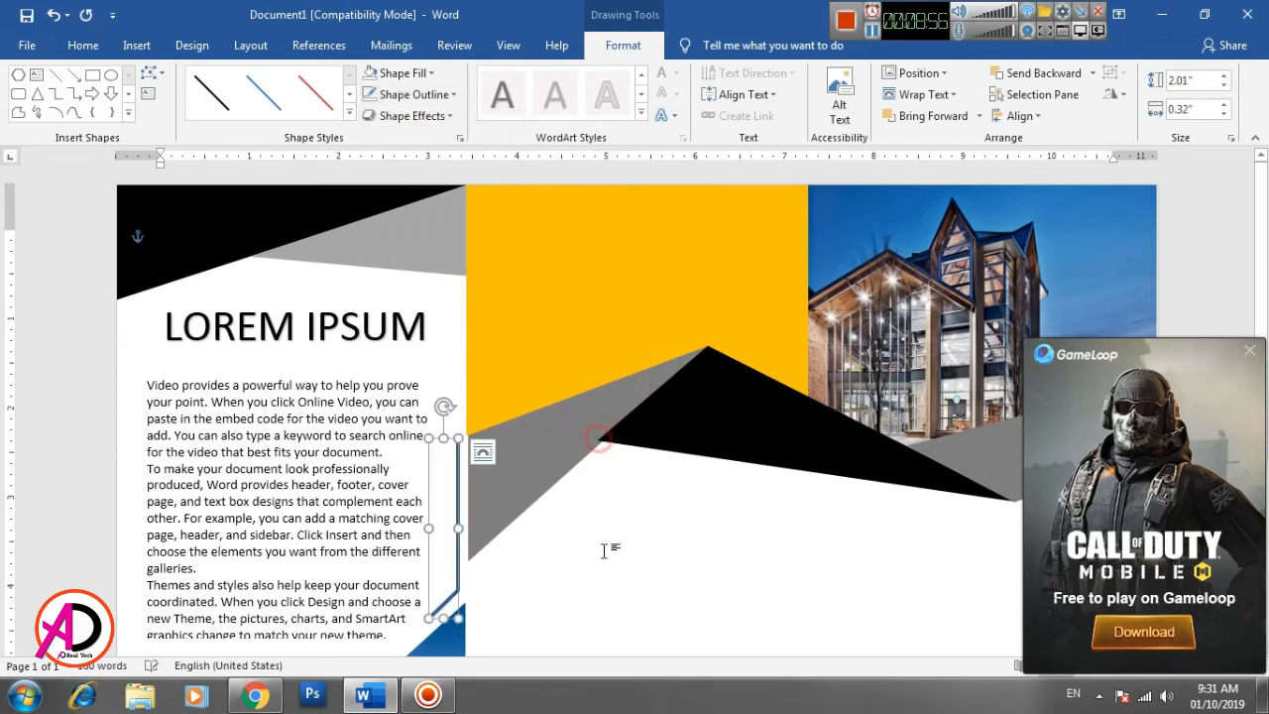
click(607, 565)
scroll(619, 589, down, 4)
scroll(620, 592, up, 4)
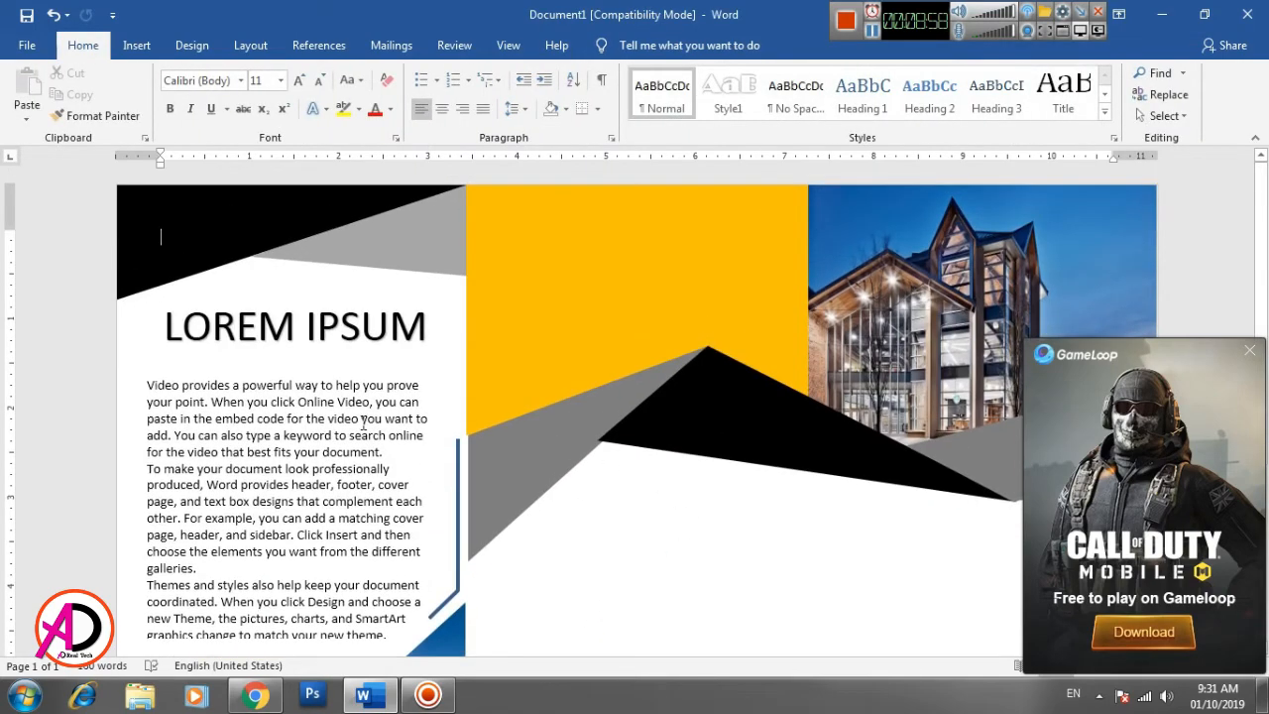
click(135, 46)
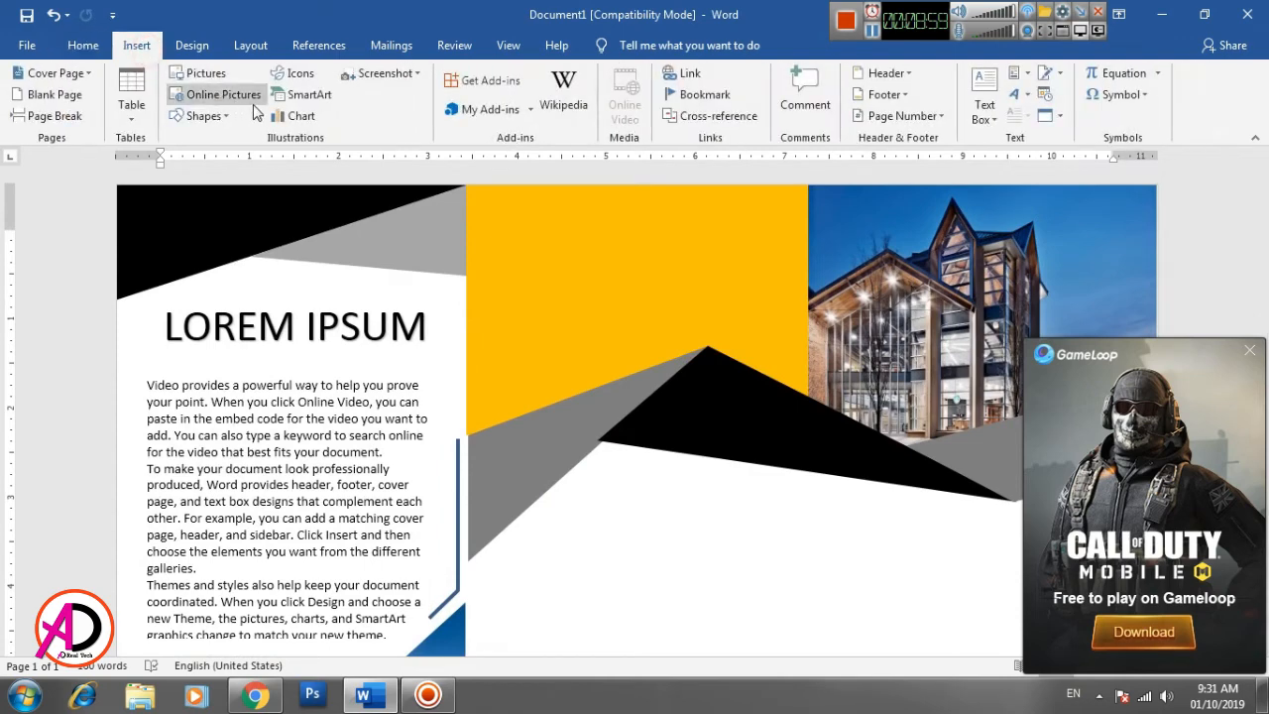
click(202, 116)
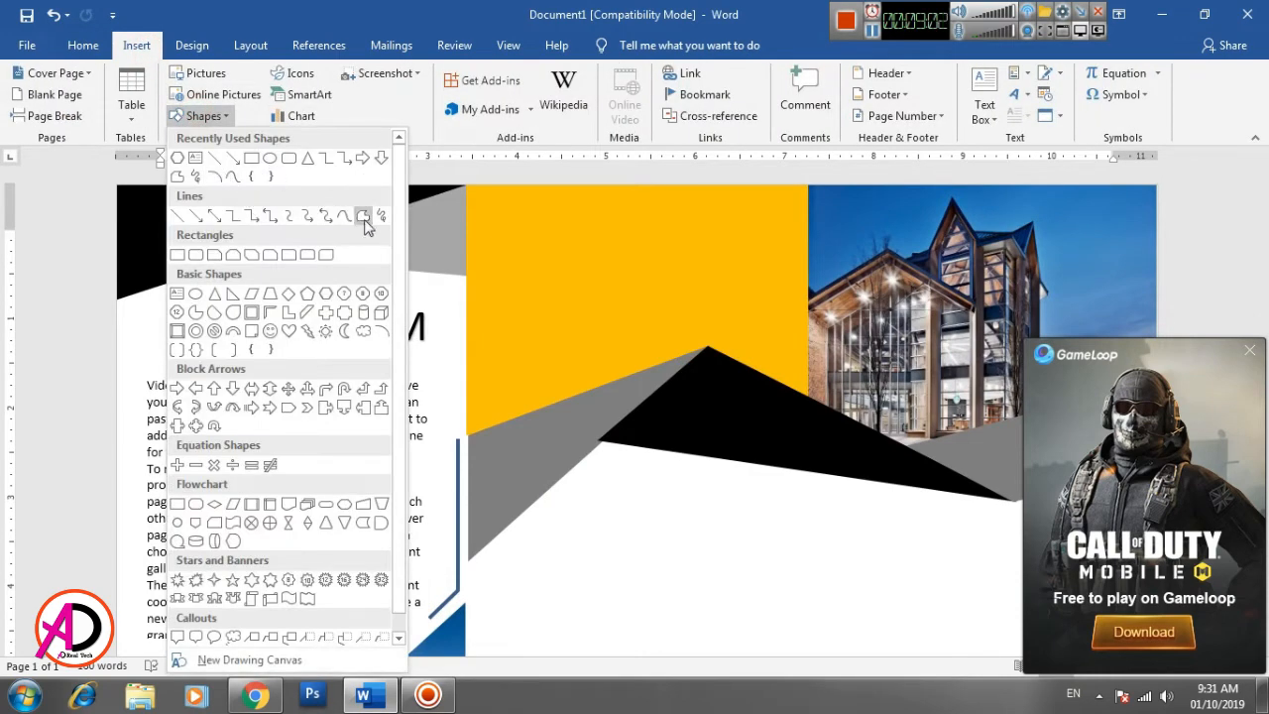
click(363, 218)
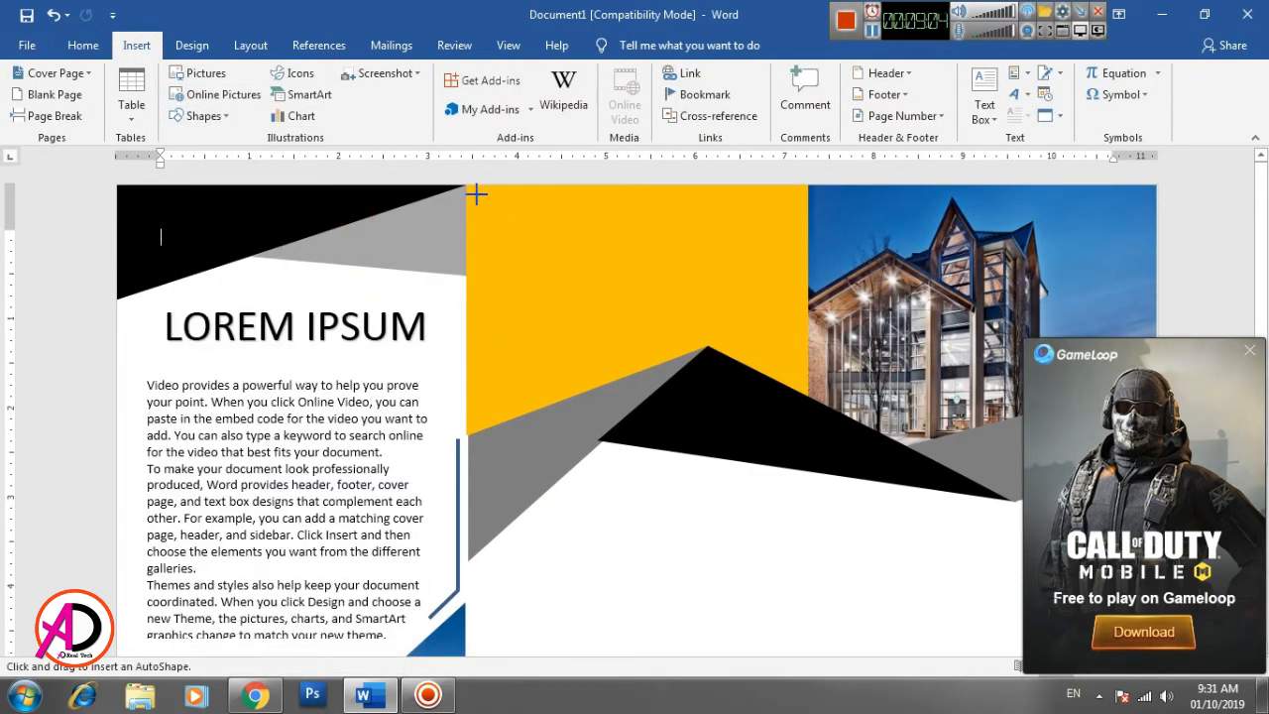
drag(472, 191, 467, 302)
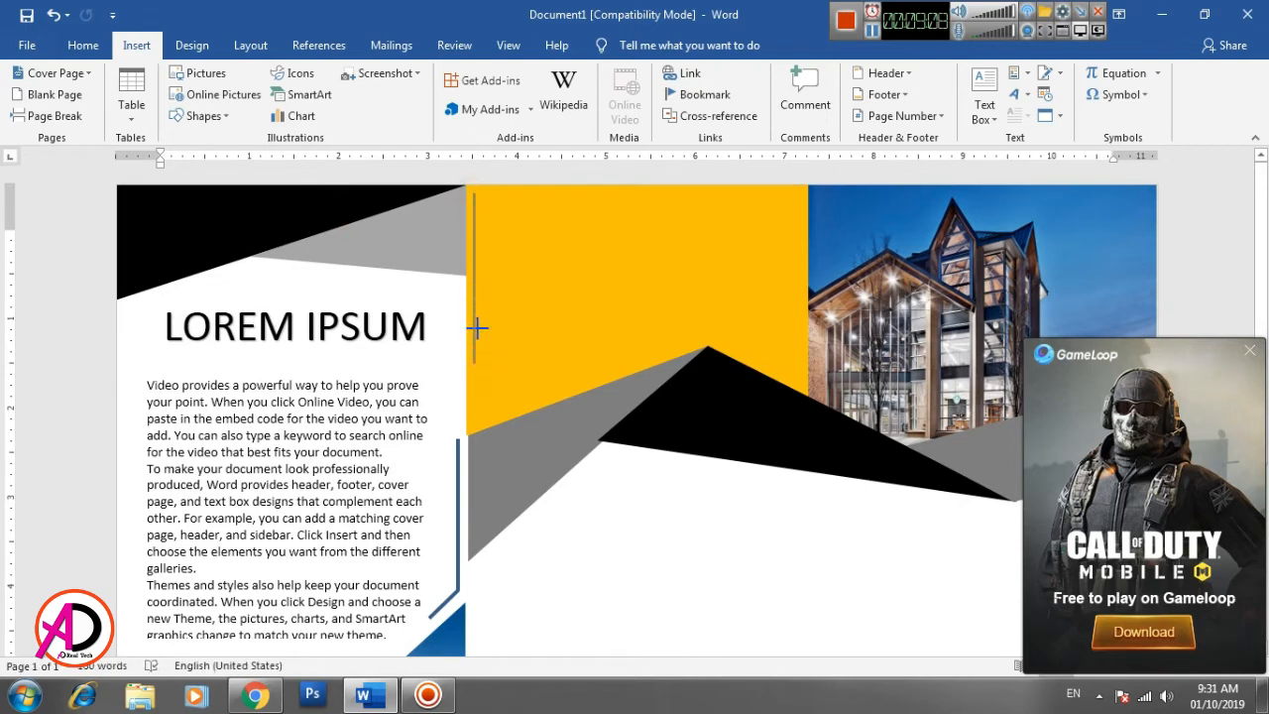
mouse_move(478, 295)
mouse_down()
mouse_move(521, 298)
mouse_move(575, 199)
mouse_move(603, 192)
mouse_move(600, 224)
mouse_move(487, 331)
mouse_move(533, 288)
mouse_move(484, 248)
mouse_up()
click(385, 171)
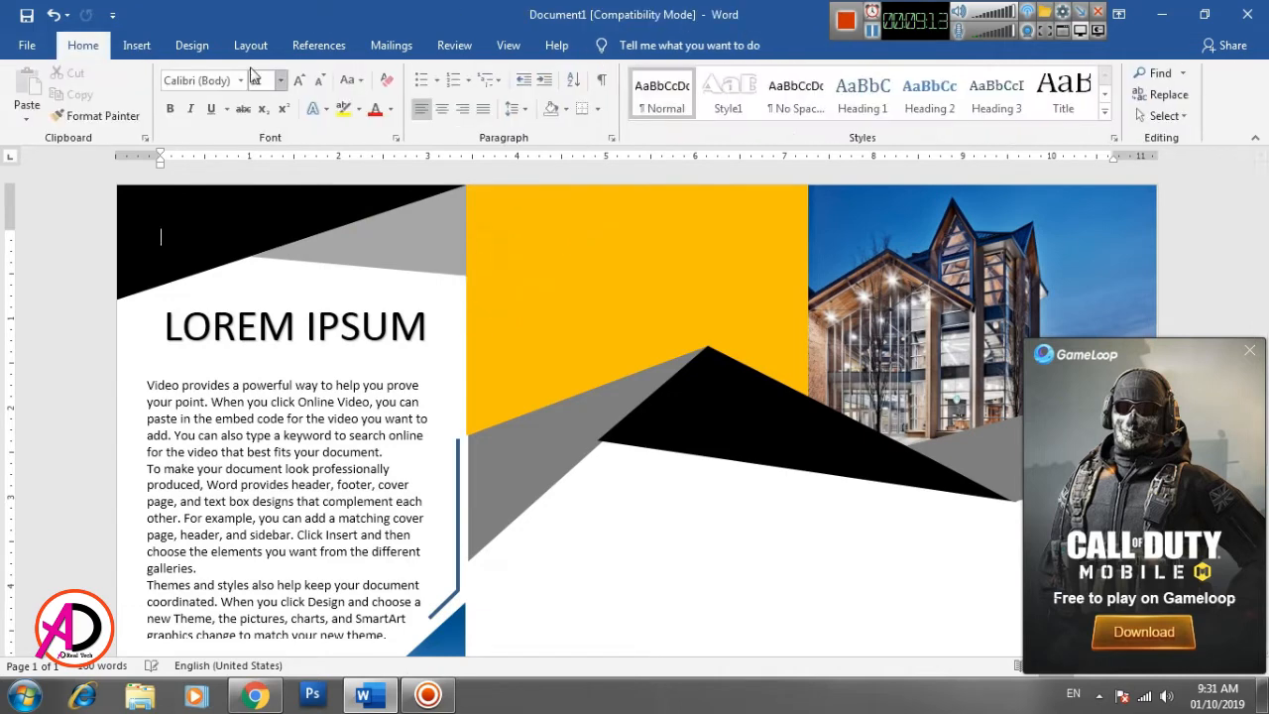
- Draw an open freeform corner bracket about 0.87" high and 1.49" wide in the yellow block's upper-left corner
click(137, 45)
click(210, 117)
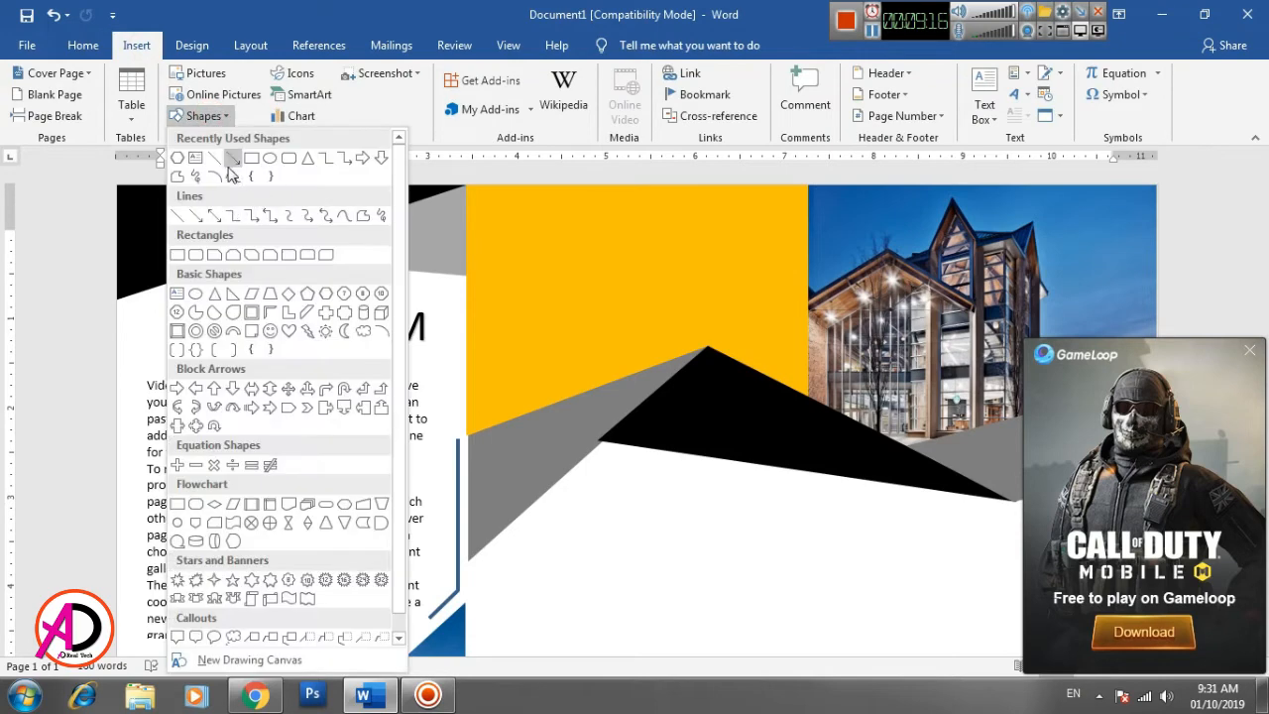
click(365, 216)
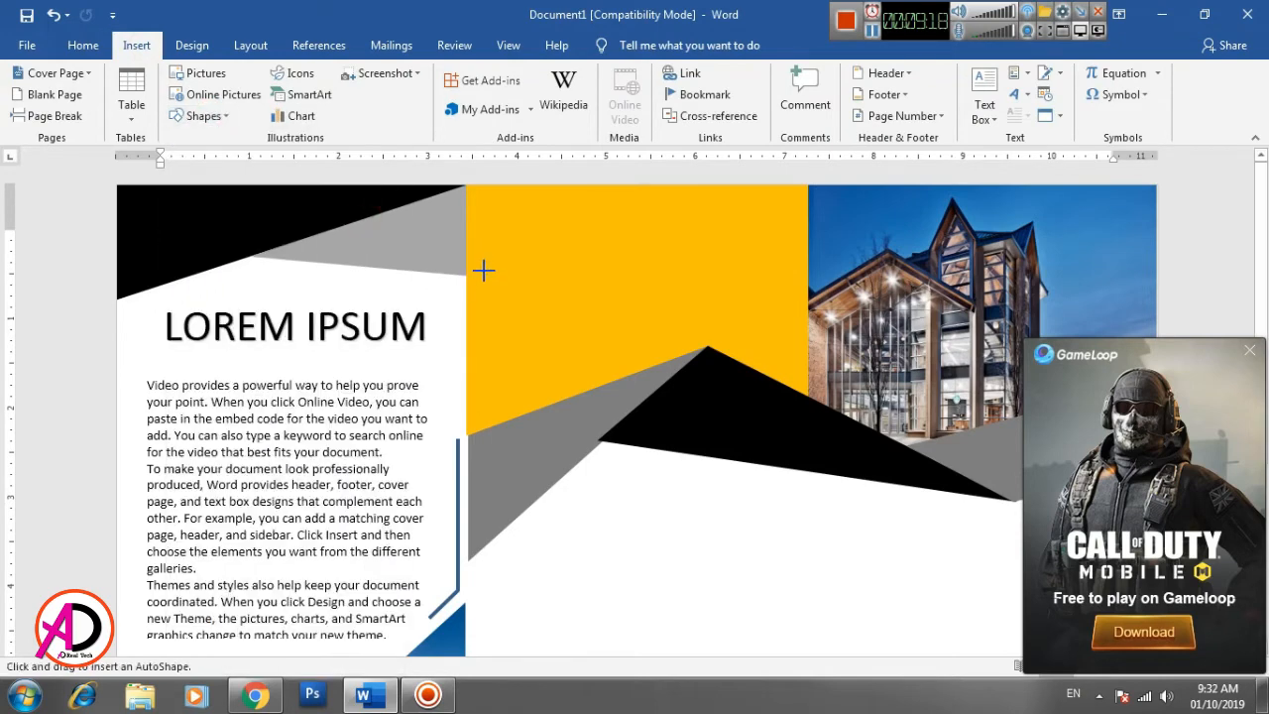
drag(482, 266, 485, 205)
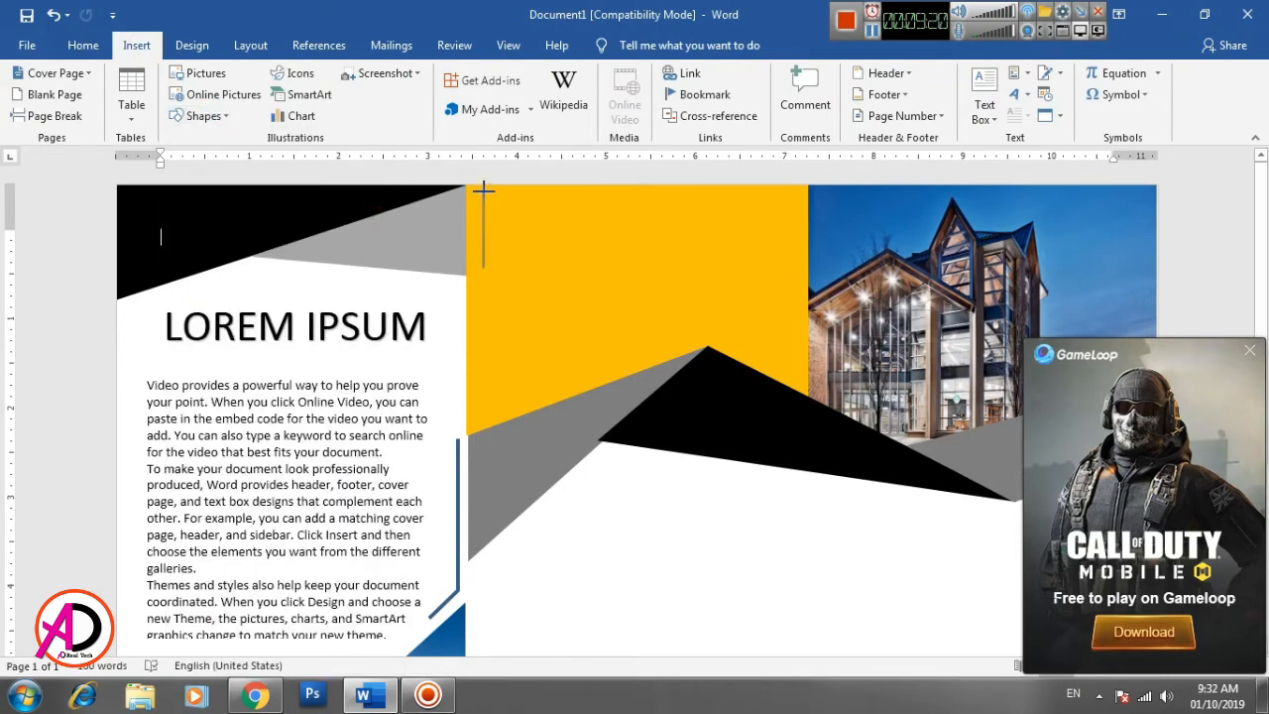
click(483, 190)
double_click(616, 190)
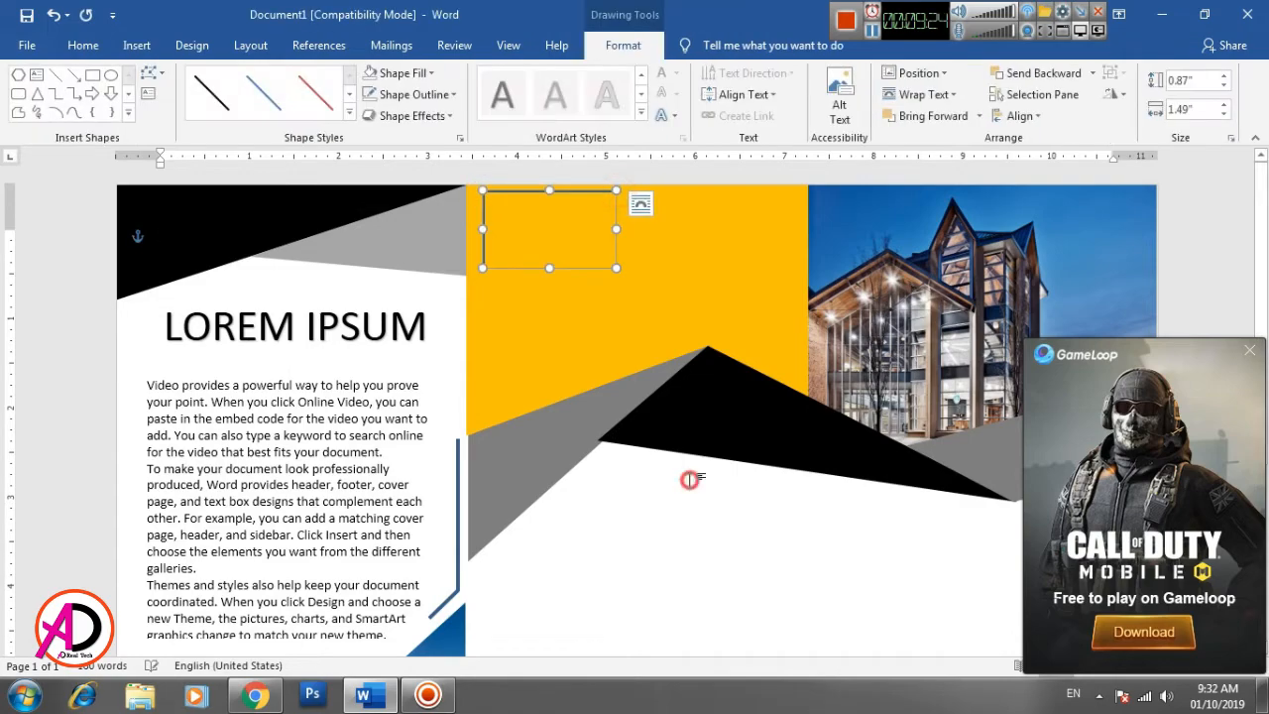
click(685, 475)
- Close the GameLoop advertisement pop-up covering the page and return to the top of the brochure
scroll(691, 550, down, 3)
scroll(690, 555, up, 3)
scroll(691, 556, down, 3)
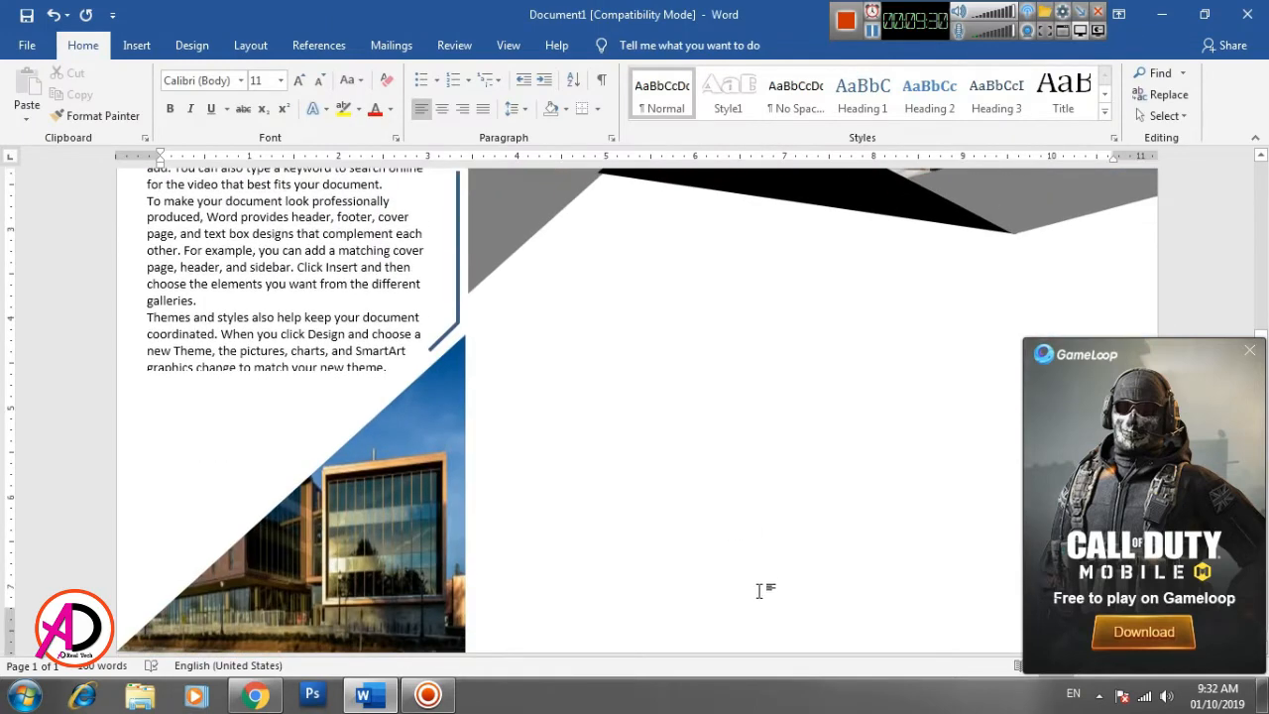
click(1248, 354)
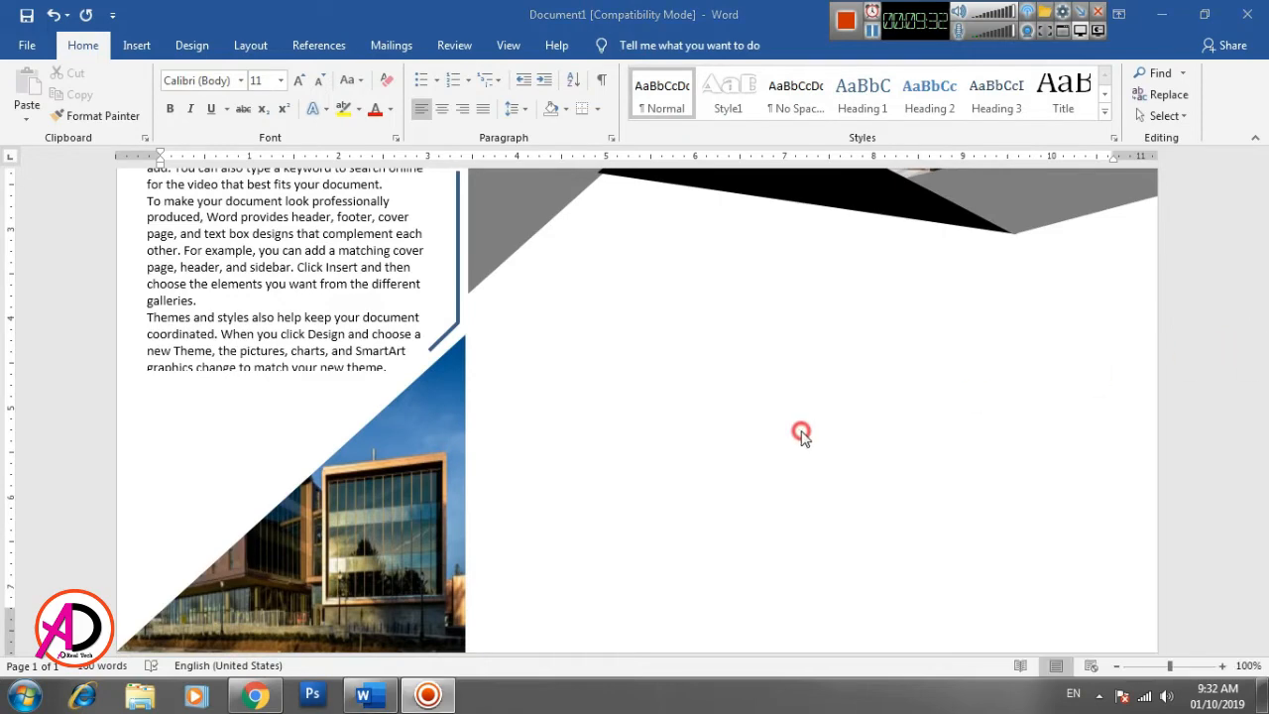
scroll(961, 475, up, 3)
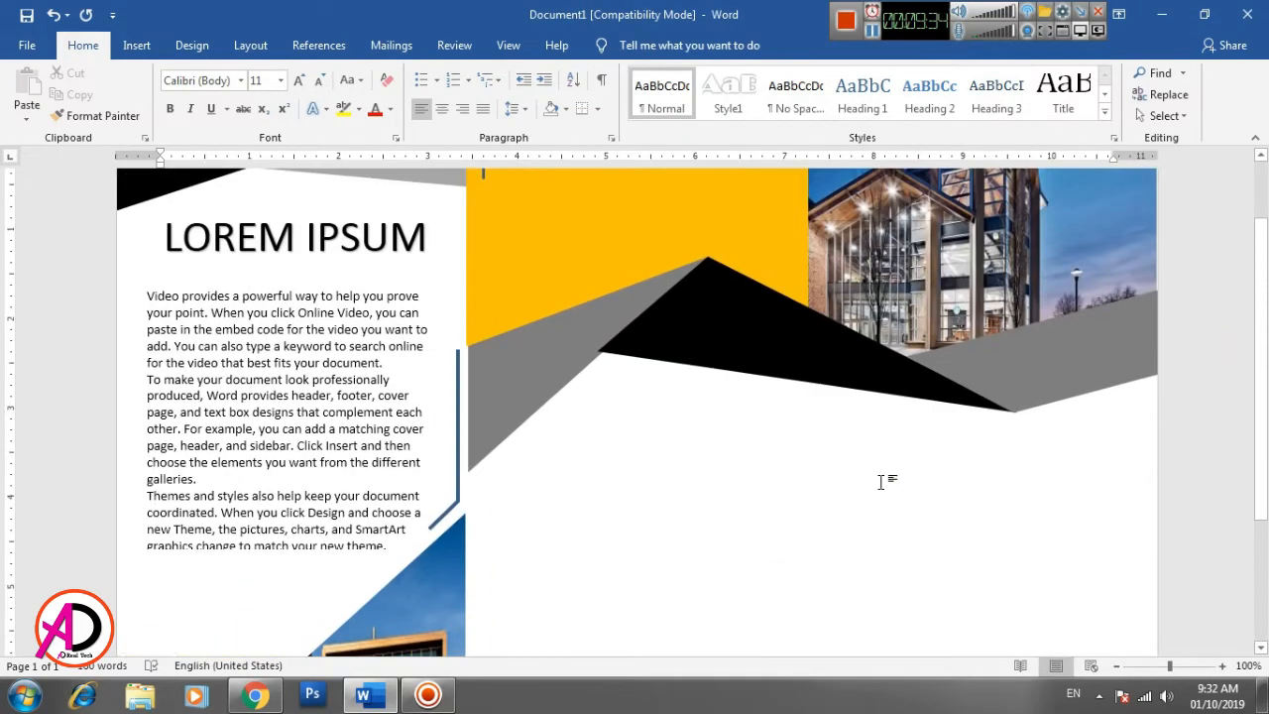
scroll(793, 486, up, 2)
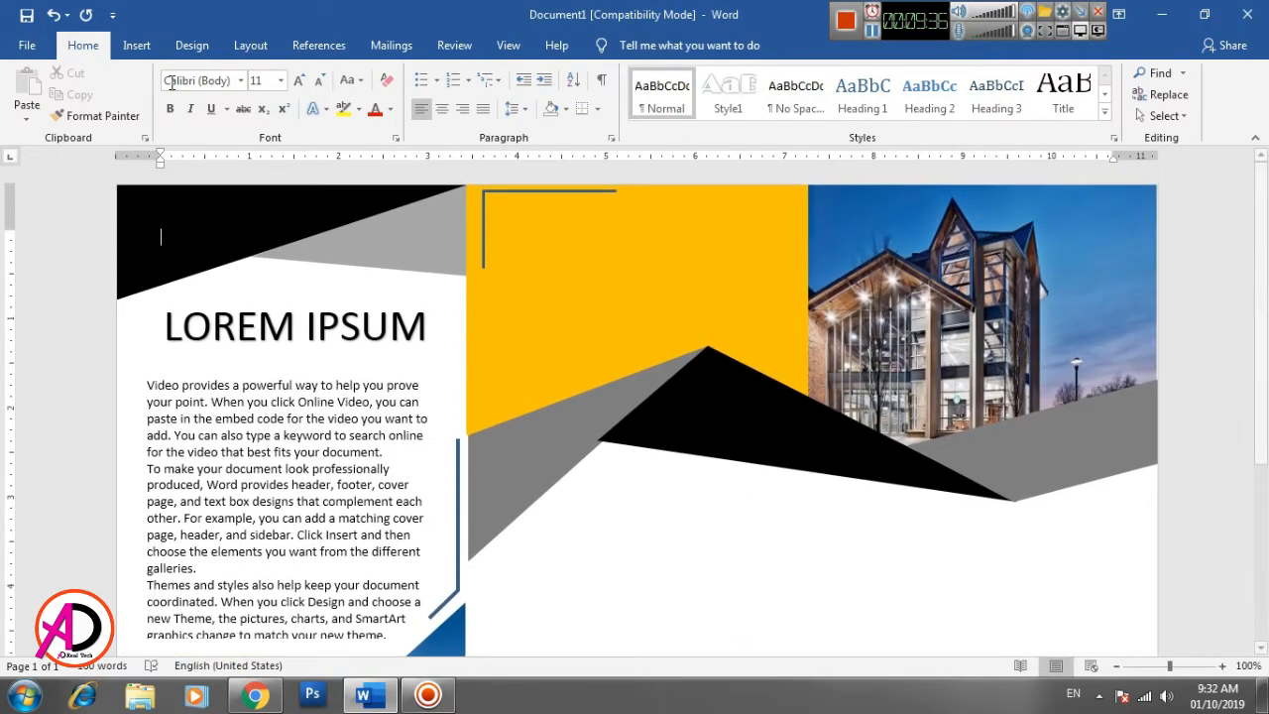
- Insert a plain black WordArt text box and move it onto the yellow block beside the corner bracket
click(137, 44)
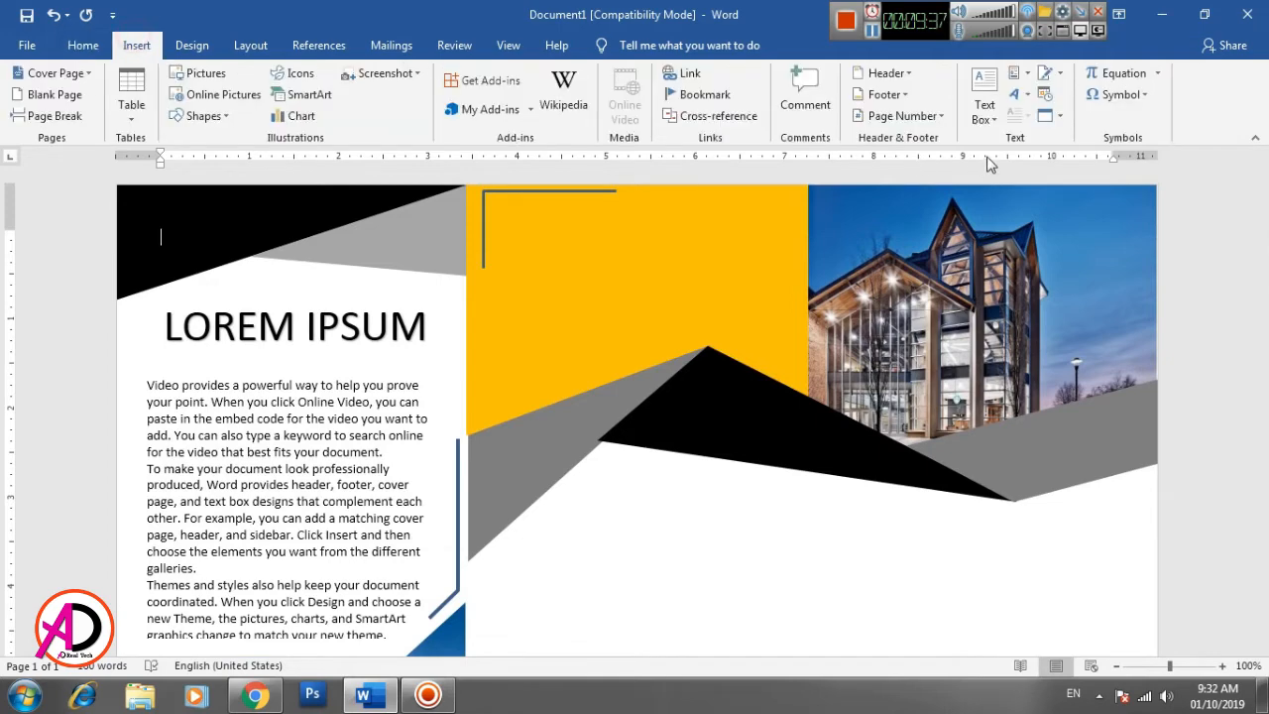
click(1014, 95)
click(1064, 141)
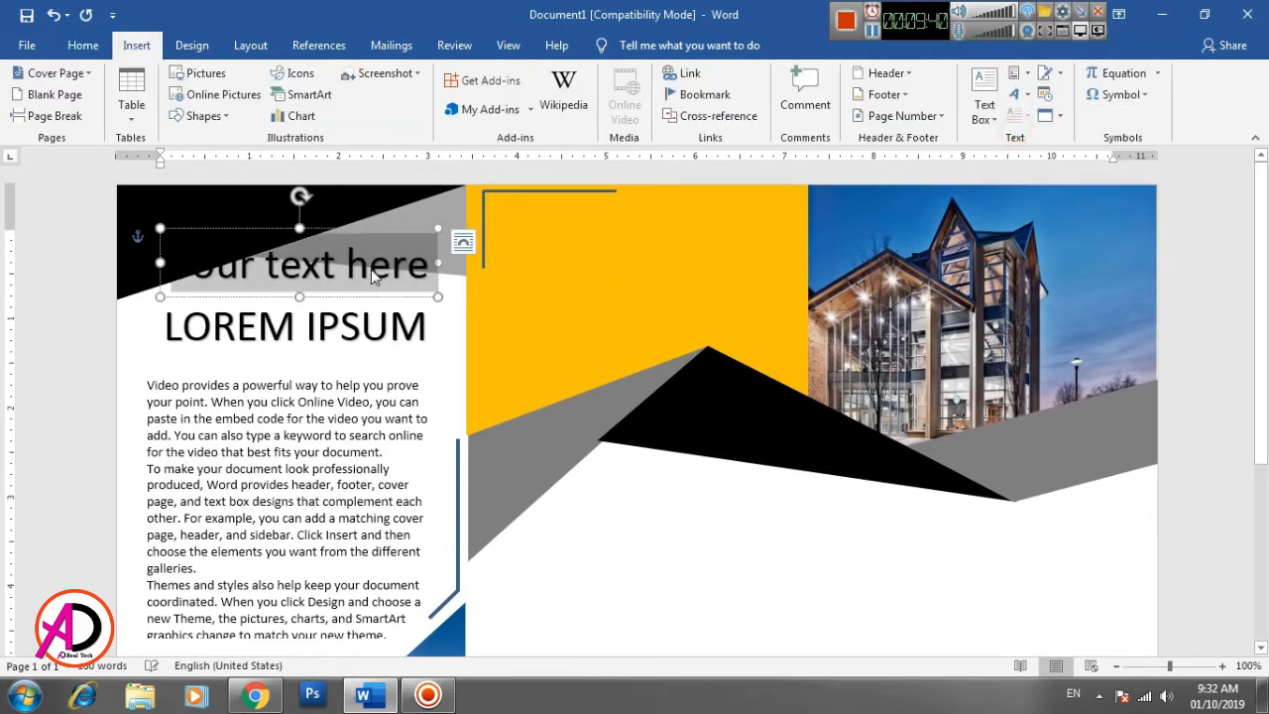
click(351, 227)
mouse_move(377, 228)
mouse_down()
mouse_move(599, 222)
mouse_move(688, 189)
mouse_up()
- Replace the WordArt placeholder text in the yellow block with HEADLINE in capitals
double_click(673, 217)
triple_click(674, 220)
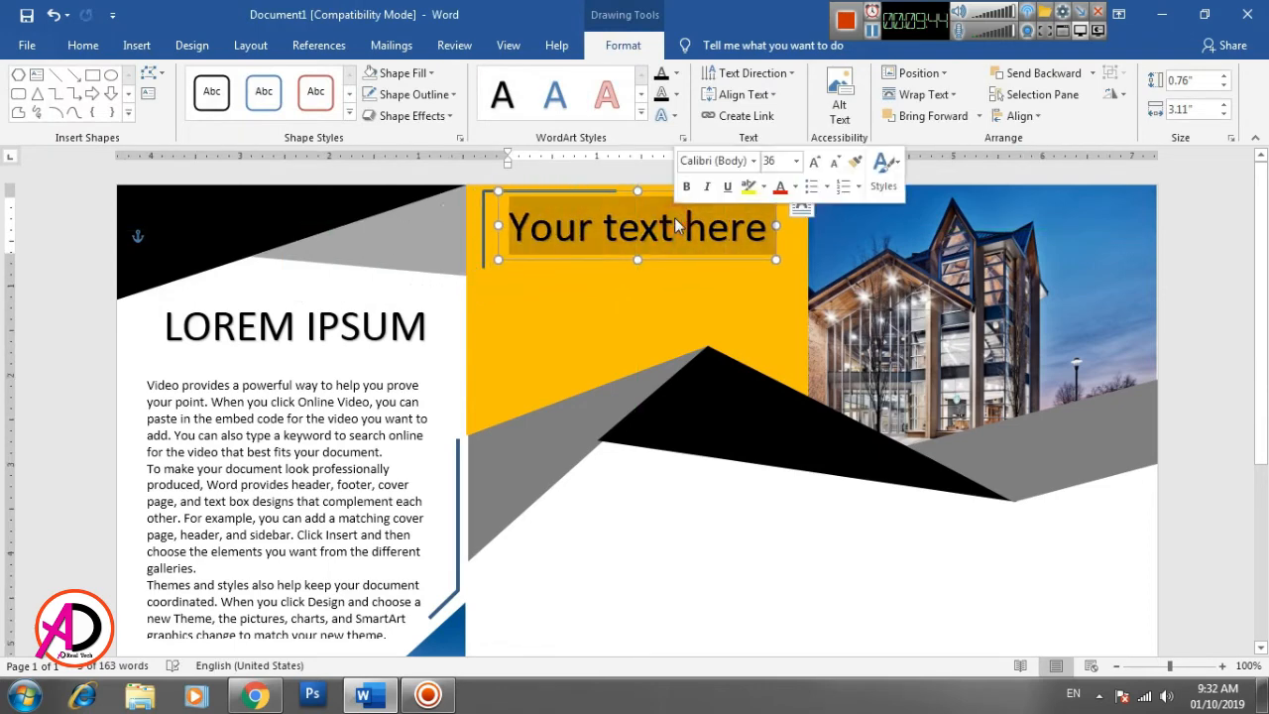
text(hed)
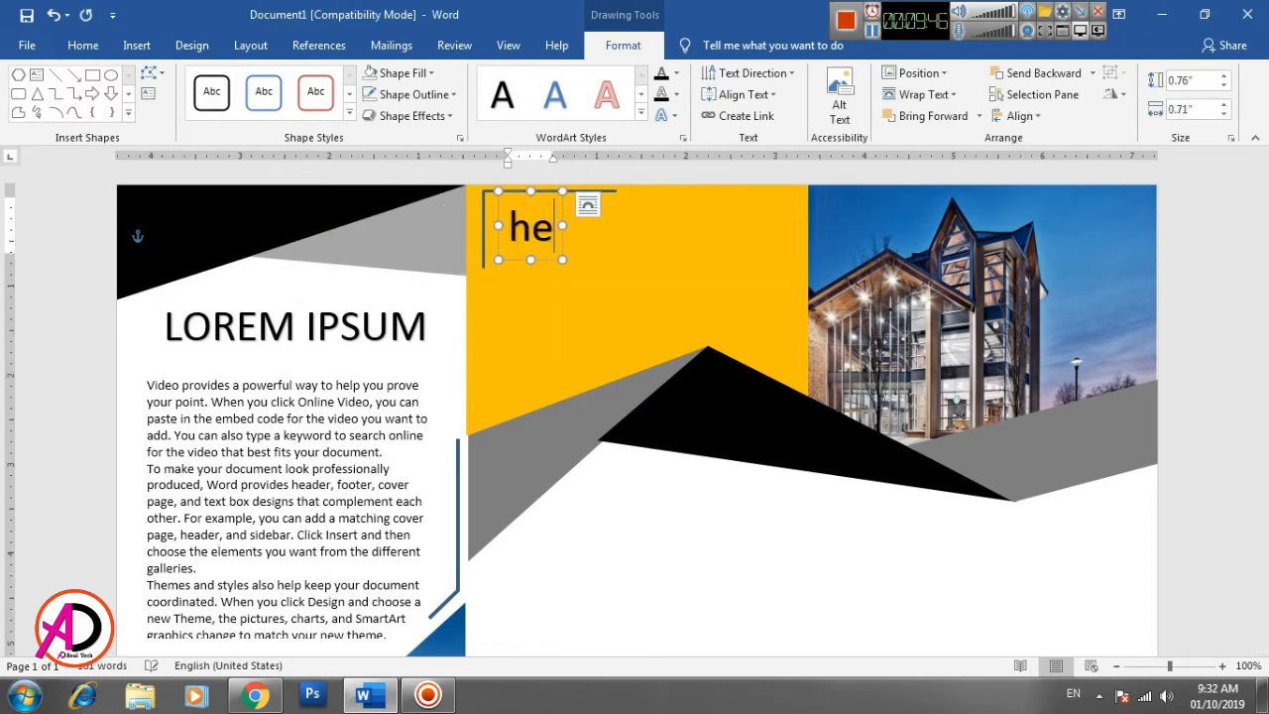
key(BackSpace)
key(BackSpace)
key(BackSpace)
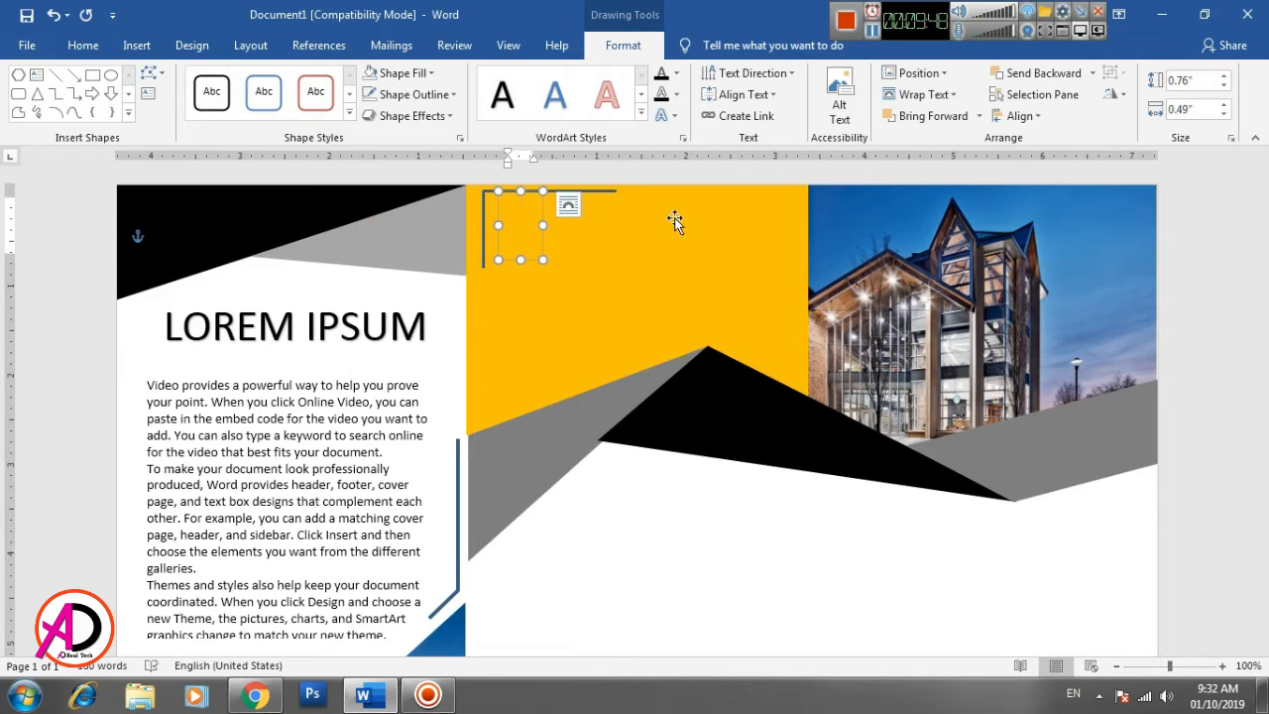
text(HEAD)
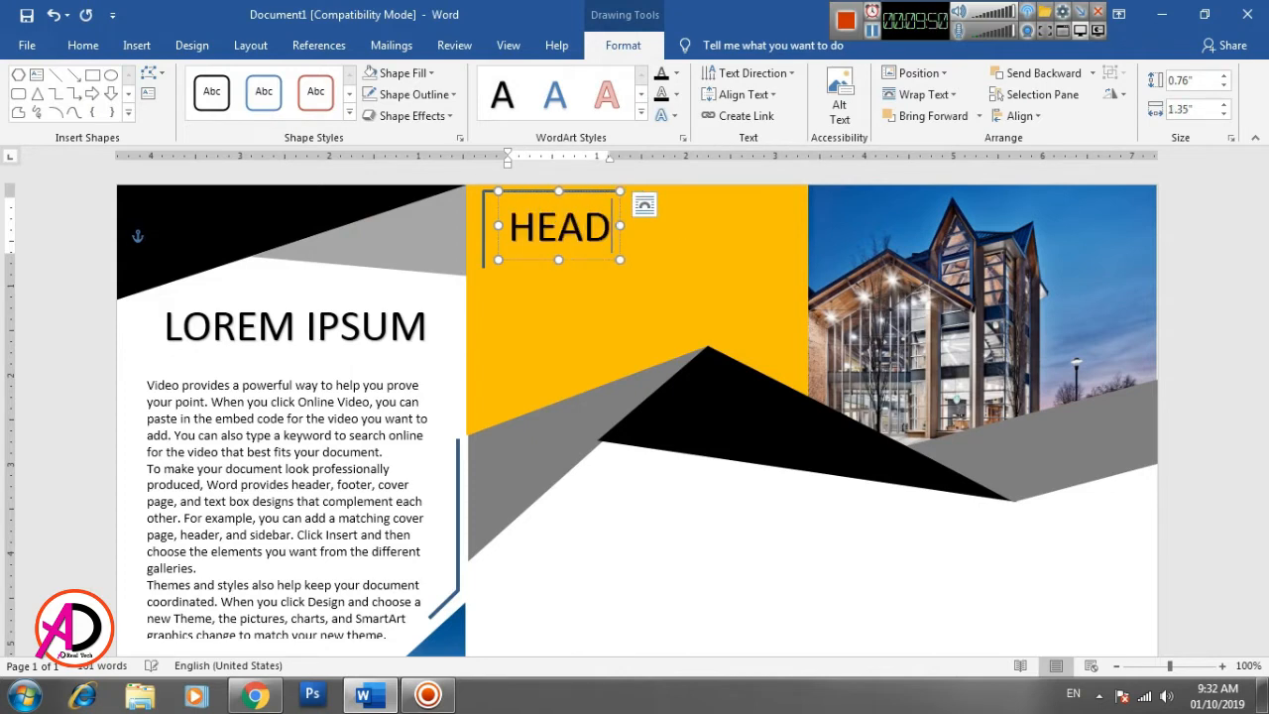
text(LINE)
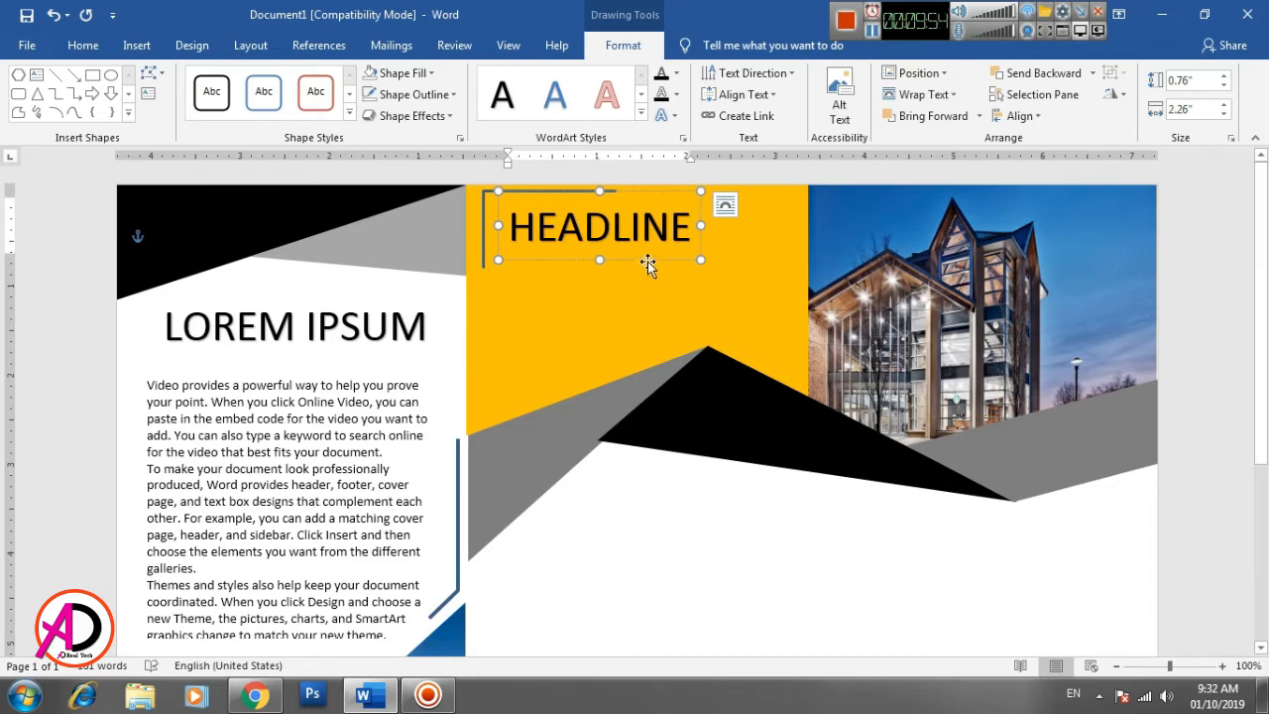
- Change the font of the HEADLINE text to Bell Gothic Std Black
double_click(617, 229)
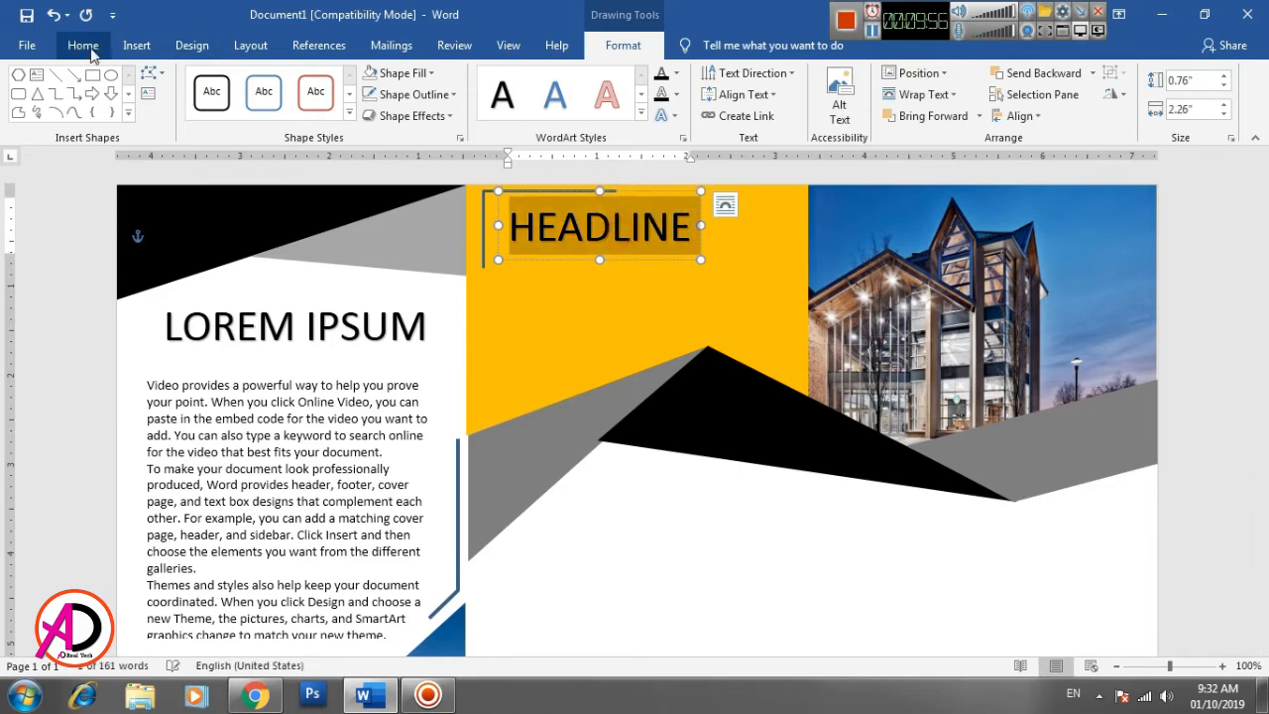
click(89, 52)
click(239, 81)
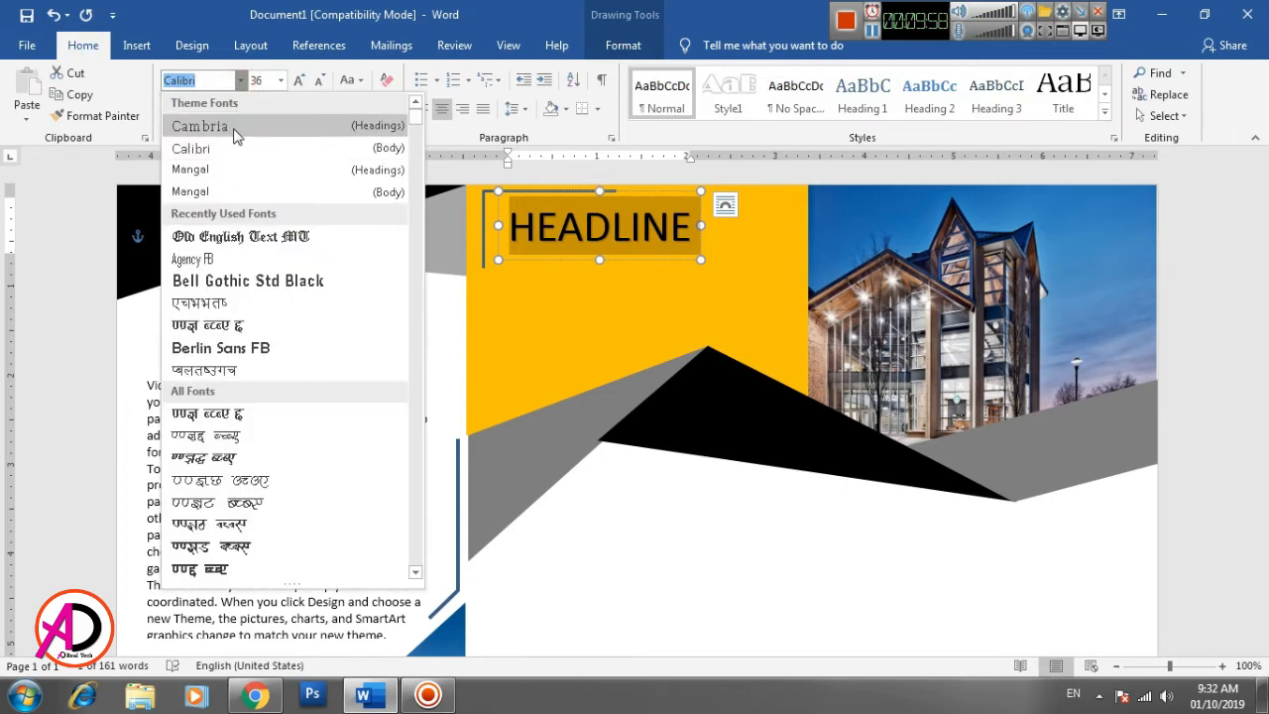
click(226, 282)
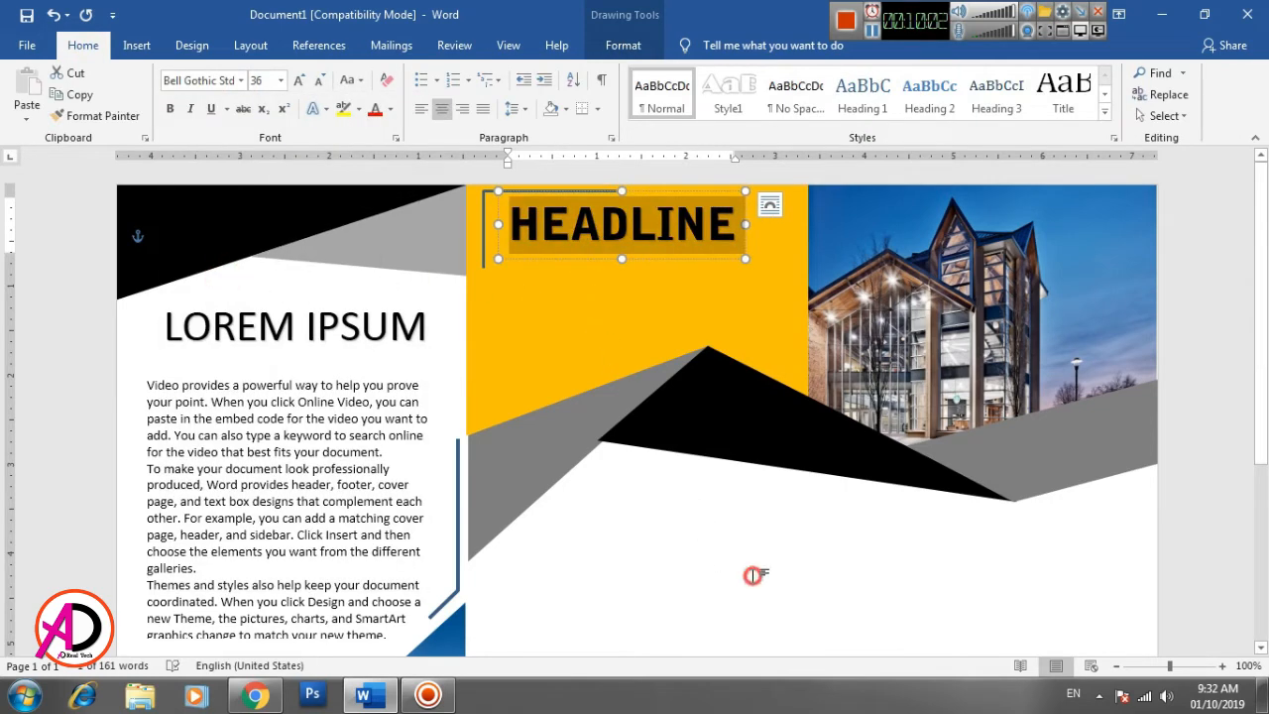
click(753, 575)
click(248, 328)
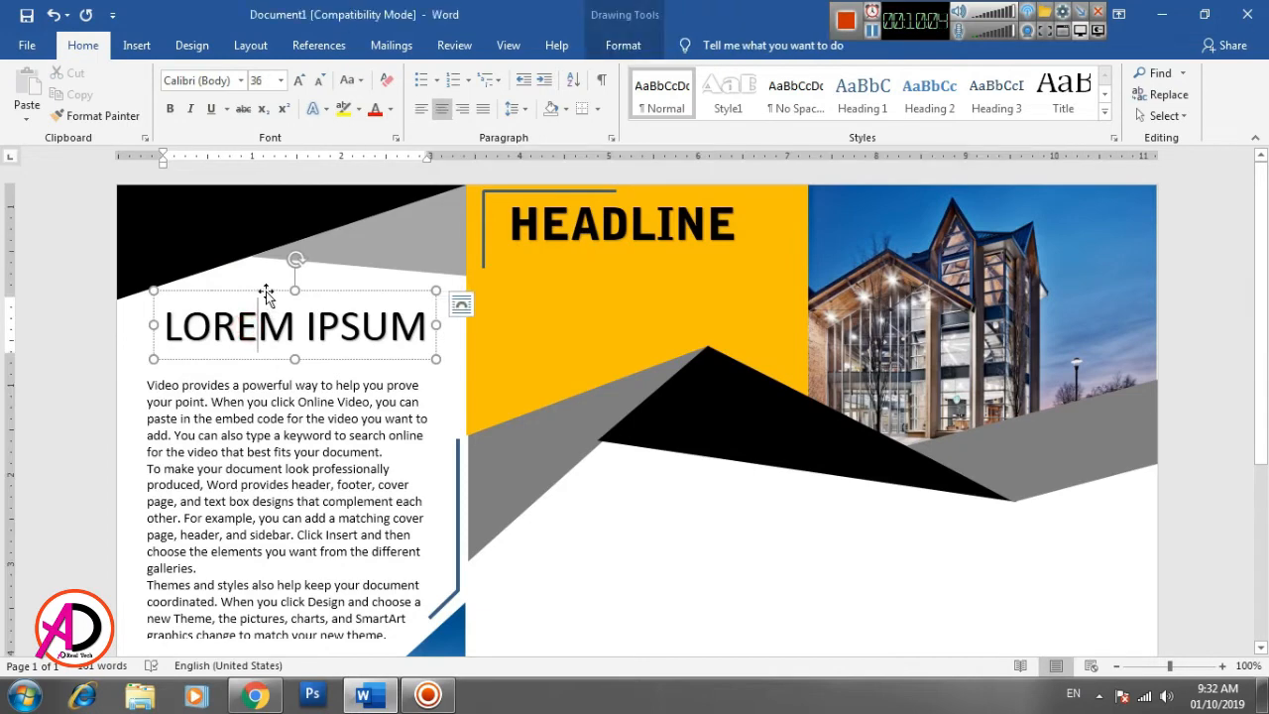
key(ctrl+d)
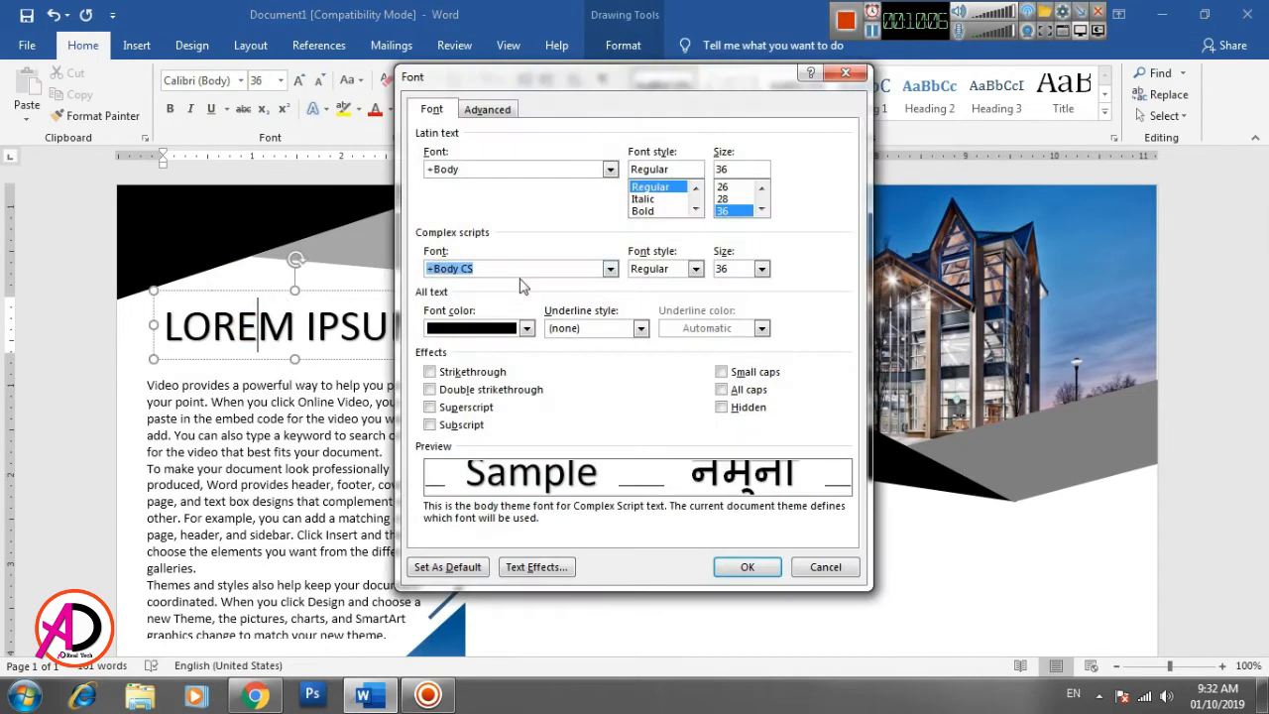
key(Escape)
key(ctrl)
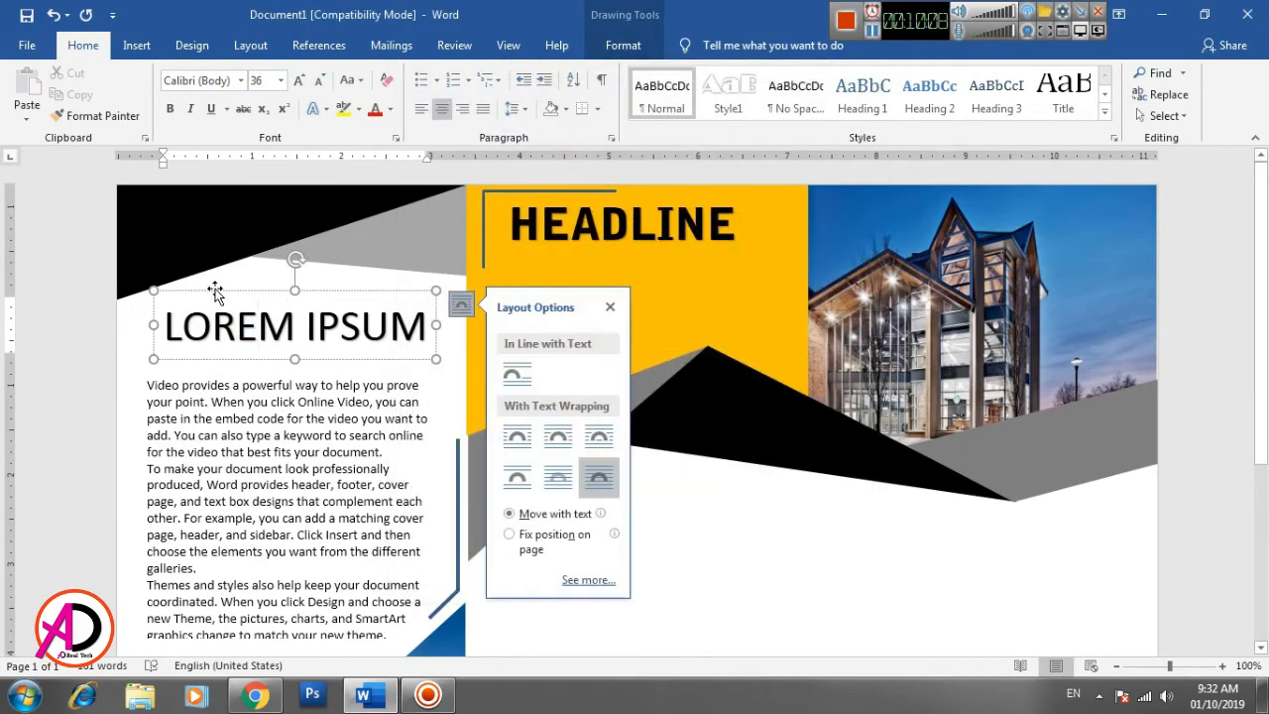
click(217, 290)
click(219, 288)
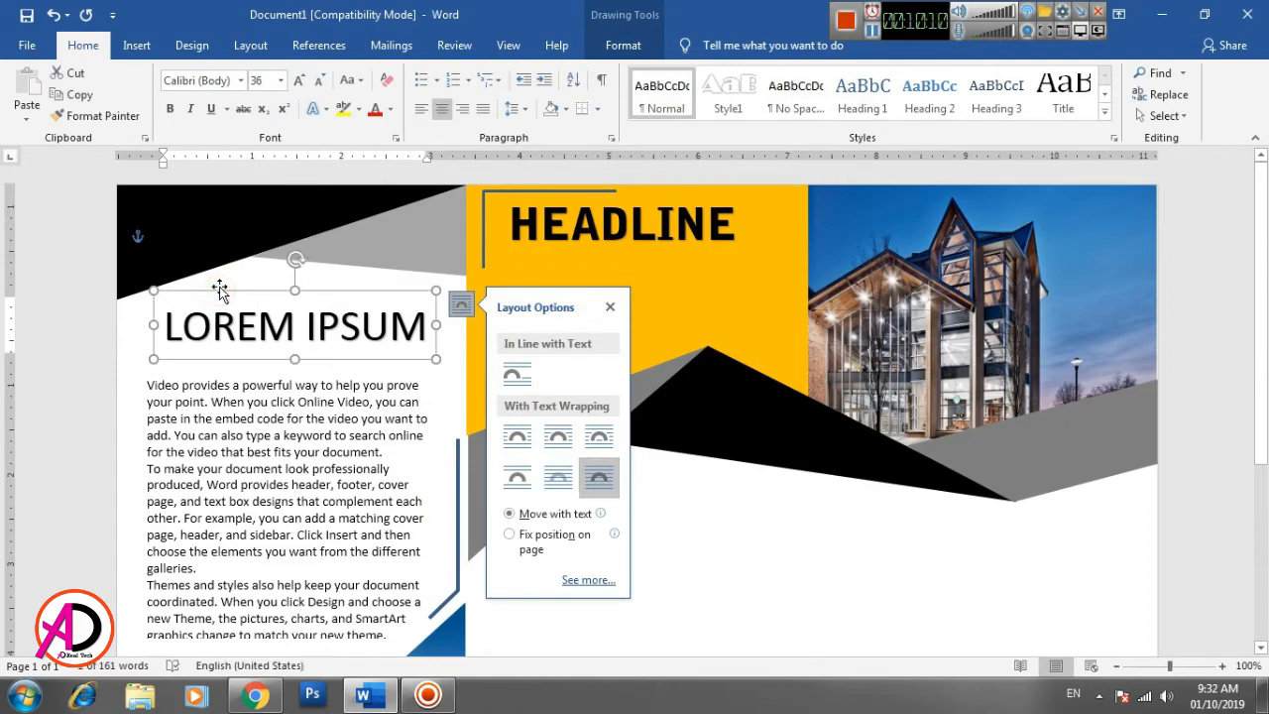
click(779, 612)
- Duplicate the LOREM IPSUM WordArt heading and place the copy under HEADLINE in the yellow block
click(340, 332)
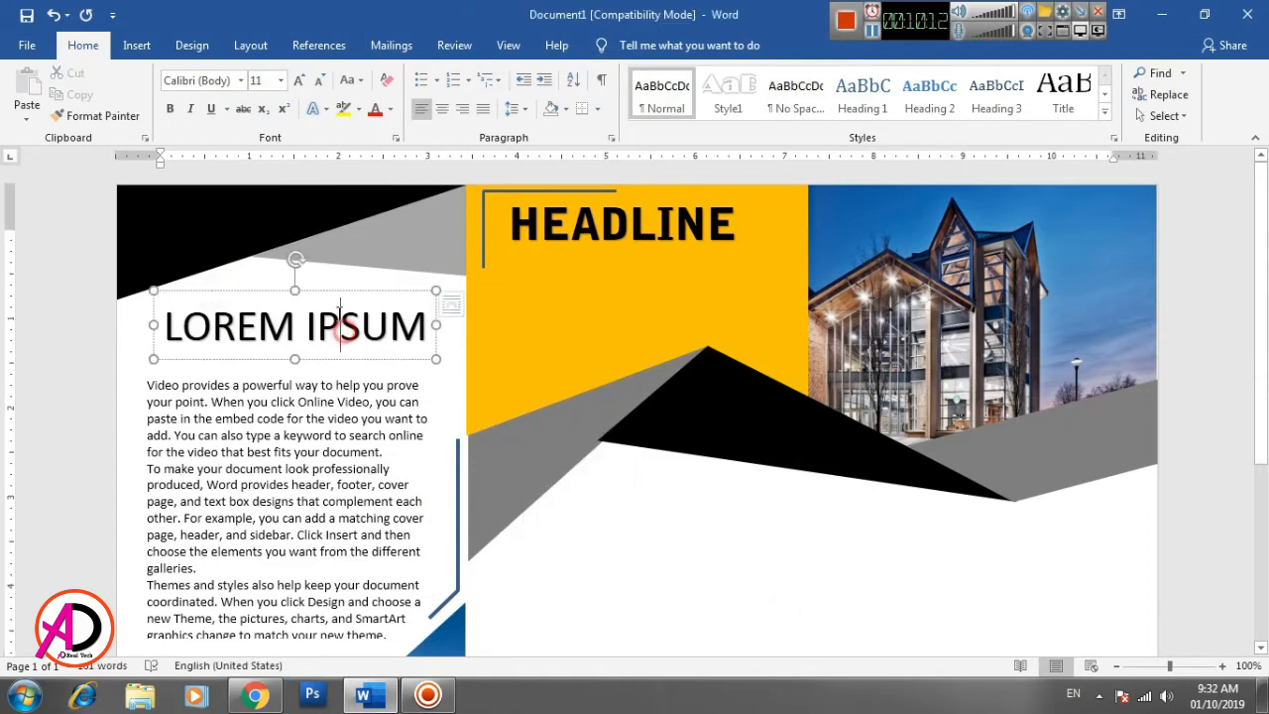
click(334, 295)
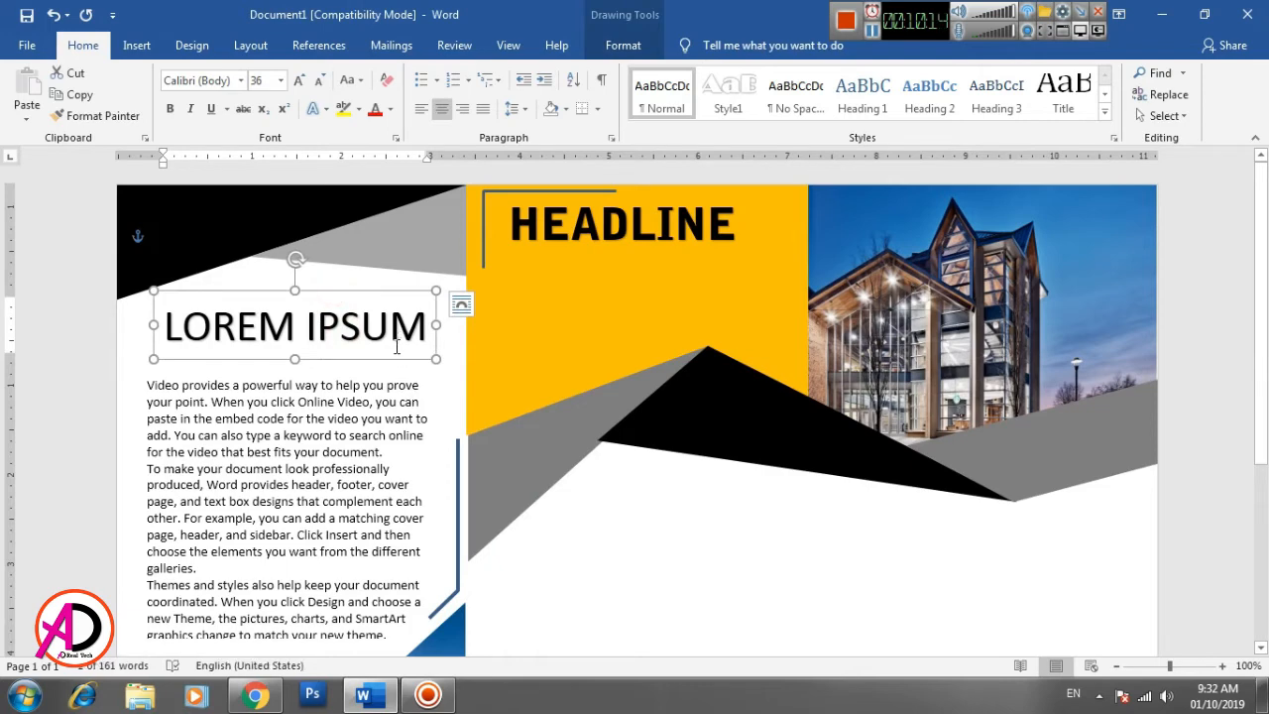
key(ctrl+d)
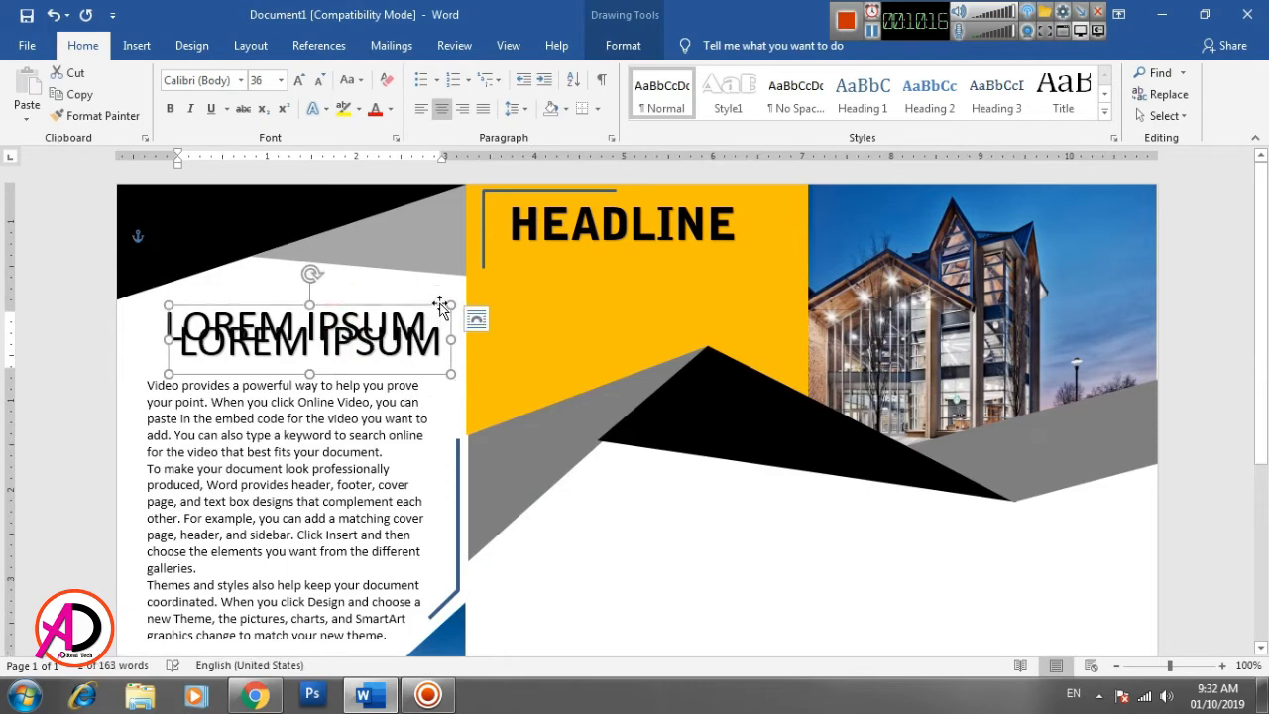
drag(441, 307, 767, 237)
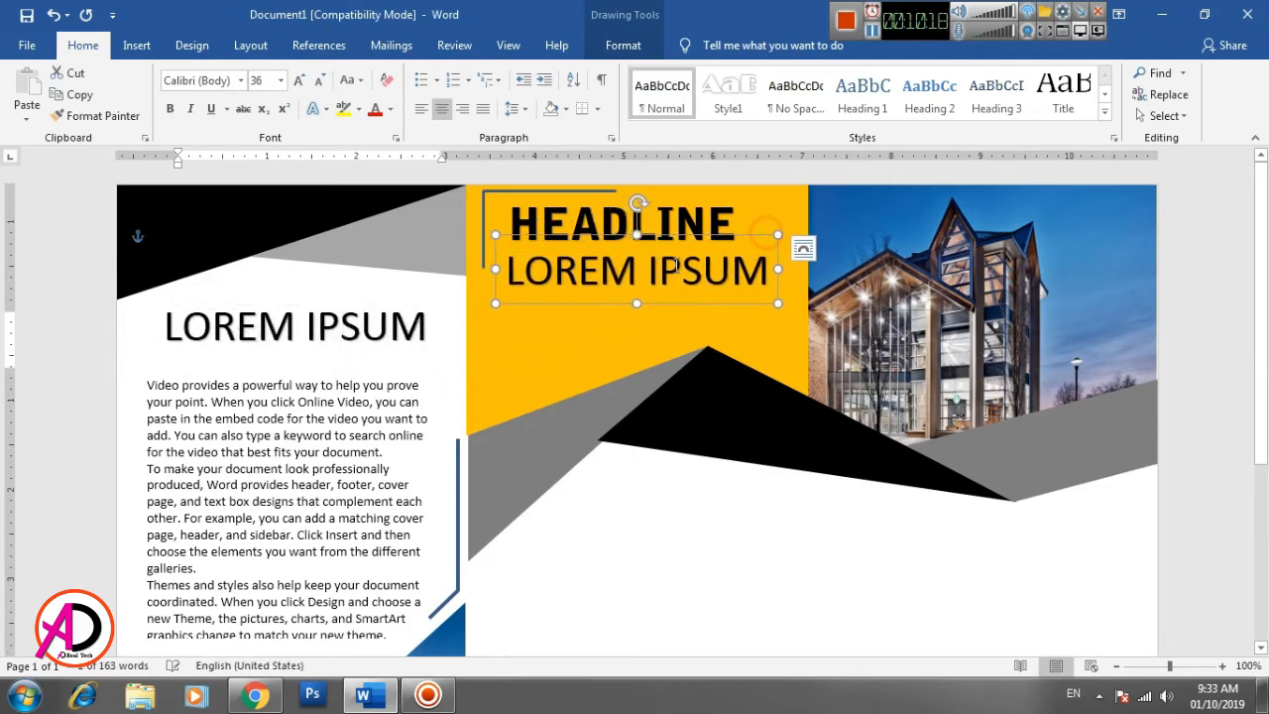
- Reduce the copied LOREM IPSUM text to 22 pt and align it just beneath HEADLINE
triple_click(674, 265)
key(ctrl+bracketleft)
key(ctrl+bracketleft)
key(ctrl+bracketleft)
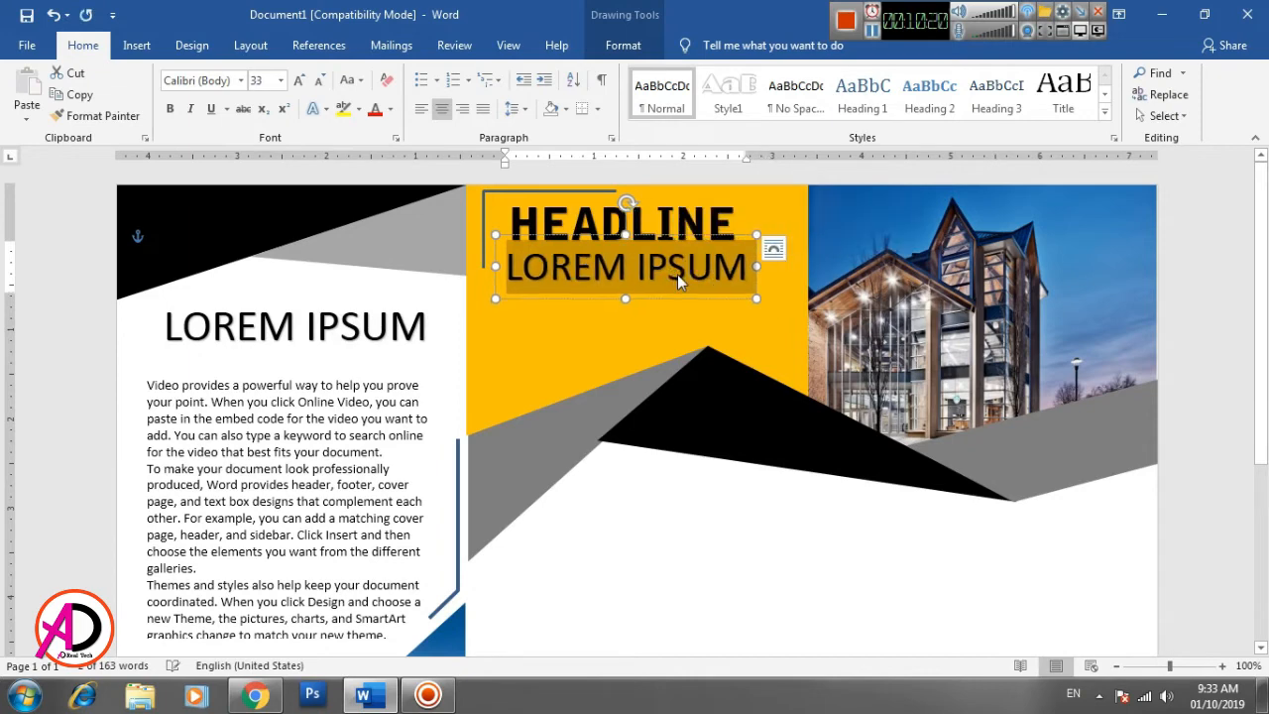
key(ctrl+bracketleft)
key(ctrl+bracketleft)
key(ctrl+bracketleft)
key(ctrl+bracketleft)
key(ctrl+bracketleft)
key(ctrl+shift+comma)
key(ctrl+shift+comma)
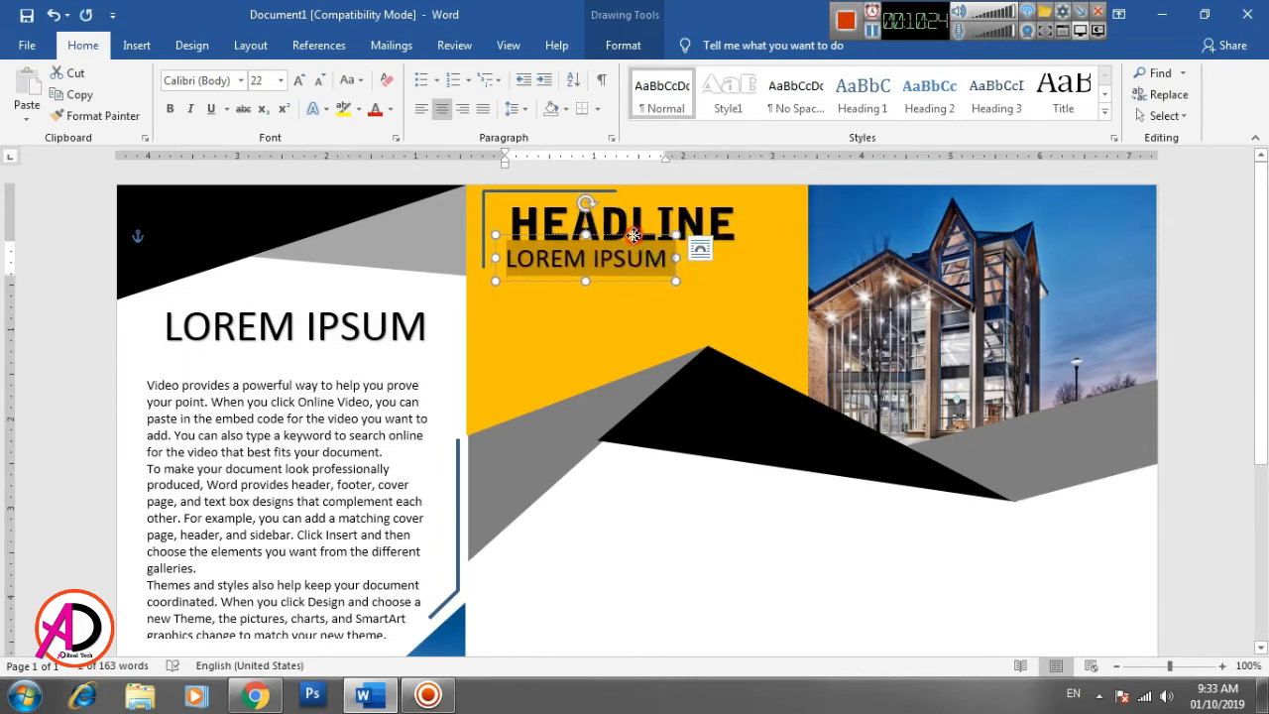
drag(633, 235, 637, 236)
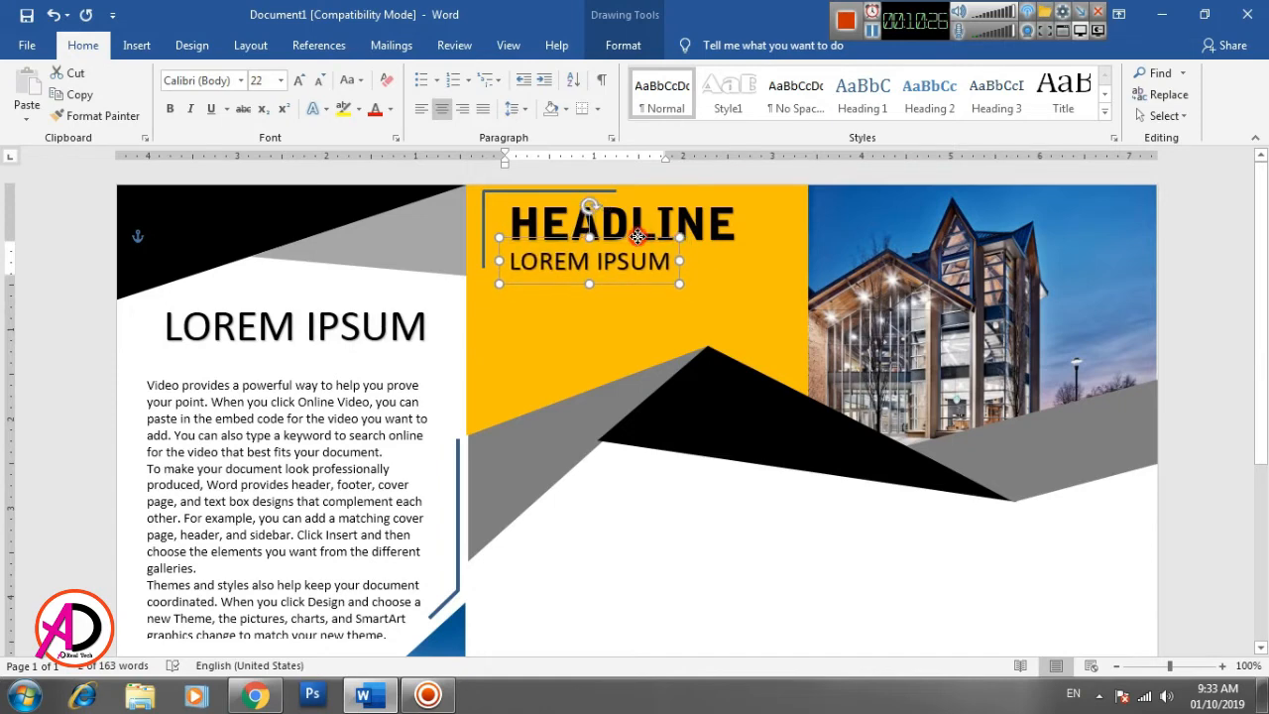
click(670, 608)
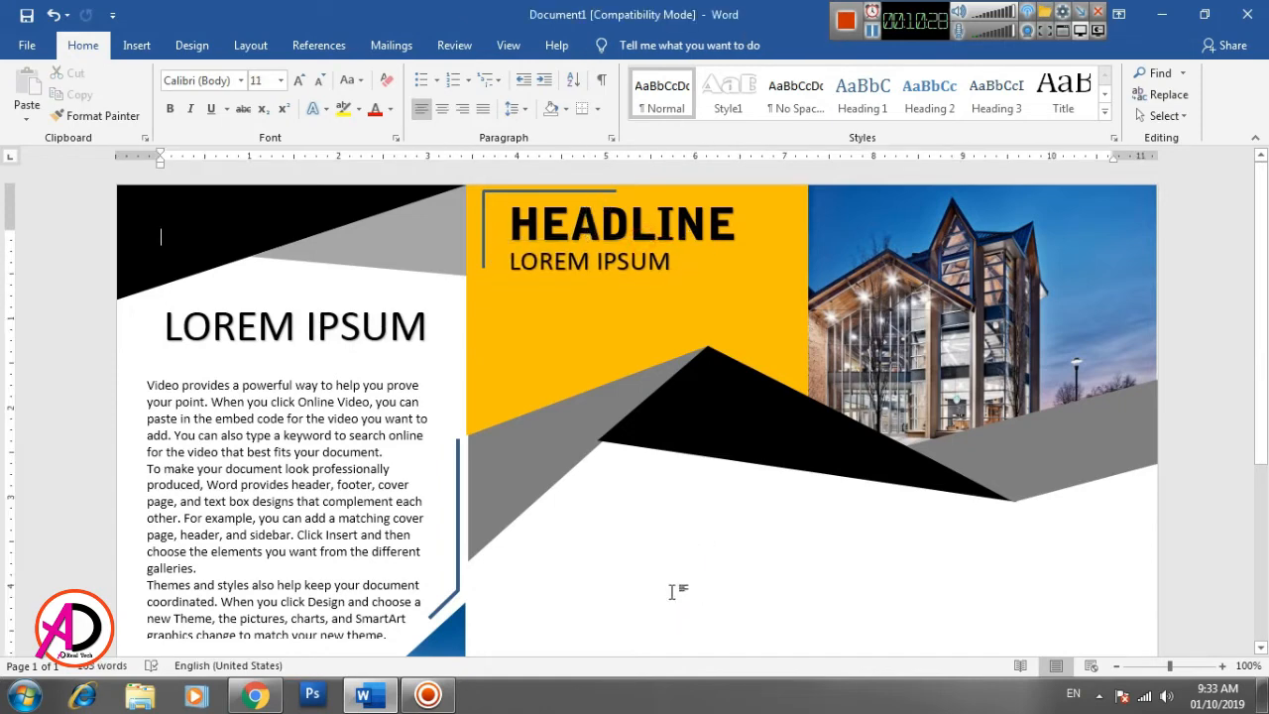
- Draw a rectangle about 5.9" high and 3.93" wide over the lower part of the third panel, down to the page corner
scroll(671, 592, down, 3)
scroll(723, 618, down, 5)
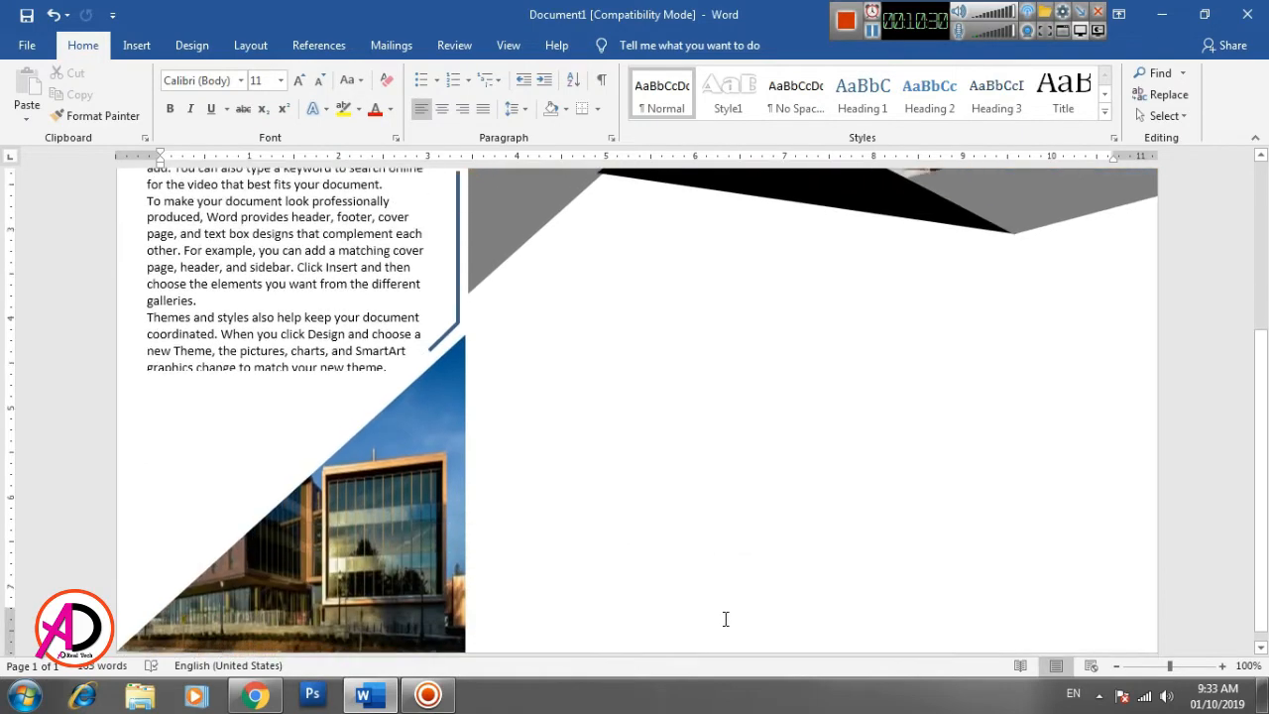
scroll(744, 609, up, 8)
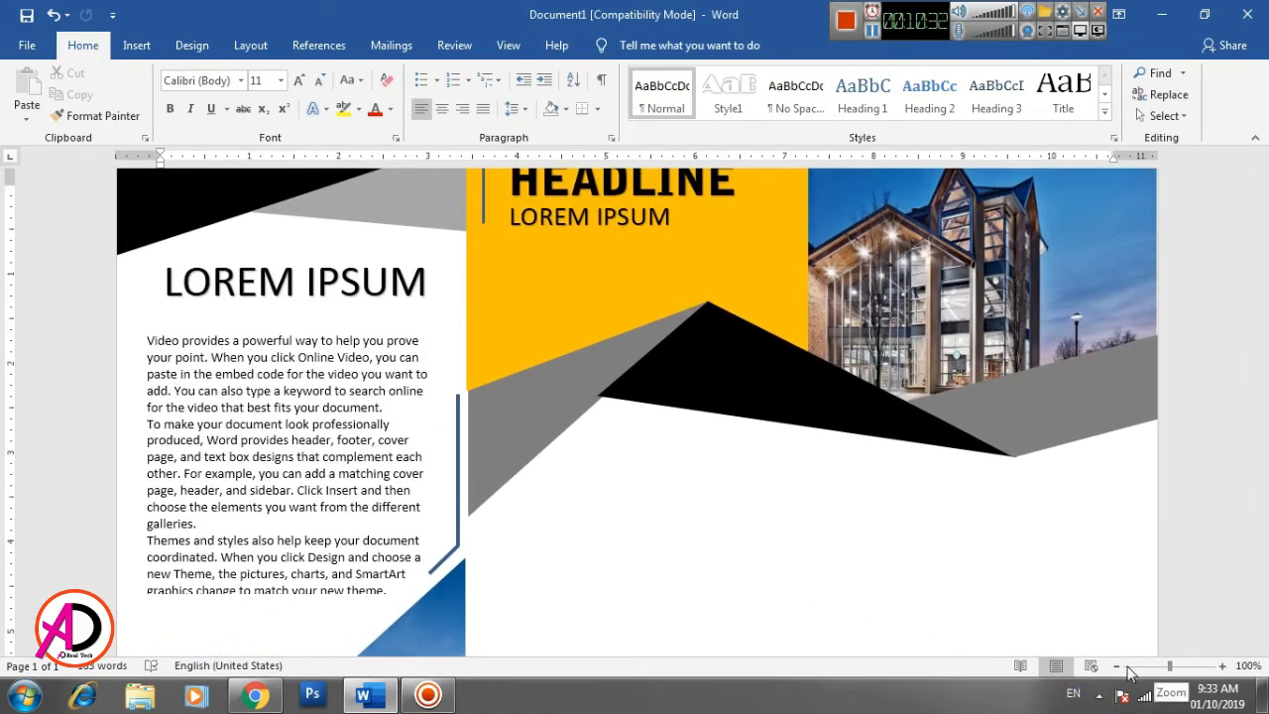
click(1118, 667)
click(1118, 667)
click(1118, 667)
click(1118, 668)
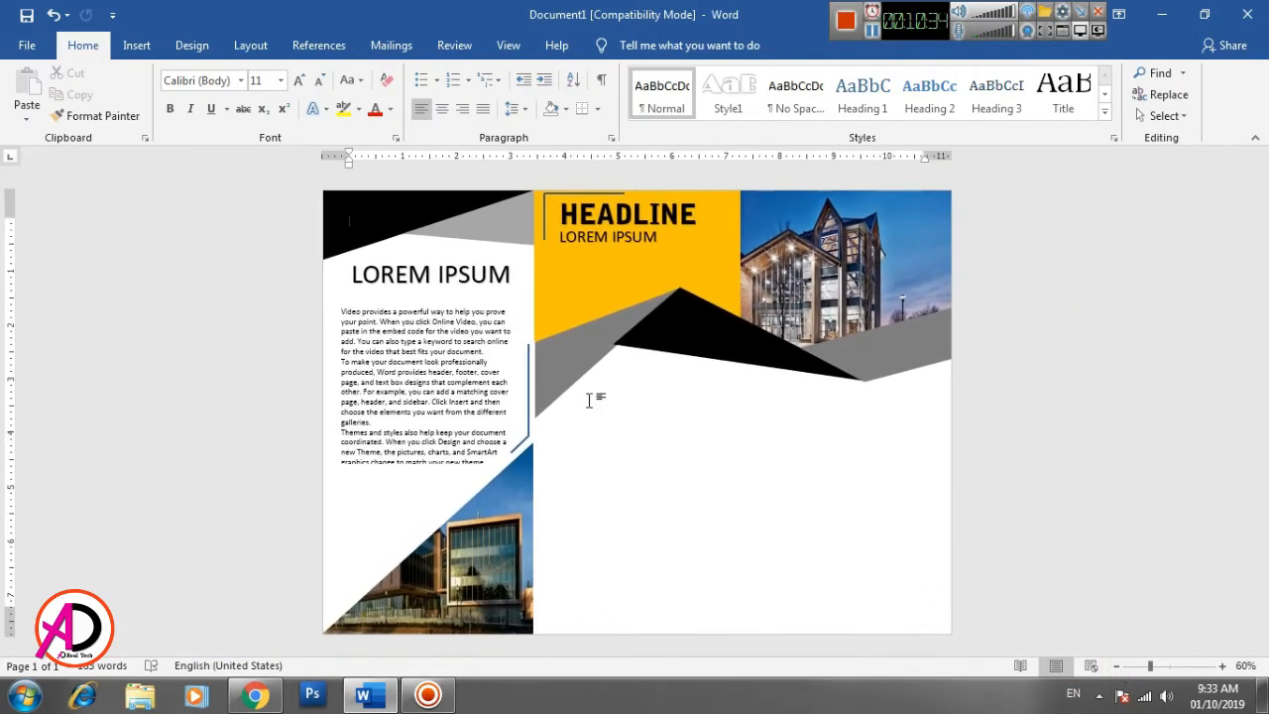
click(136, 45)
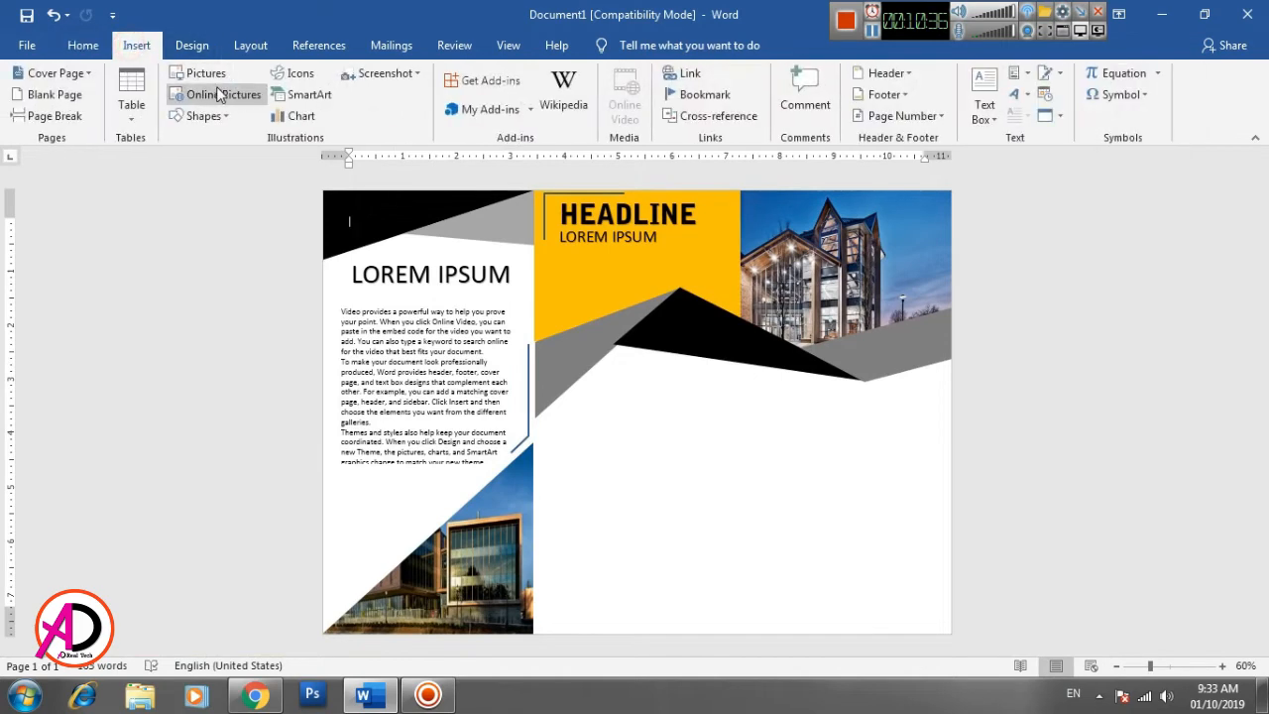
click(205, 116)
click(234, 160)
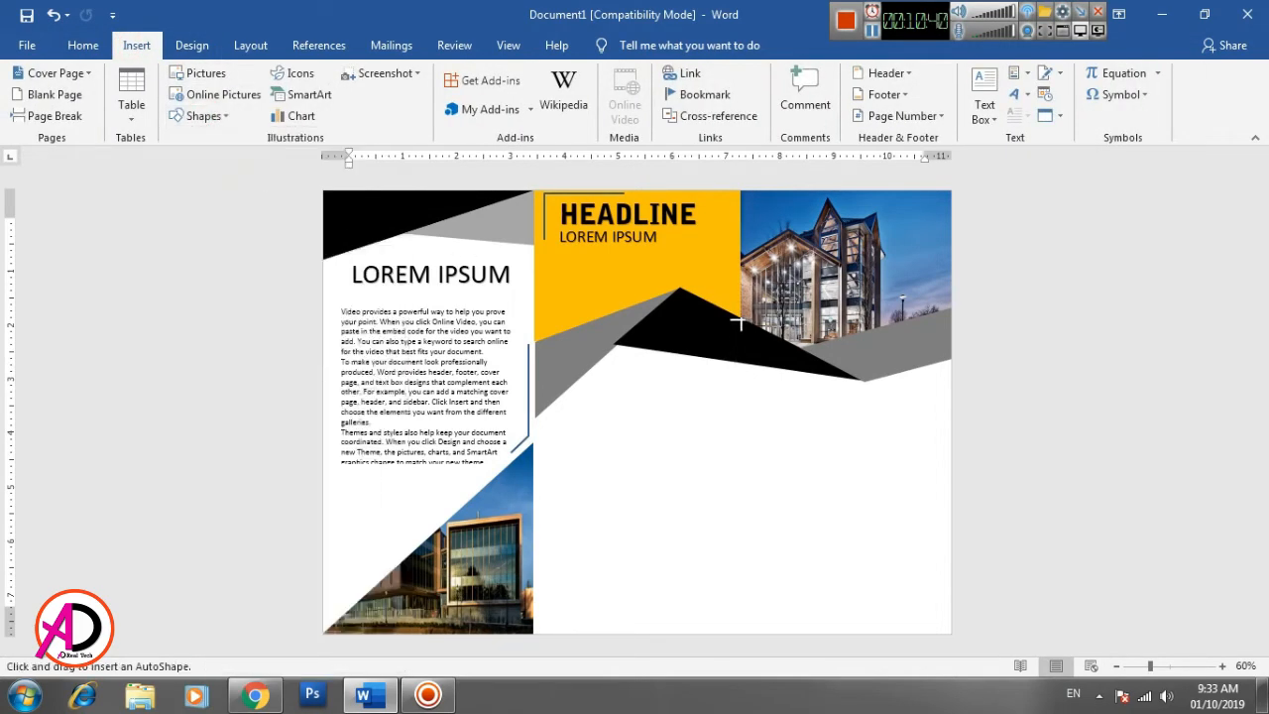
mouse_move(739, 317)
mouse_down()
mouse_move(948, 454)
mouse_move(951, 635)
mouse_up()
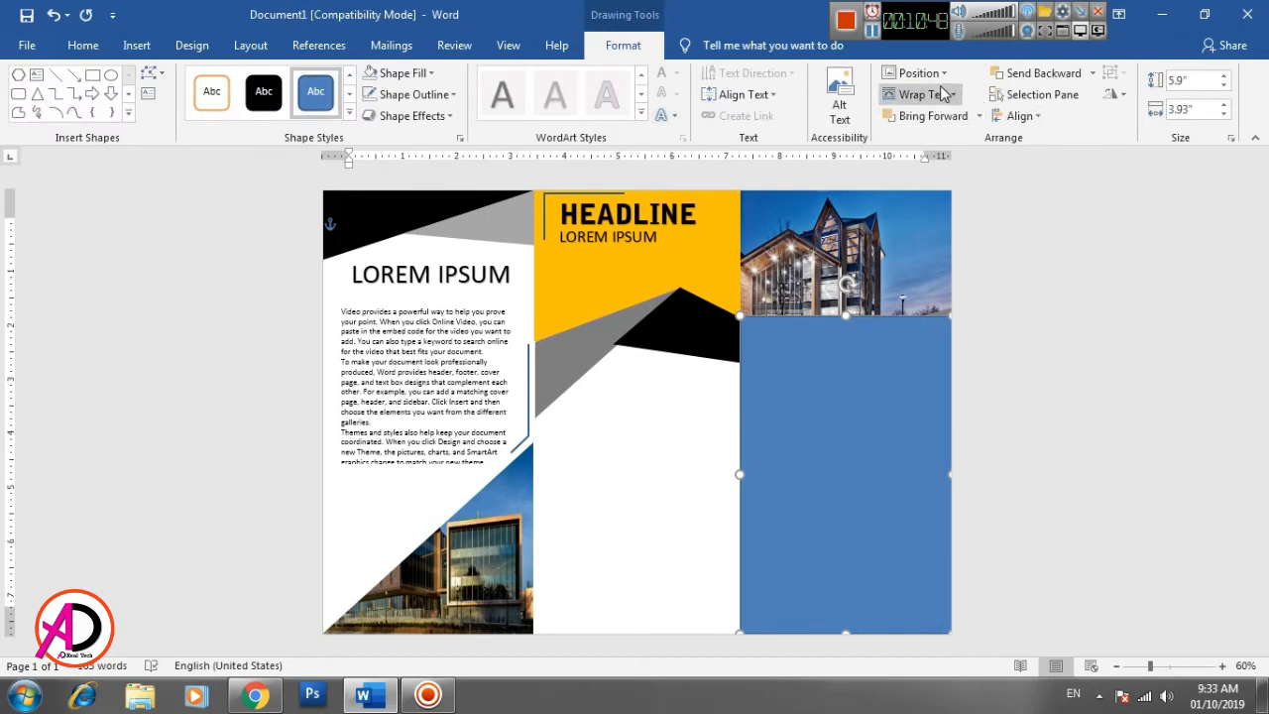
- Send the third panel's rectangle to the back, behind the building picture and the black and gray shapes
click(1048, 84)
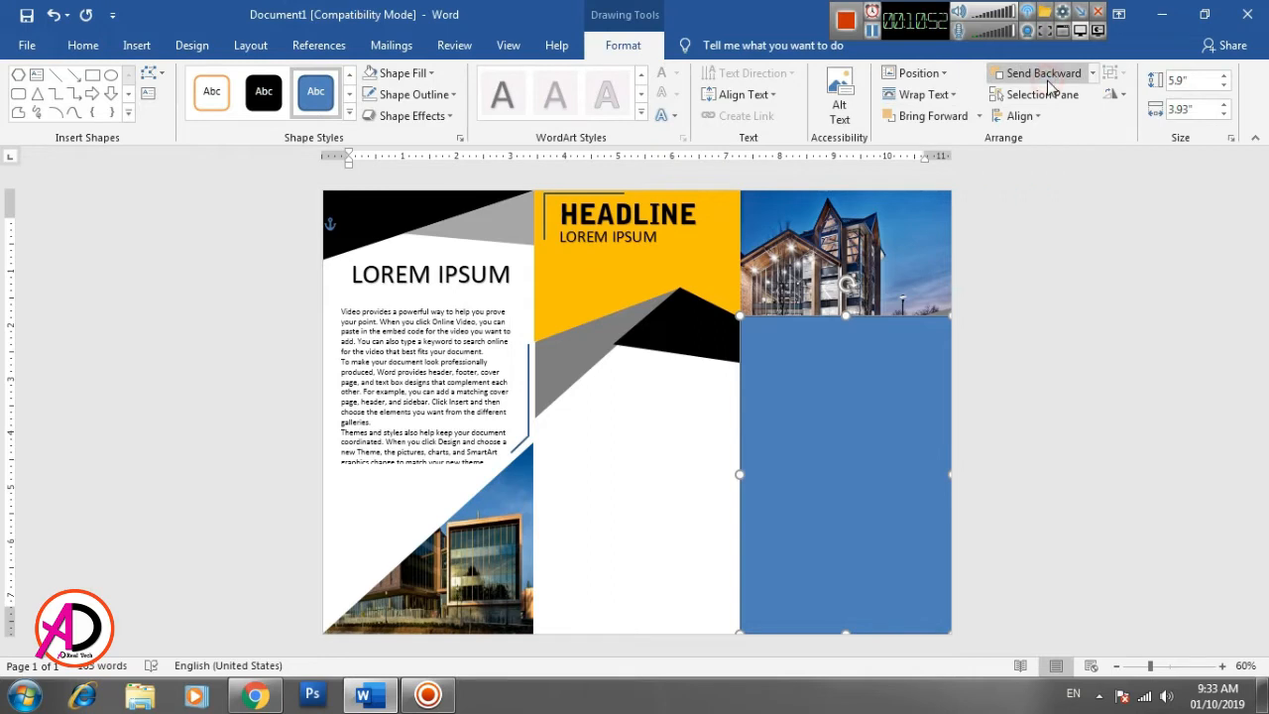
click(1048, 84)
click(1092, 74)
click(1056, 117)
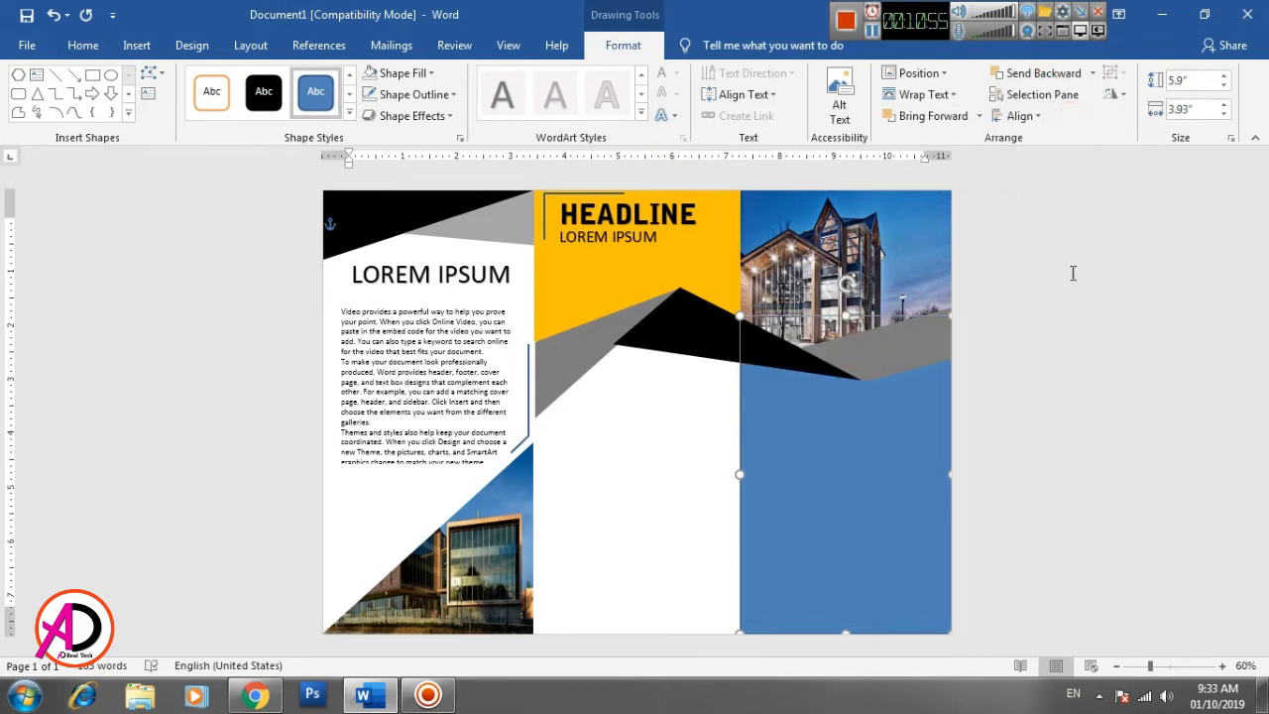
click(1063, 383)
- Fill the third panel's rectangle with the same golden yellow as the headline block and remove its outline
click(863, 486)
click(397, 73)
click(401, 218)
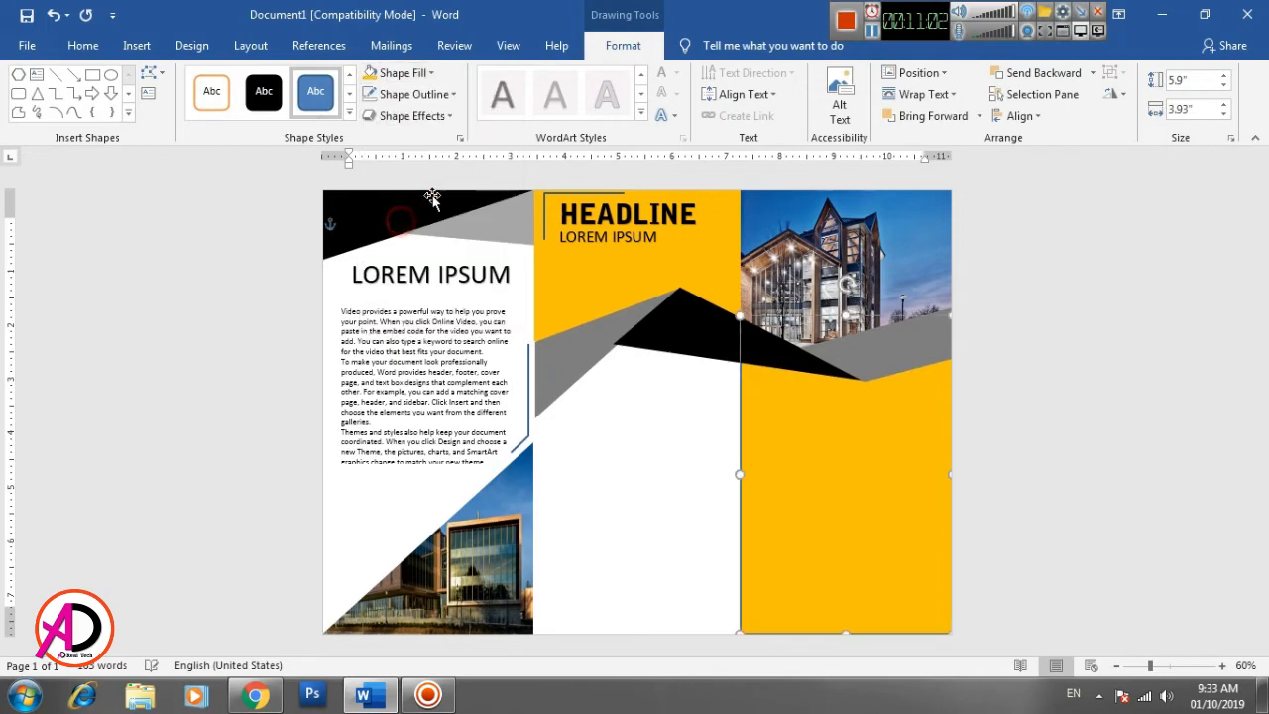
click(407, 94)
click(415, 259)
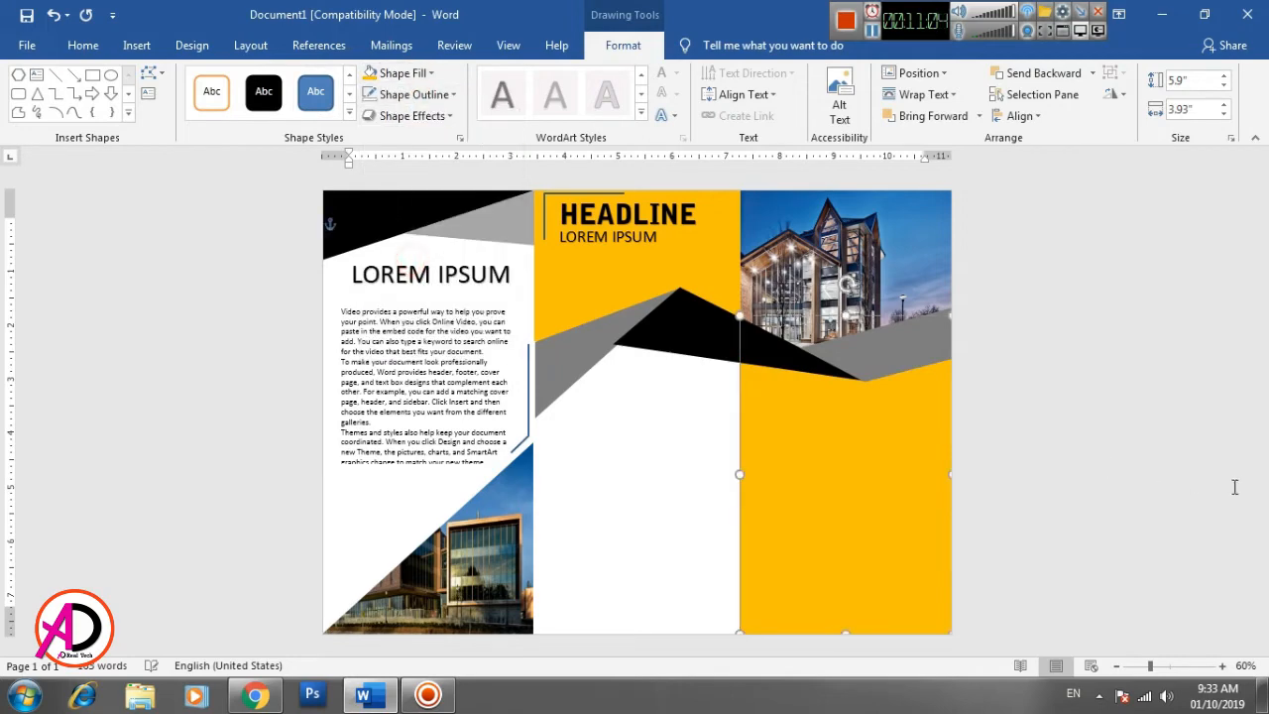
click(1087, 487)
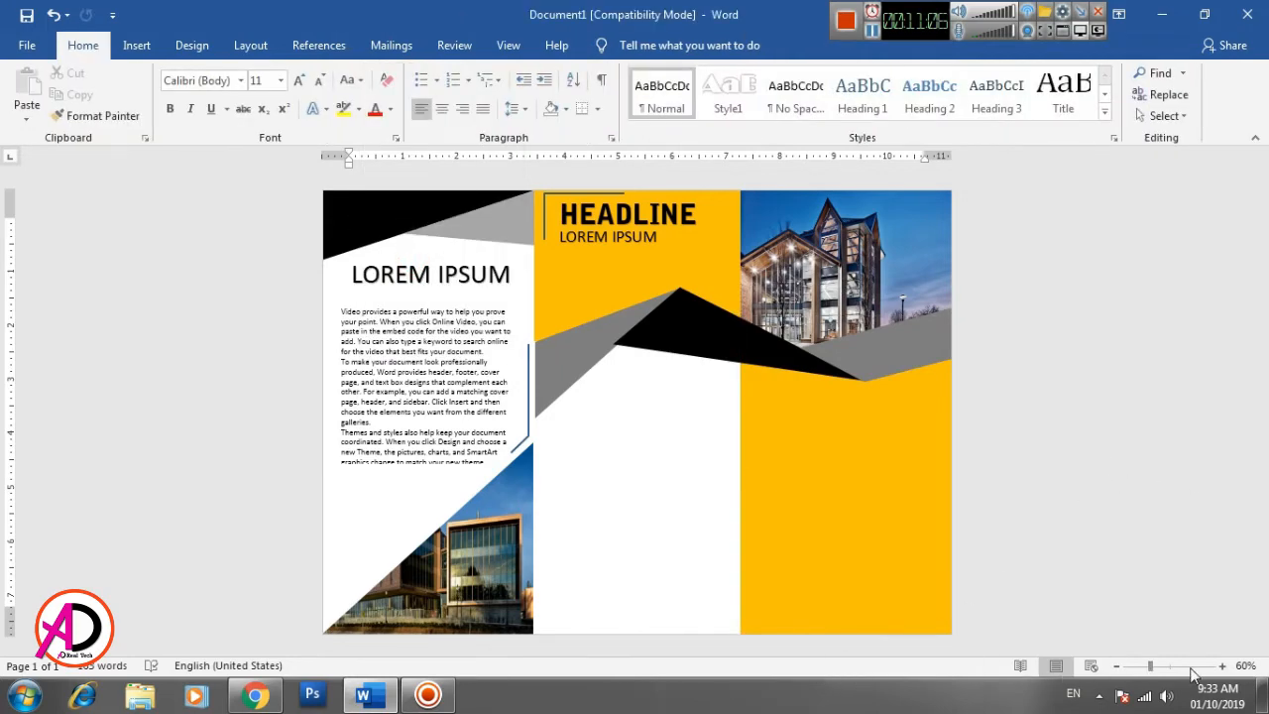
- Insert a WordArt in the plain black style and place it in the middle panel's white area below the black shape
click(1223, 667)
click(1223, 667)
click(1224, 667)
click(1224, 667)
scroll(732, 453, down, 3)
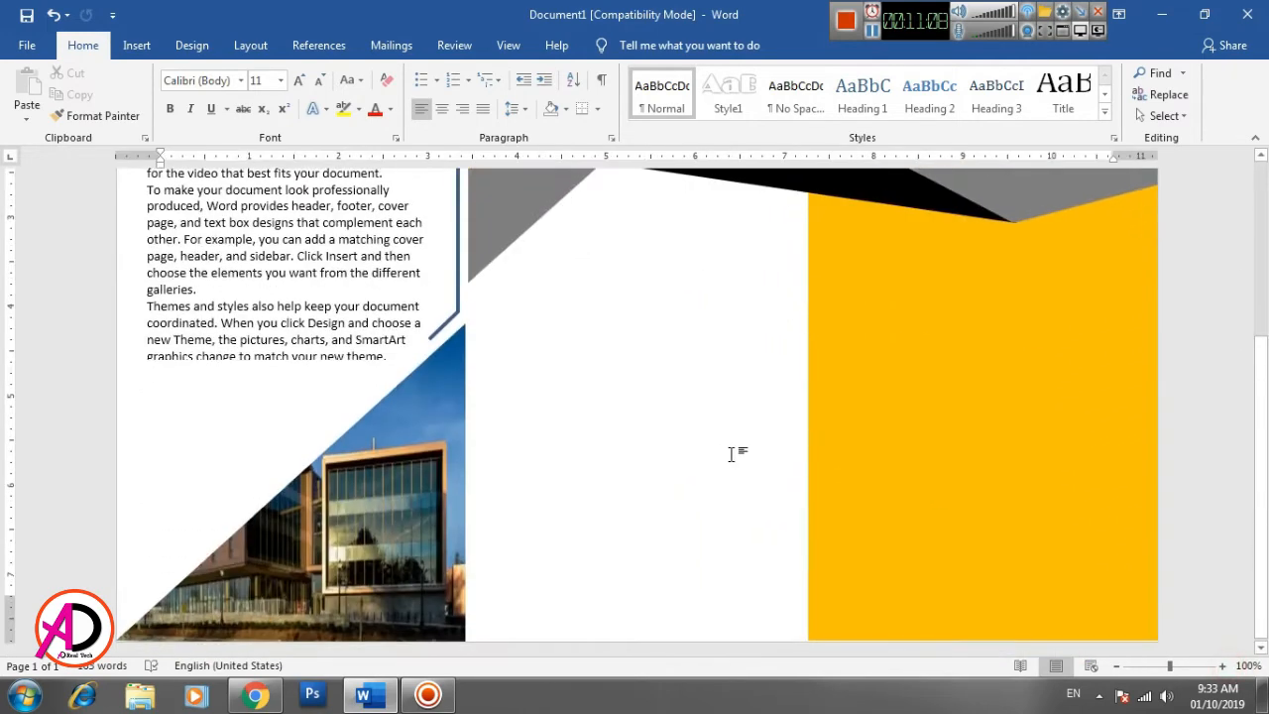
click(135, 45)
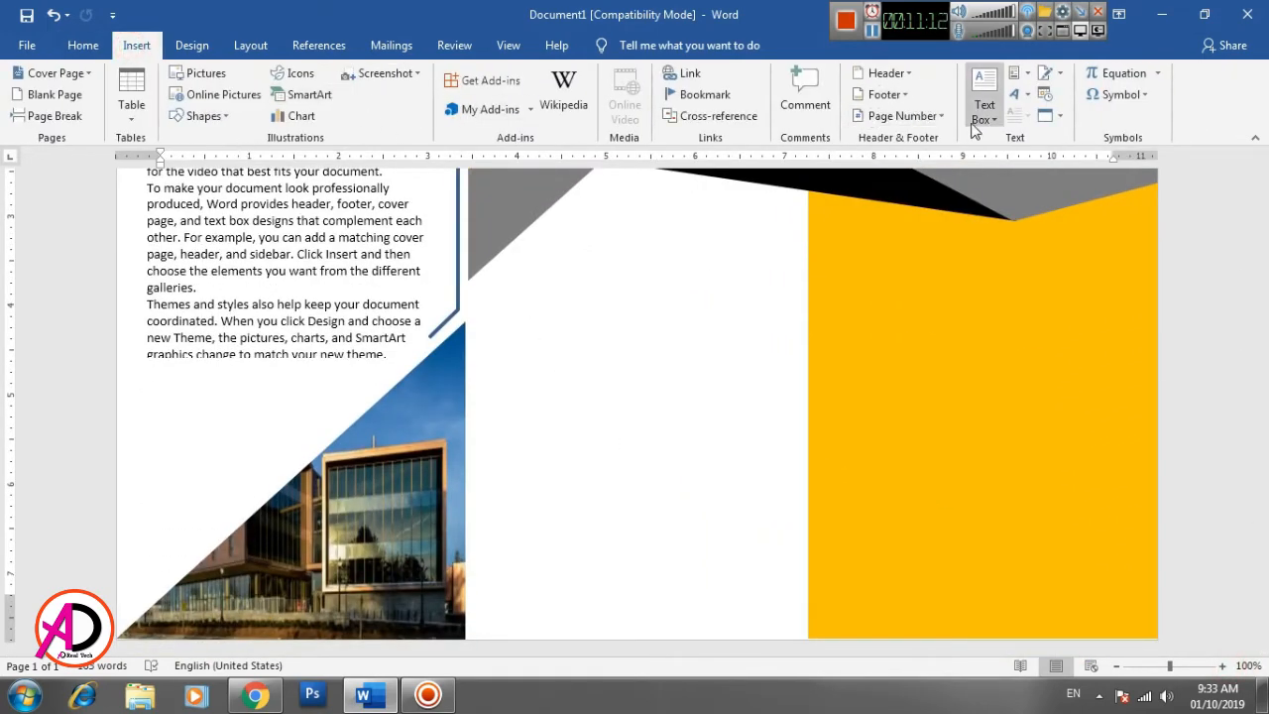
click(1014, 95)
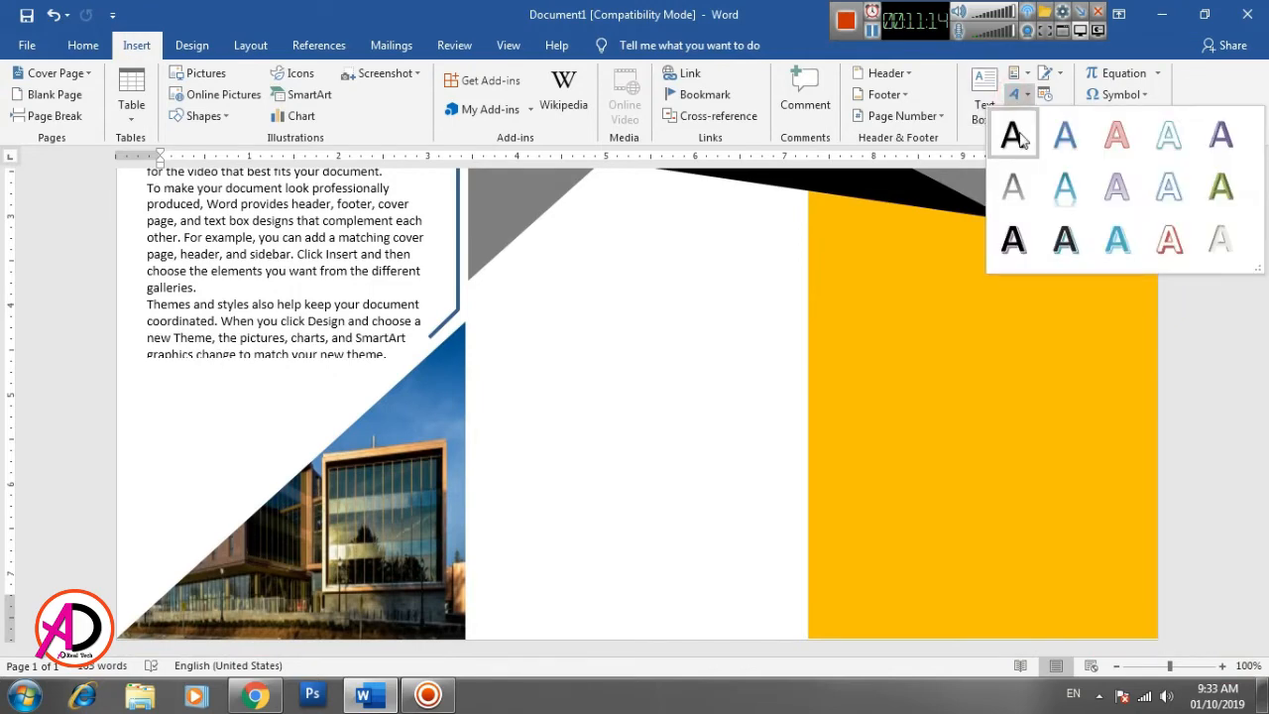
click(1018, 139)
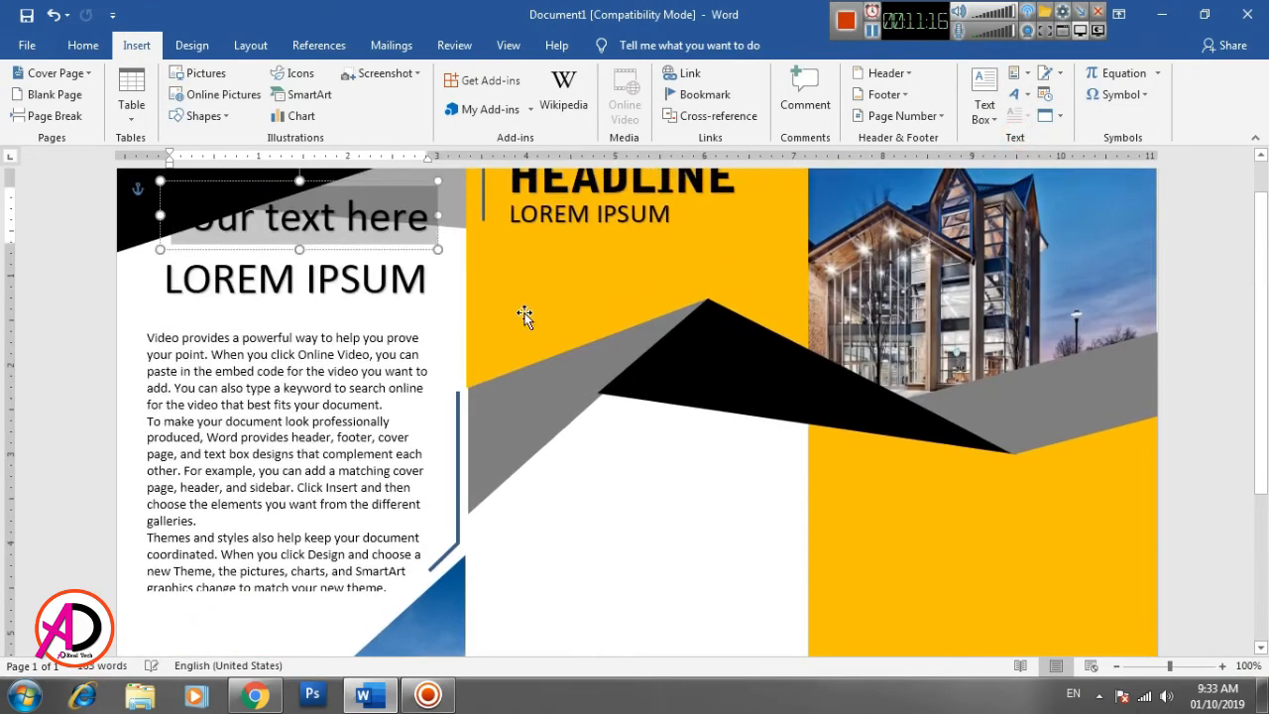
drag(383, 184, 729, 470)
- Replace the WordArt placeholder text with YOUR ADDRESS and nudge the heading slightly down
triple_click(724, 526)
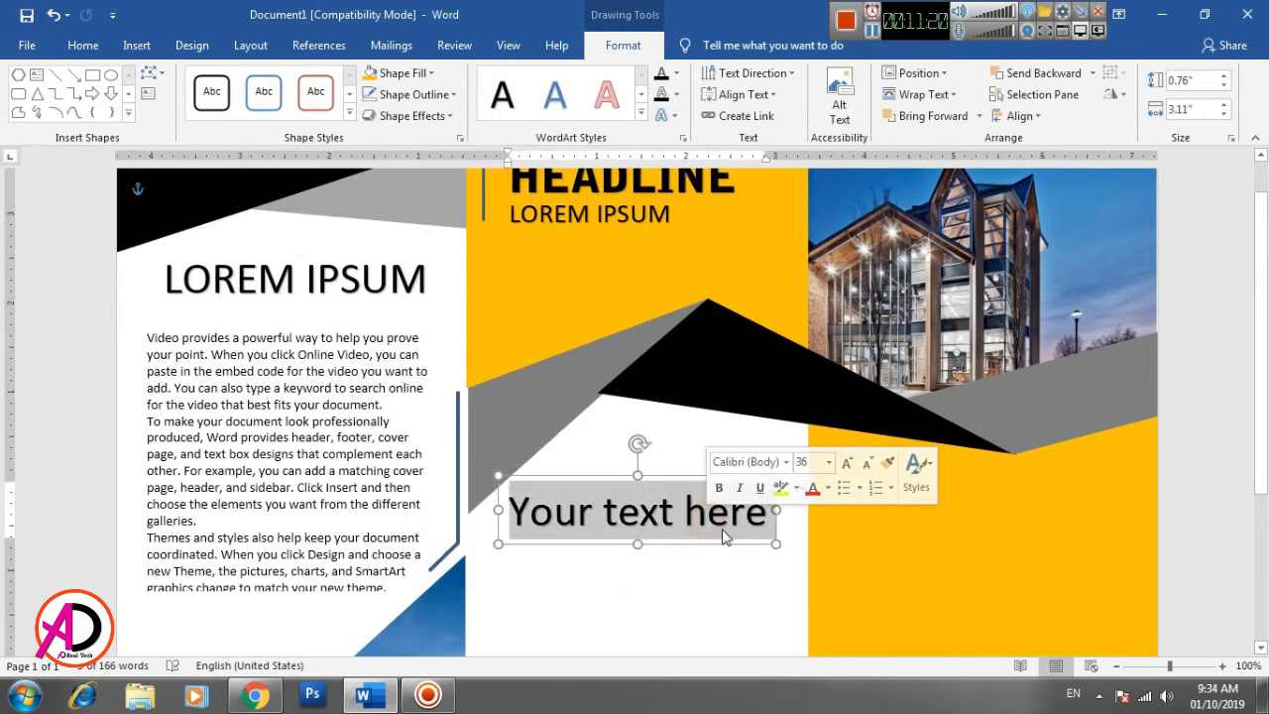
text(YOU)
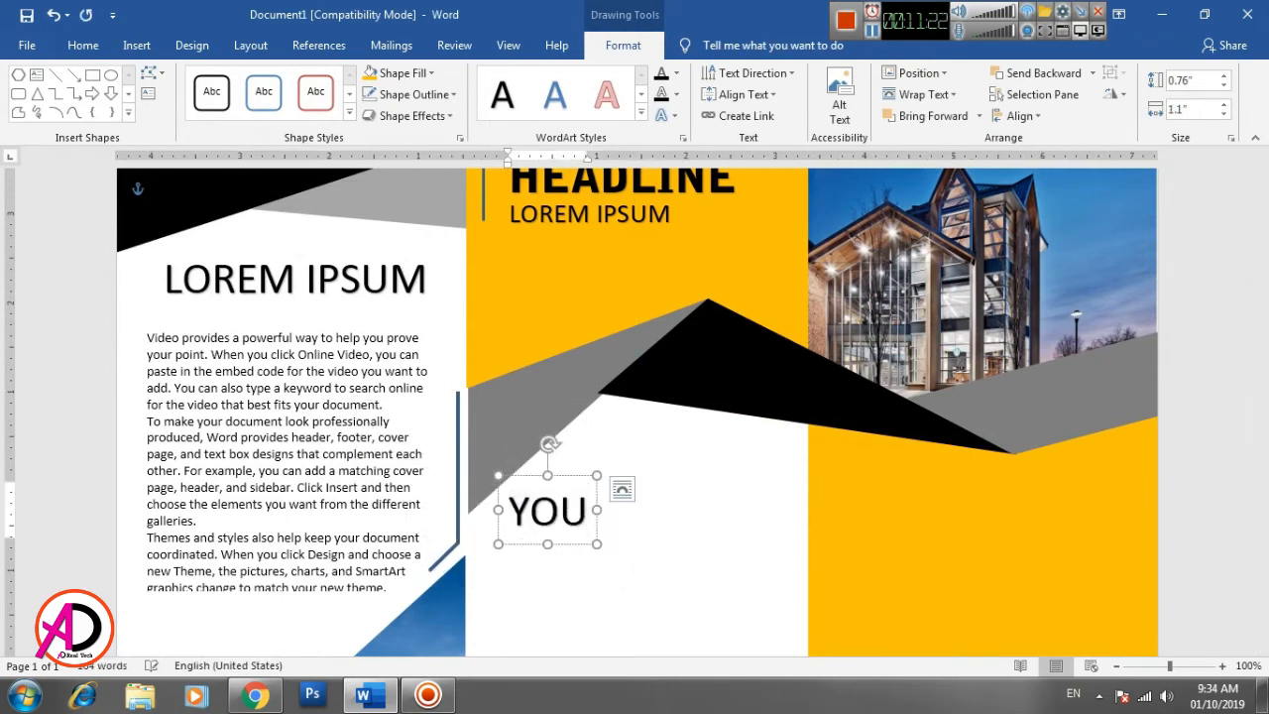
text(R ADDRE)
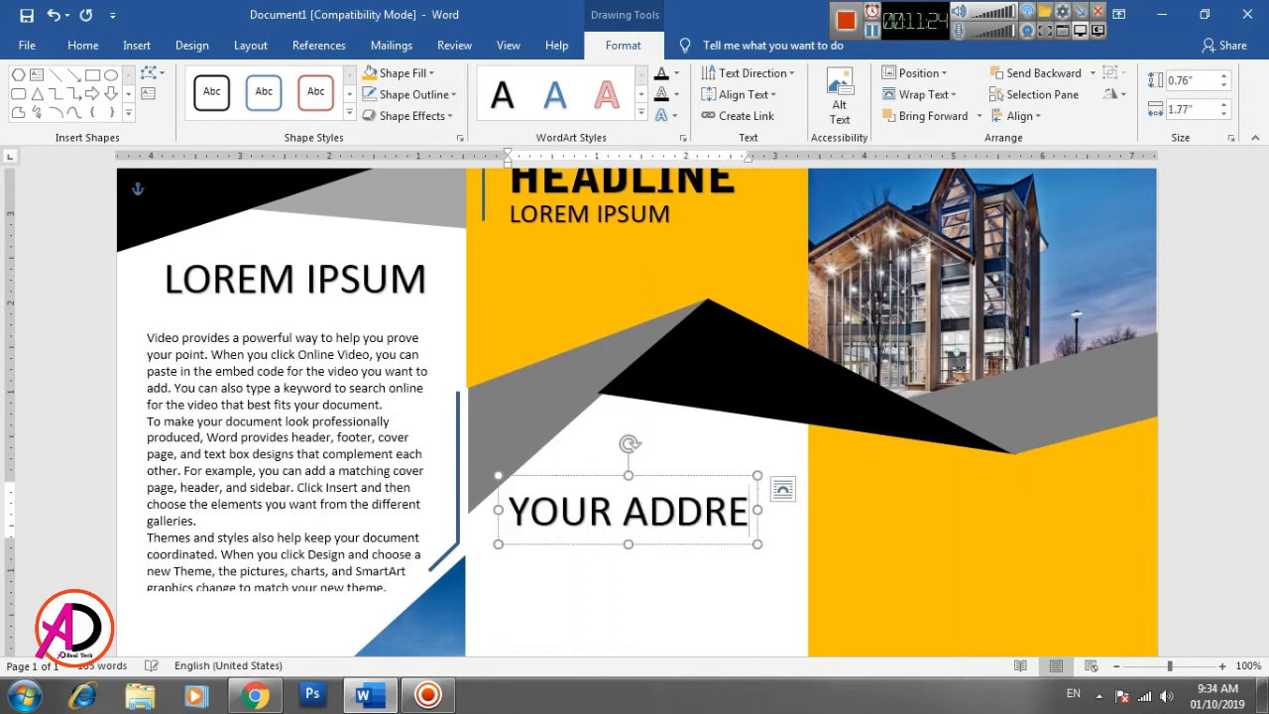
text(SS)
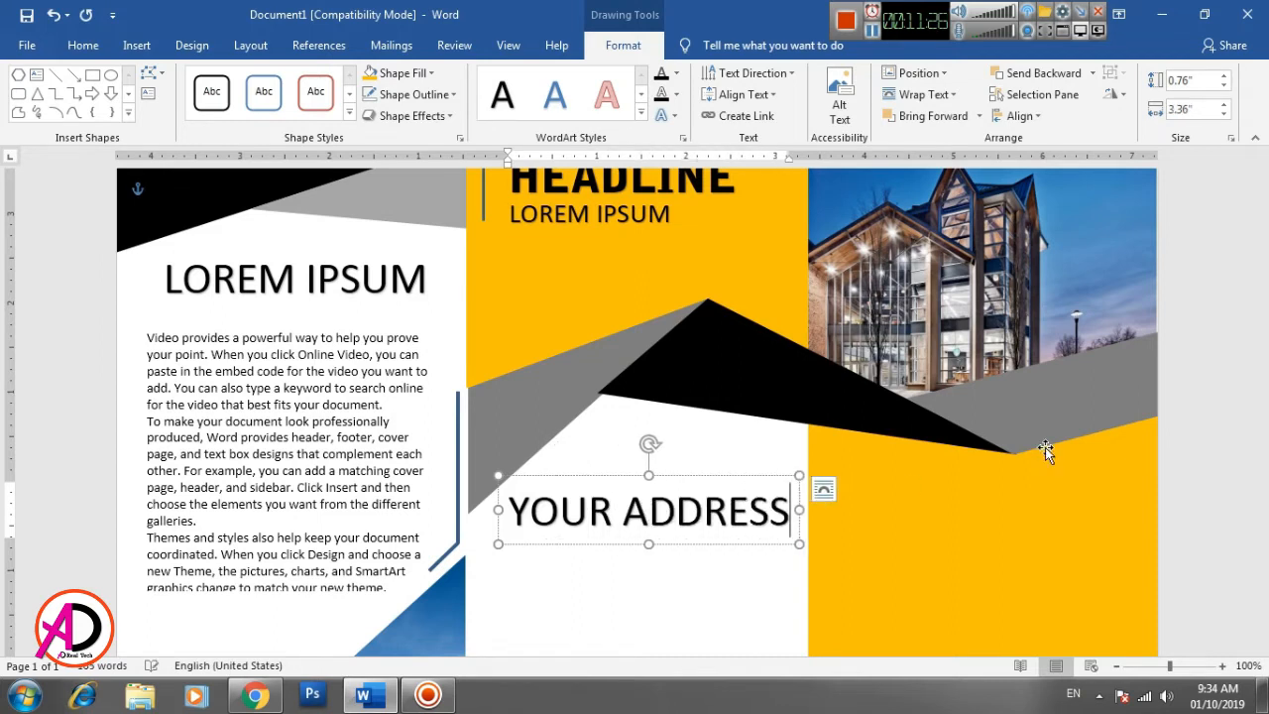
drag(756, 477, 753, 486)
- Make the whole YOUR ADDRESS heading bold
triple_click(714, 524)
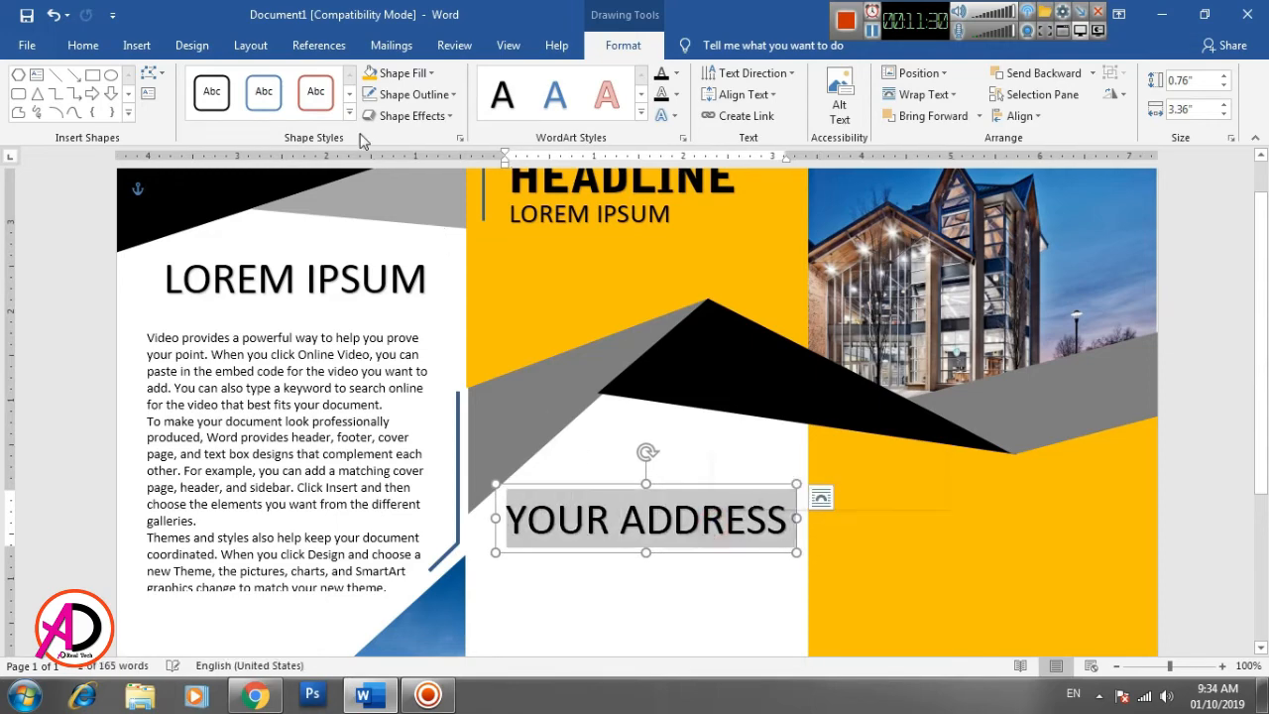
click(82, 45)
click(165, 109)
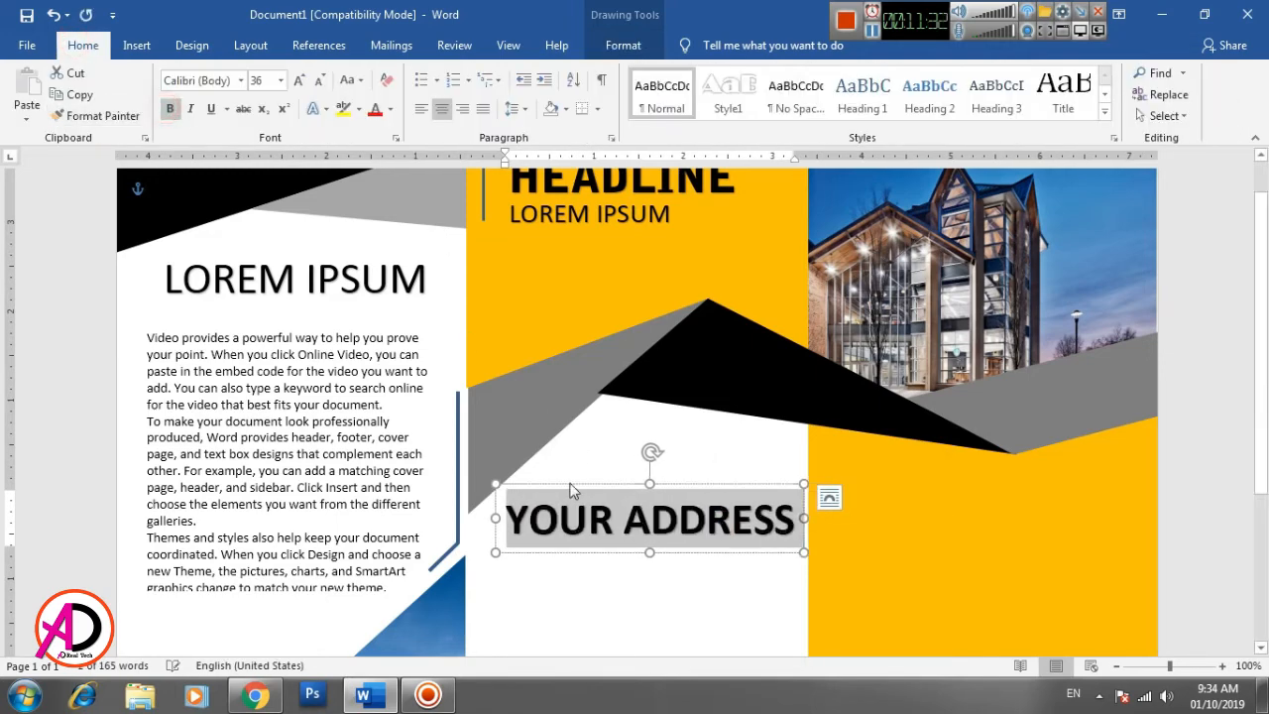
click(599, 517)
click(669, 601)
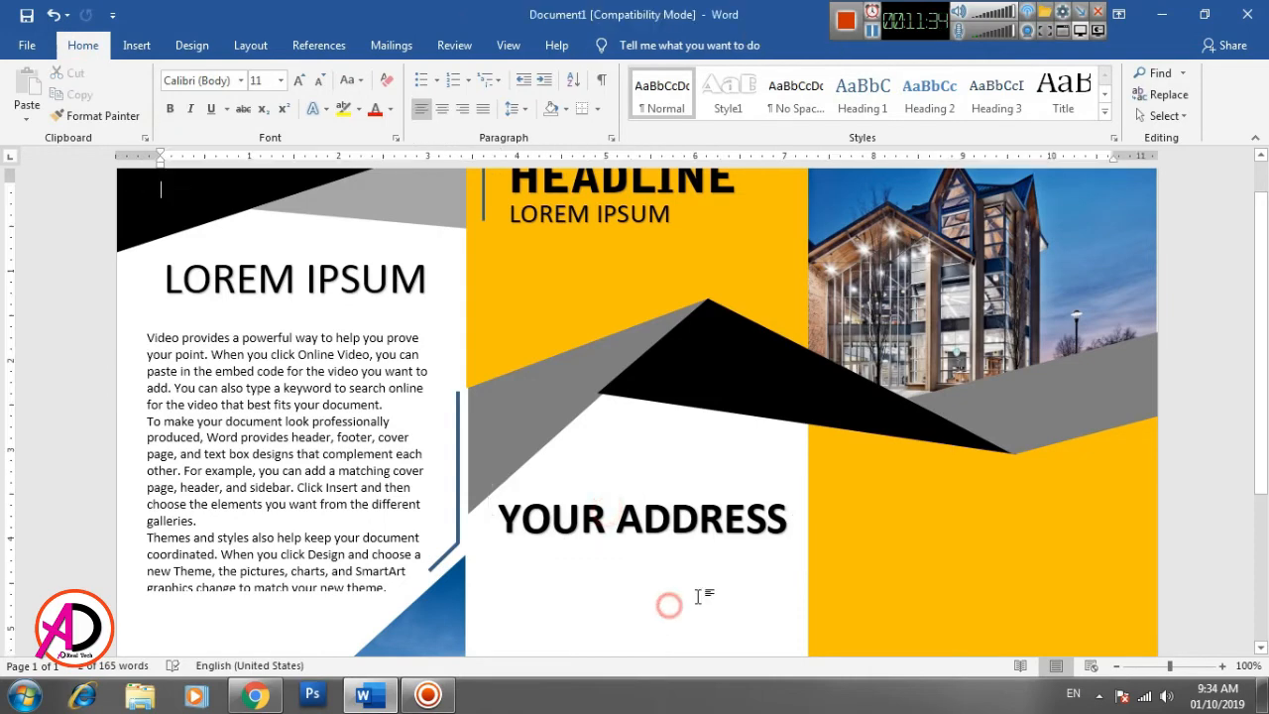
- Duplicate the first panel's body text box and place the copy in the middle panel directly beneath YOUR ADDRESS
scroll(708, 593, down, 3)
click(198, 300)
scroll(369, 263, up, 2)
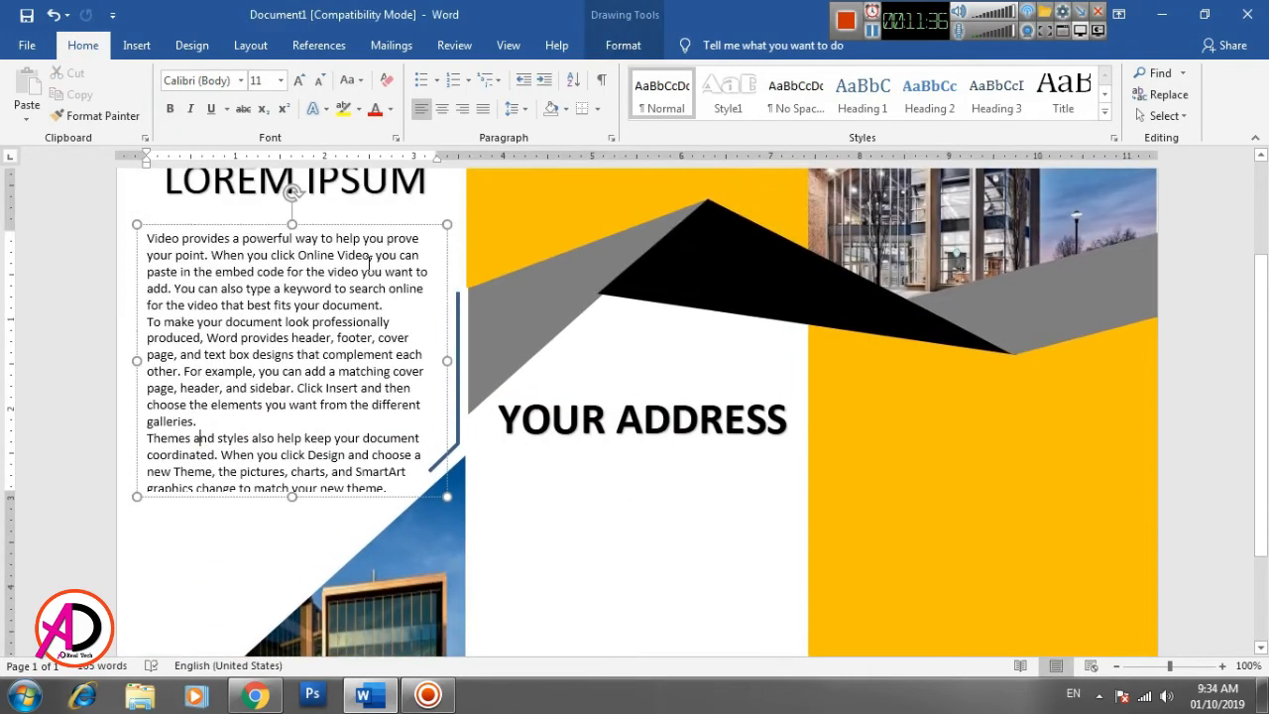
click(397, 224)
key(ctrl+v)
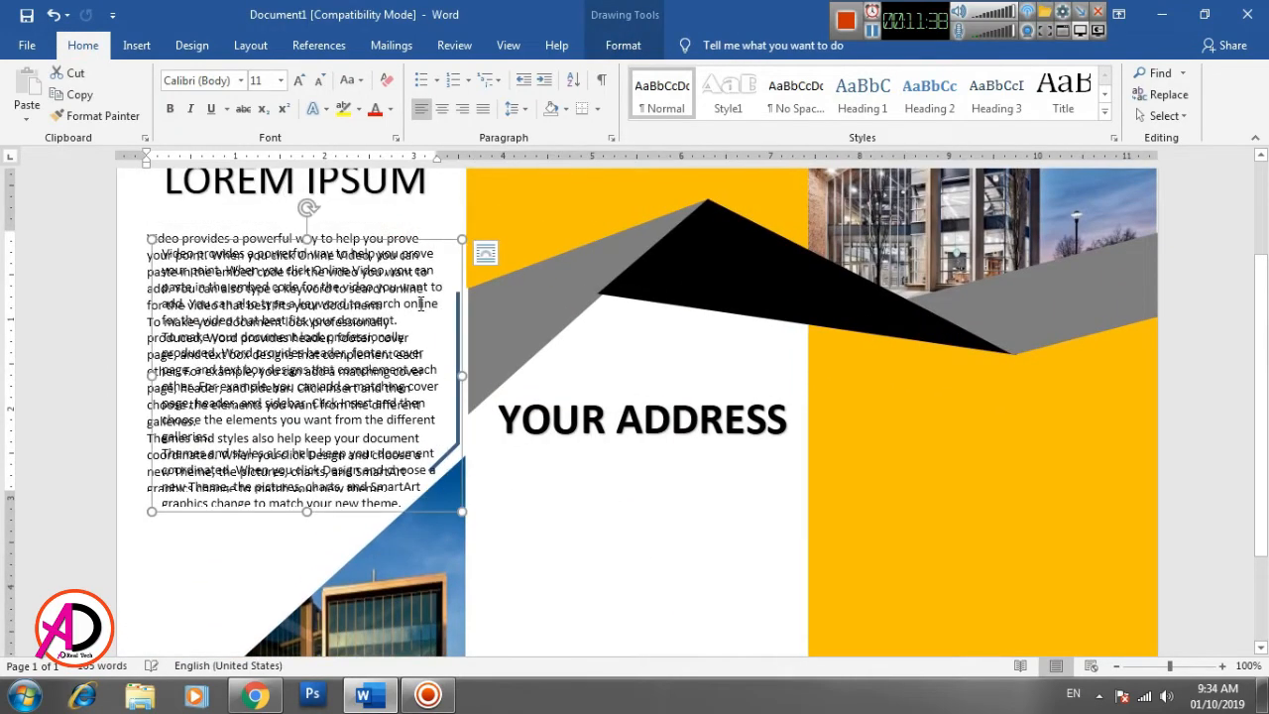
drag(446, 247, 770, 445)
scroll(717, 595, down, 3)
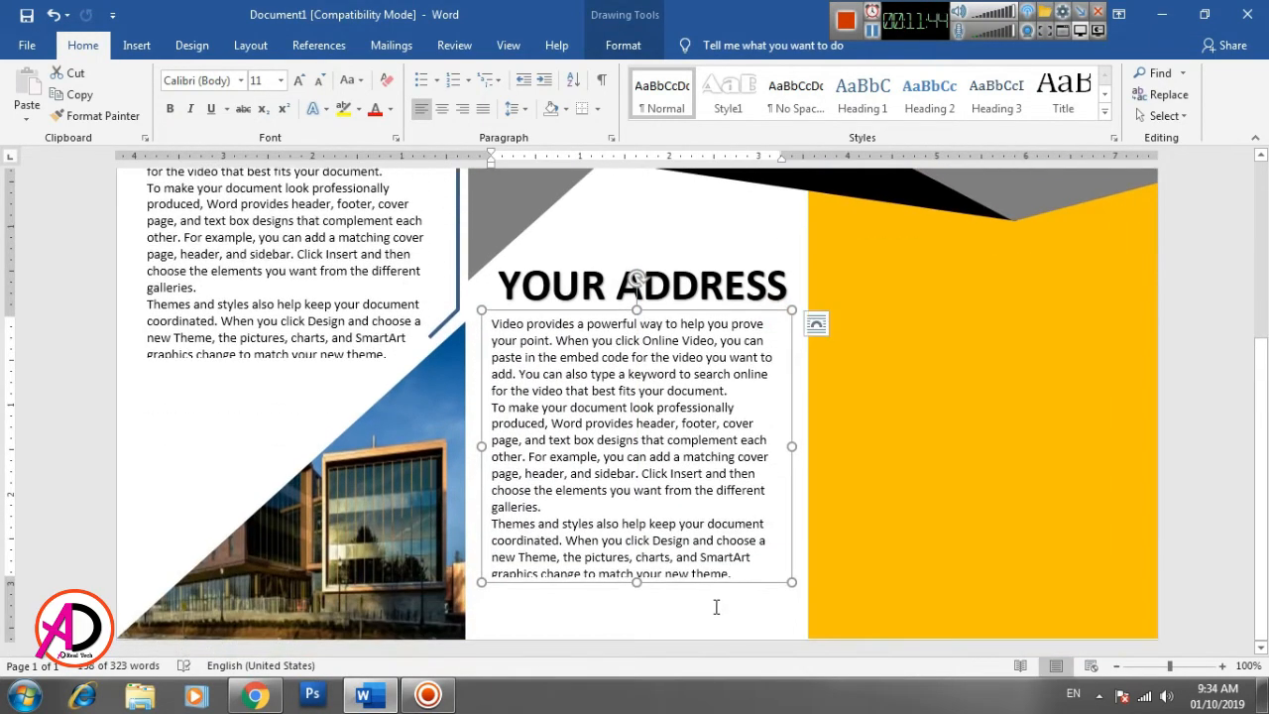
click(709, 608)
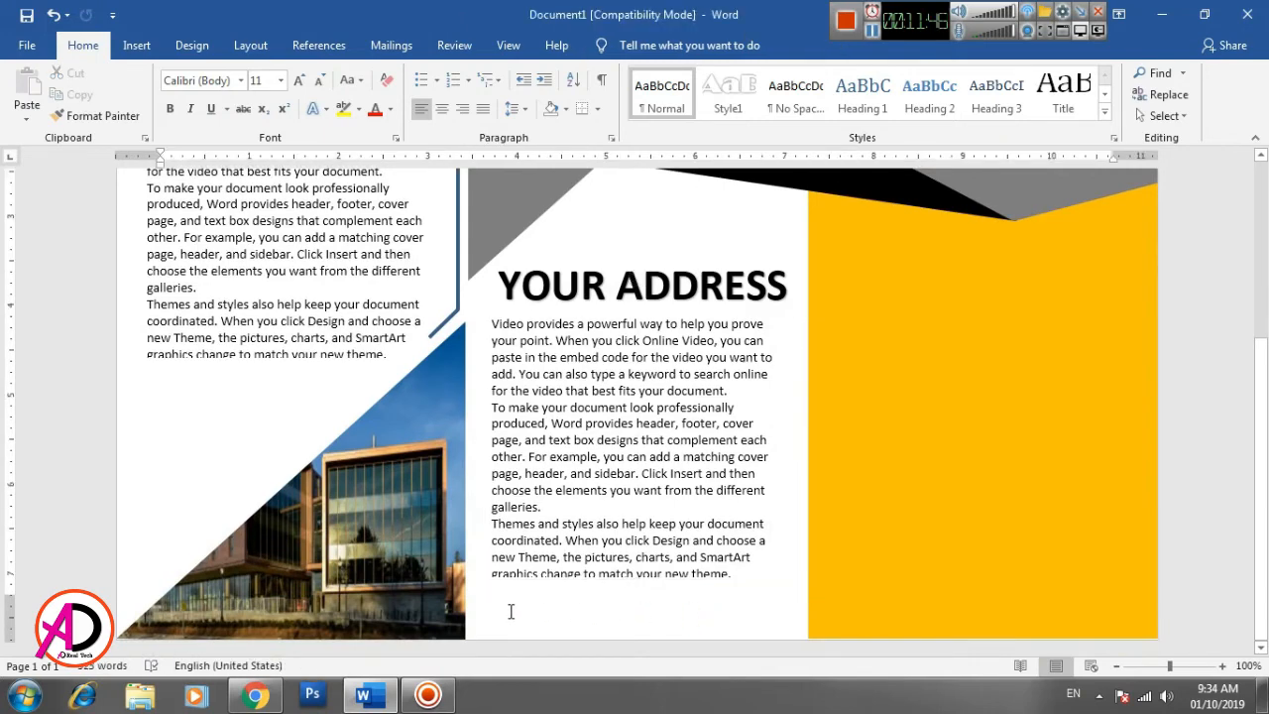
- Copy the first panel's LOREM IPSUM heading to the foot of the middle panel, just beneath the body text
scroll(587, 469, up, 3)
scroll(337, 300, up, 2)
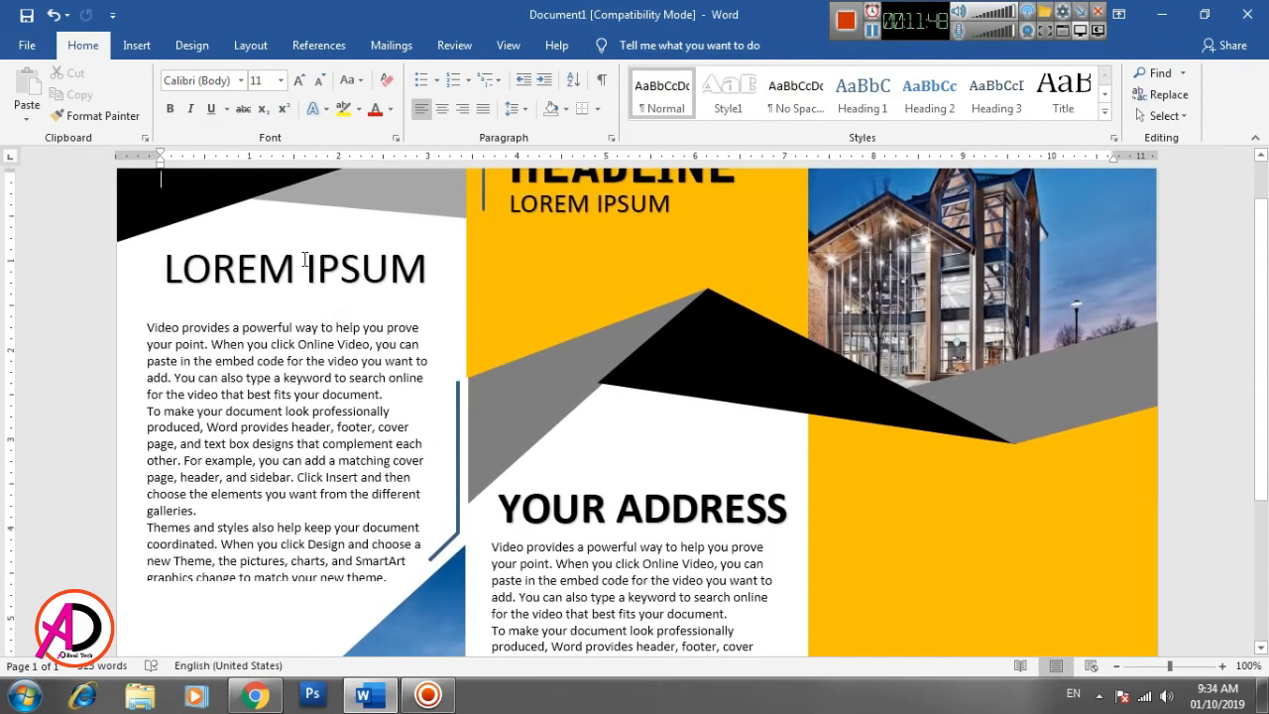
click(307, 260)
click(348, 234)
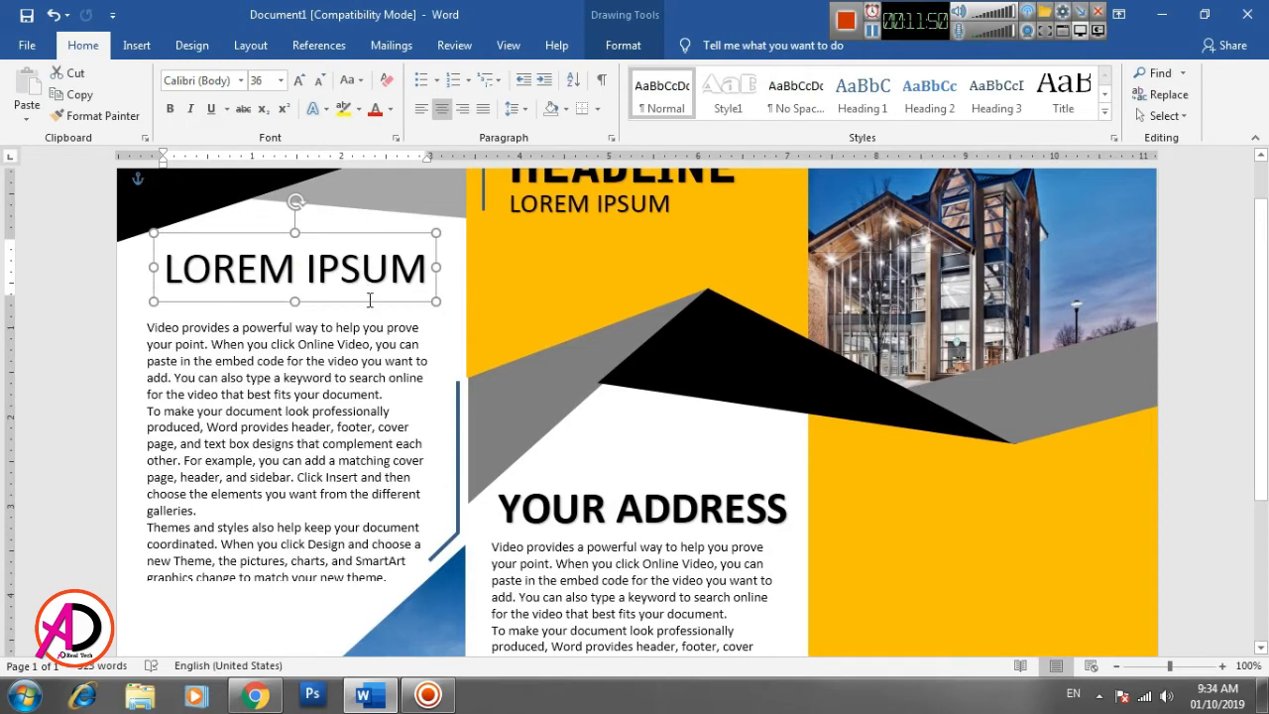
drag(370, 301, 634, 546)
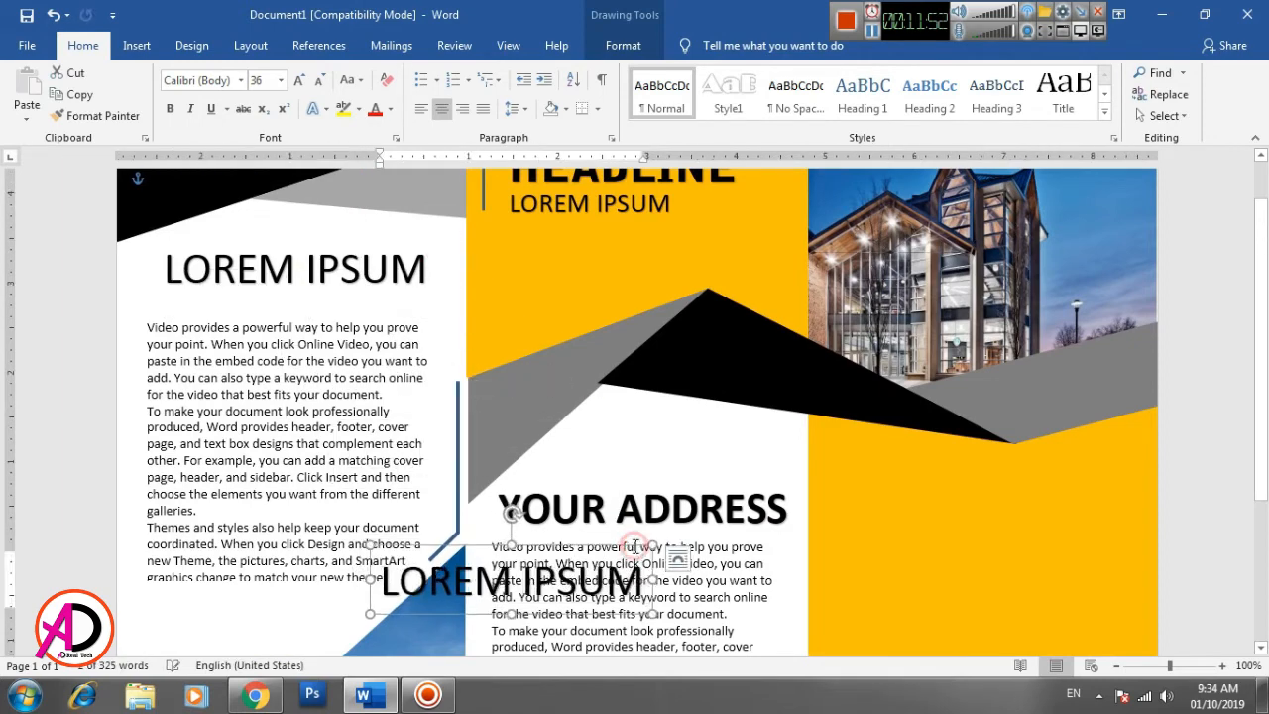
scroll(635, 546, down, 3)
drag(540, 369, 702, 584)
scroll(662, 565, down, 1)
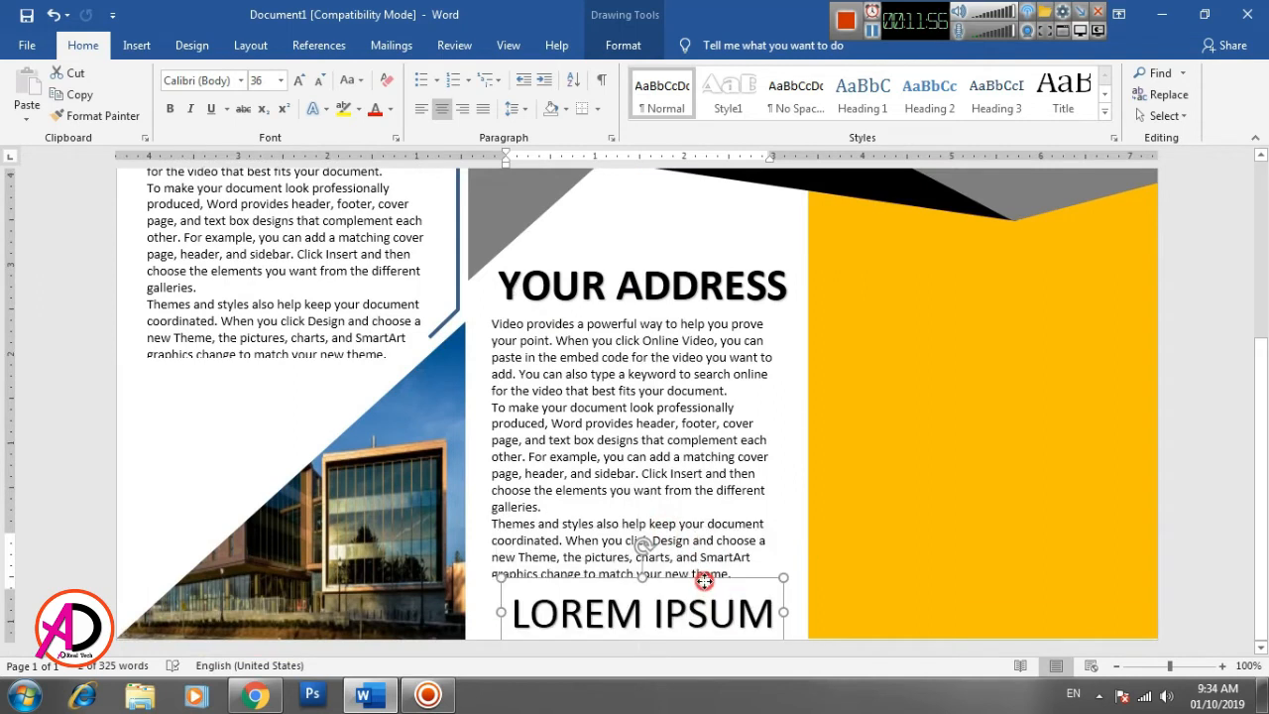
- Reduce the copied LOREM IPSUM text at the foot of the middle panel to 19 pt
double_click(702, 623)
triple_click(701, 623)
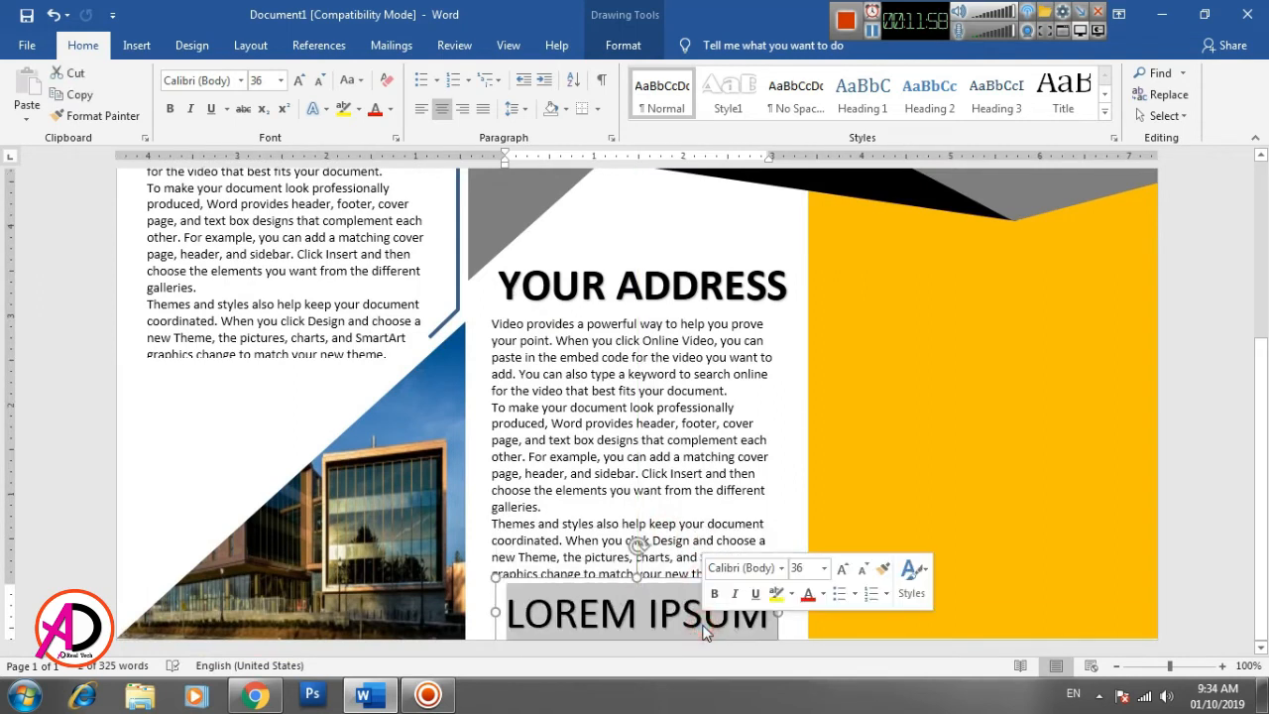
key(ctrl+bracketleft)
key(ctrl+bracketleft)
key(ctrl+bracketleft)
key(ctrl+bracketleft)
key(ctrl+bracketleft)
key(ctrl+bracketleft)
key(ctrl+bracketleft)
key(ctrl+bracketleft)
key(ctrl+bracketleft)
key(ctrl+bracketleft)
key(ctrl+bracketleft)
key(ctrl+bracketleft)
key(ctrl+bracketleft)
key(ctrl+bracketleft)
key(ctrl+bracketleft)
key(ctrl+bracketleft)
key(ctrl+bracketleft)
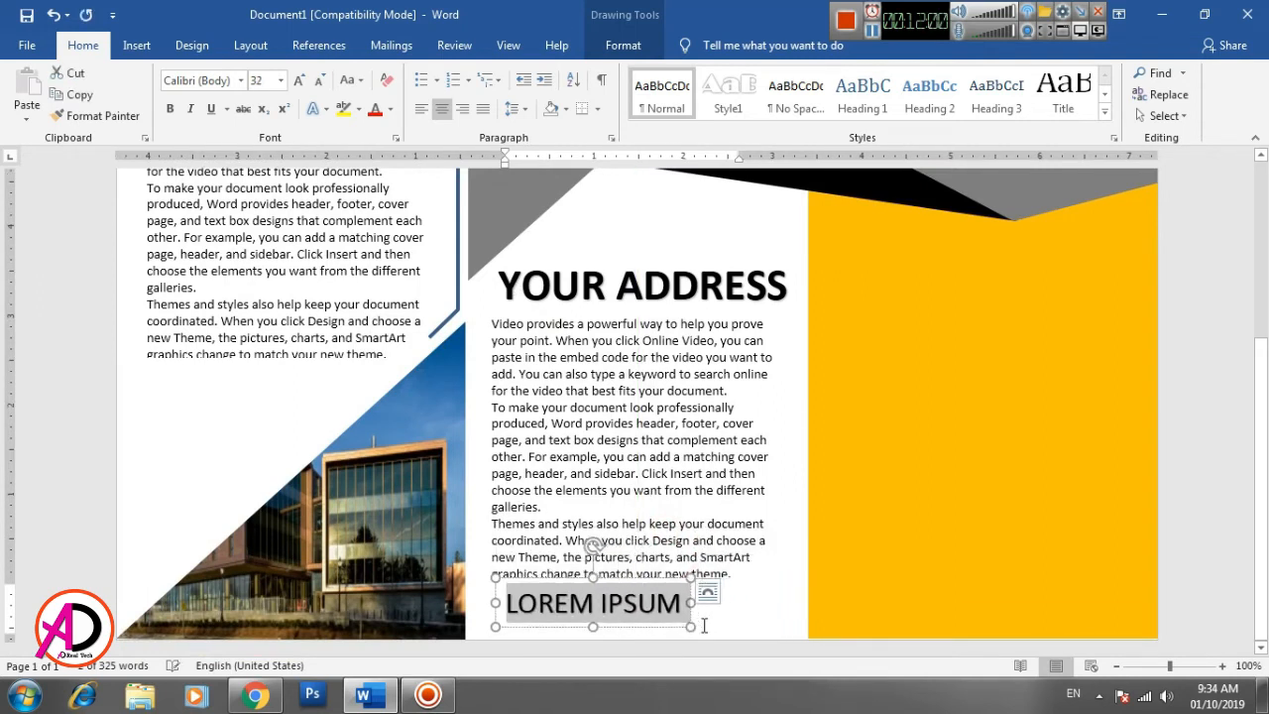
text(WWW)
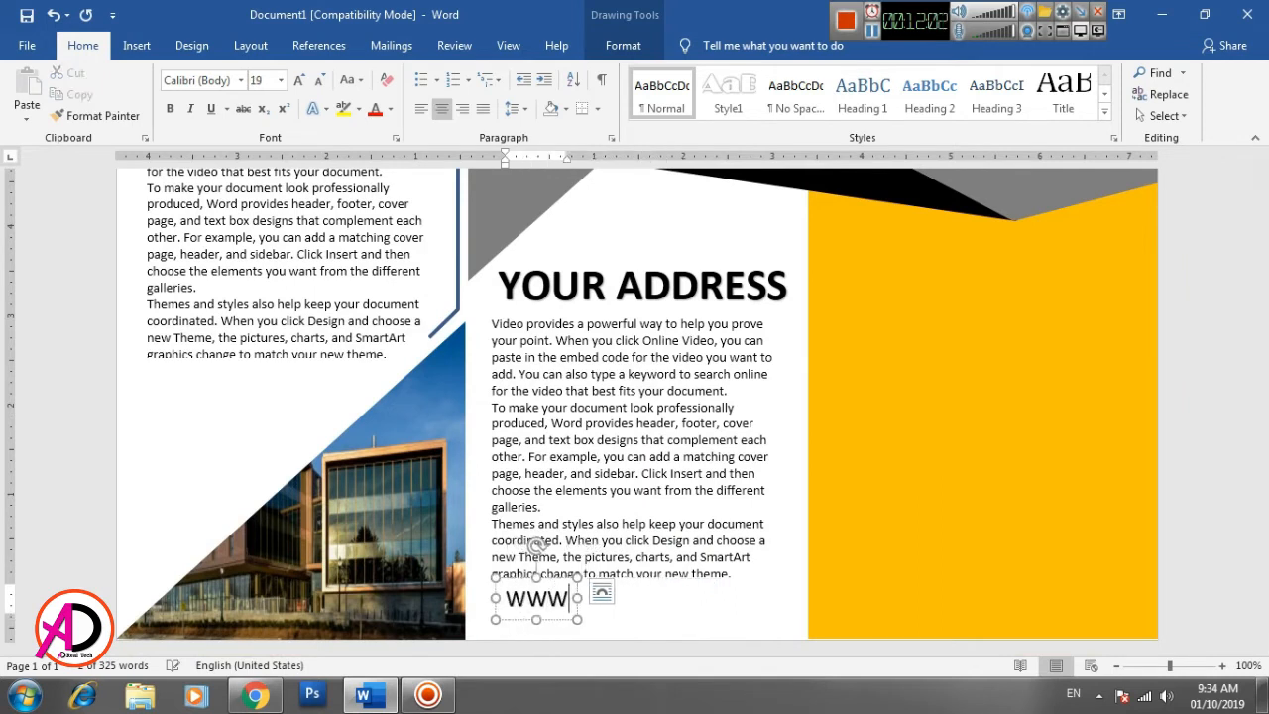
text(.WEB)
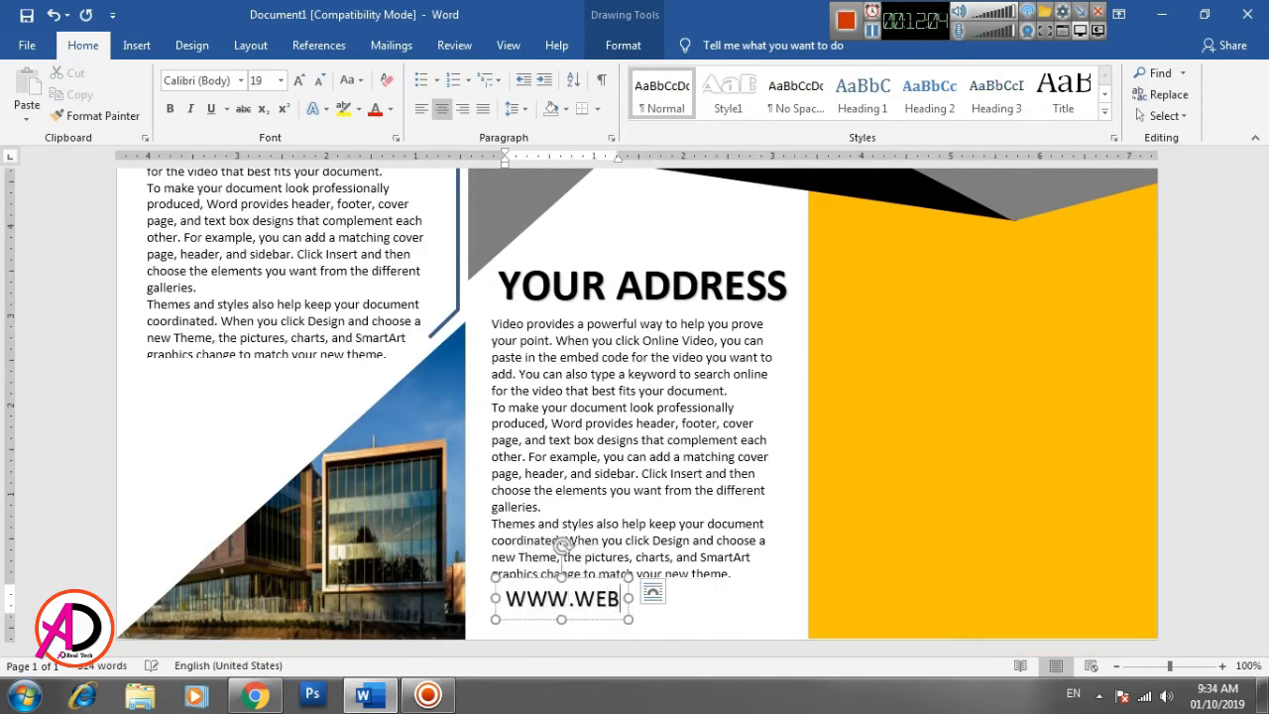
text(SE)
key(BackSpace)
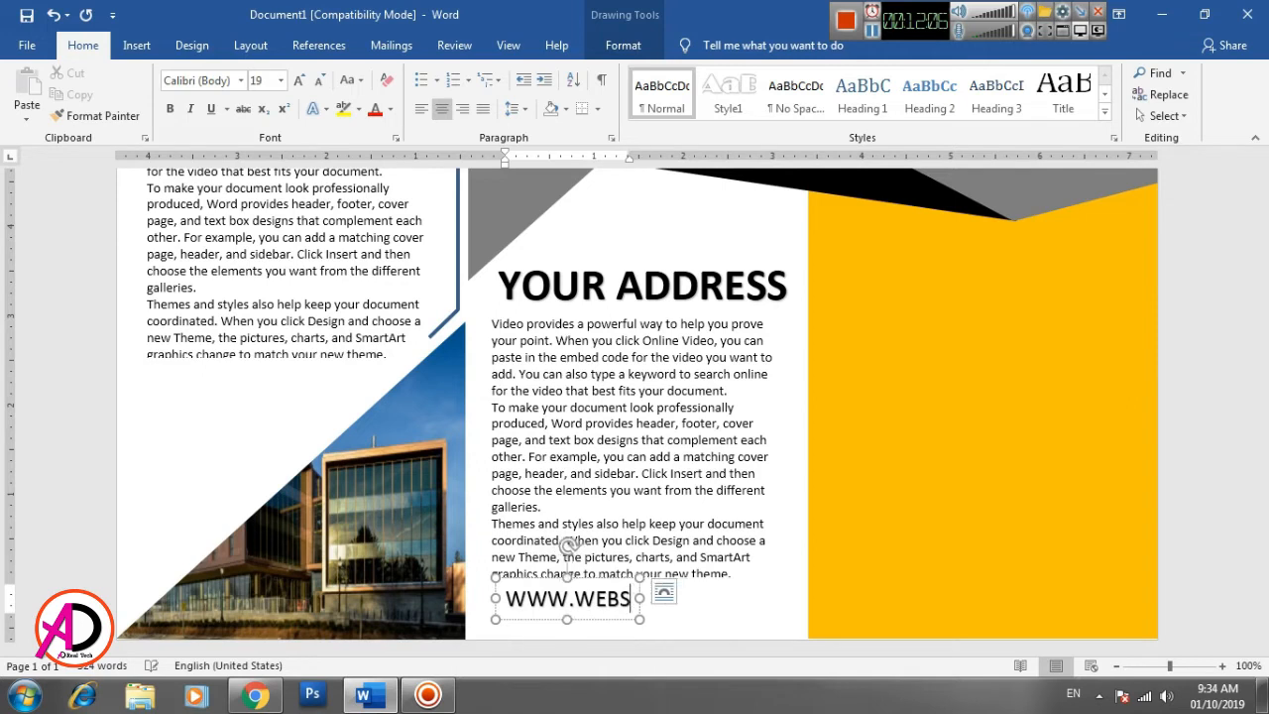
text(ITE.COM)
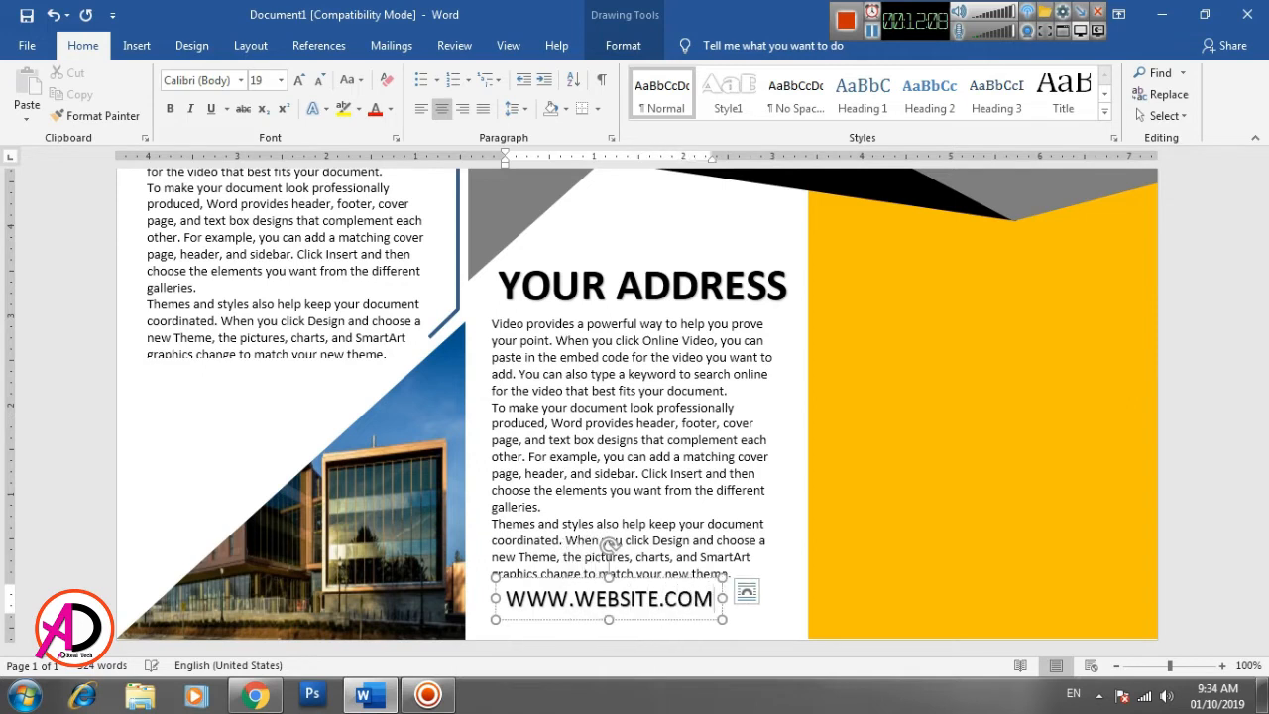
key(ctrl+a)
key(ctrl+shift+comma)
key(ctrl+shift+comma)
key(ctrl+shift+comma)
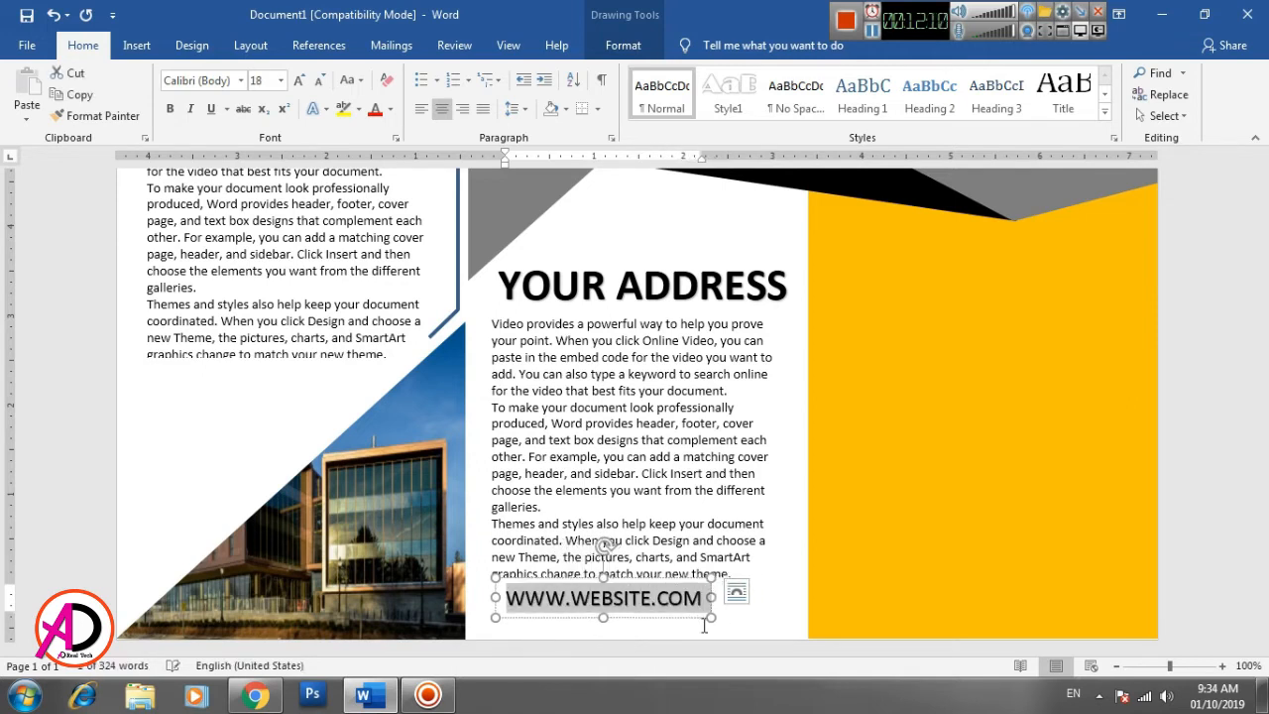
key(ctrl+shift+comma)
key(ctrl+shift+comma)
key(ctrl+shift+comma)
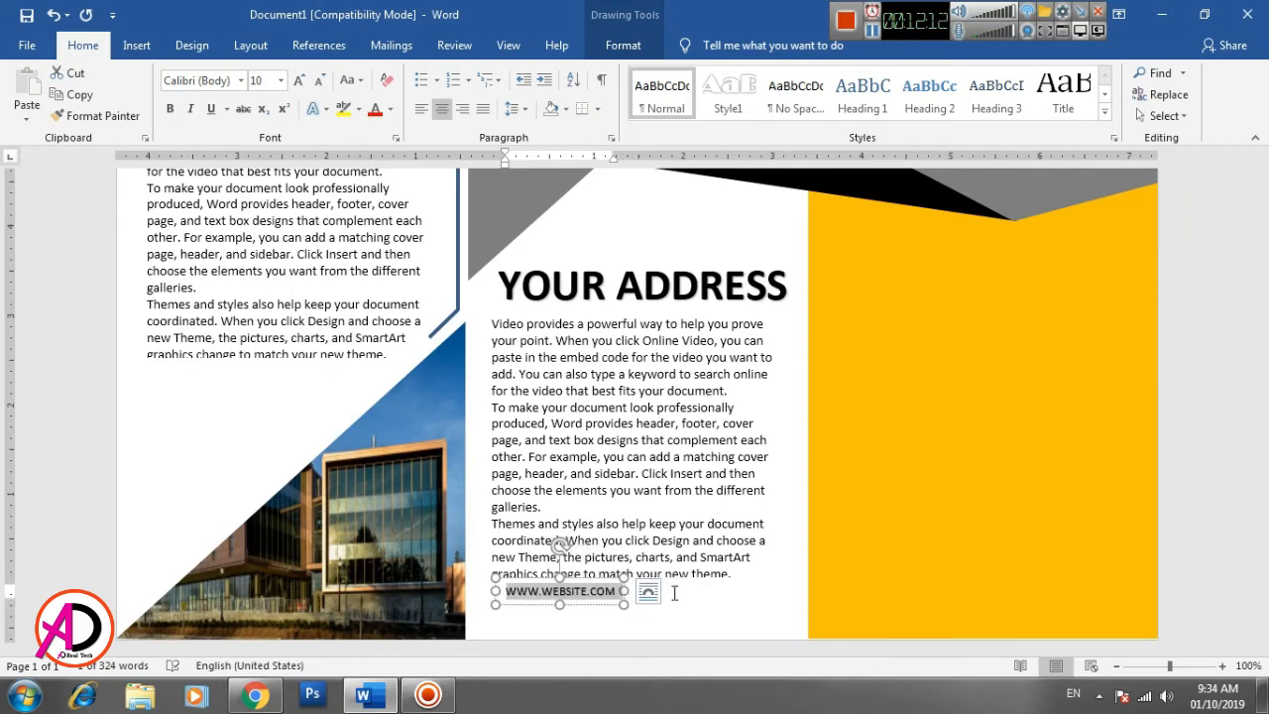
drag(589, 609, 649, 629)
click(733, 605)
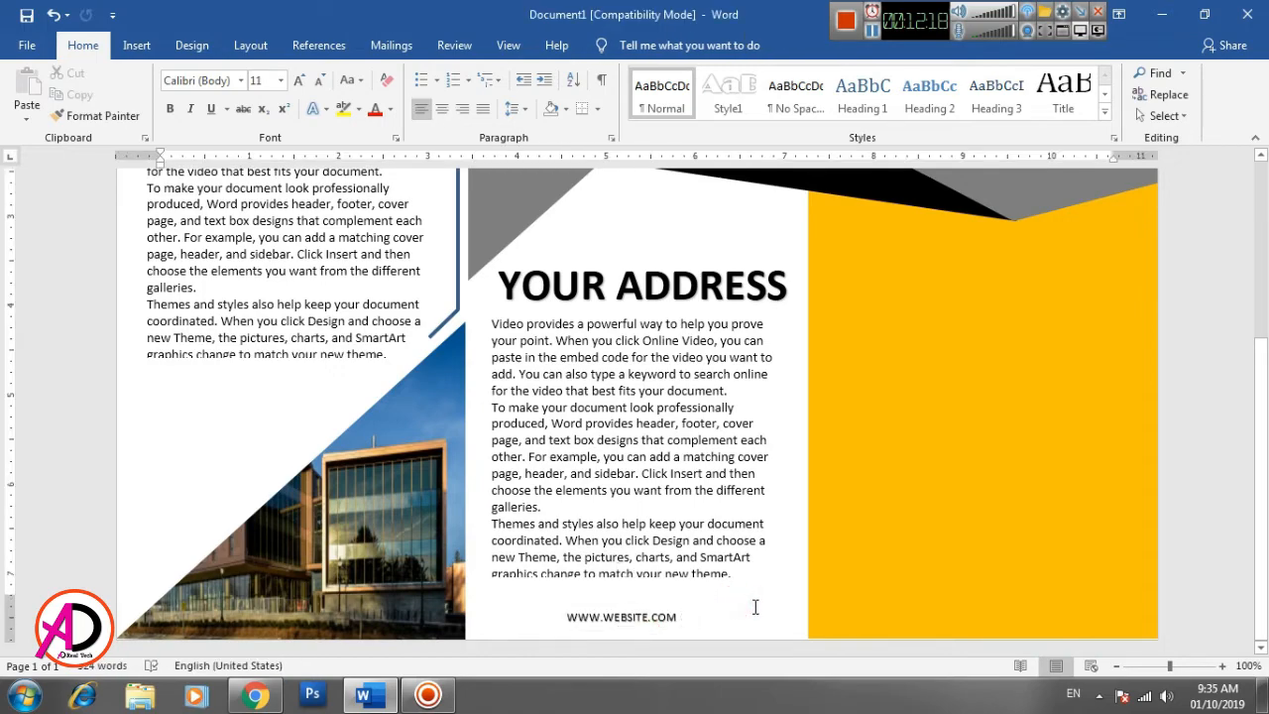
scroll(753, 603, up, 1)
scroll(753, 604, down, 1)
scroll(866, 547, up, 6)
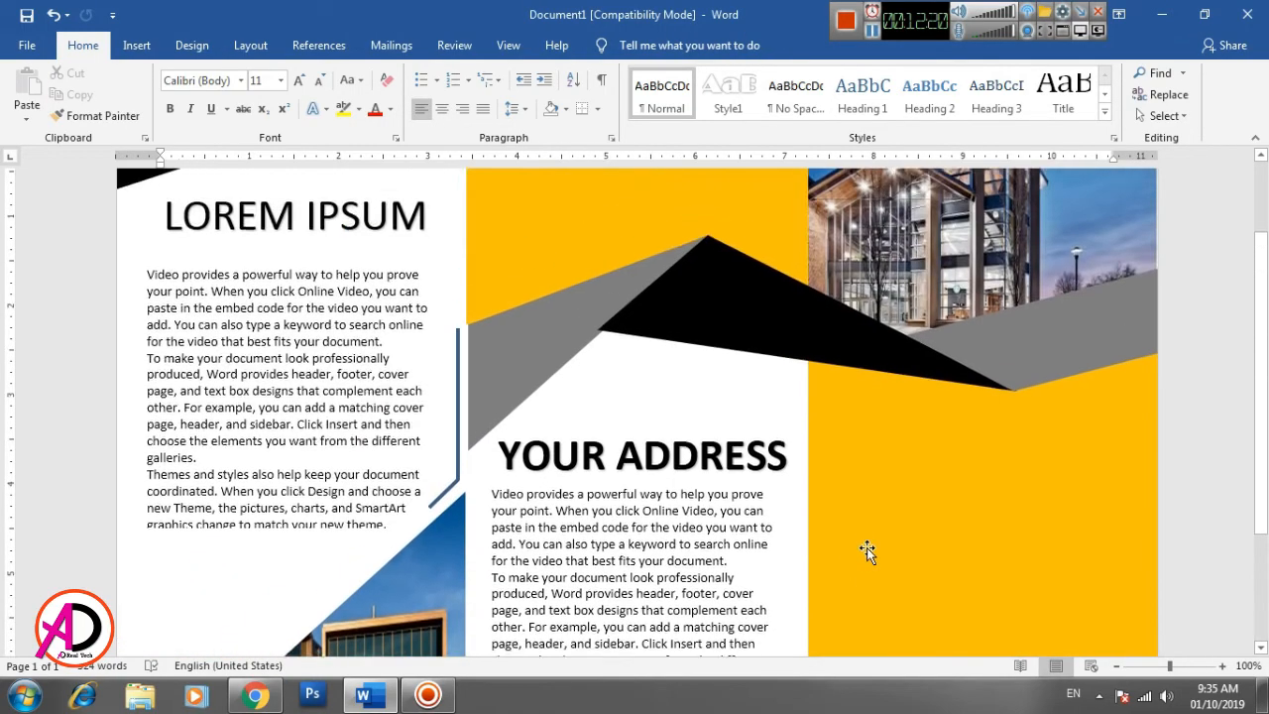
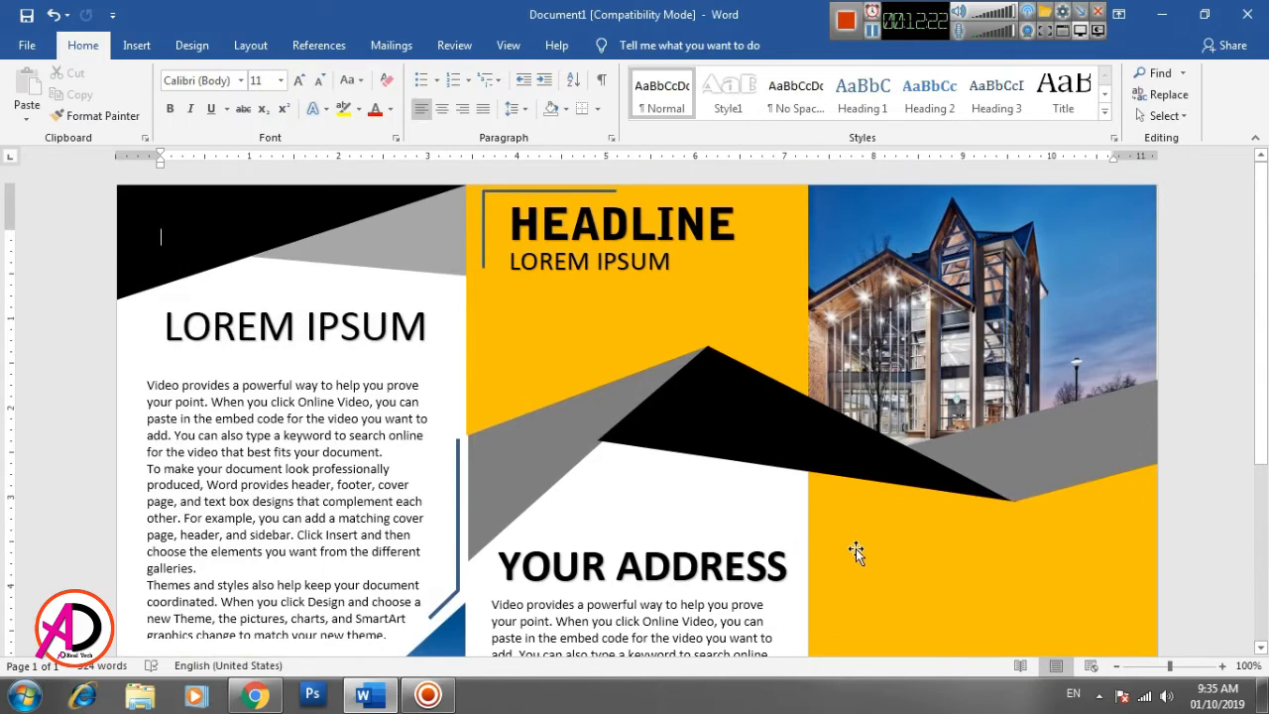
- Draw a rectangle about 0.59" high and 2.69" wide over the upper part of the right panel's building picture
click(135, 46)
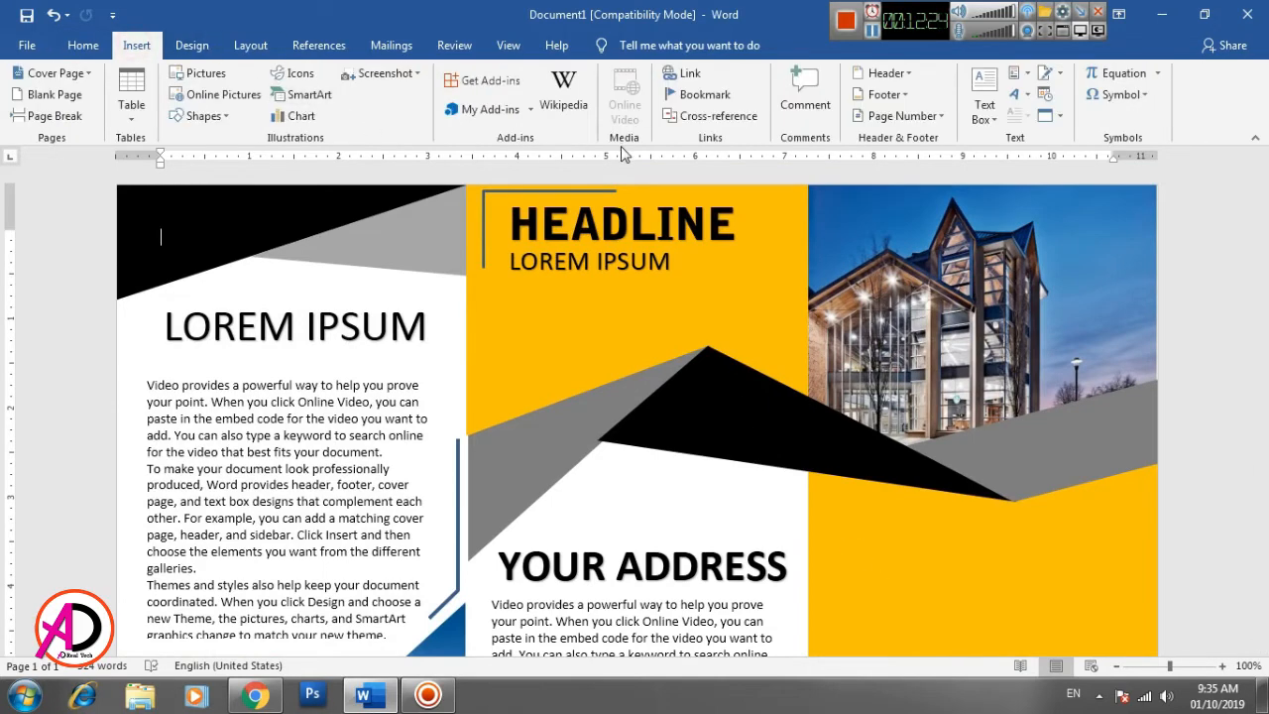
click(198, 116)
click(217, 174)
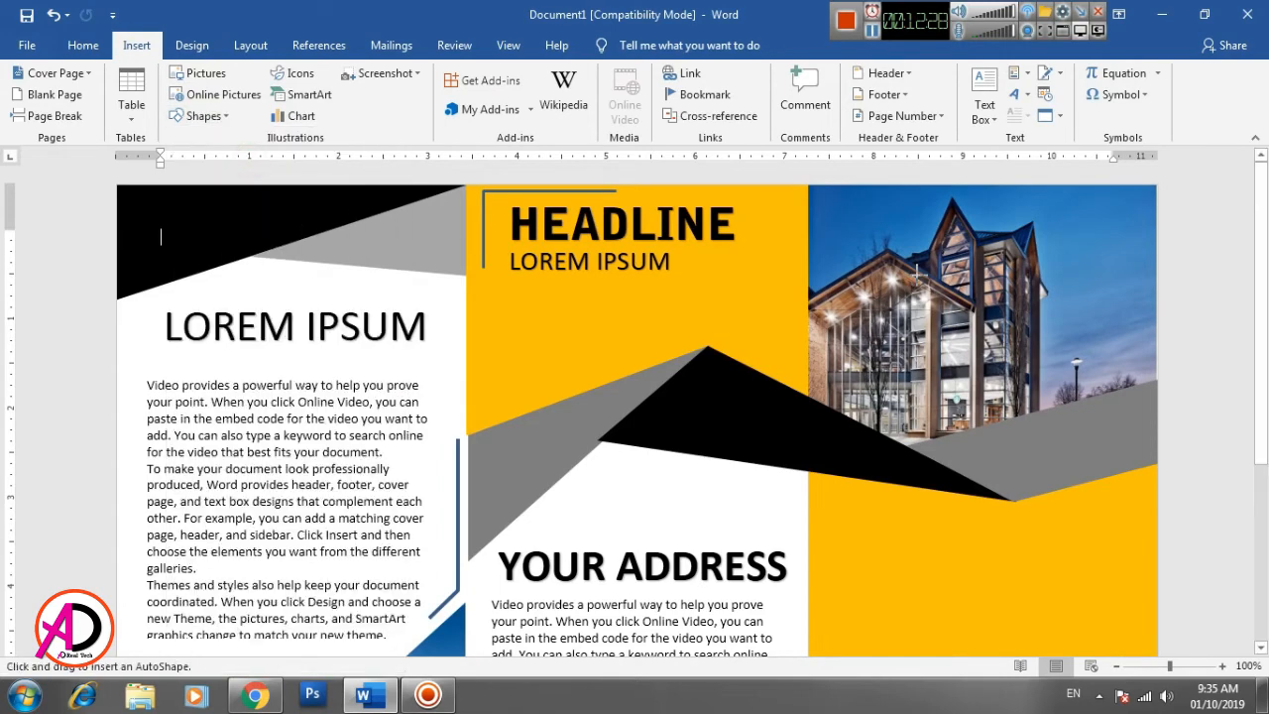
drag(880, 223, 1113, 290)
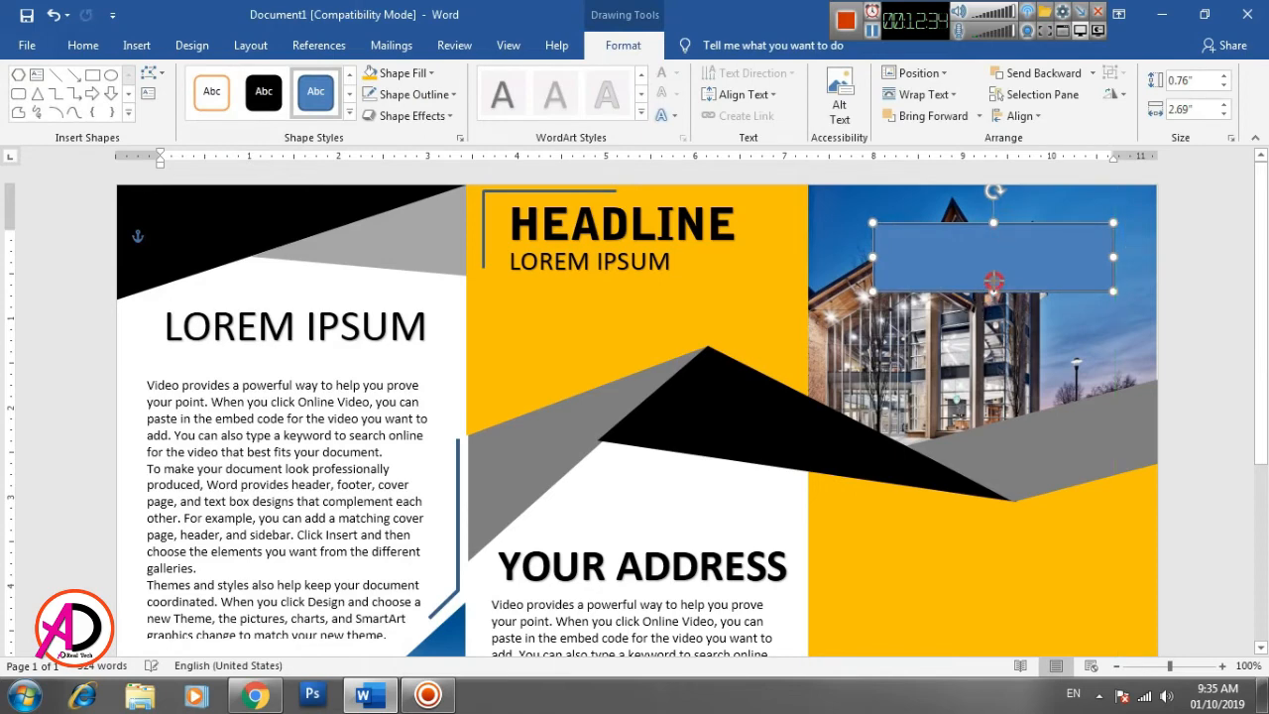
drag(989, 289, 990, 276)
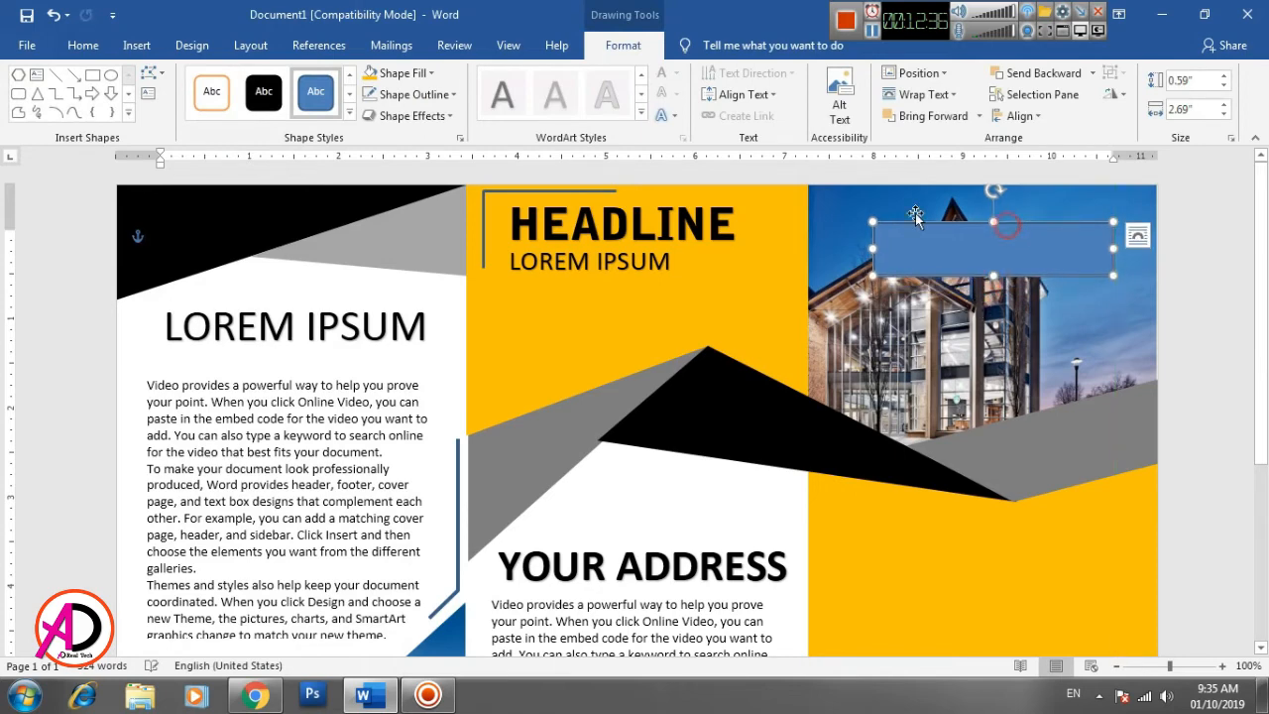
- Remove the rectangle's fill and give it a thick white outline
click(401, 74)
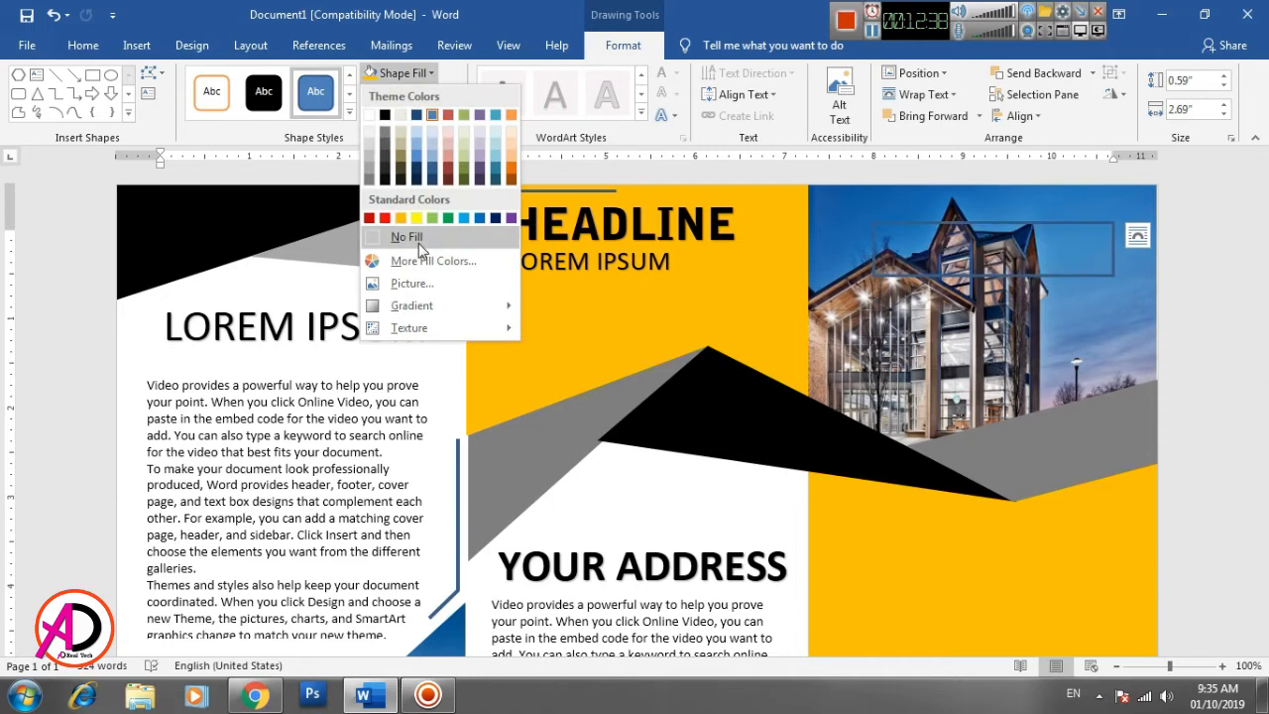
click(407, 238)
click(409, 94)
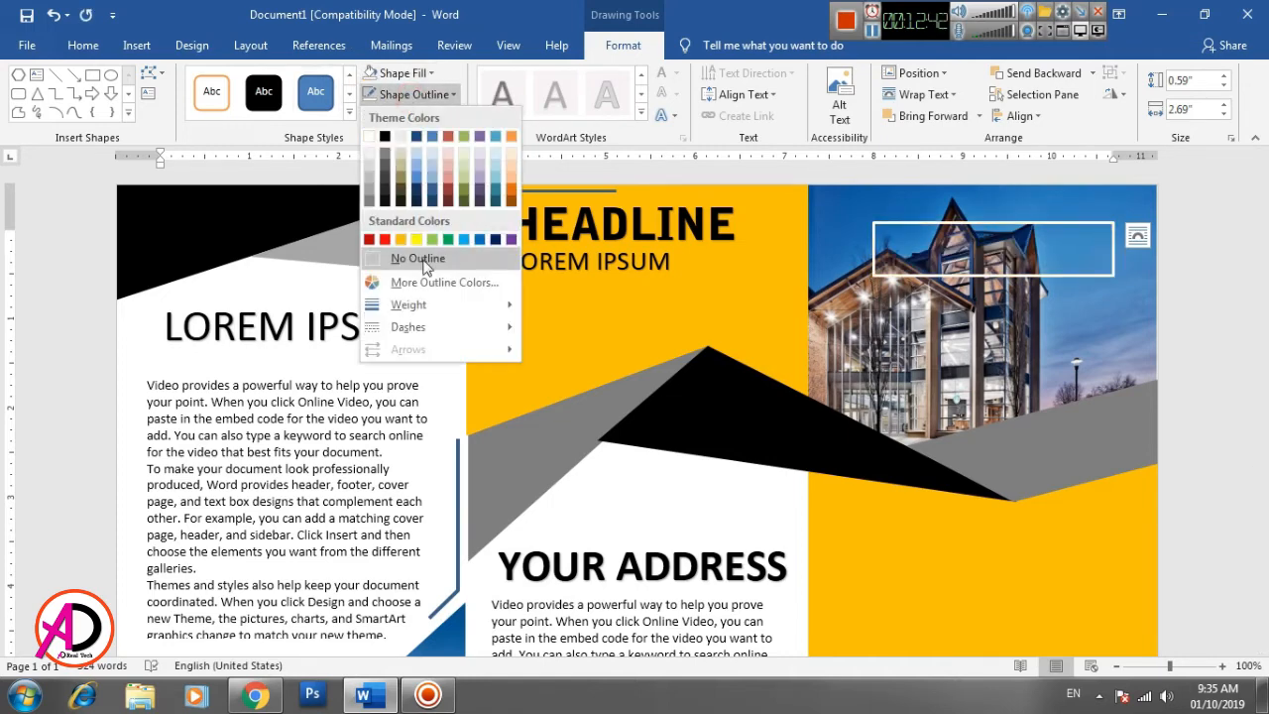
click(372, 138)
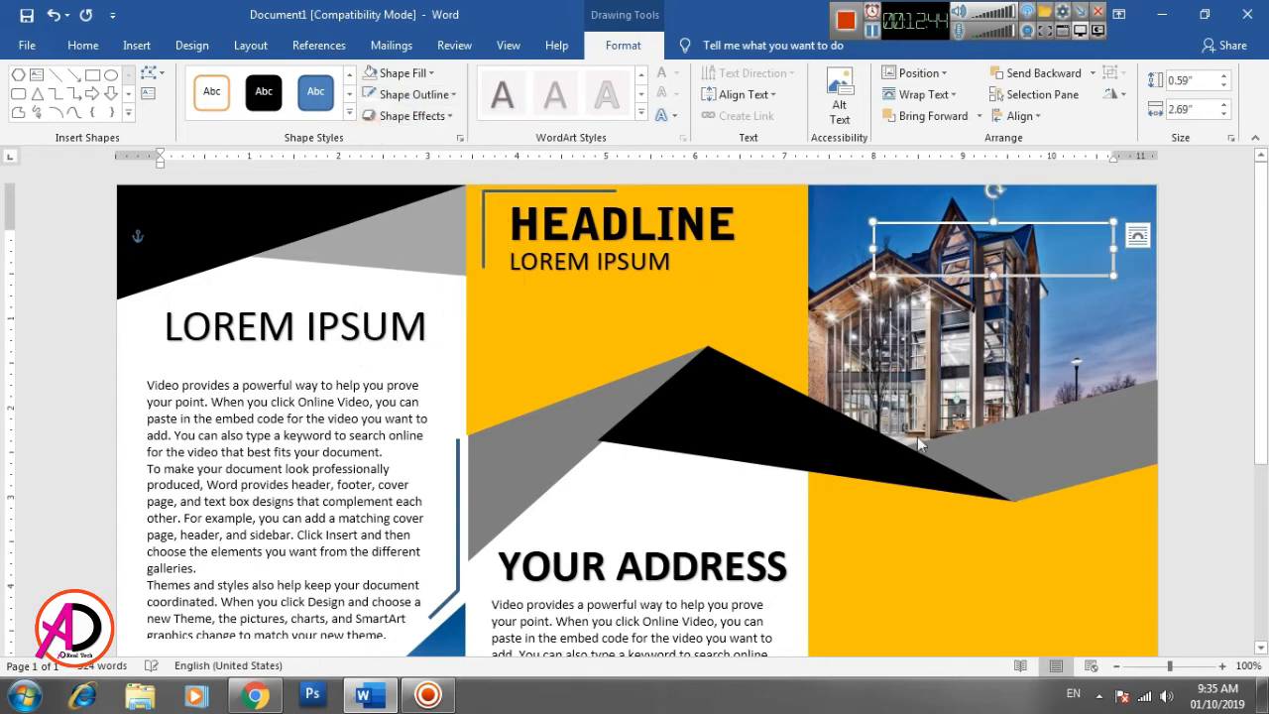
click(734, 507)
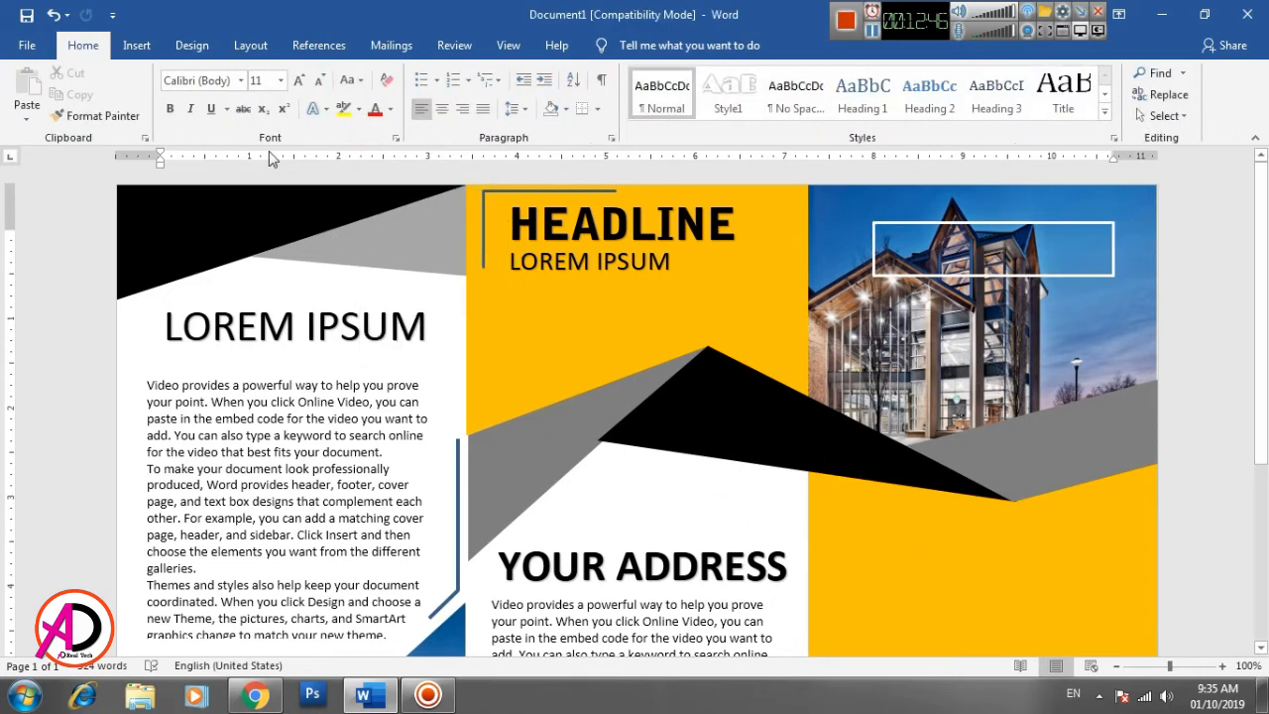
- Insert a plain black WordArt reading BROCHURE and move it onto the white-outlined rectangle in the right panel
click(136, 46)
click(1012, 94)
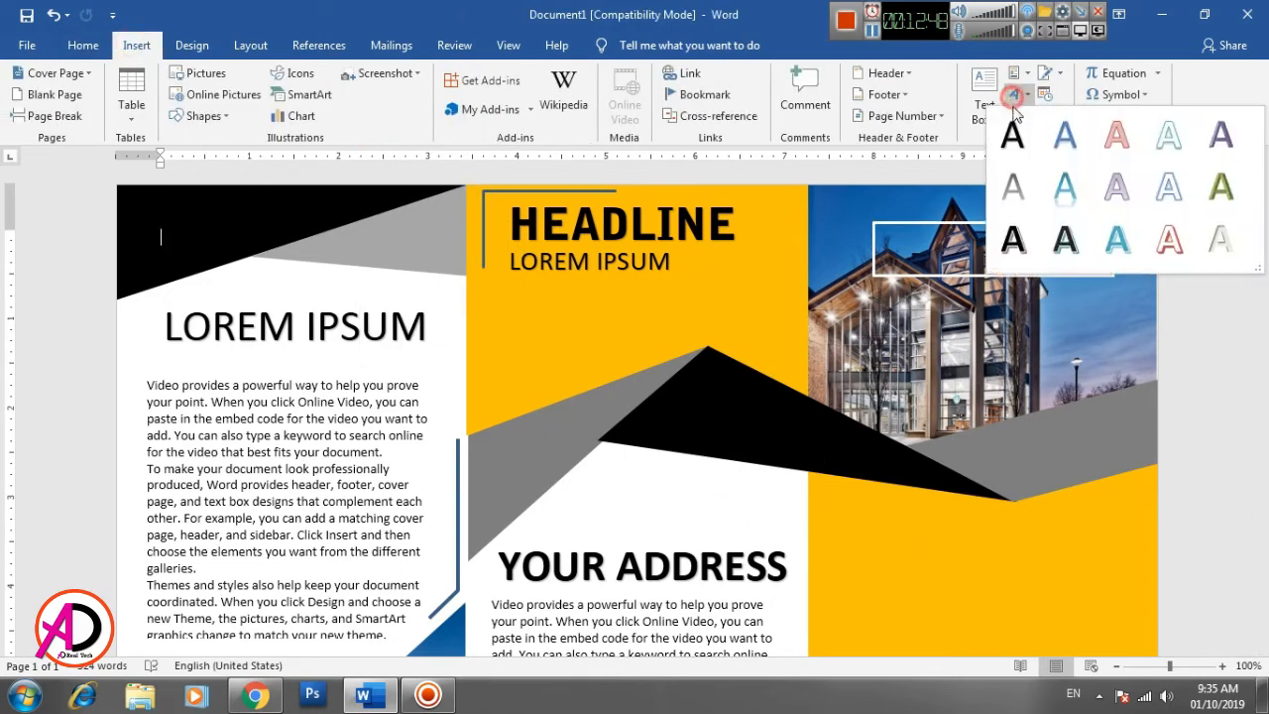
click(1012, 133)
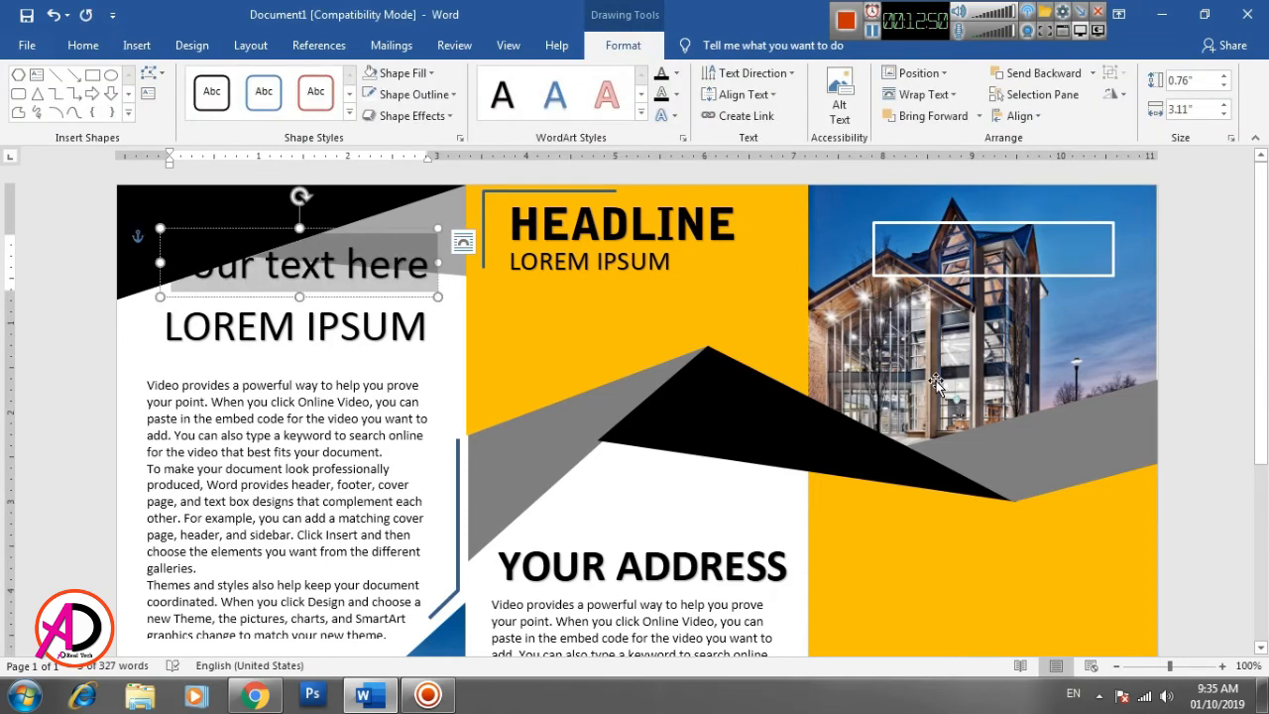
key(BackSpace)
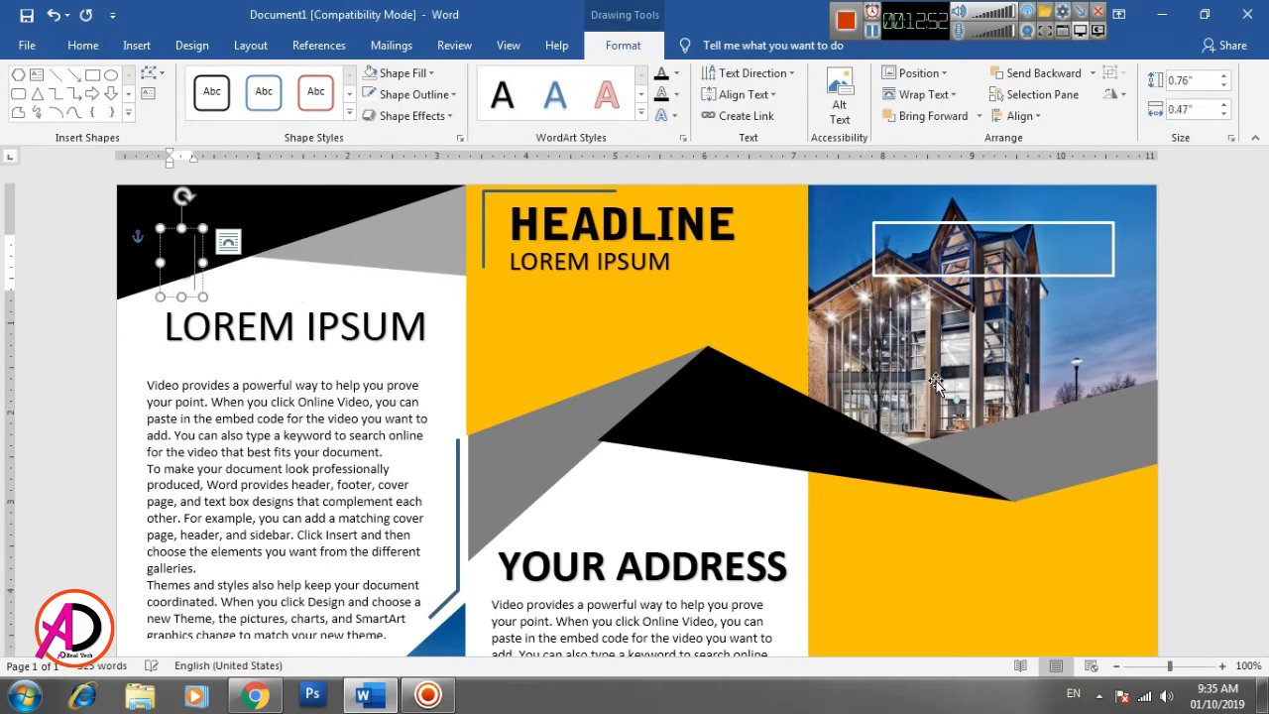
text(BROCHURE)
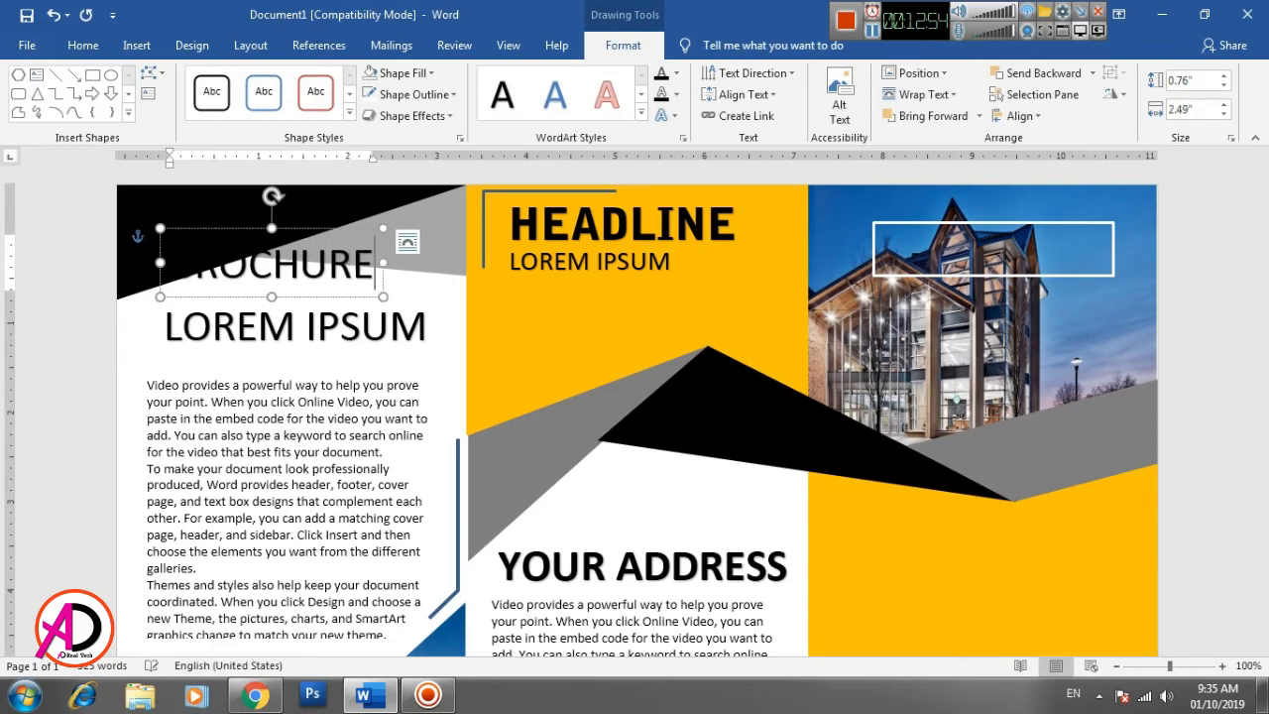
drag(329, 230, 1051, 212)
click(984, 255)
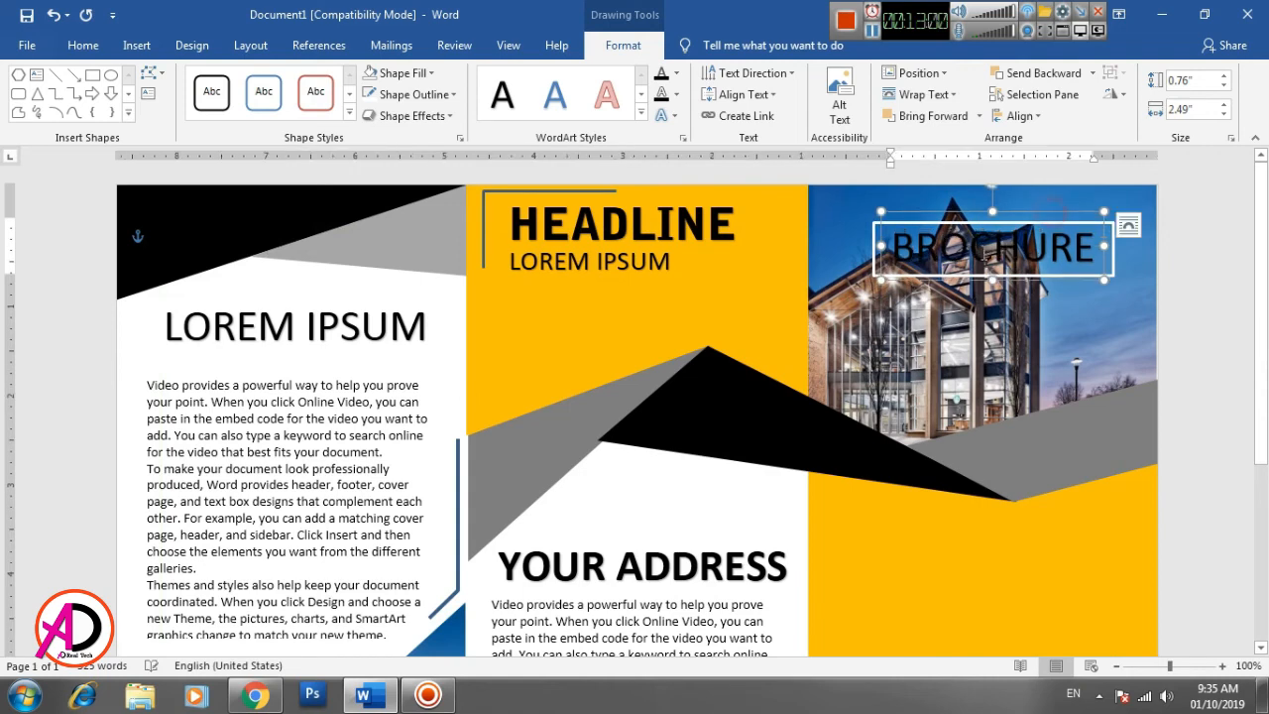
- Format the BROCHURE heading in white Bell Gothic Std Black
click(84, 45)
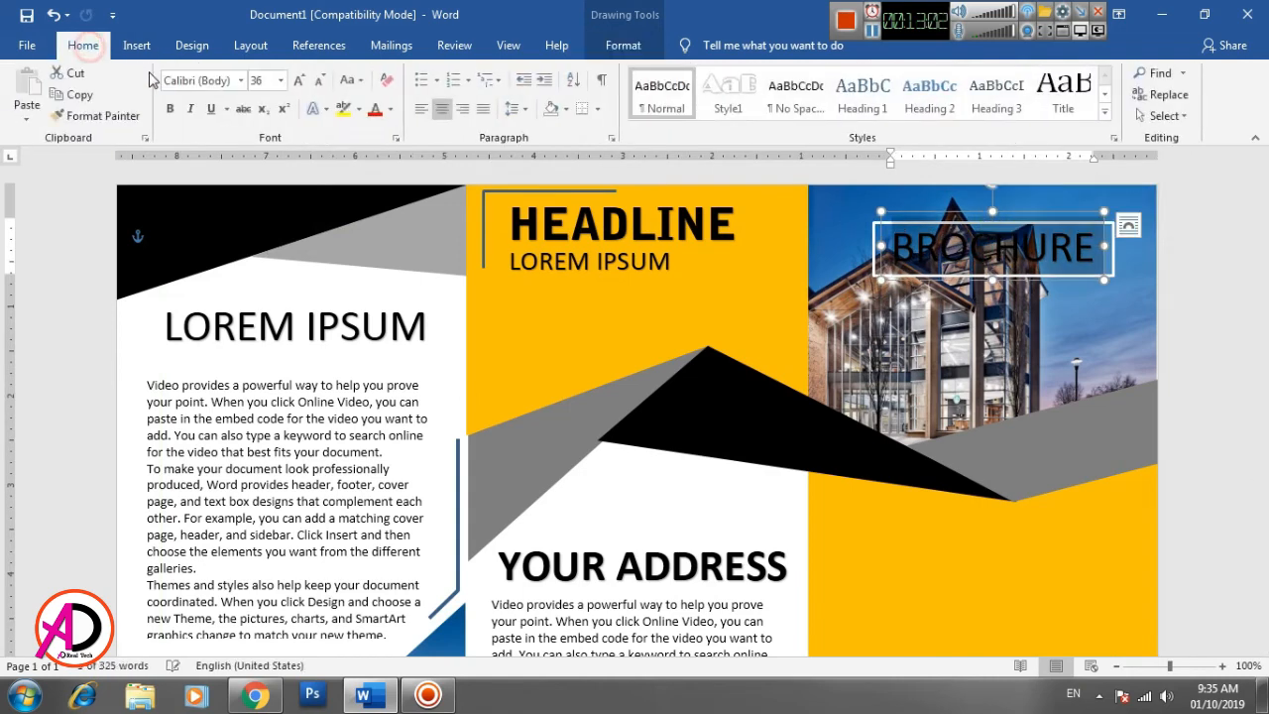
click(393, 111)
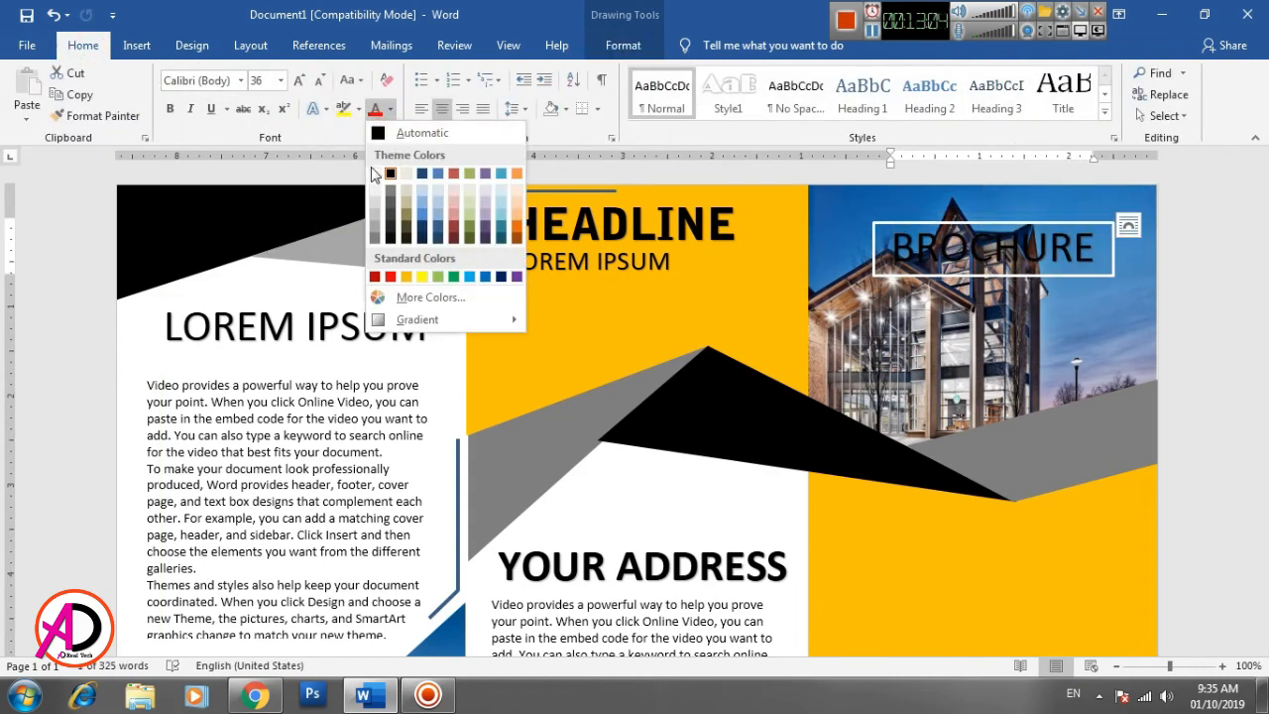
click(372, 168)
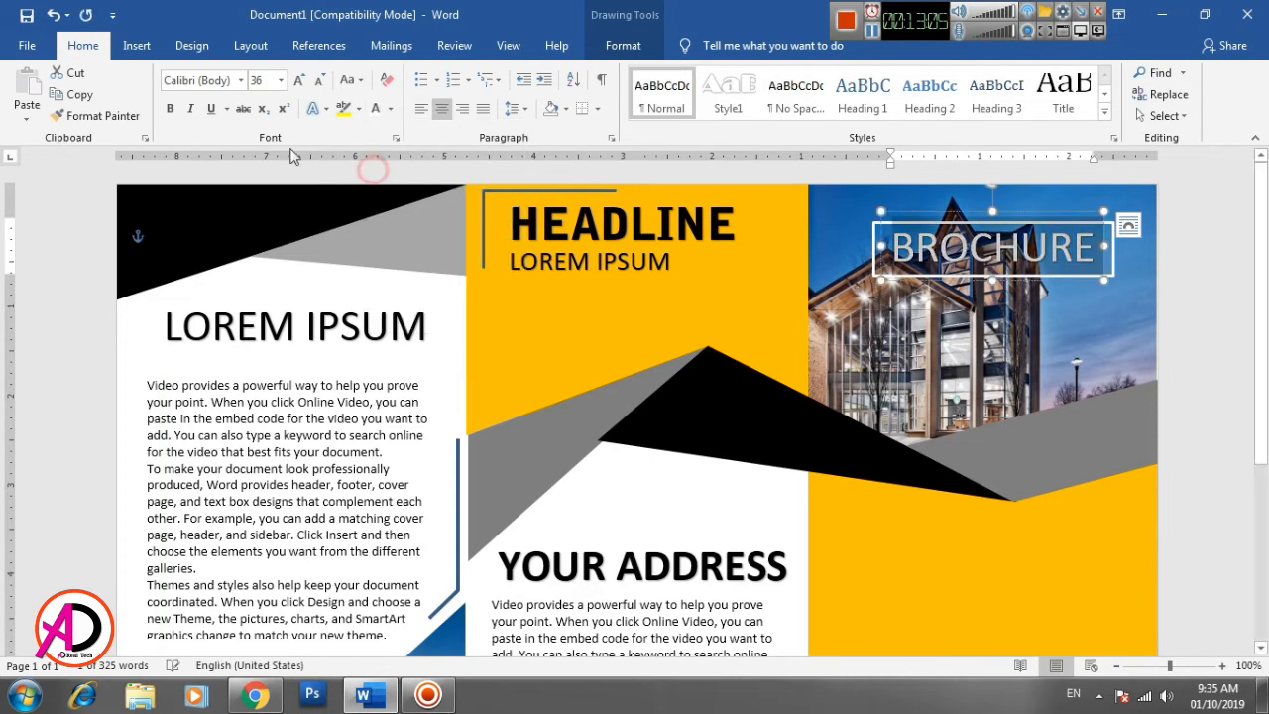
click(241, 81)
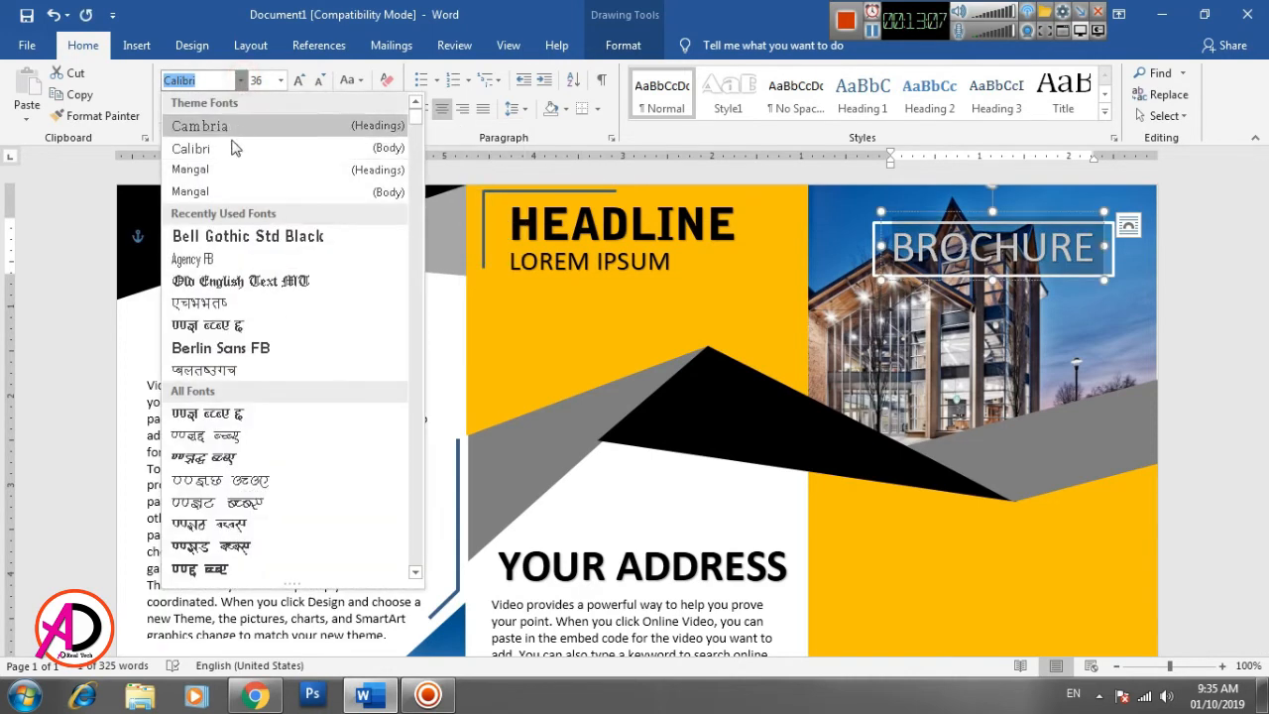
click(235, 246)
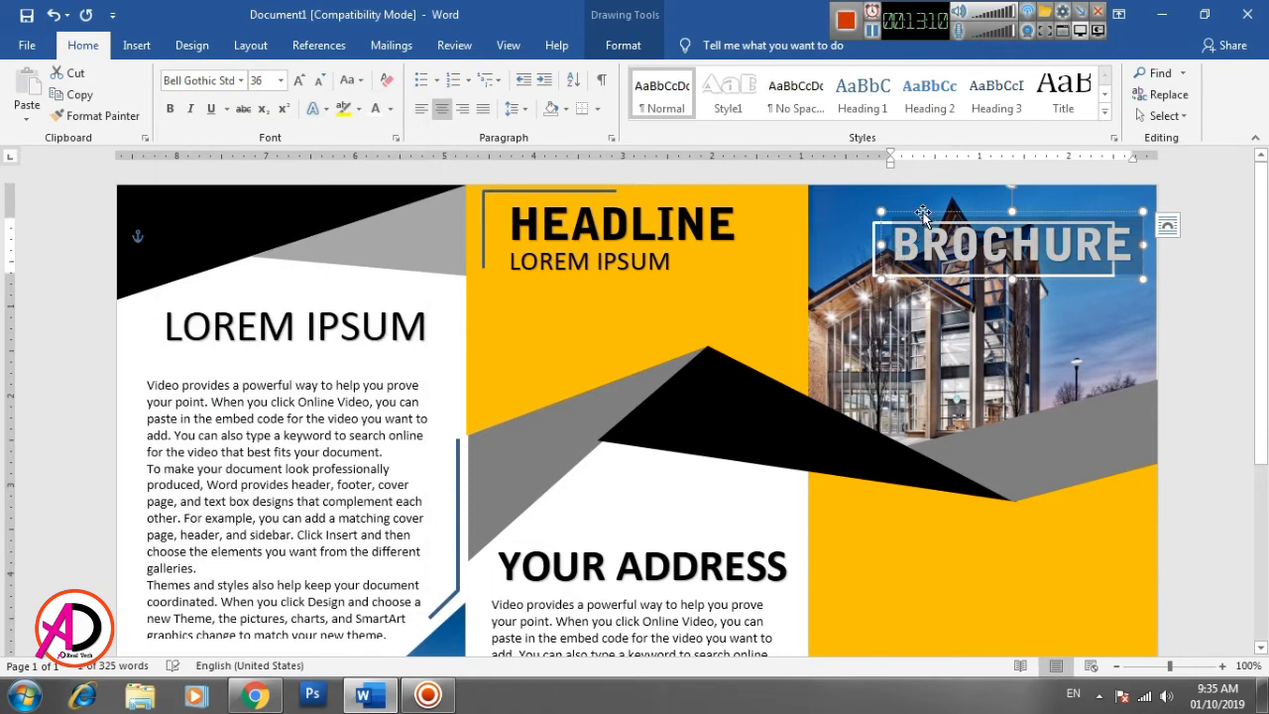
- Enlarge the white-outlined rectangle to fit around BROCHURE and center the heading inside it
drag(920, 211, 906, 214)
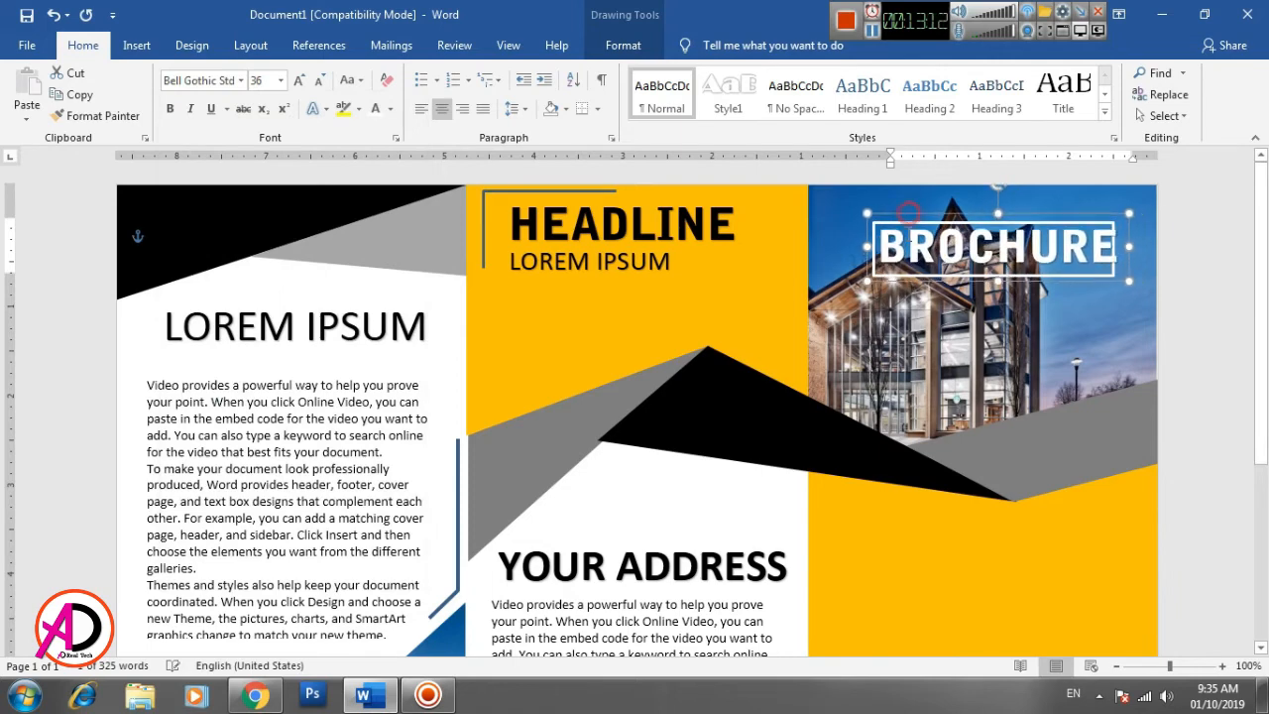
click(904, 270)
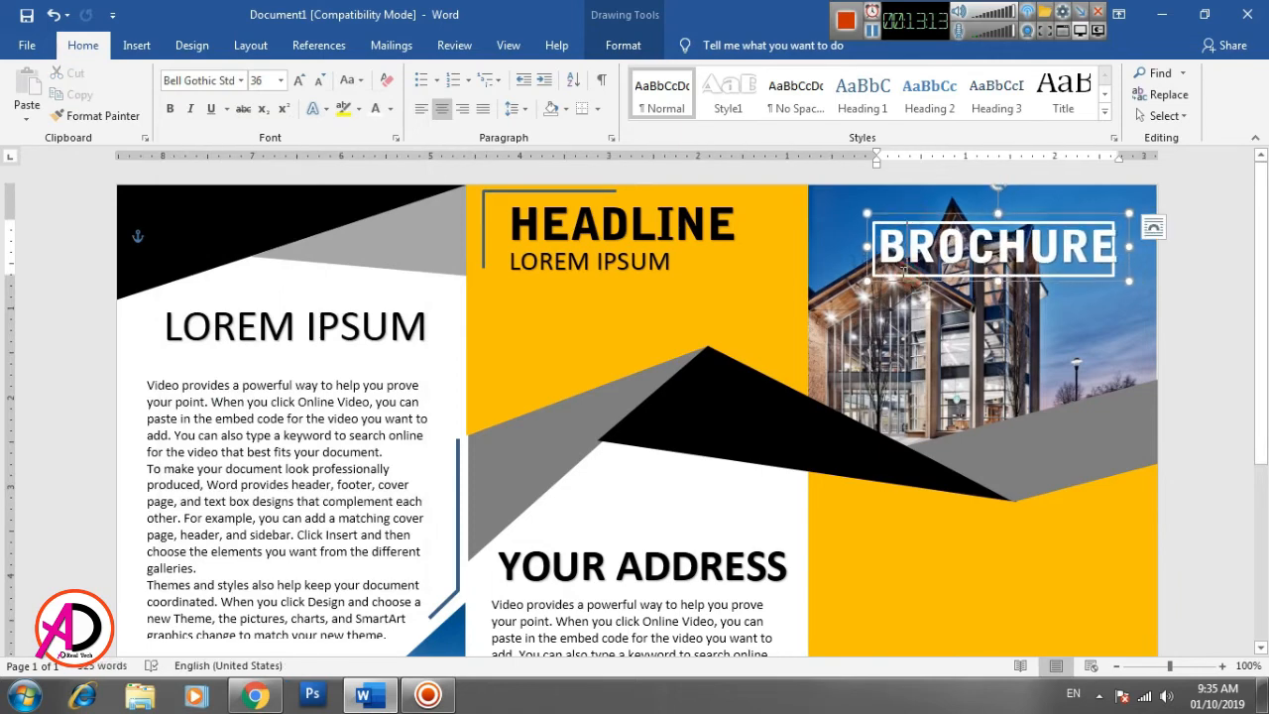
click(947, 330)
click(892, 276)
drag(912, 215, 861, 285)
click(895, 223)
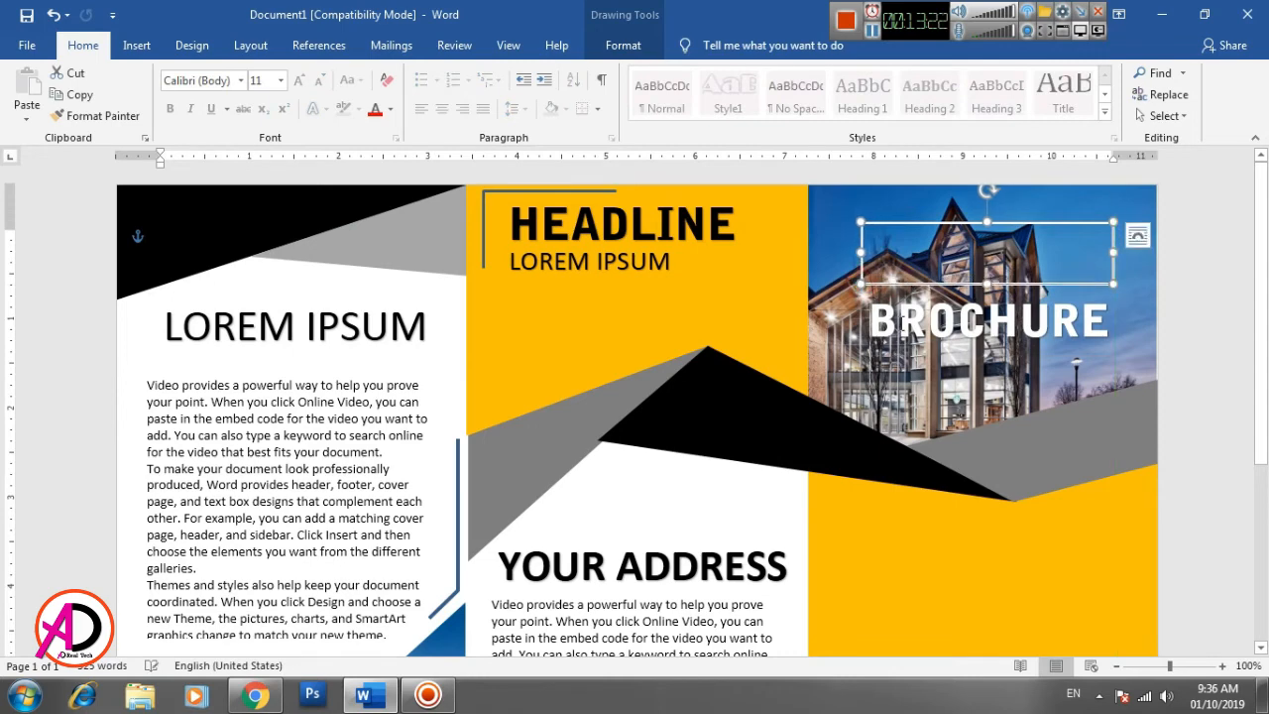
click(902, 329)
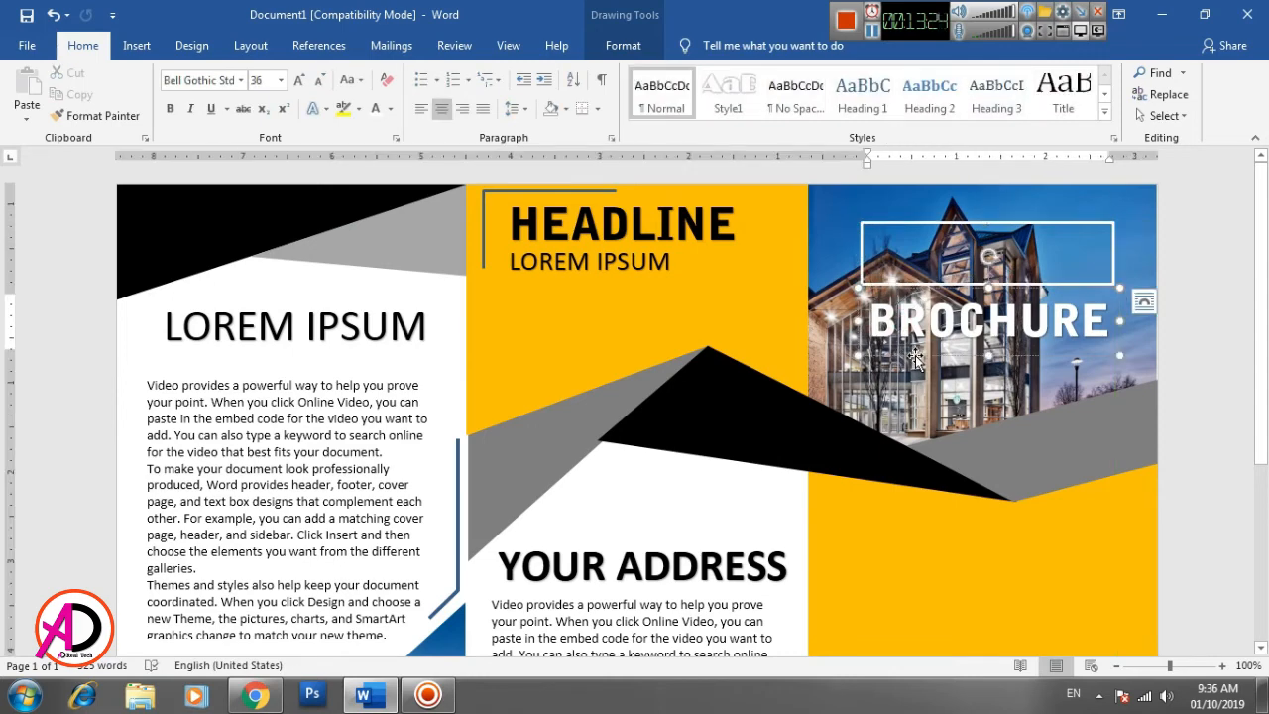
drag(914, 359, 914, 263)
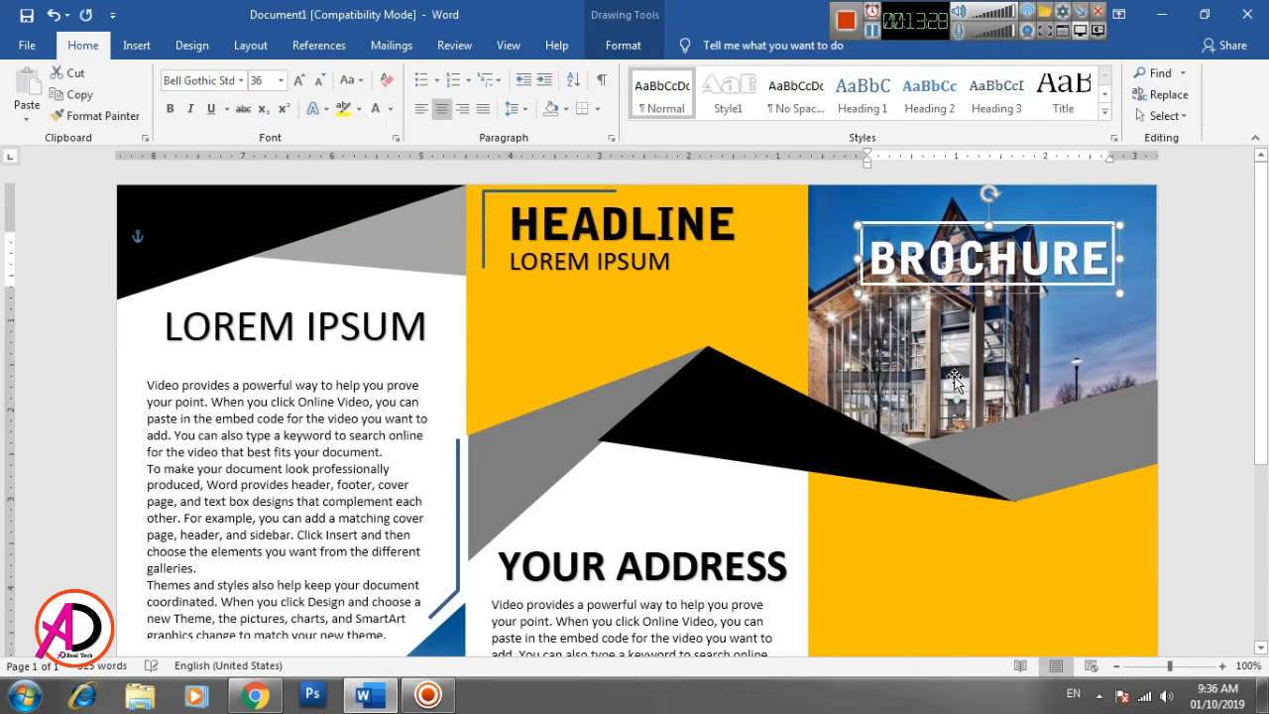
click(1199, 355)
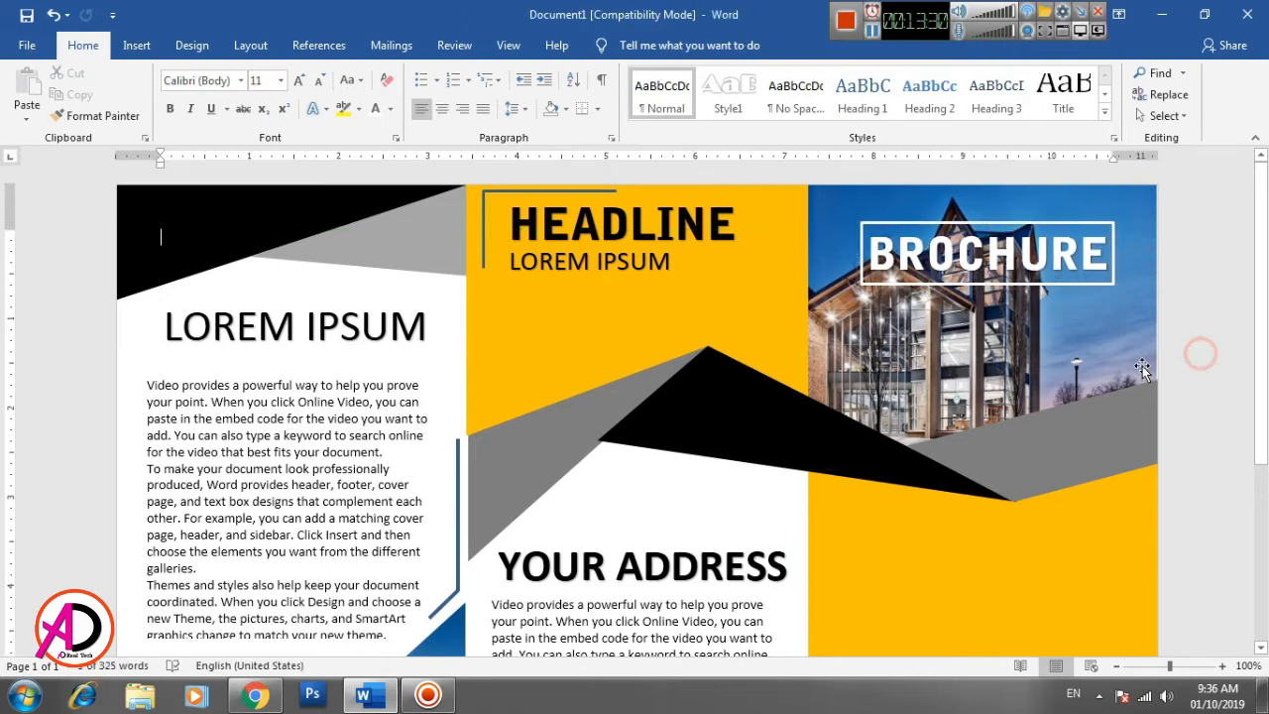
- Draw a hexagon about 1.16" high and 1.34" wide in the upper part of the right panel's yellow block
scroll(1073, 567, down, 3)
scroll(998, 550, down, 1)
scroll(970, 529, up, 3)
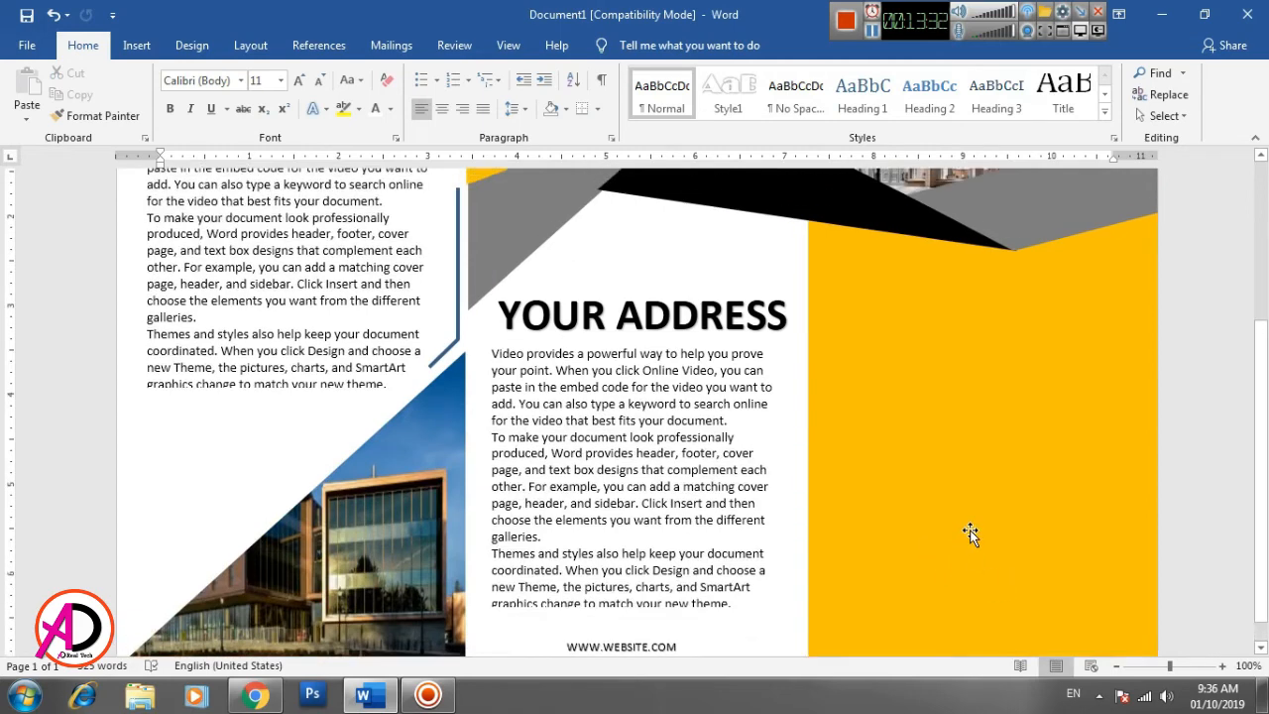
scroll(971, 531, down, 2)
click(137, 45)
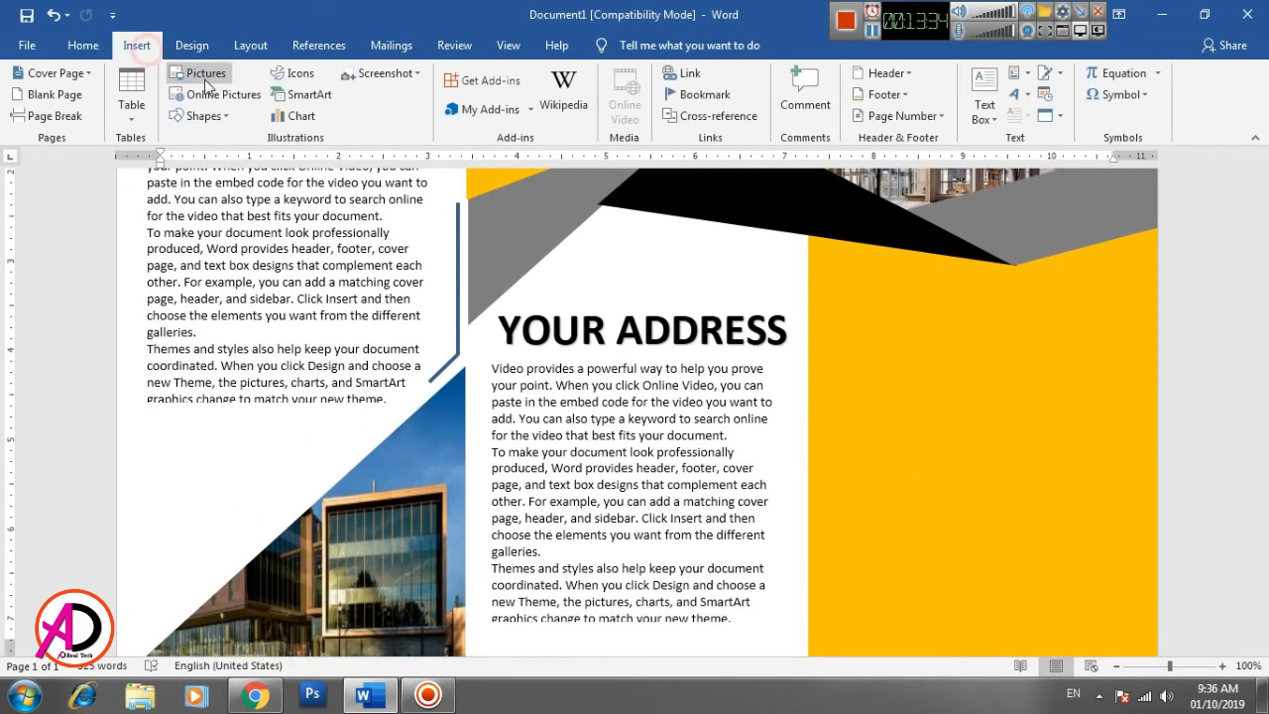
click(203, 116)
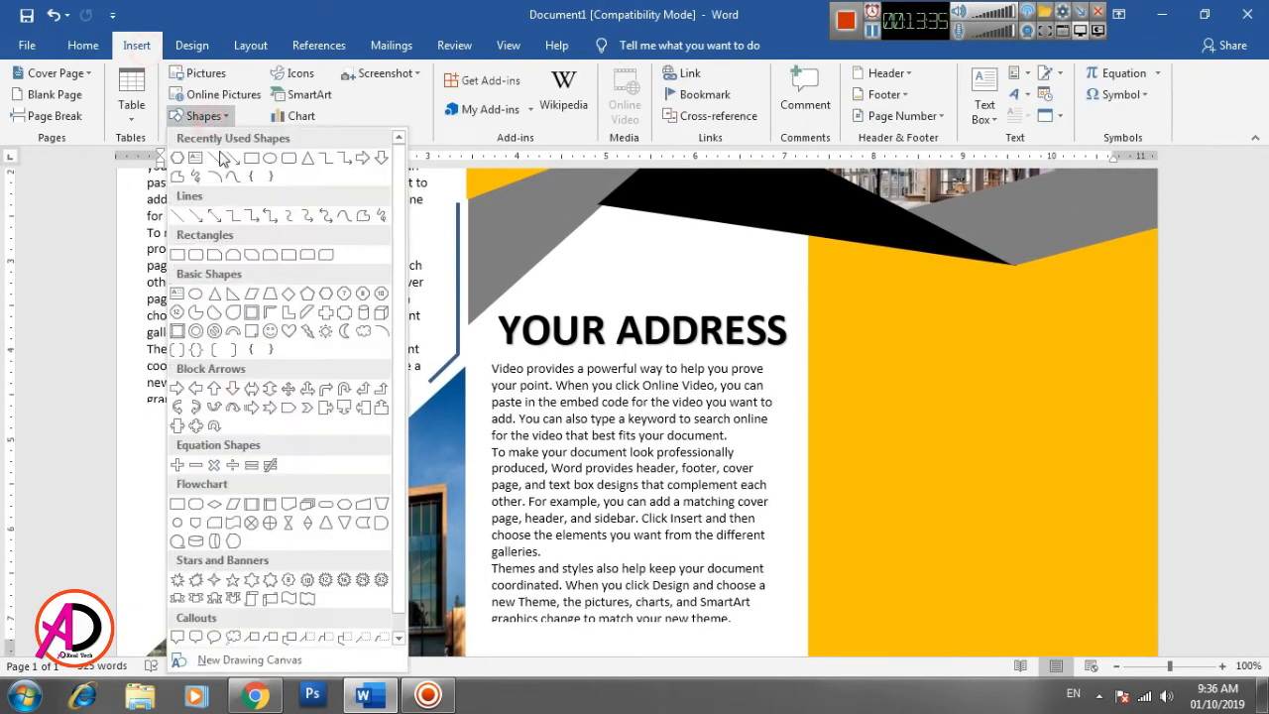
click(324, 296)
drag(931, 357, 1012, 437)
drag(1022, 439, 1030, 452)
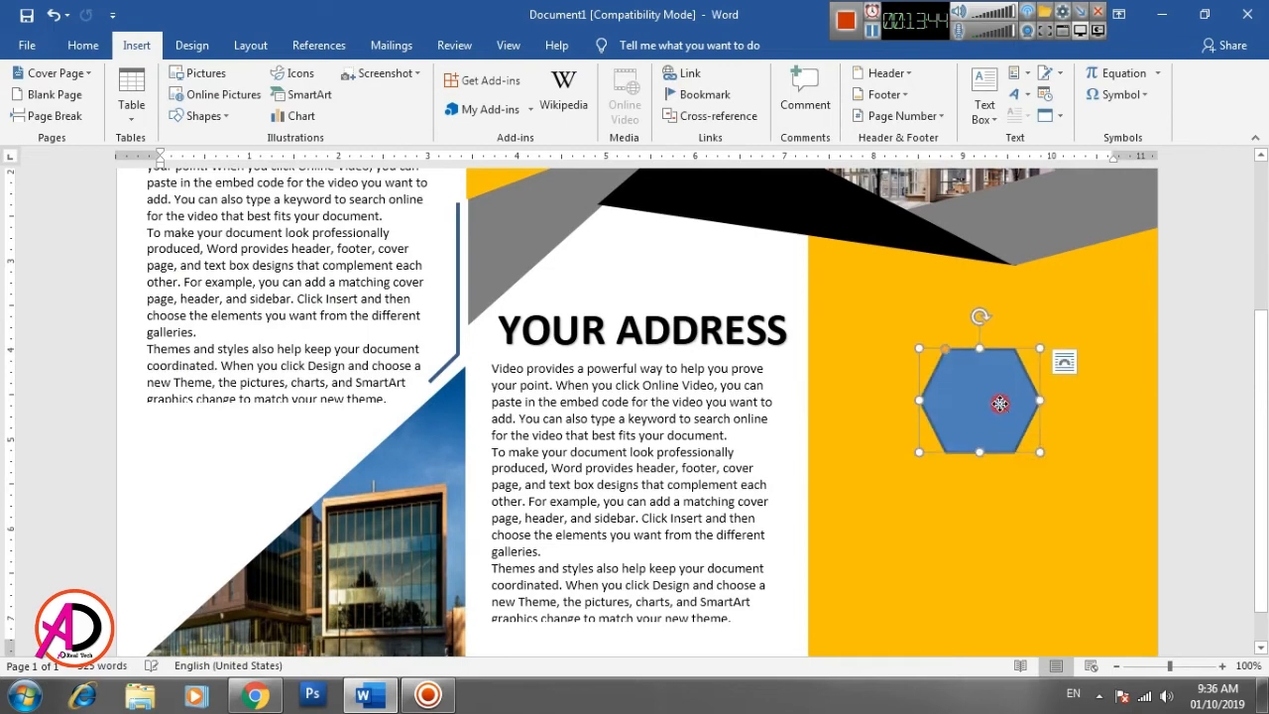
drag(1000, 403, 1001, 400)
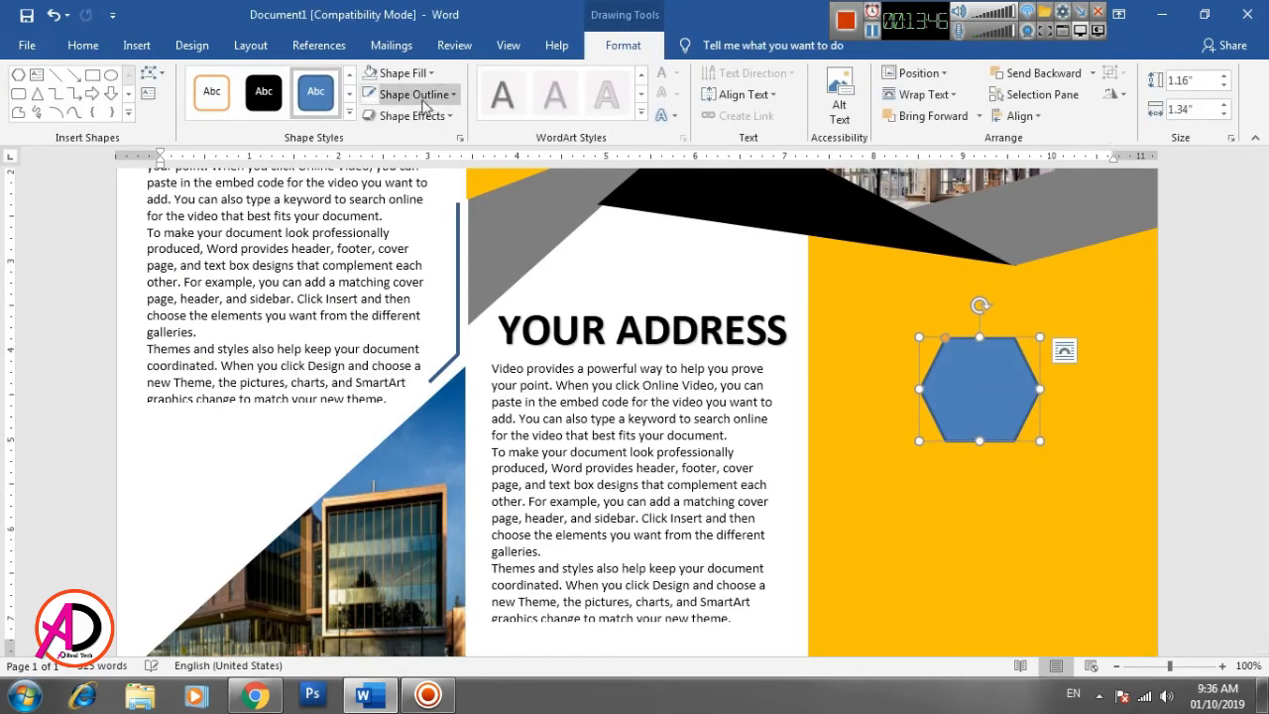
- Fill the hexagon with white and remove its outline
click(393, 79)
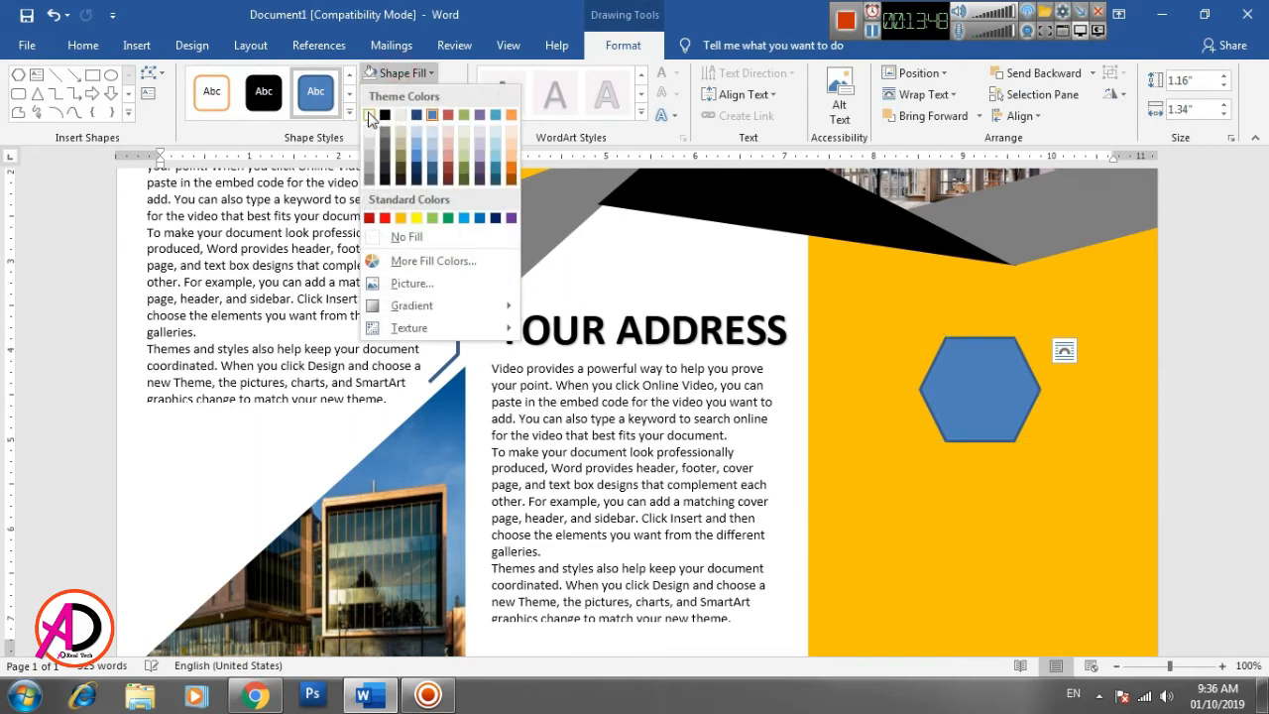
click(377, 99)
click(402, 95)
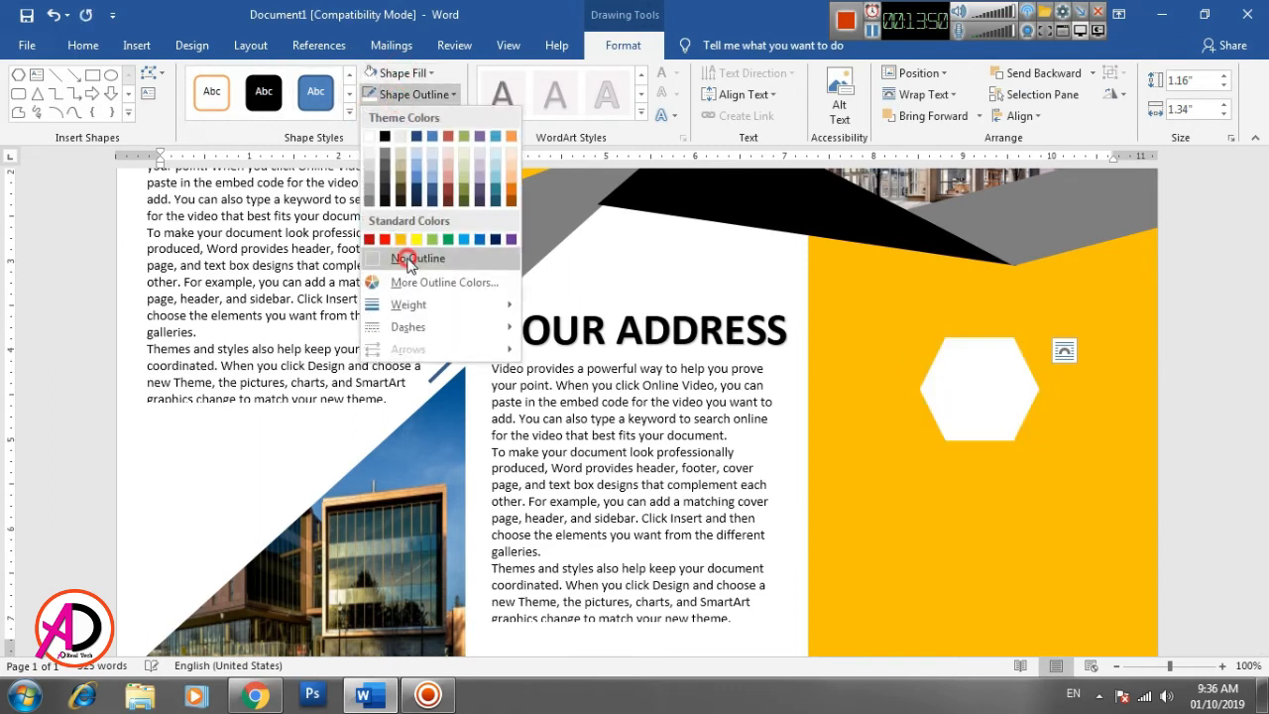
click(399, 254)
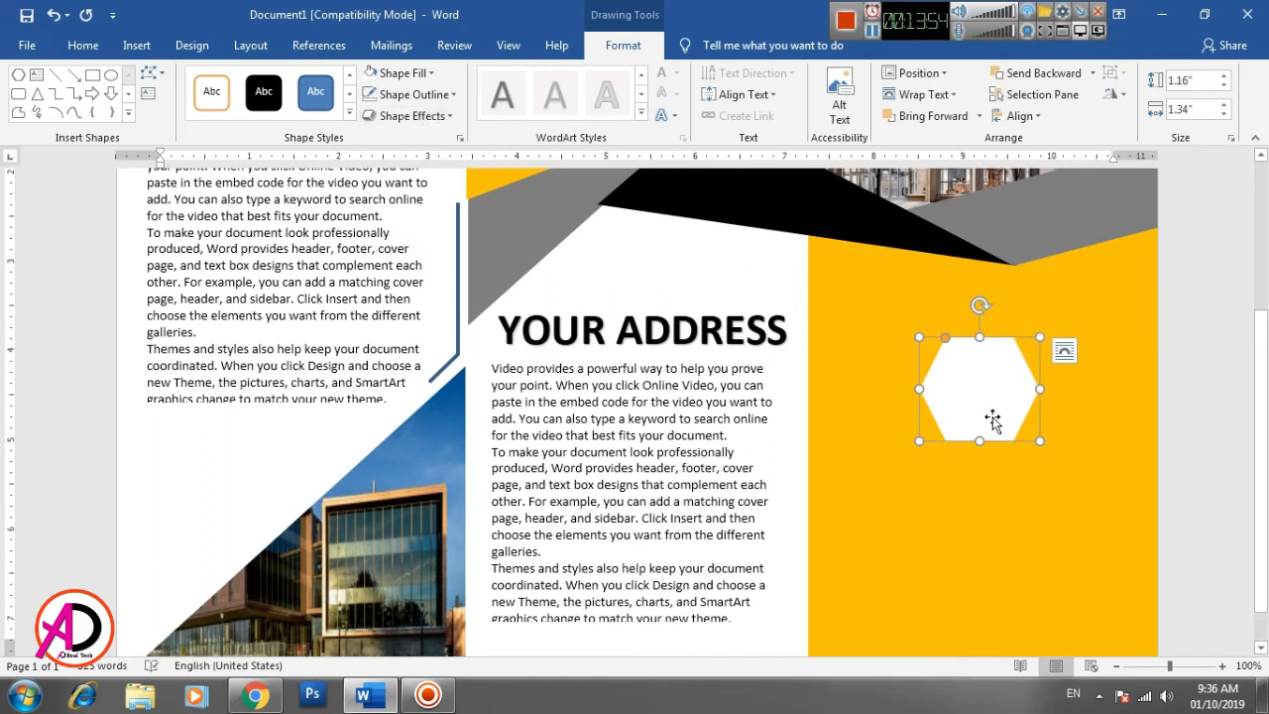
- Duplicate the white hexagon, enlarge the copy to about 1.45" by 1.68", and center it over the original
drag(980, 493, 1004, 484)
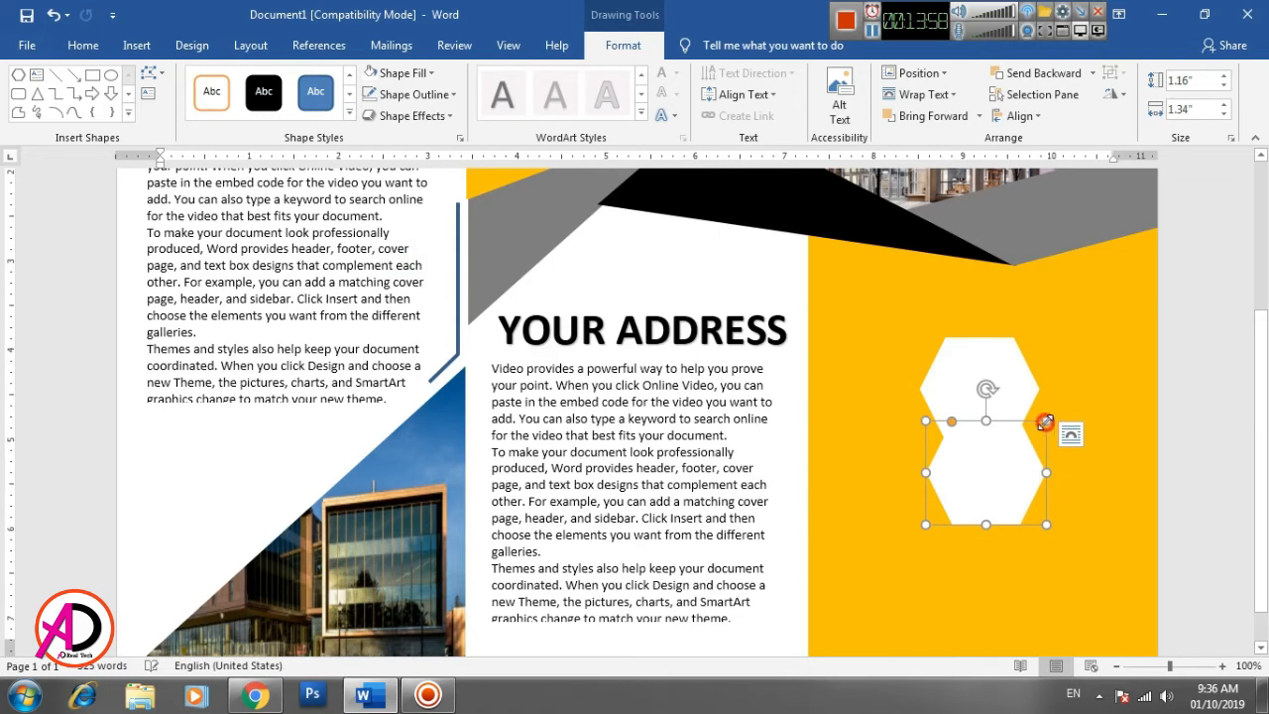
drag(1045, 420, 1076, 395)
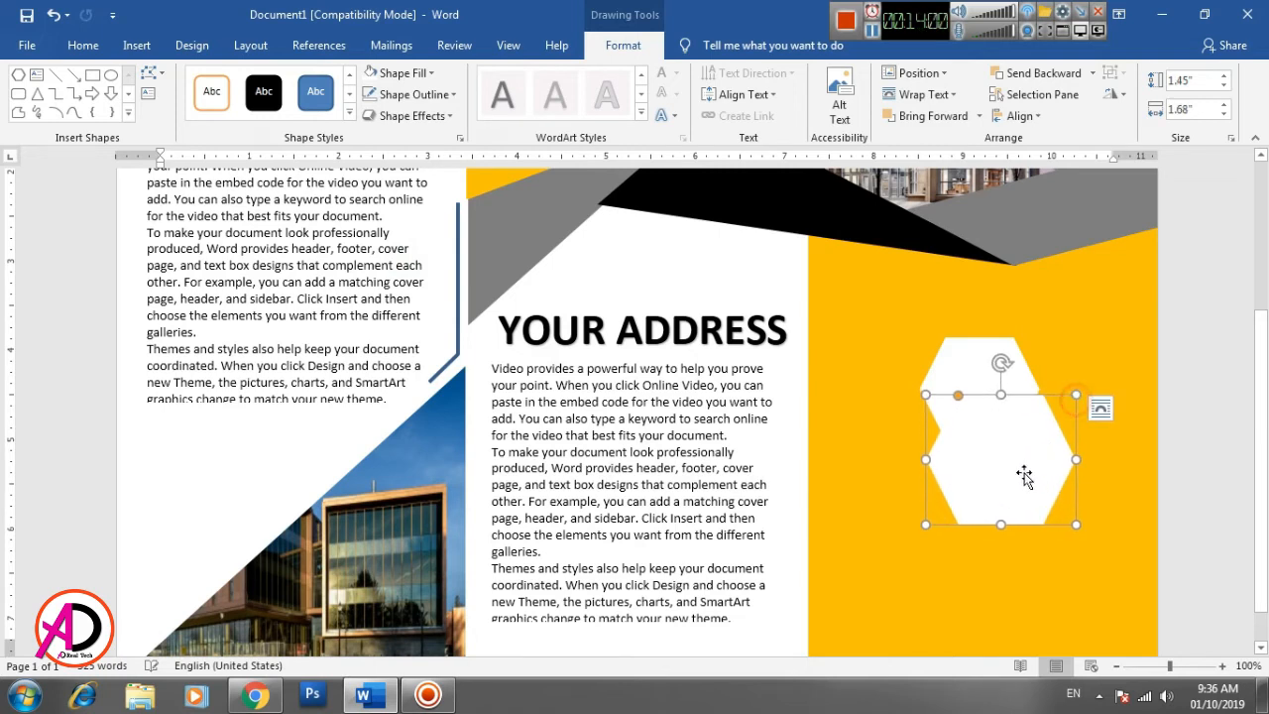
drag(1024, 476, 1002, 399)
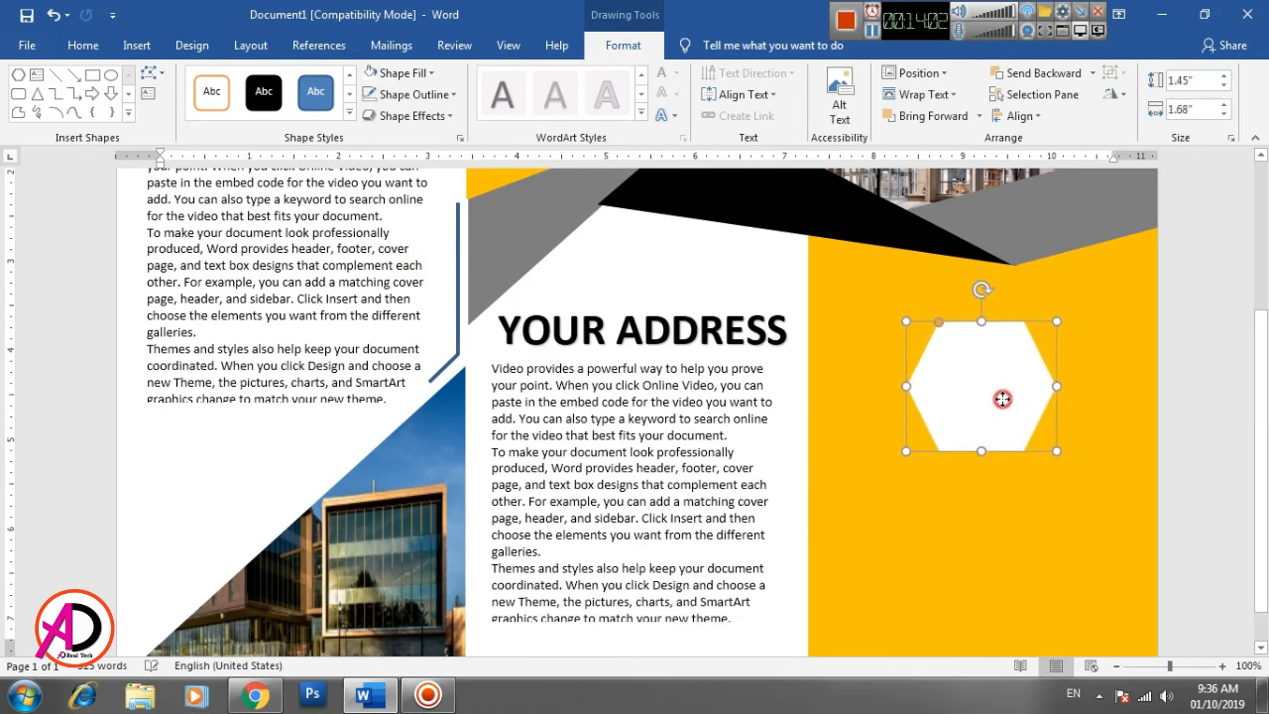
- Give the larger hexagon a white outline and remove its fill so it frames the smaller white hexagon
click(395, 98)
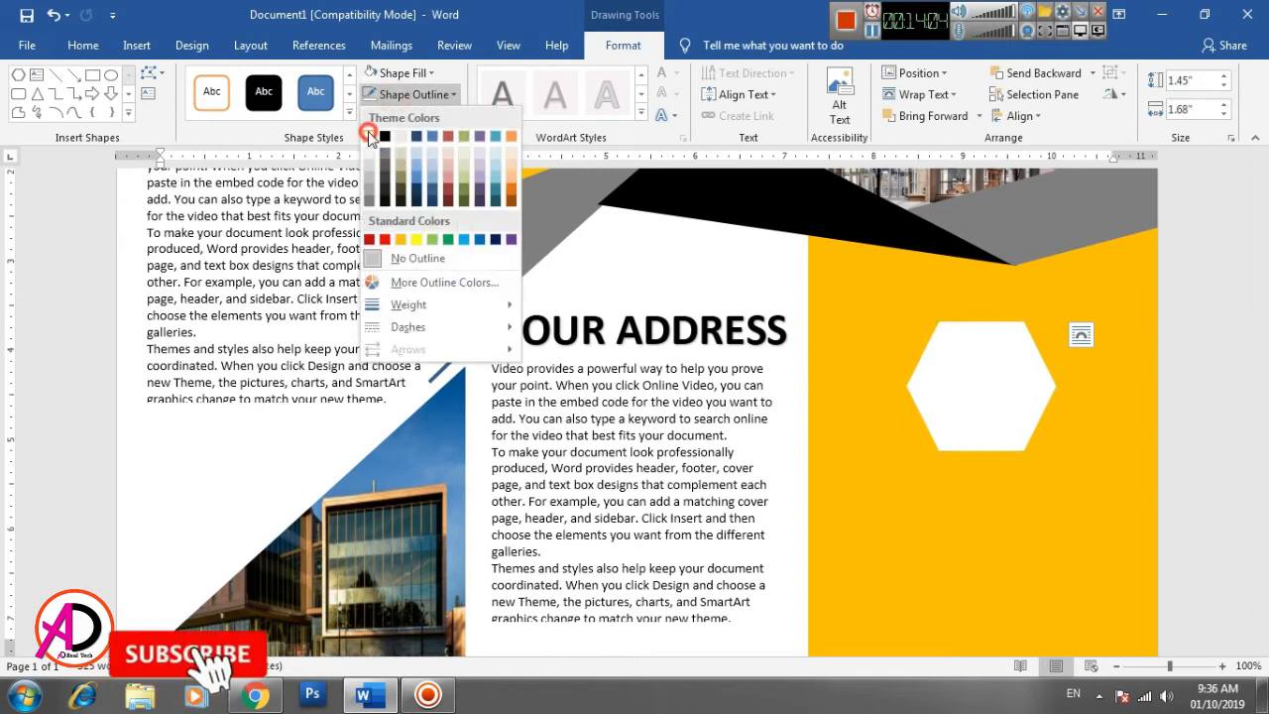
click(369, 133)
click(401, 74)
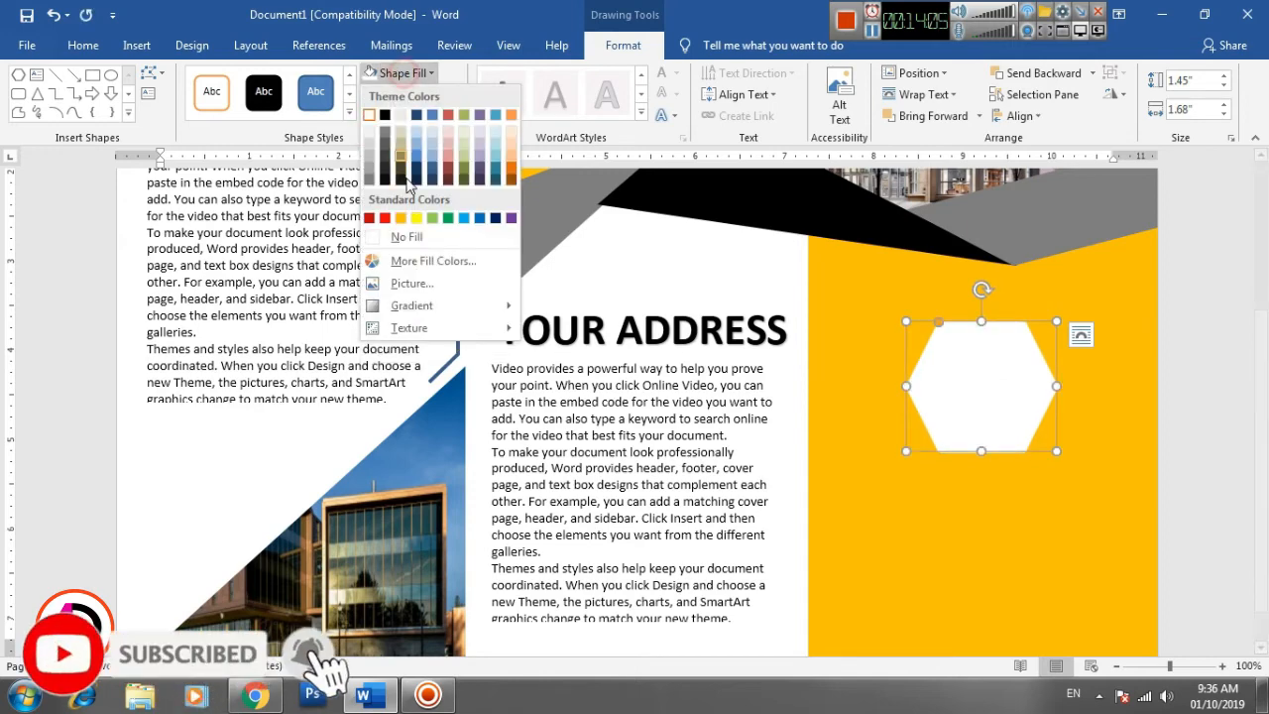
click(415, 240)
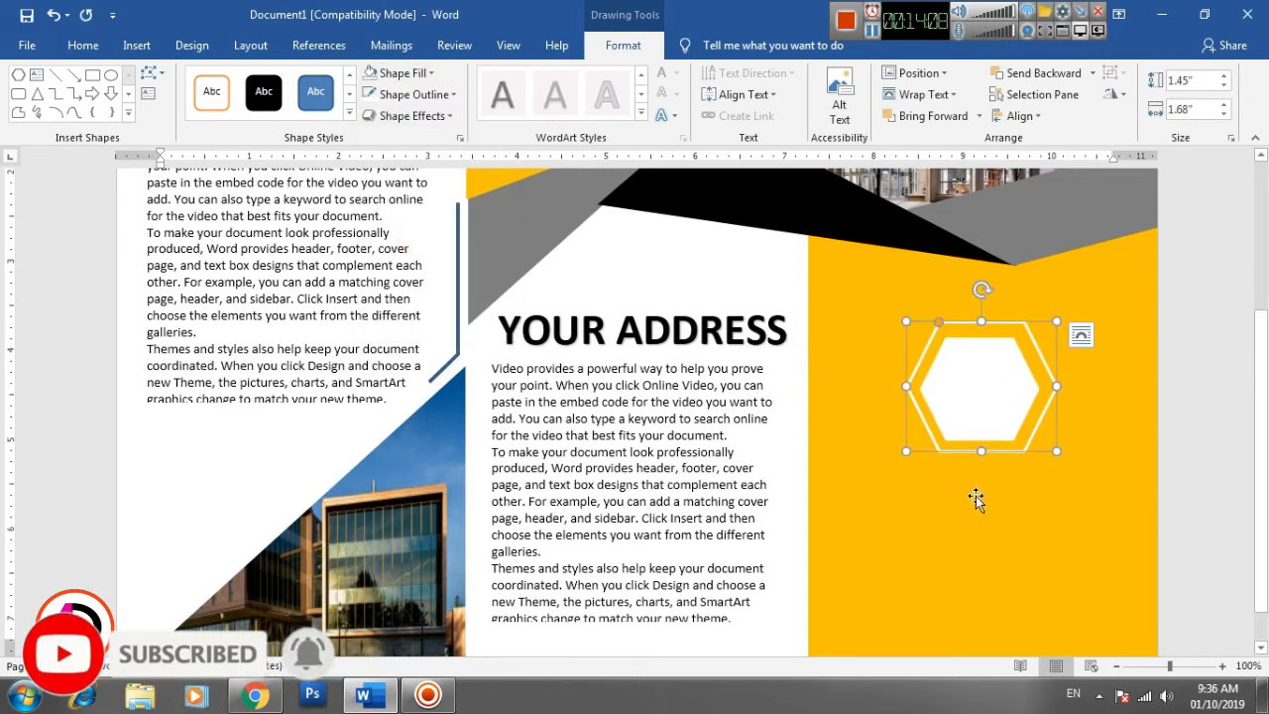
- Nudge the outlined hexagon slightly left and down to center it around the solid white hexagon
key(Left)
key(Left)
key(Down)
key(Down)
key(Down)
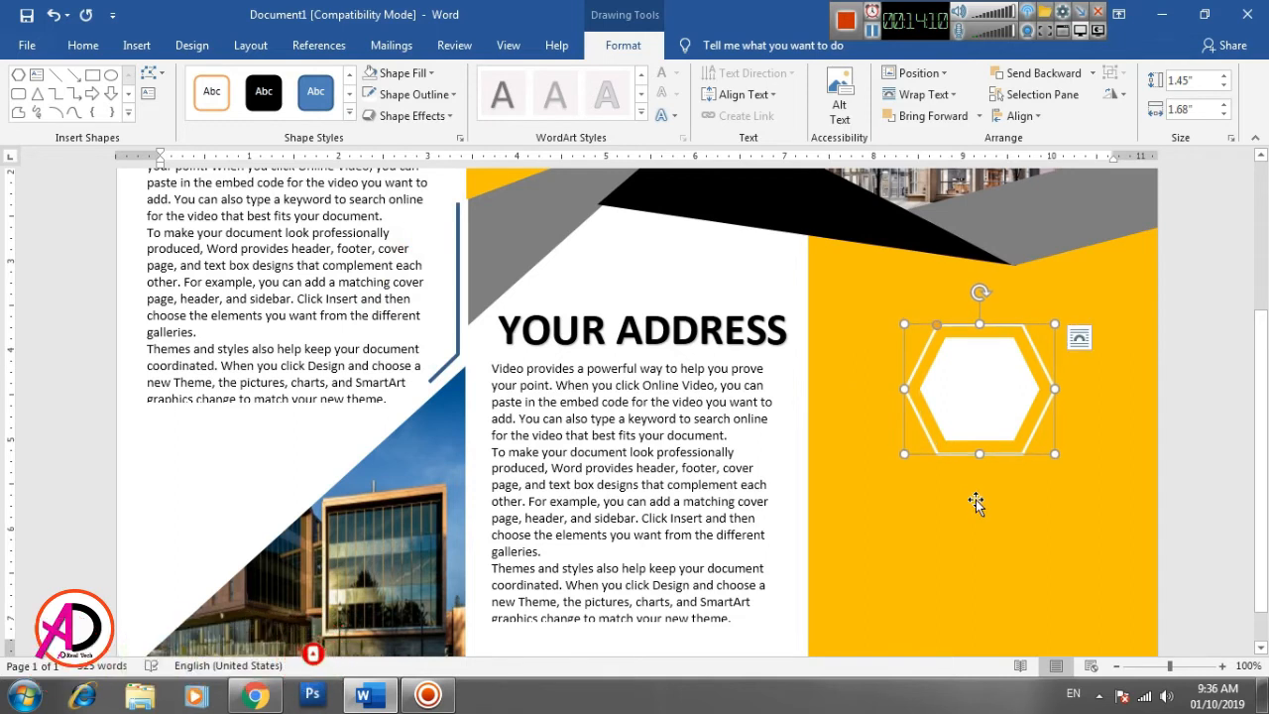
key(Left)
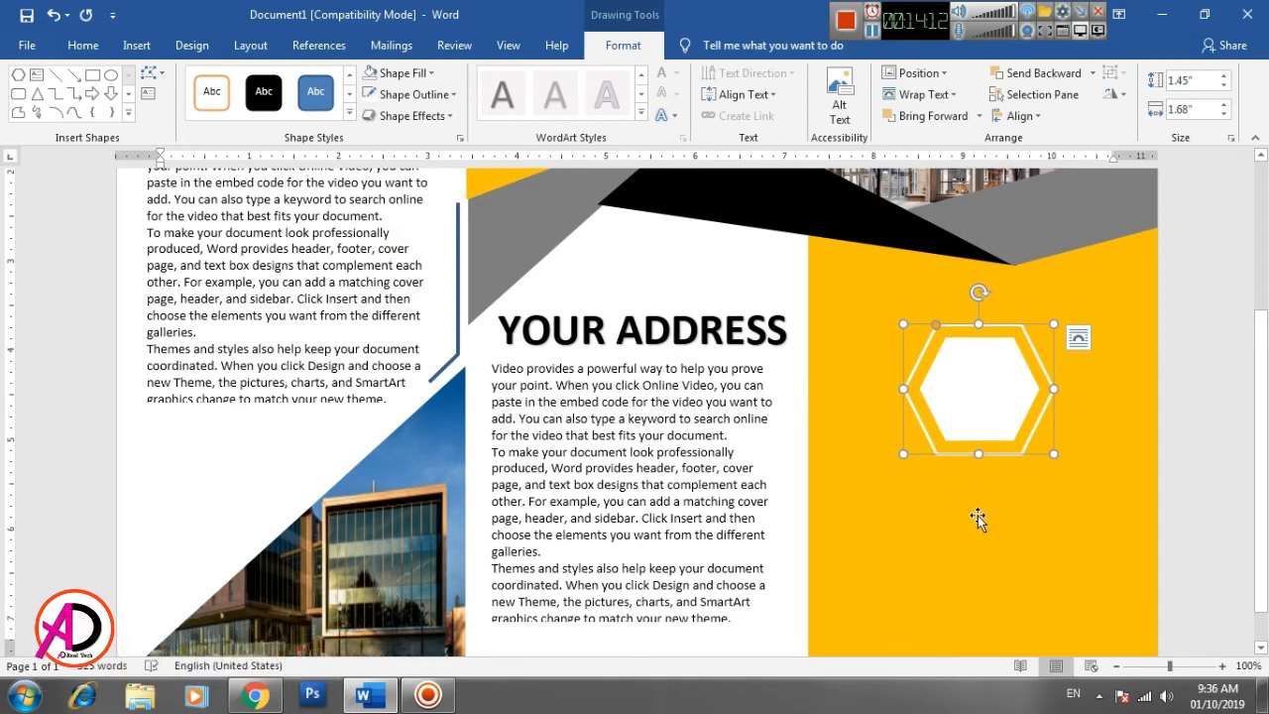
click(984, 526)
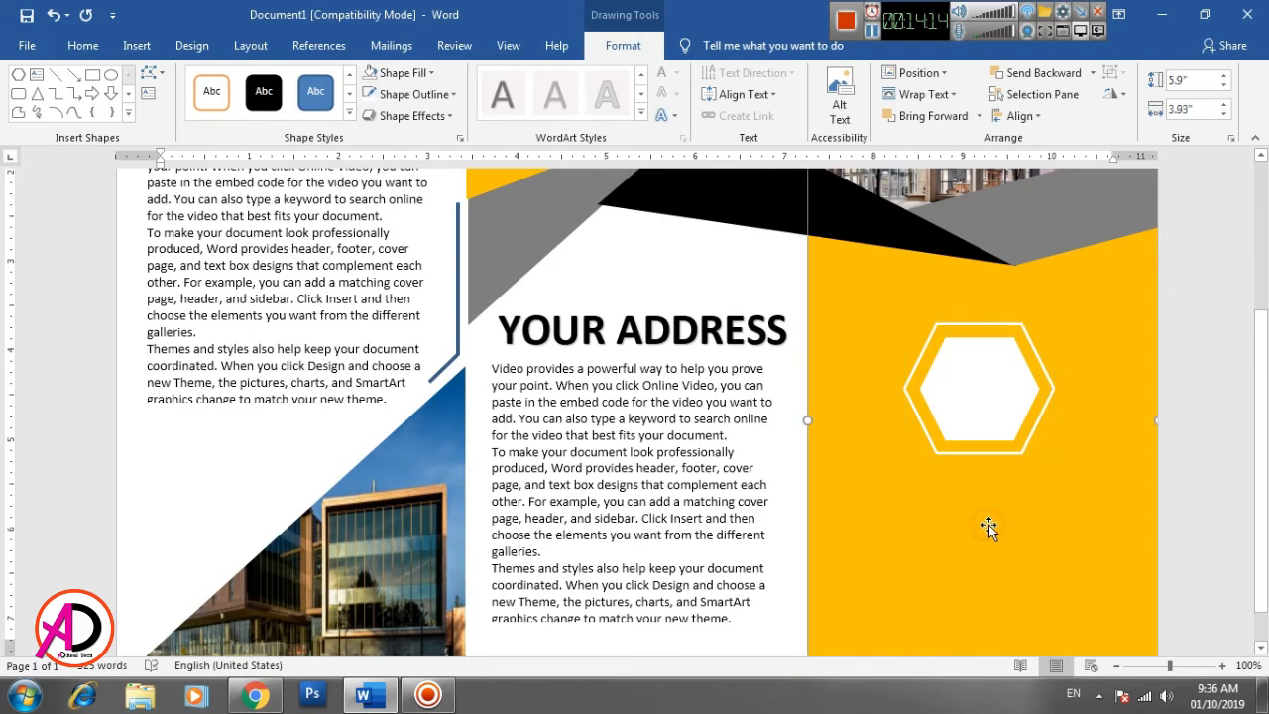
scroll(794, 539, down, 1)
click(772, 583)
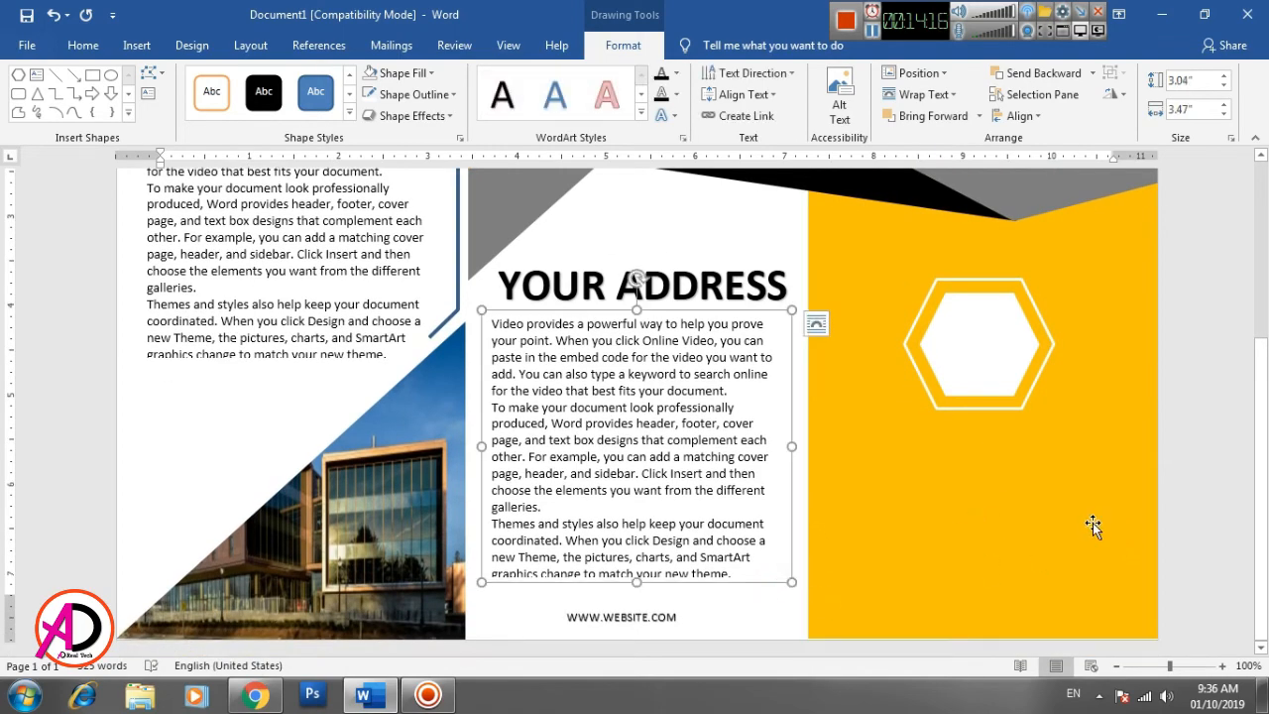
click(1117, 666)
click(1117, 666)
click(1117, 666)
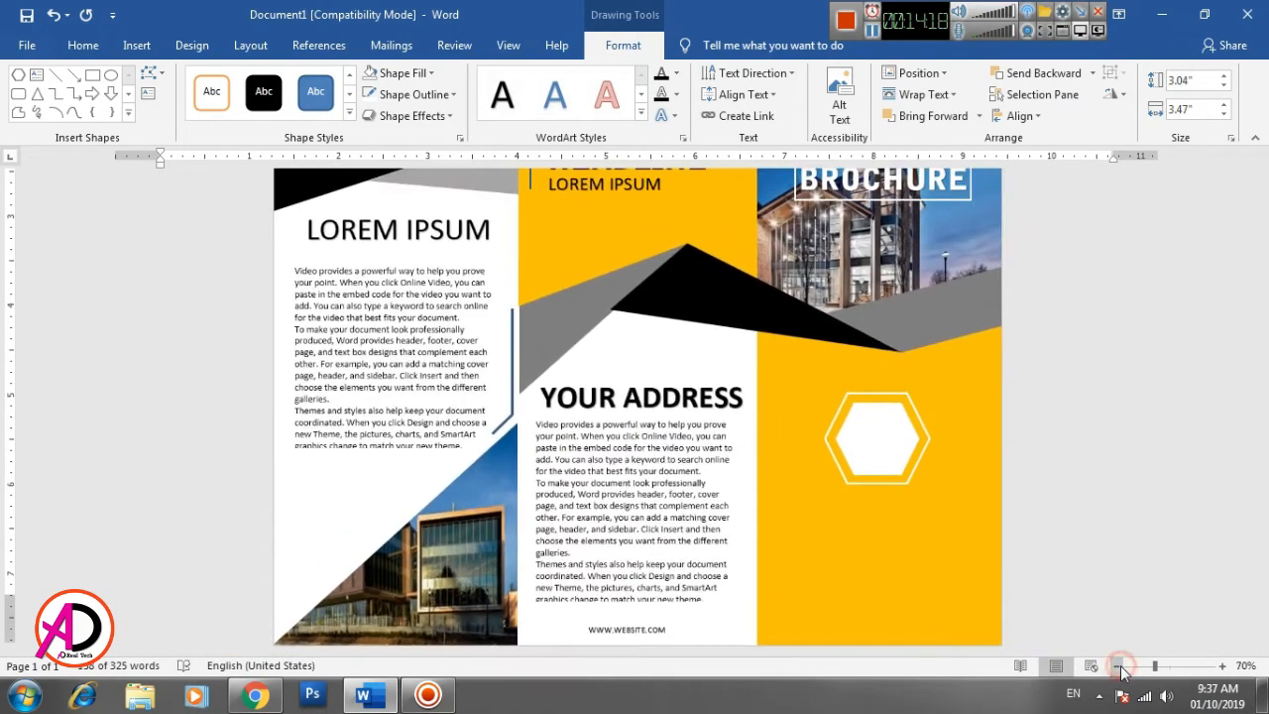
click(137, 45)
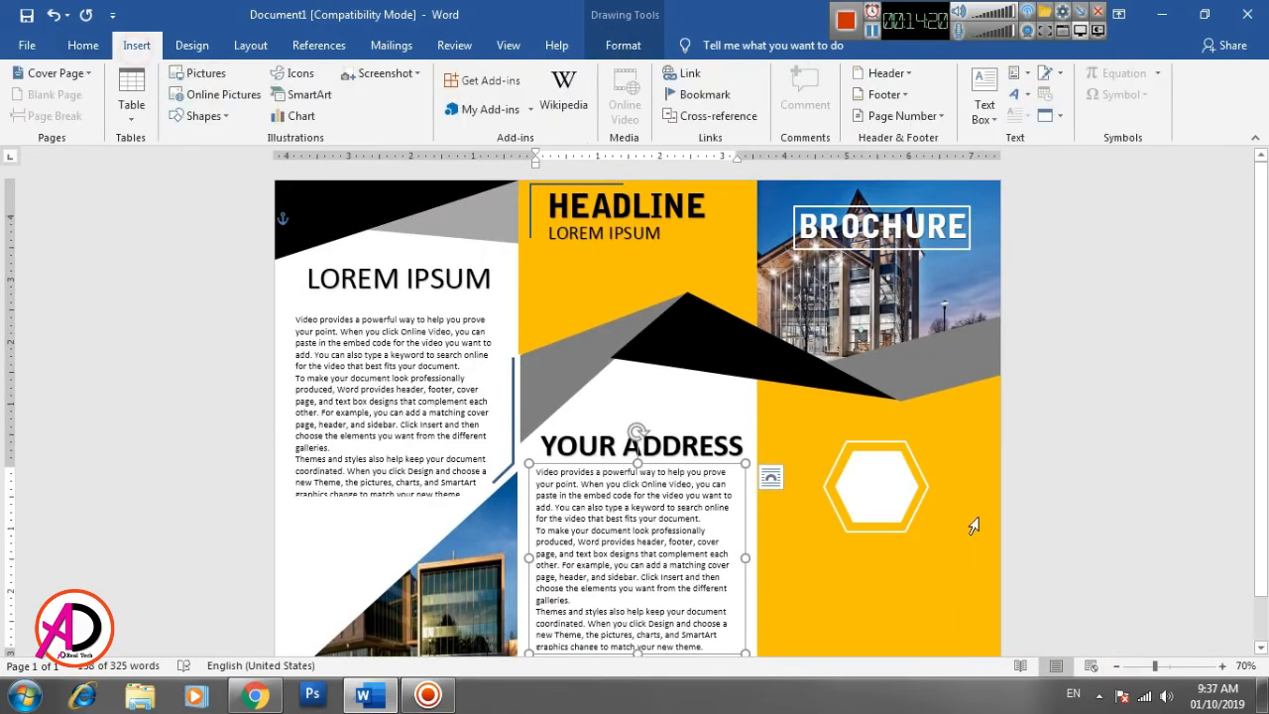
click(1223, 666)
click(1222, 666)
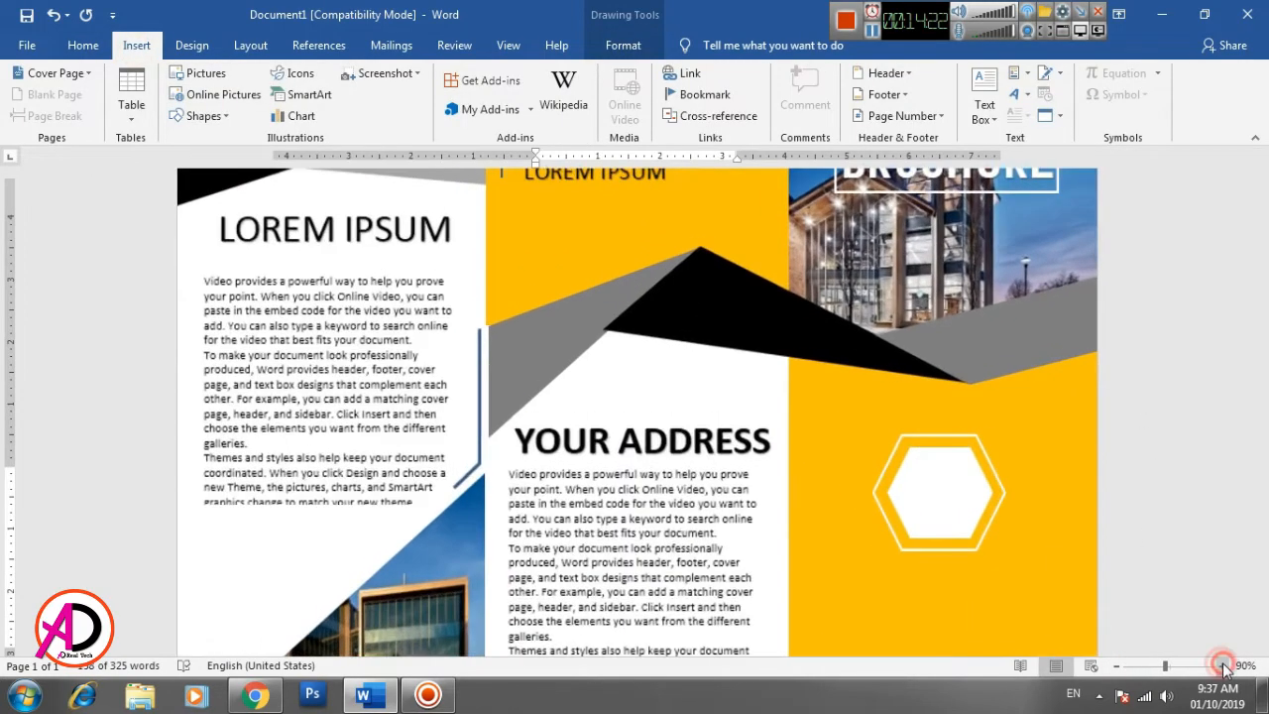
scroll(933, 401, down, 3)
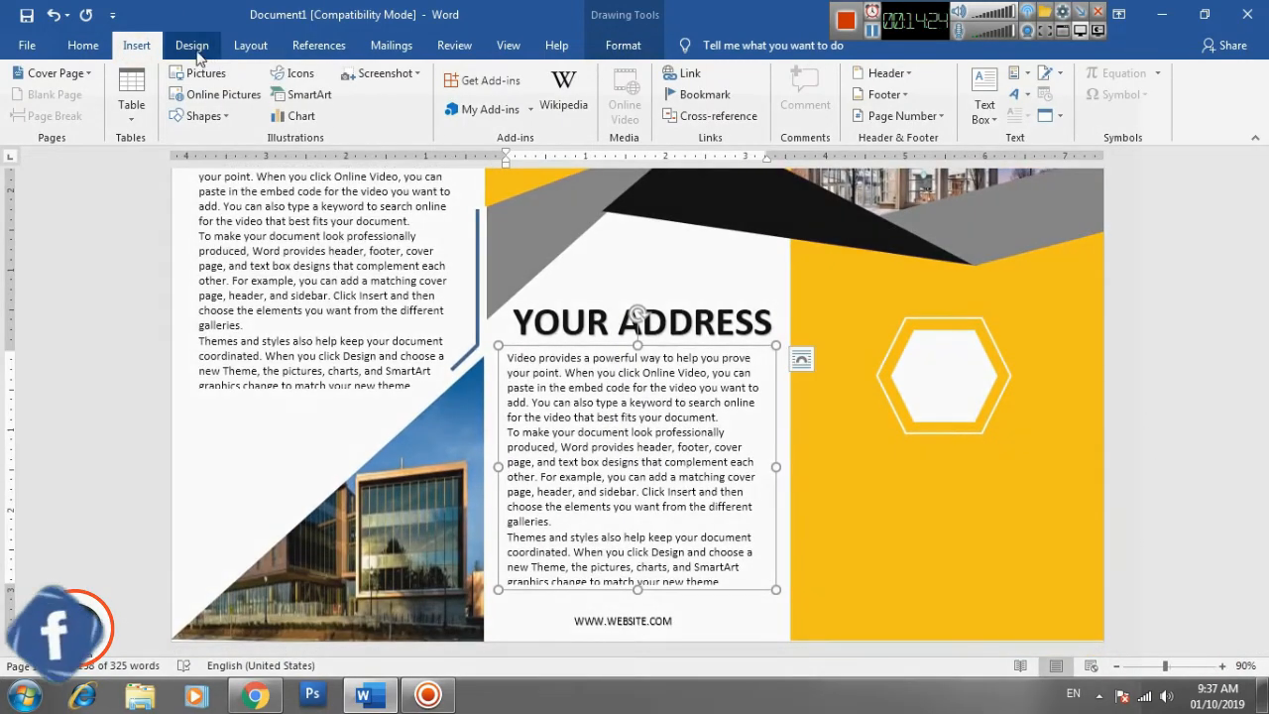
click(1014, 94)
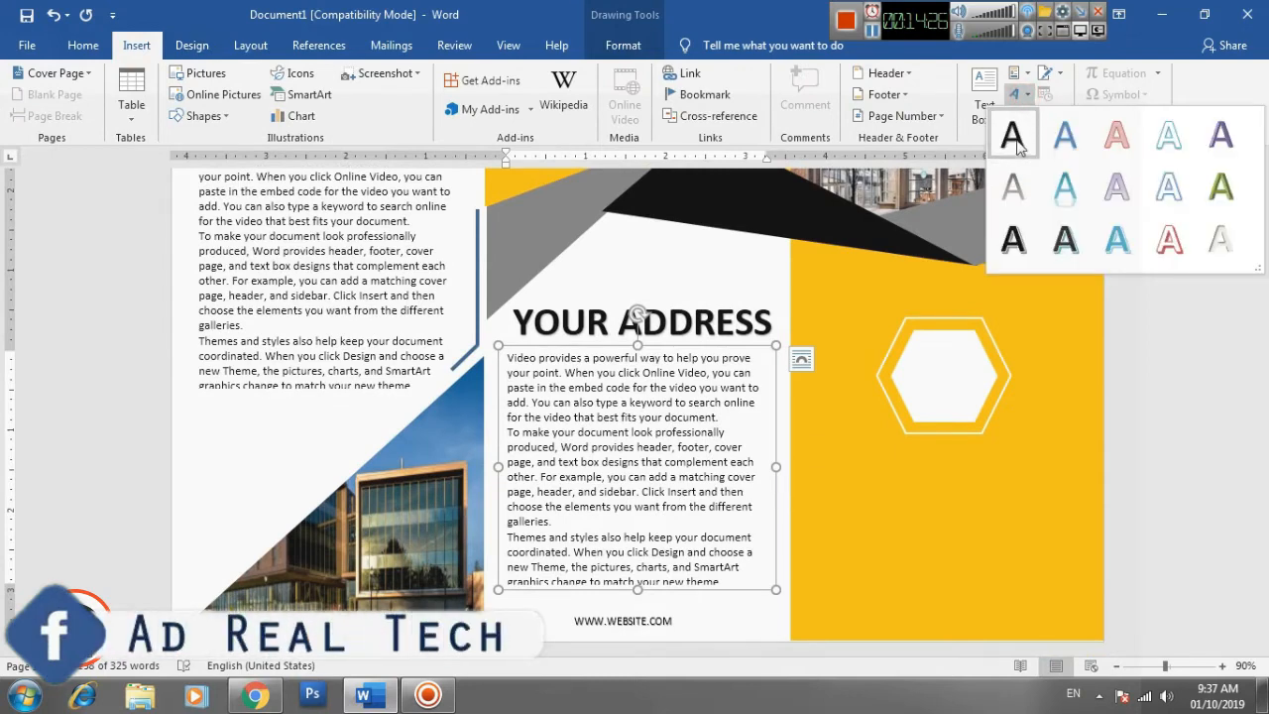
click(1008, 119)
click(755, 401)
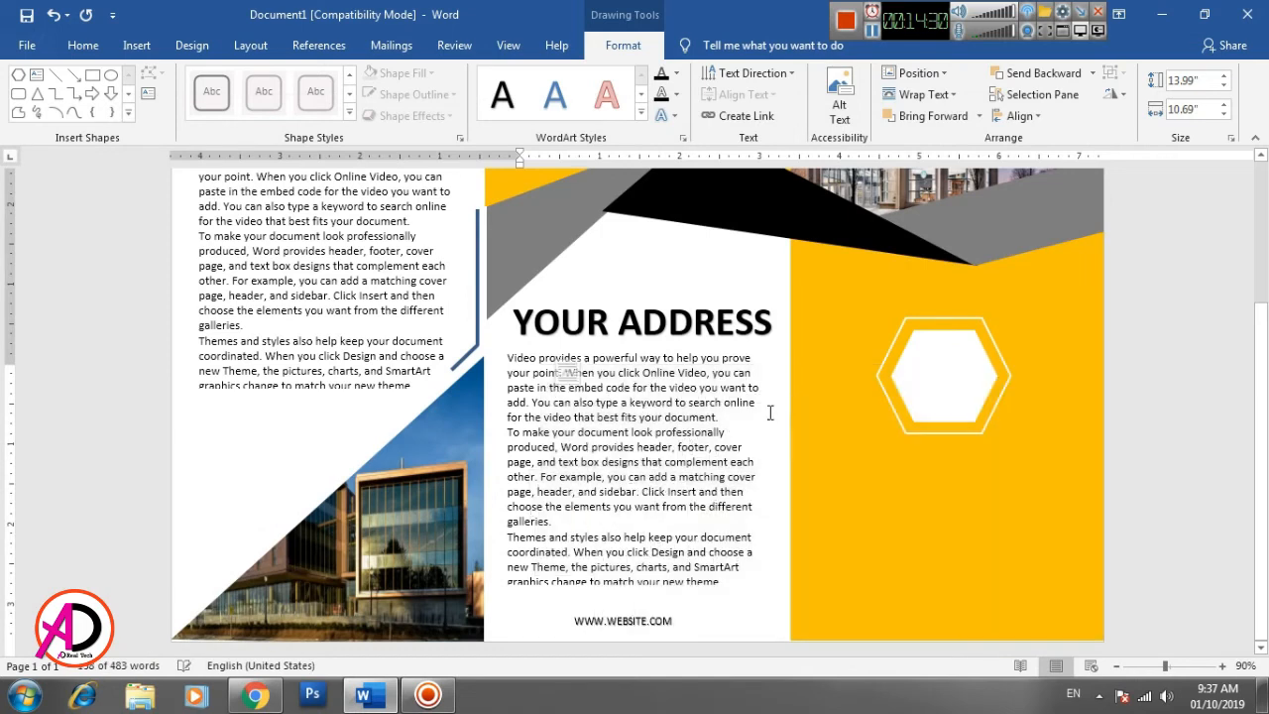
key(Delete)
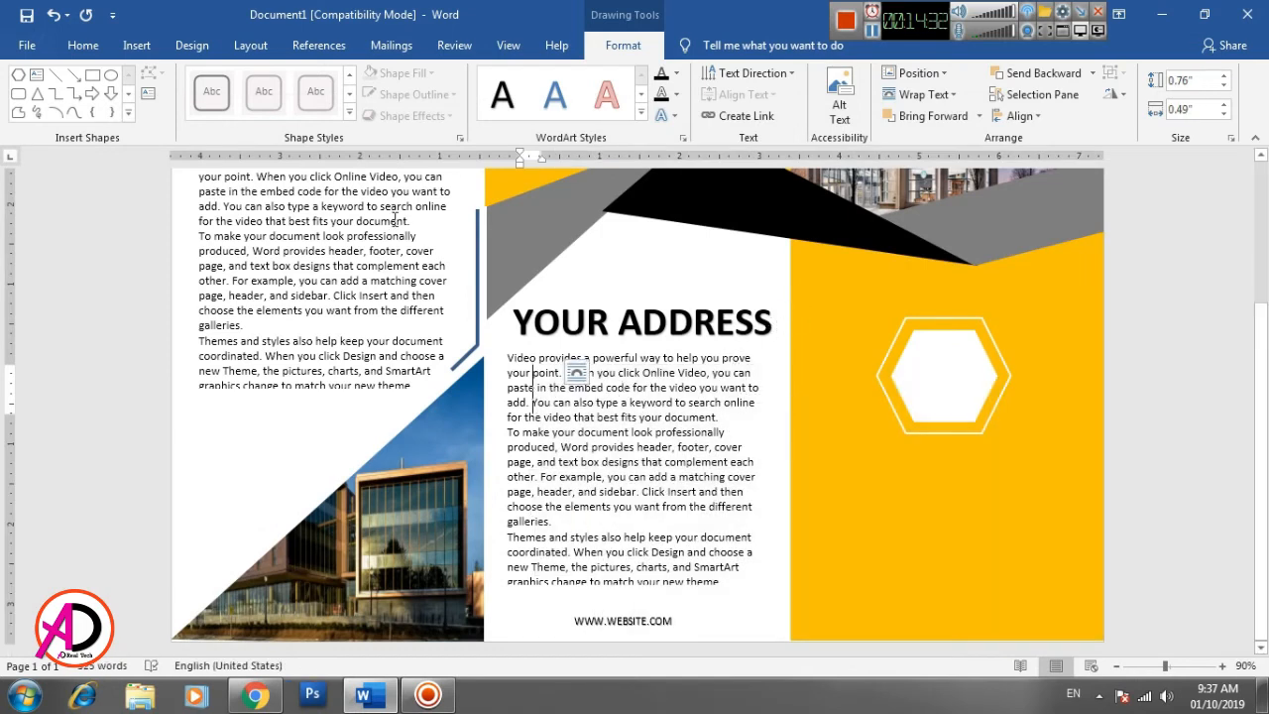
click(79, 45)
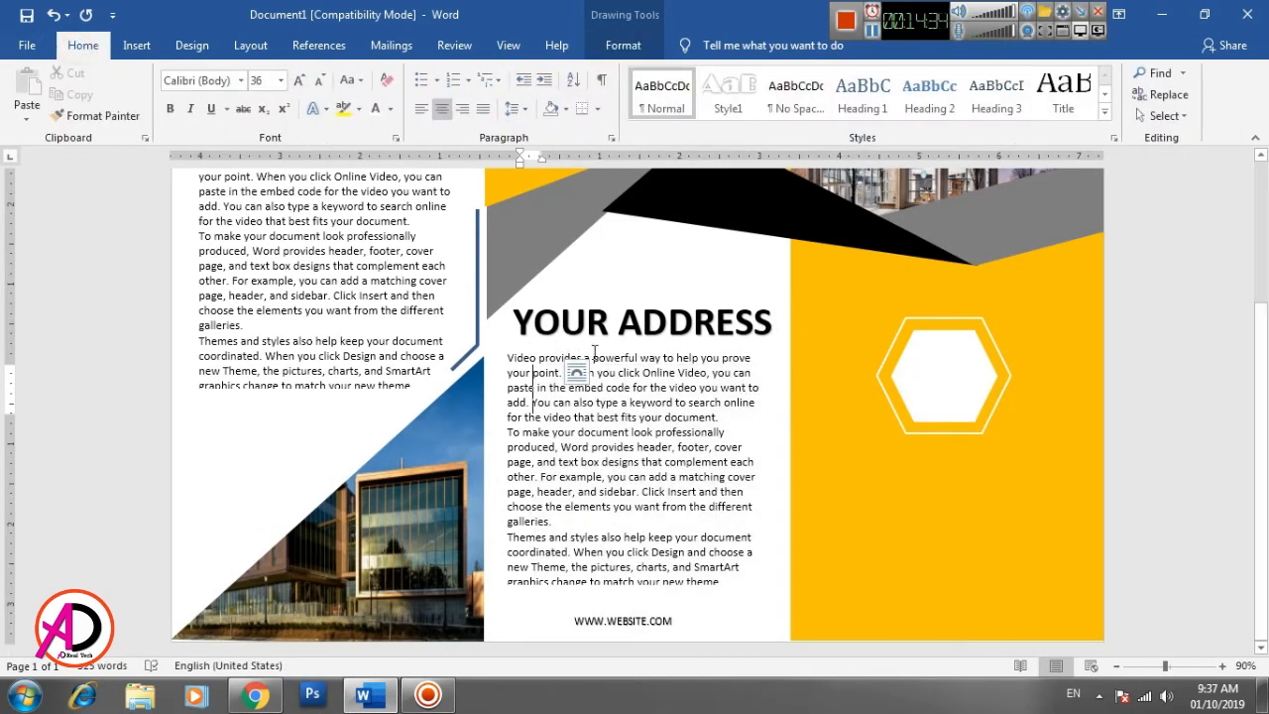
click(603, 357)
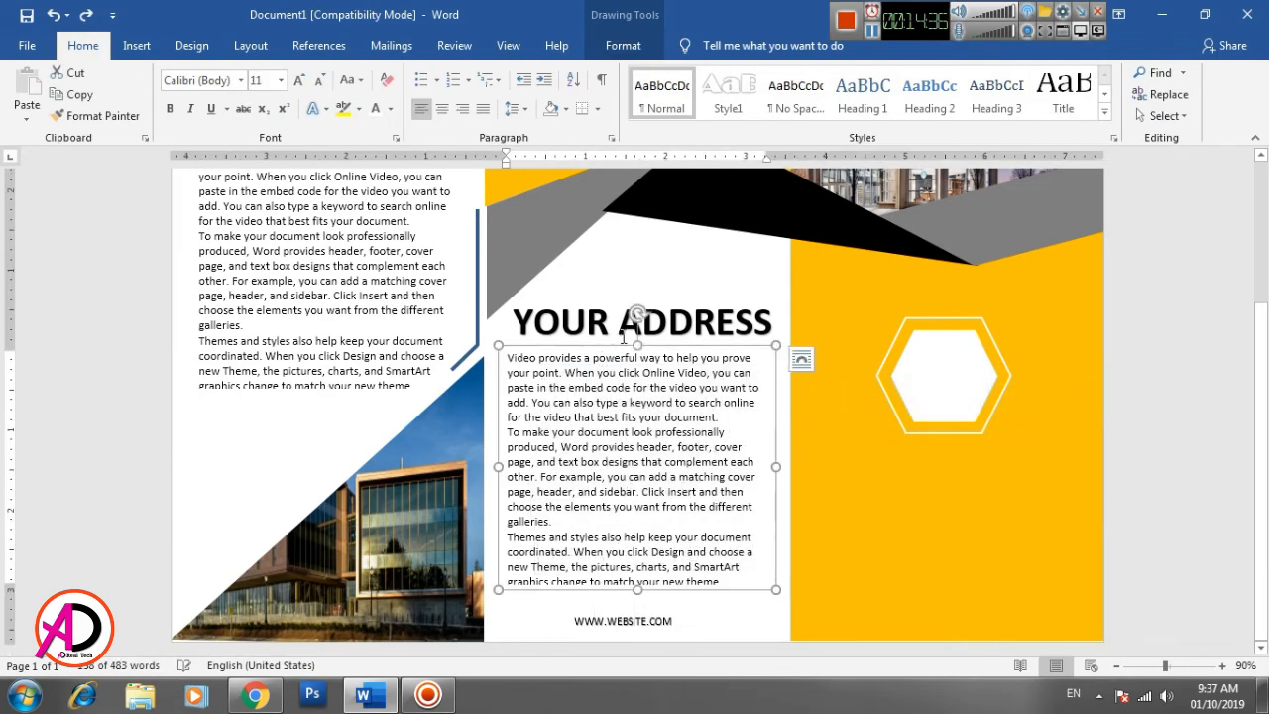
- Insert a plain black WordArt outside the existing text boxes and move it below the hexagons on the yellow block
click(666, 270)
scroll(670, 283, up, 3)
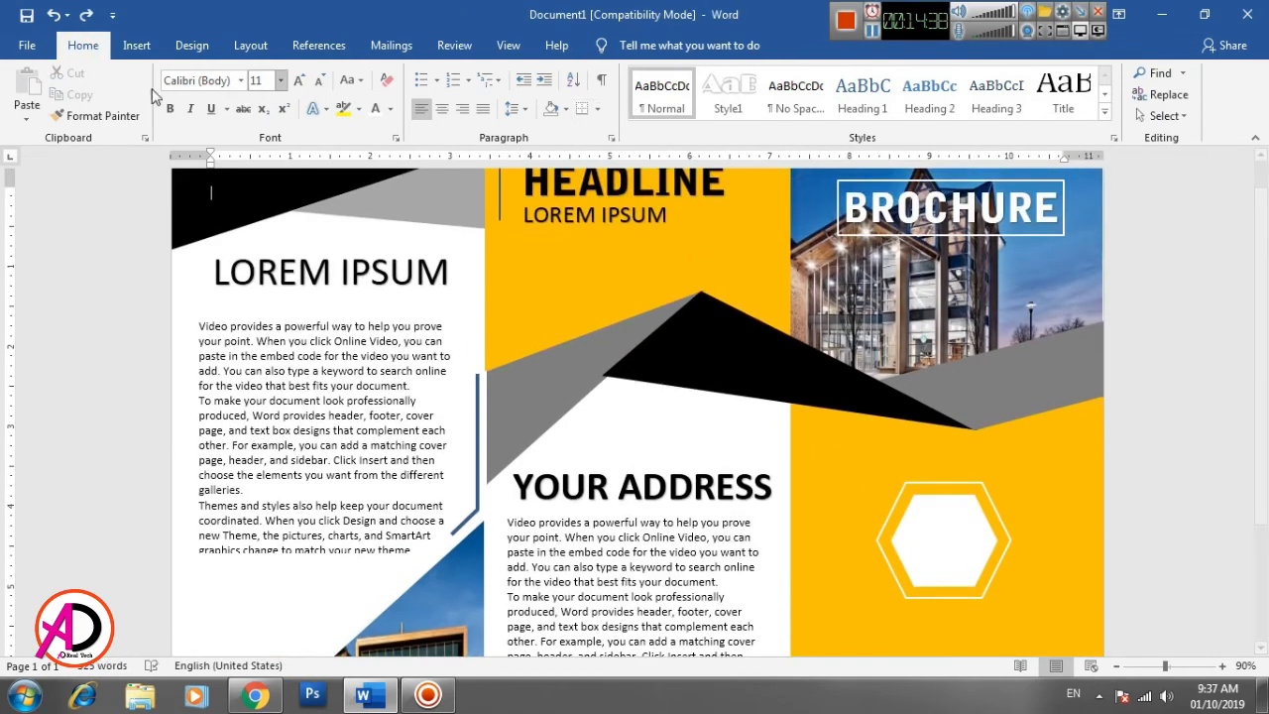
click(144, 45)
click(1014, 94)
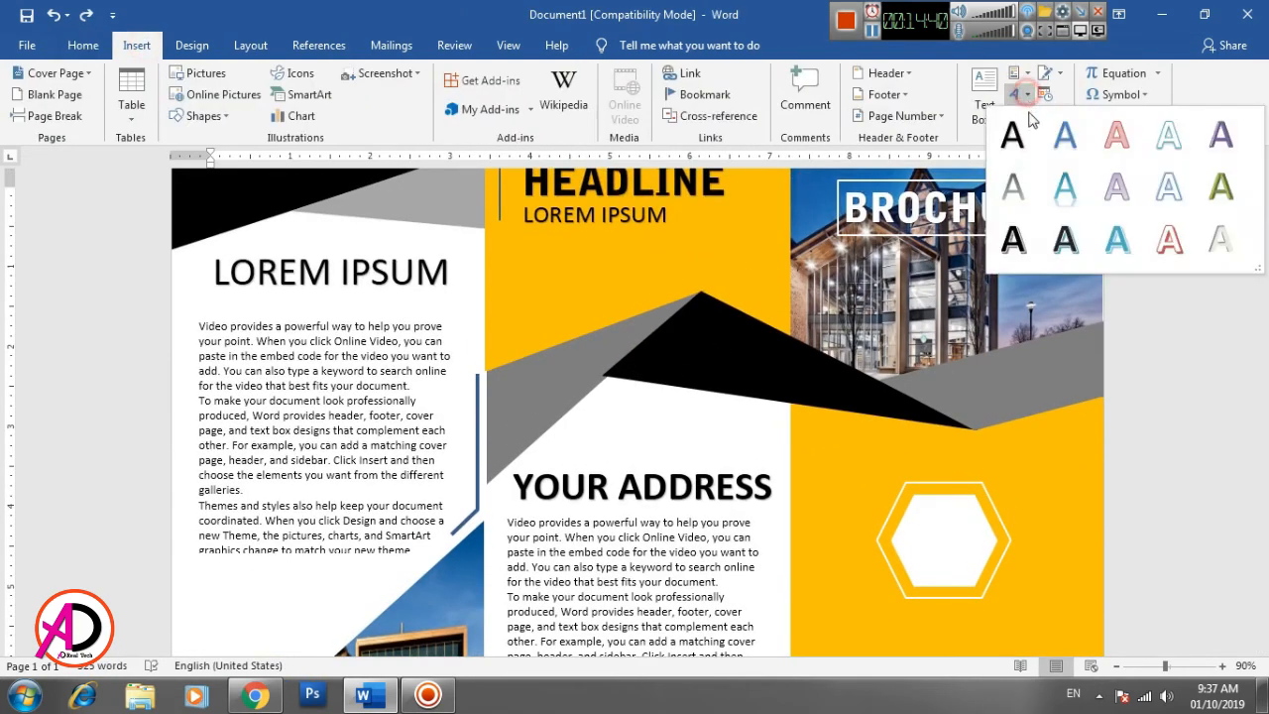
click(1018, 138)
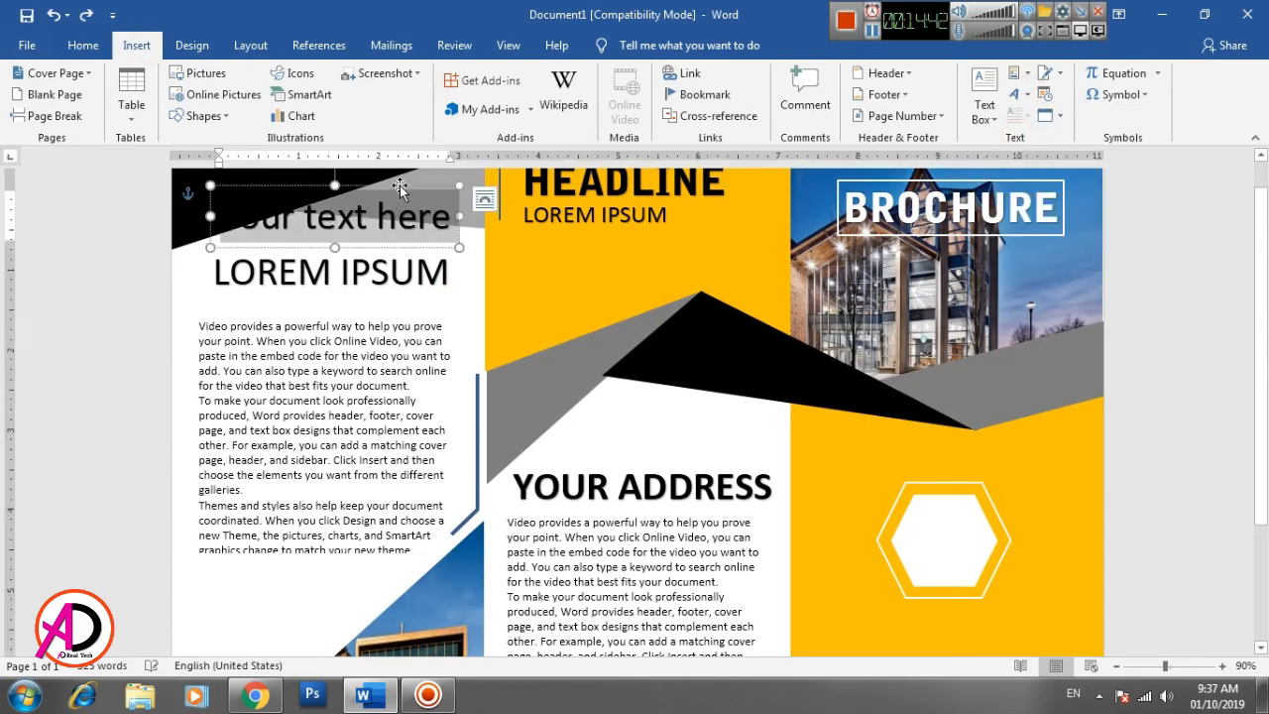
mouse_move(394, 203)
mouse_down()
mouse_move(872, 555)
mouse_move(1012, 602)
mouse_up()
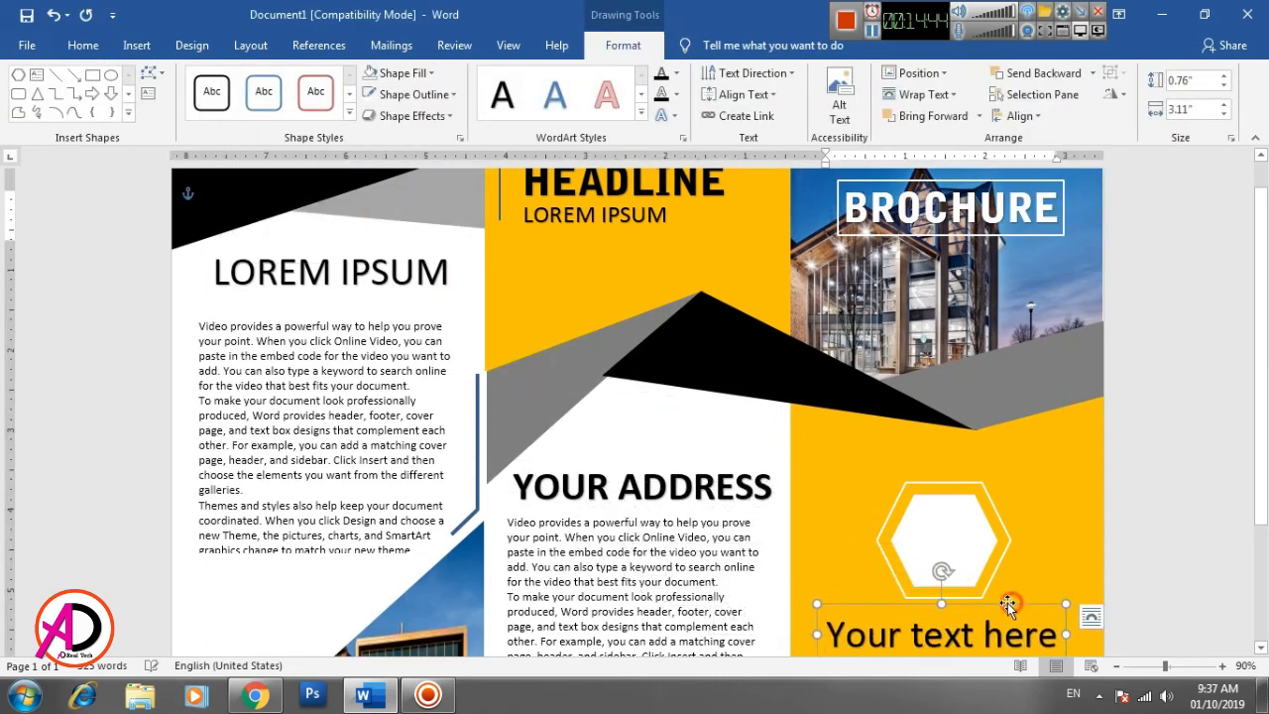
- Replace the WordArt placeholder text with COMPANY NAME and shift the box left to fit within the yellow panel
scroll(975, 522, down, 3)
triple_click(966, 475)
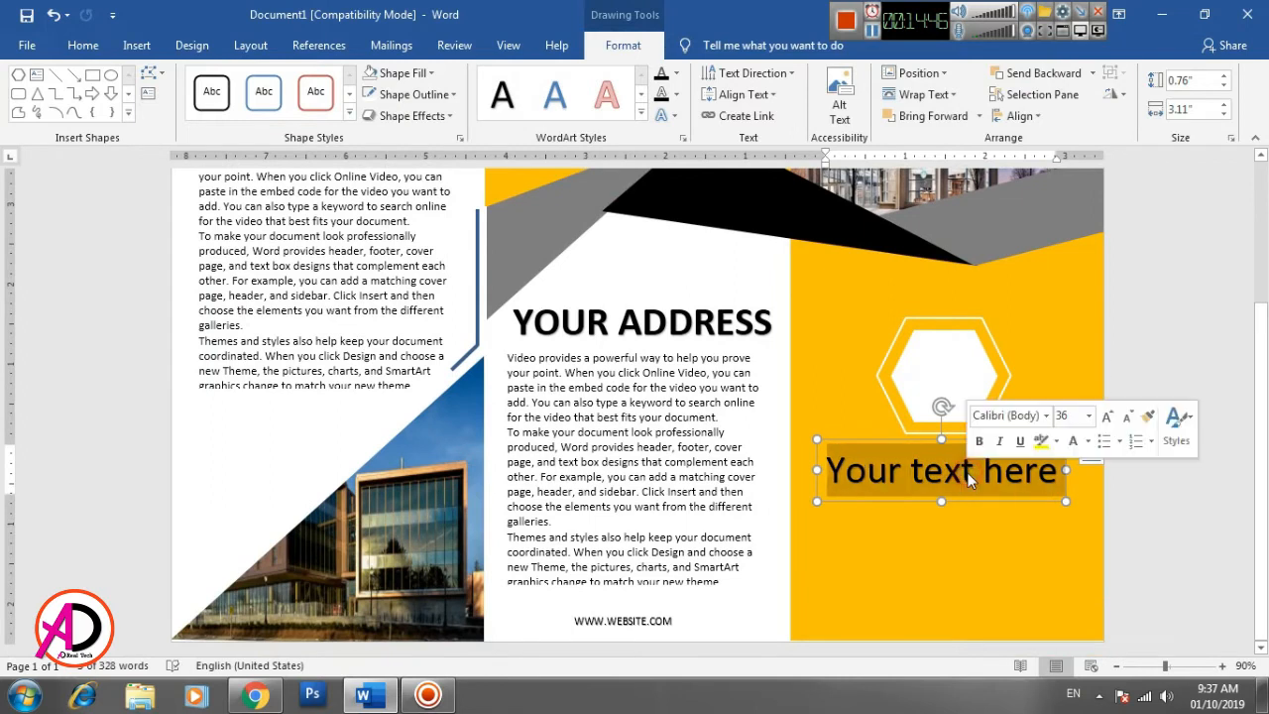
text(COM)
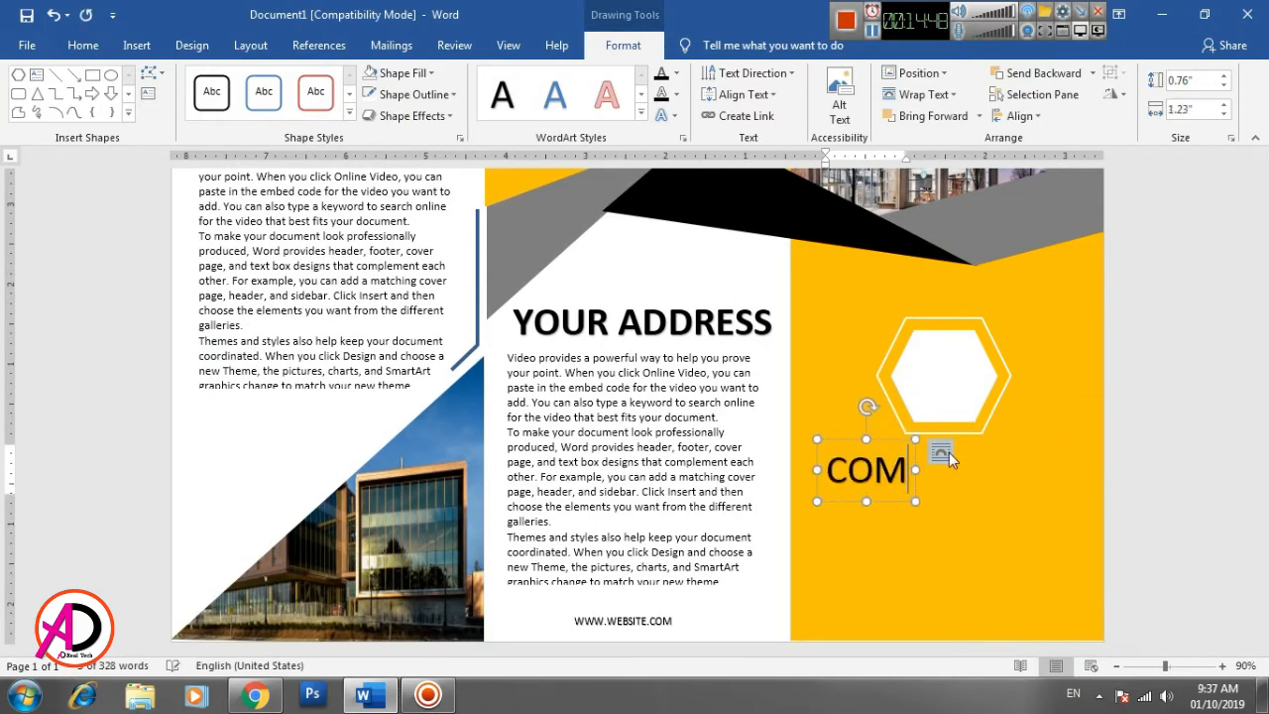
text(PANY NAME)
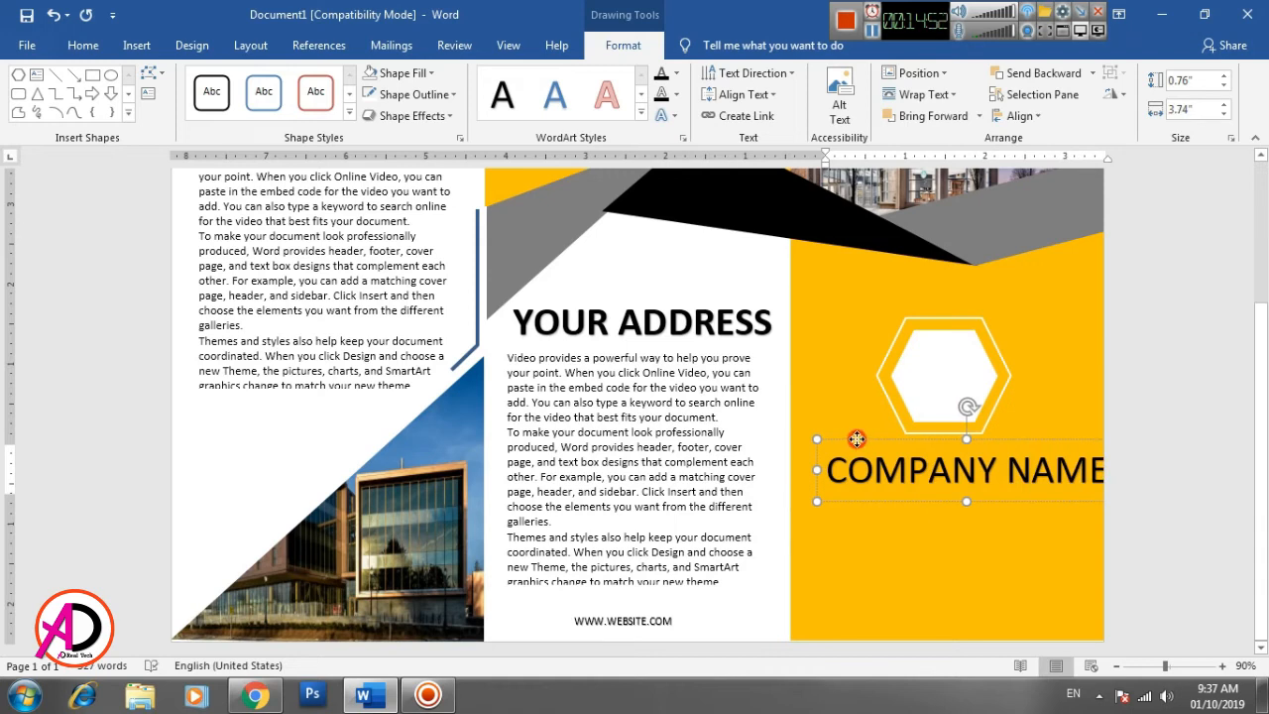
drag(859, 443, 833, 439)
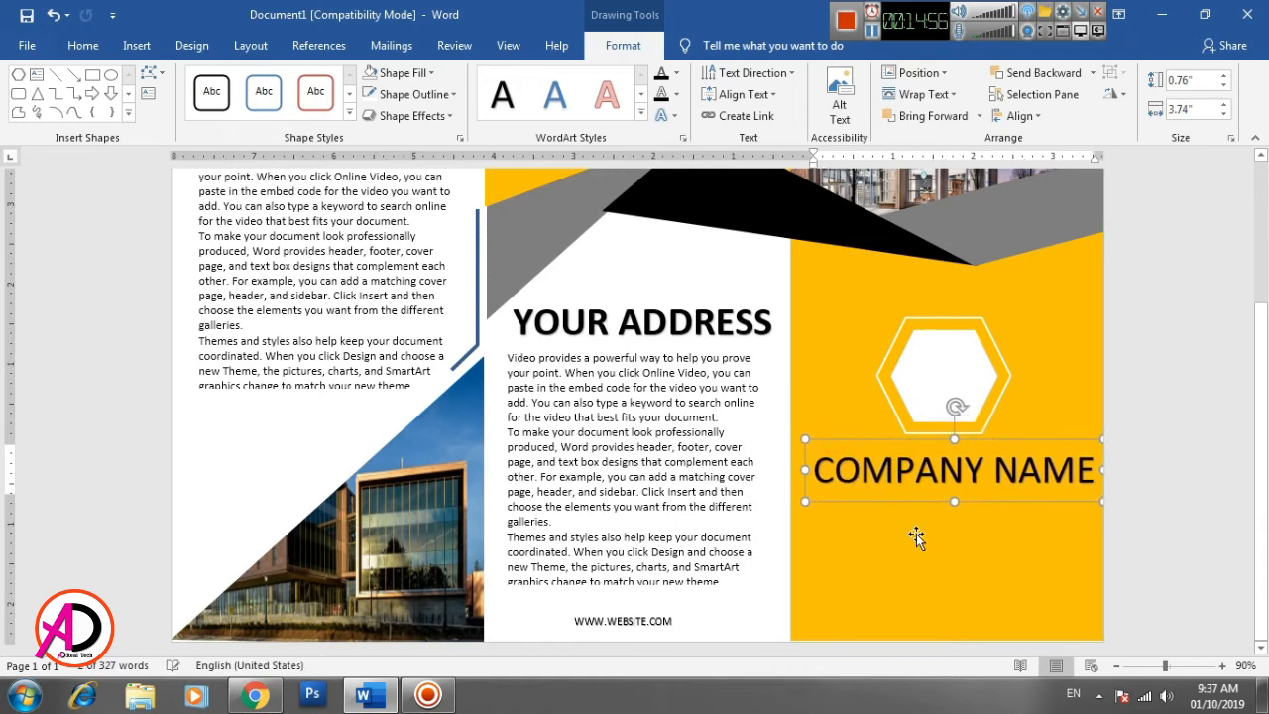
- Format COMPANY NAME in Bell Gothic Std Black at 31 pt and move it slightly lower and left beneath the hexagons
triple_click(889, 481)
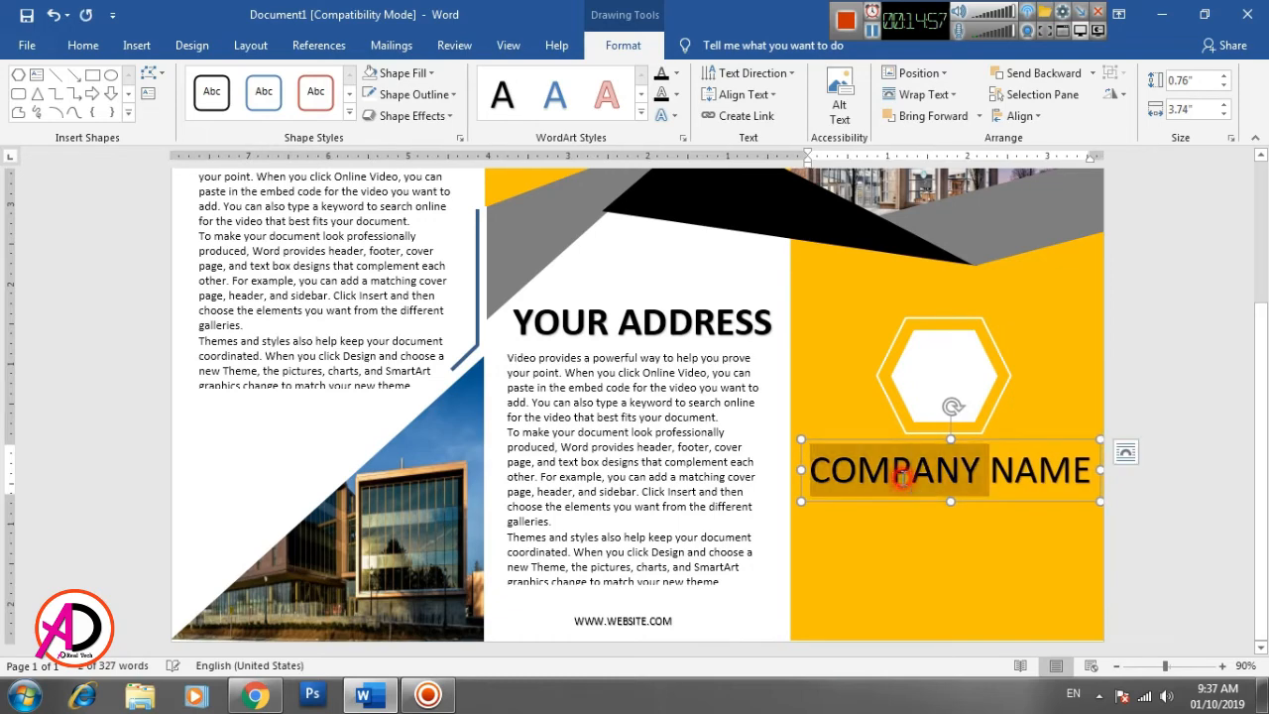
click(85, 47)
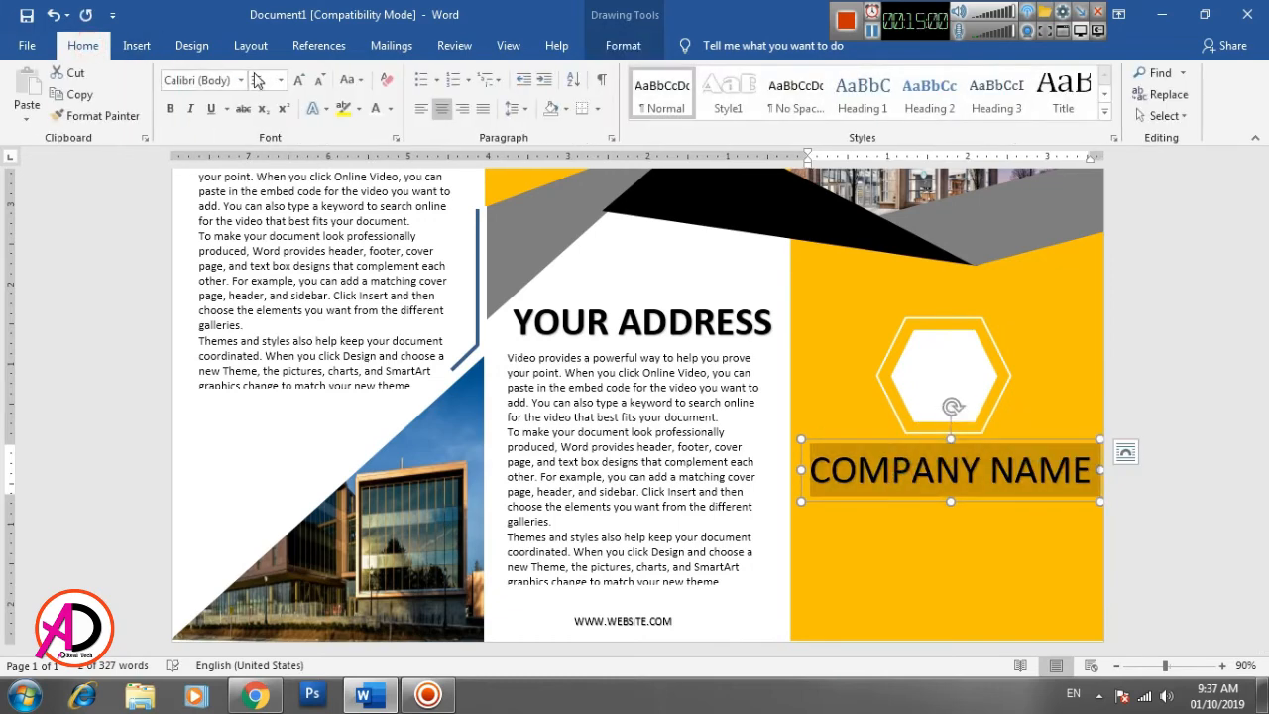
click(241, 81)
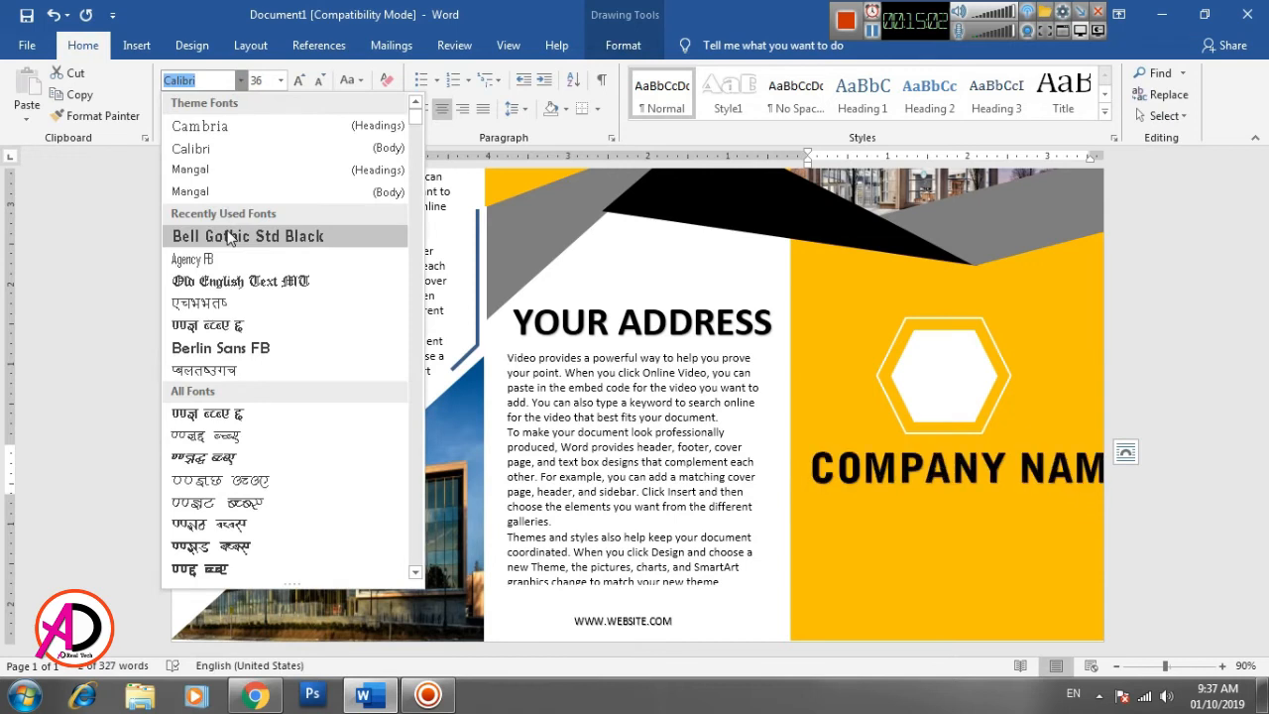
click(227, 235)
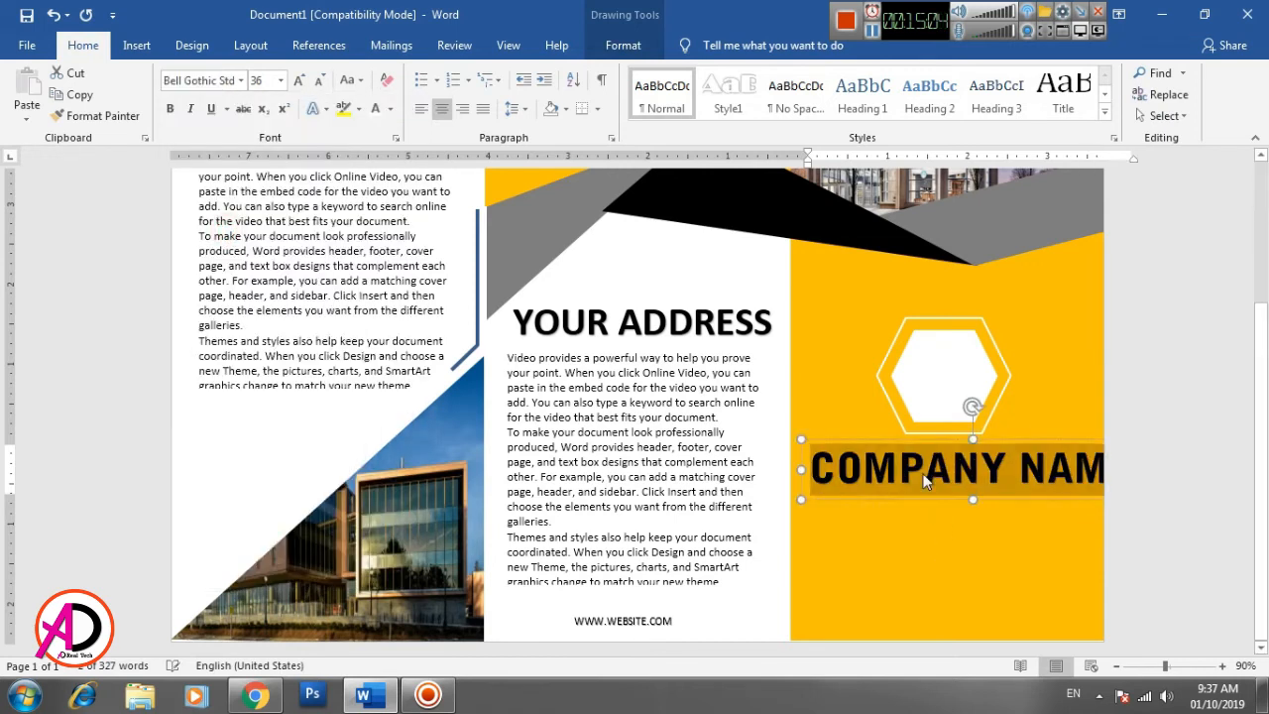
key(ctrl+bracketleft)
key(ctrl+bracketleft)
key(ctrl+bracketleft)
key(ctrl+bracketleft)
key(ctrl+bracketleft)
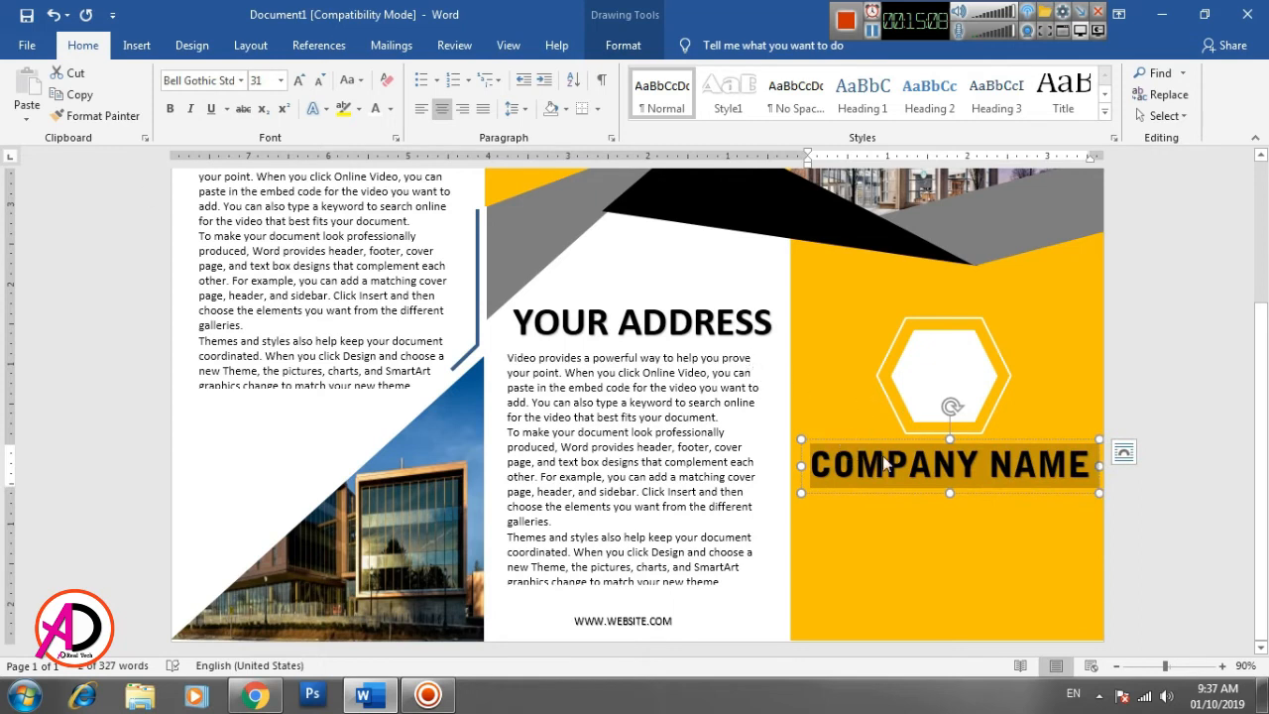
drag(902, 440, 897, 446)
click(954, 540)
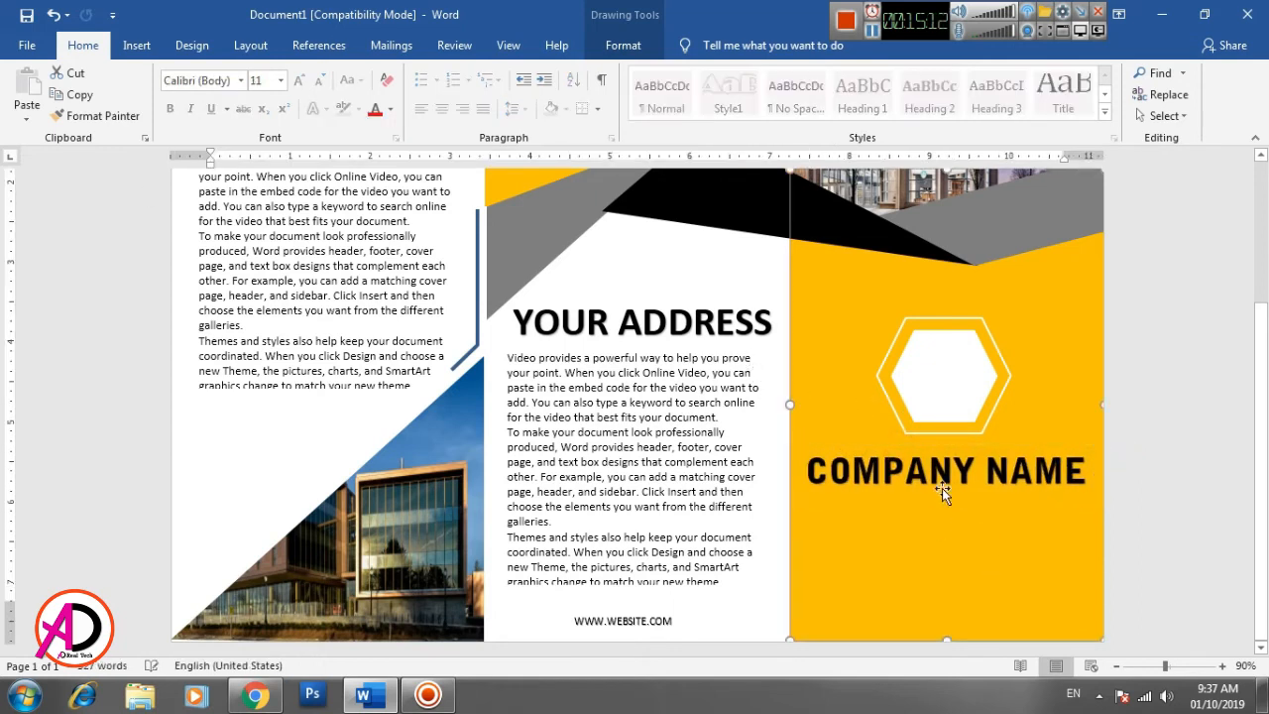
- Set the outer hexagon's outline weight to 4½ pt and deselect it
click(915, 433)
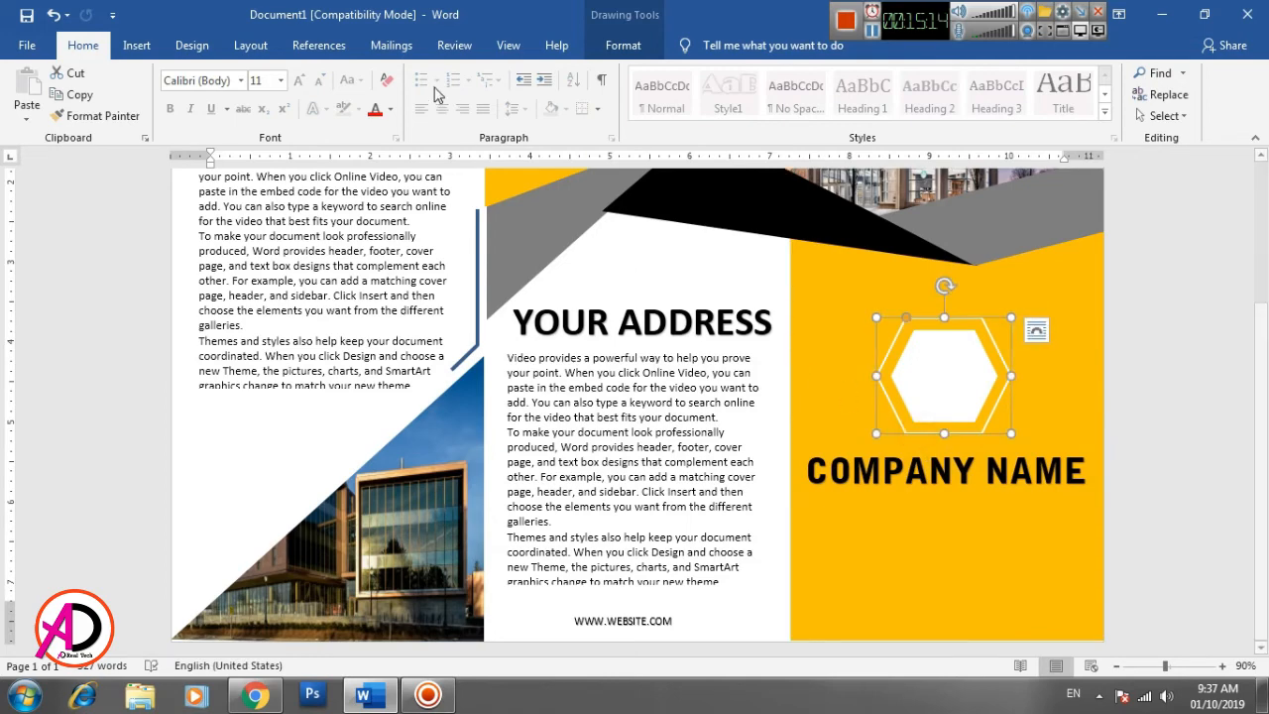
click(617, 50)
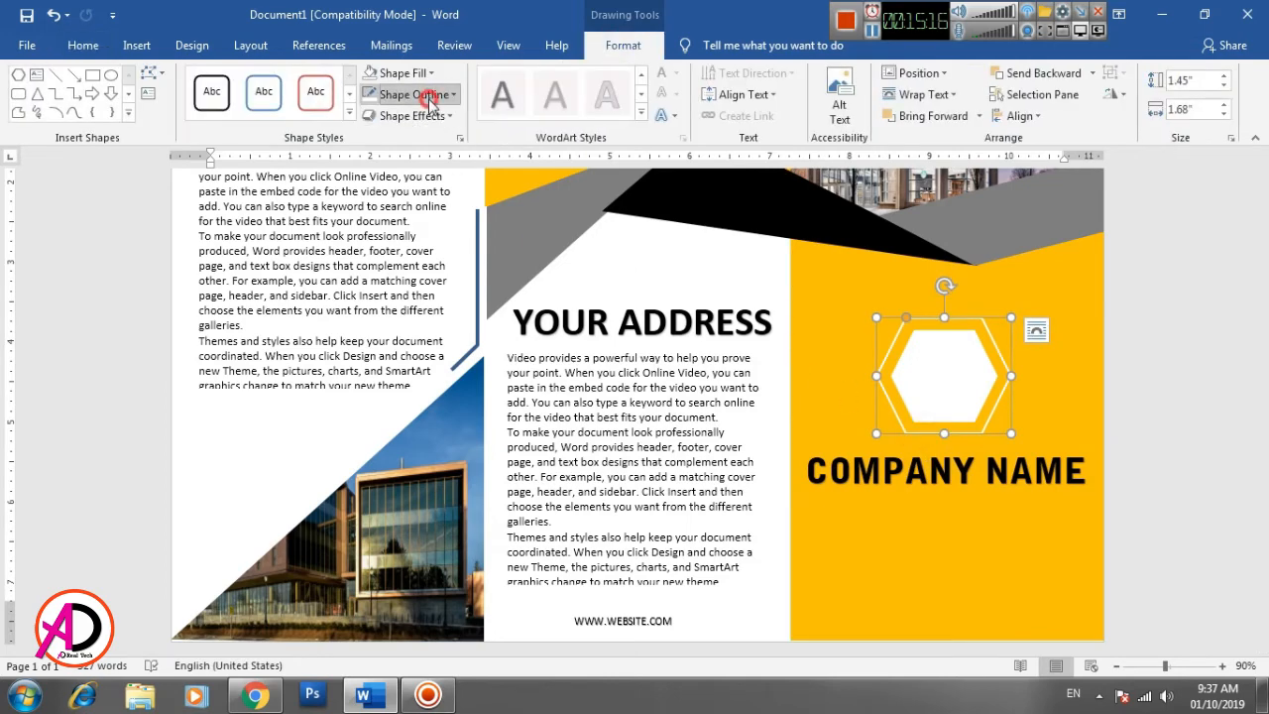
click(406, 94)
click(422, 305)
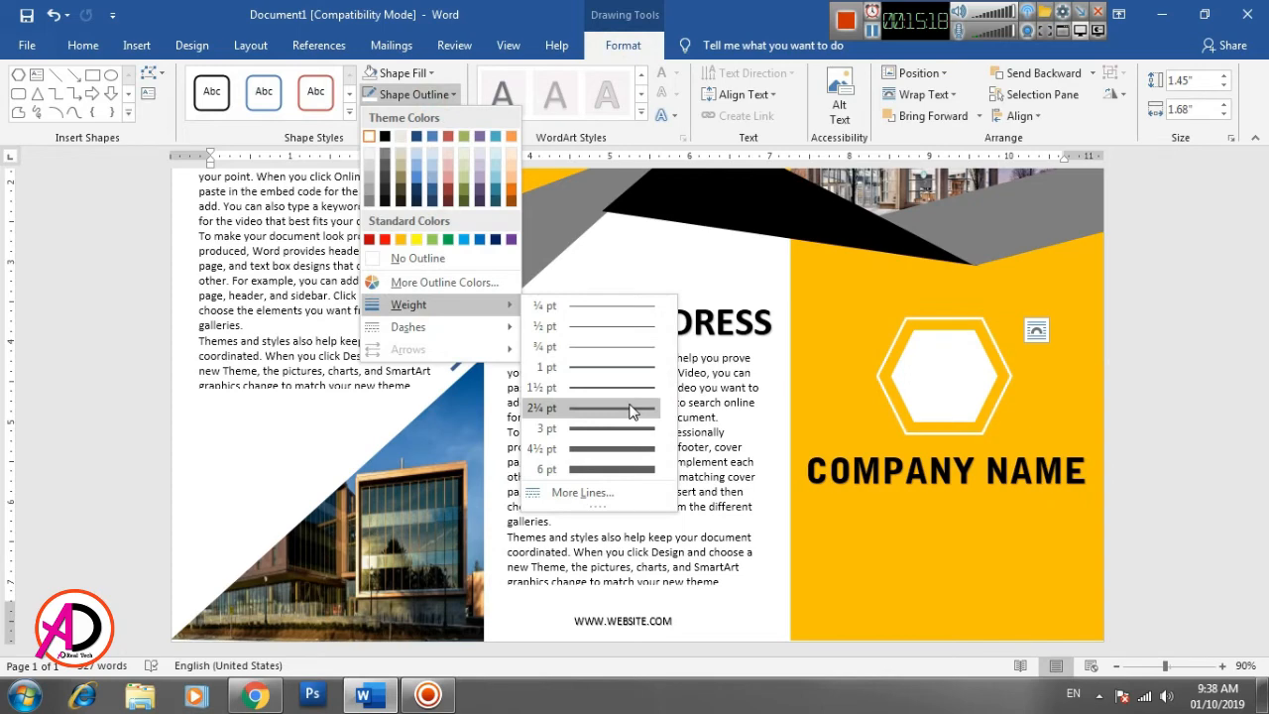
click(625, 448)
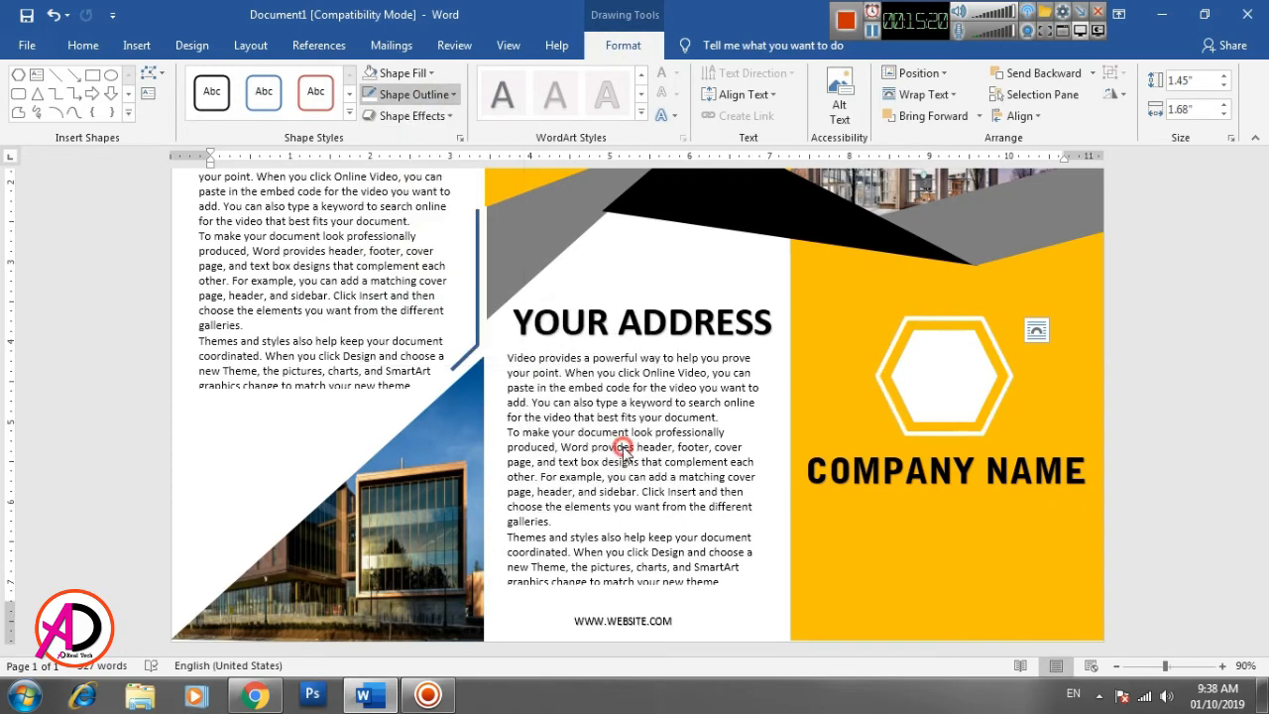
click(1173, 464)
scroll(1094, 514, up, 1)
scroll(876, 528, down, 1)
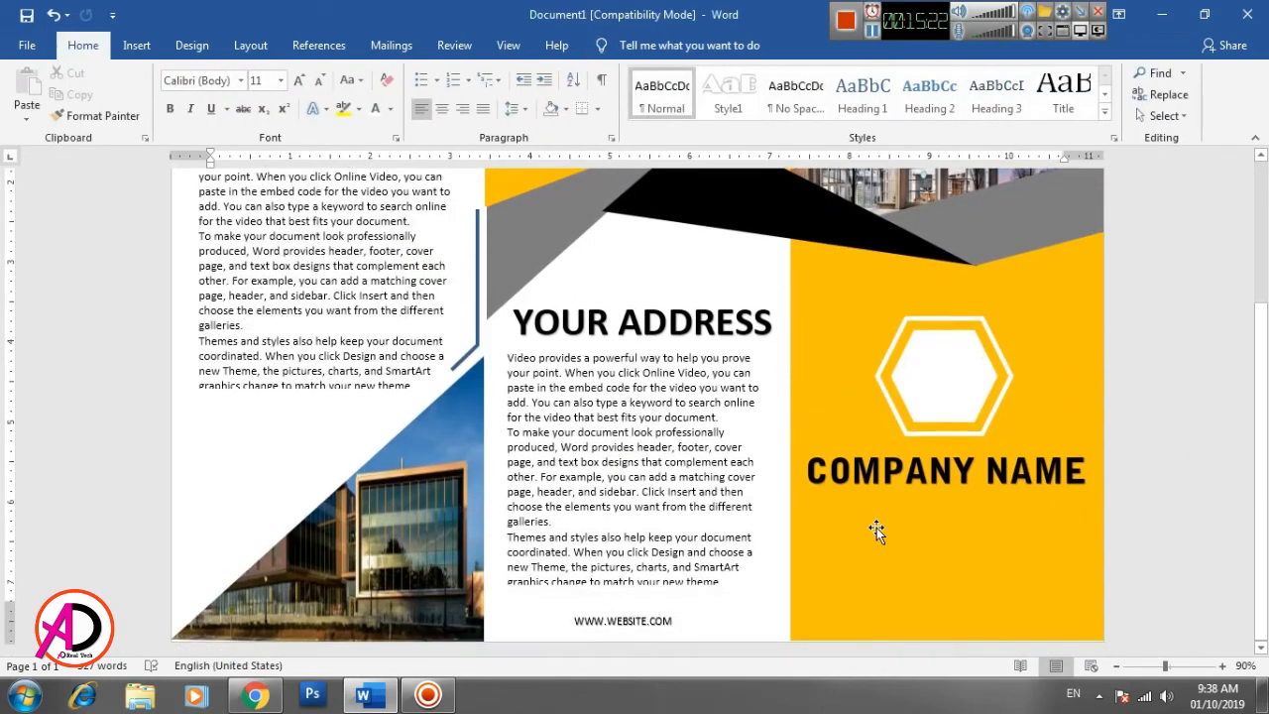
- Insert another plain black WordArt and place it directly beneath COMPANY NAME on the yellow panel
click(137, 45)
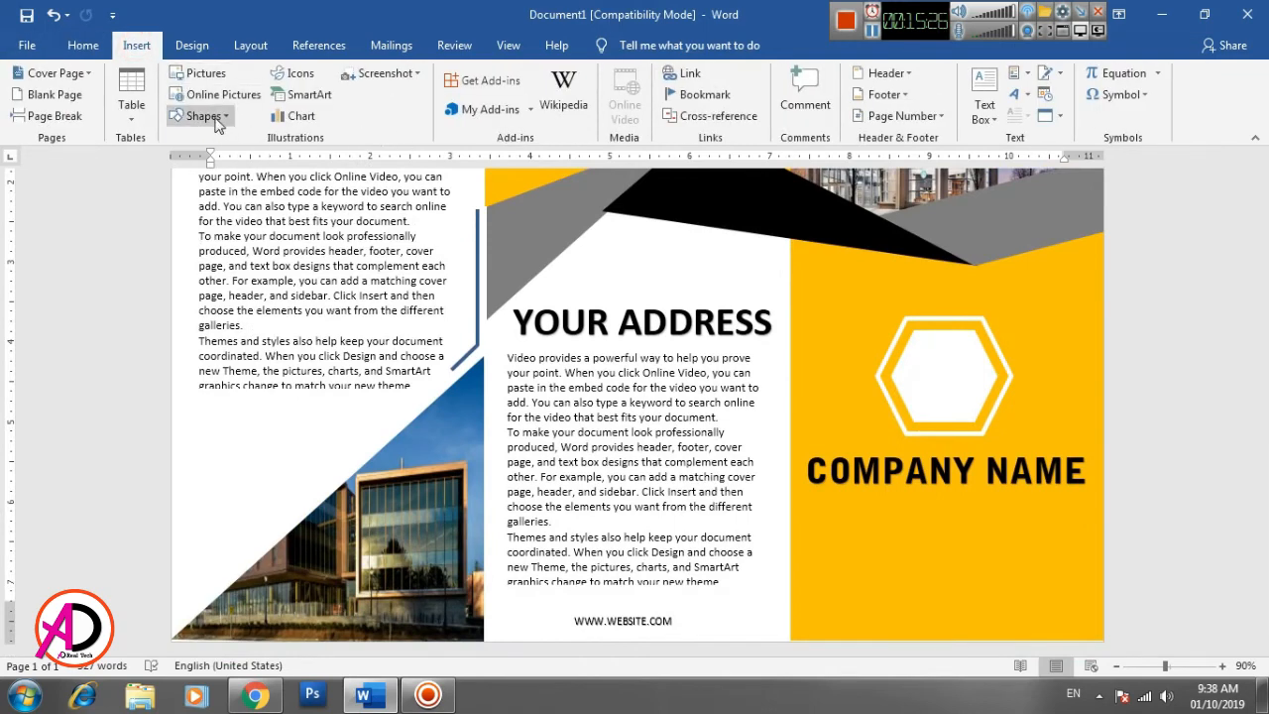
click(1013, 94)
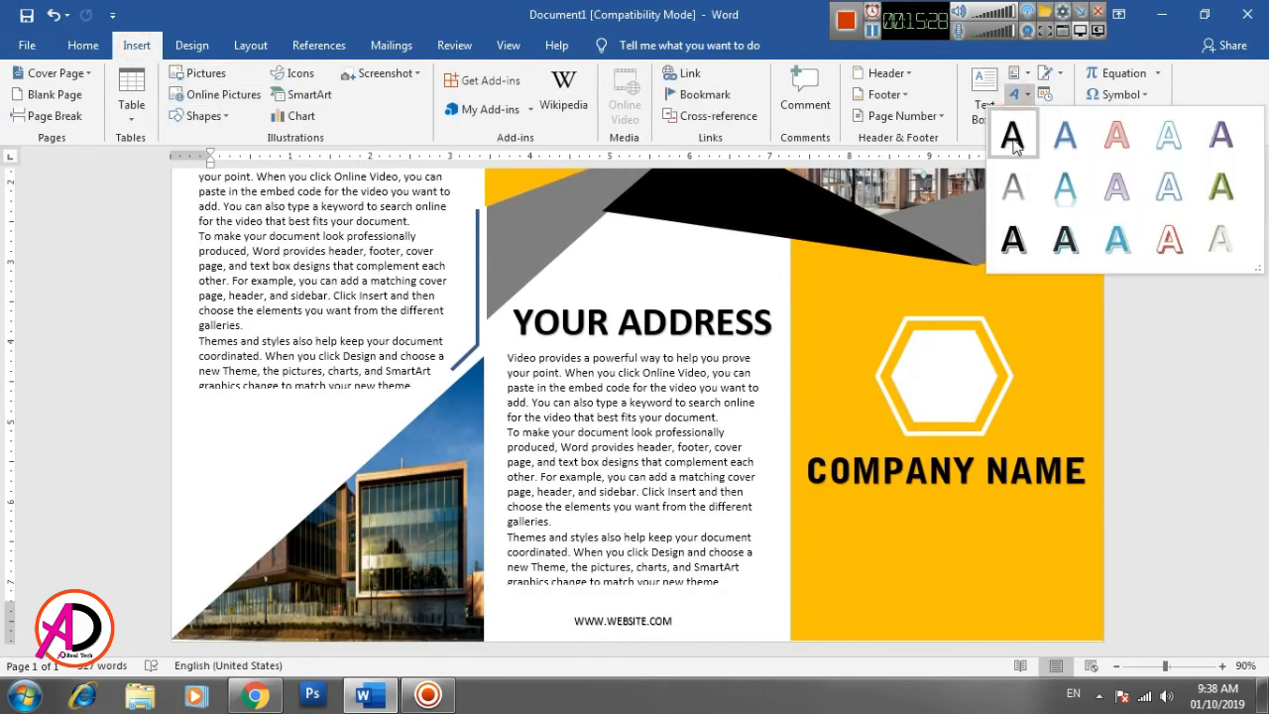
click(1013, 139)
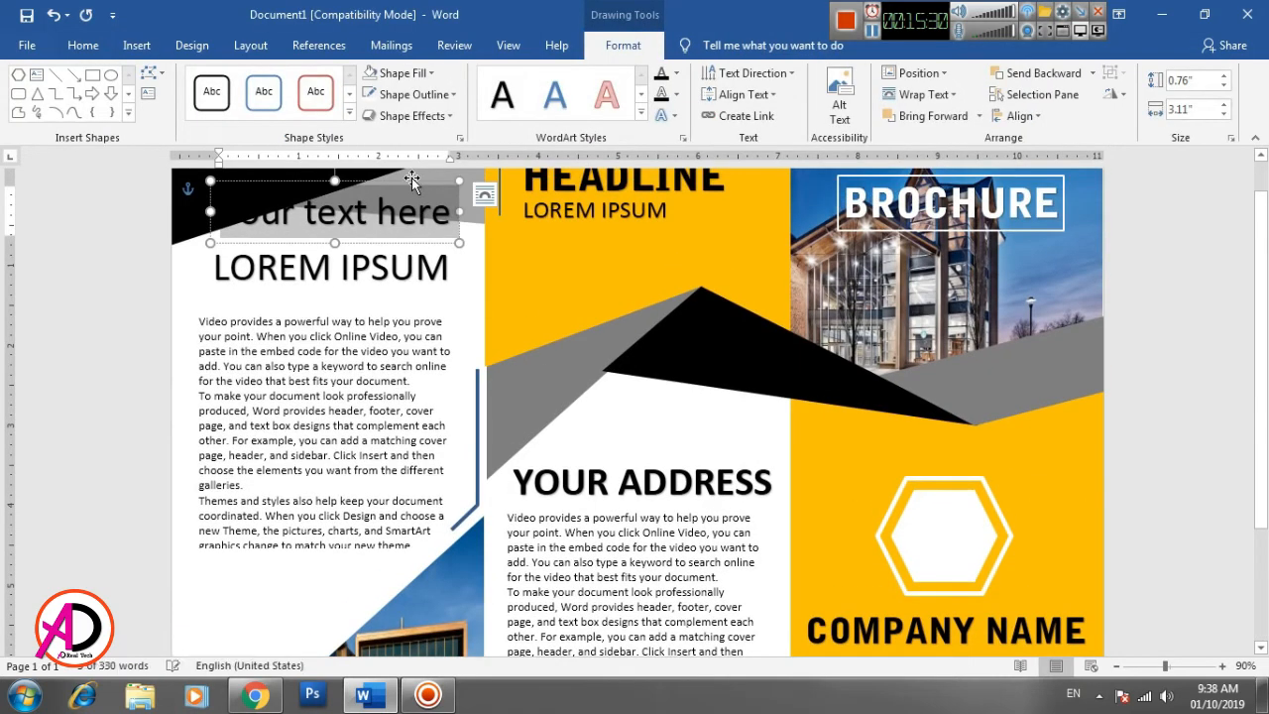
drag(411, 180, 1019, 603)
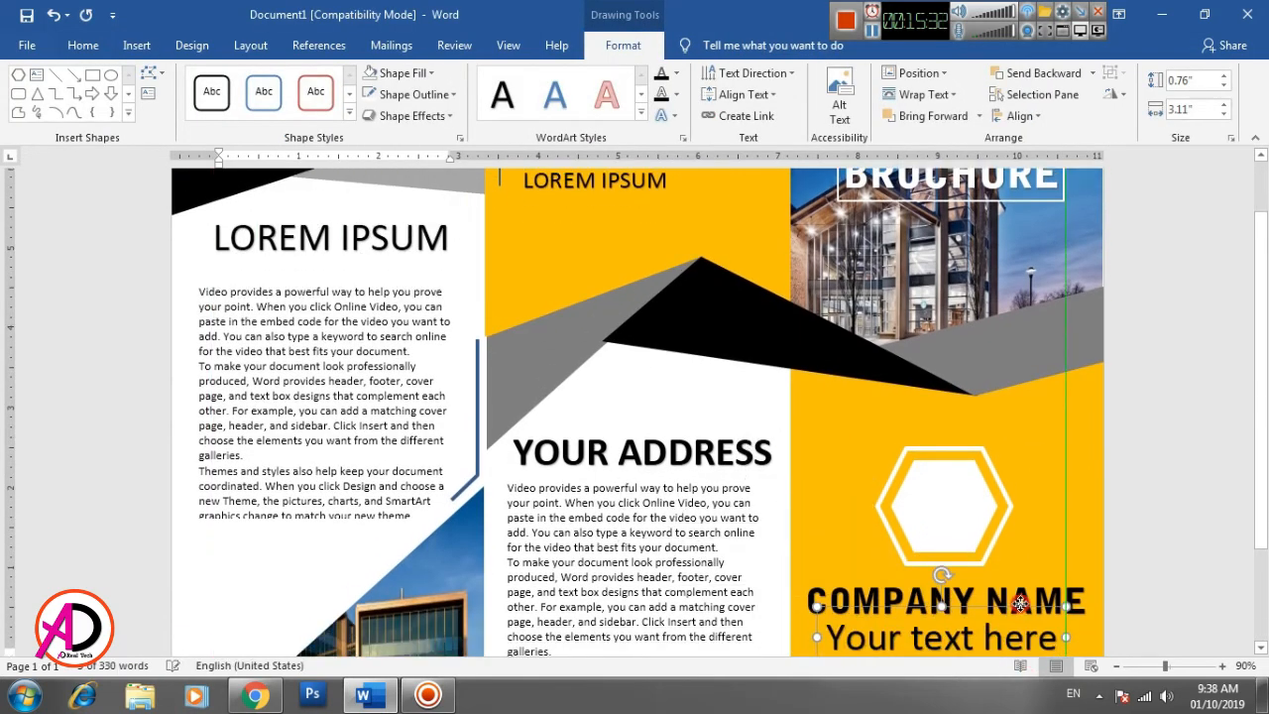
scroll(1019, 603, down, 3)
- Replace the new WordArt's placeholder text with COMPANY ADDRESS
triple_click(963, 511)
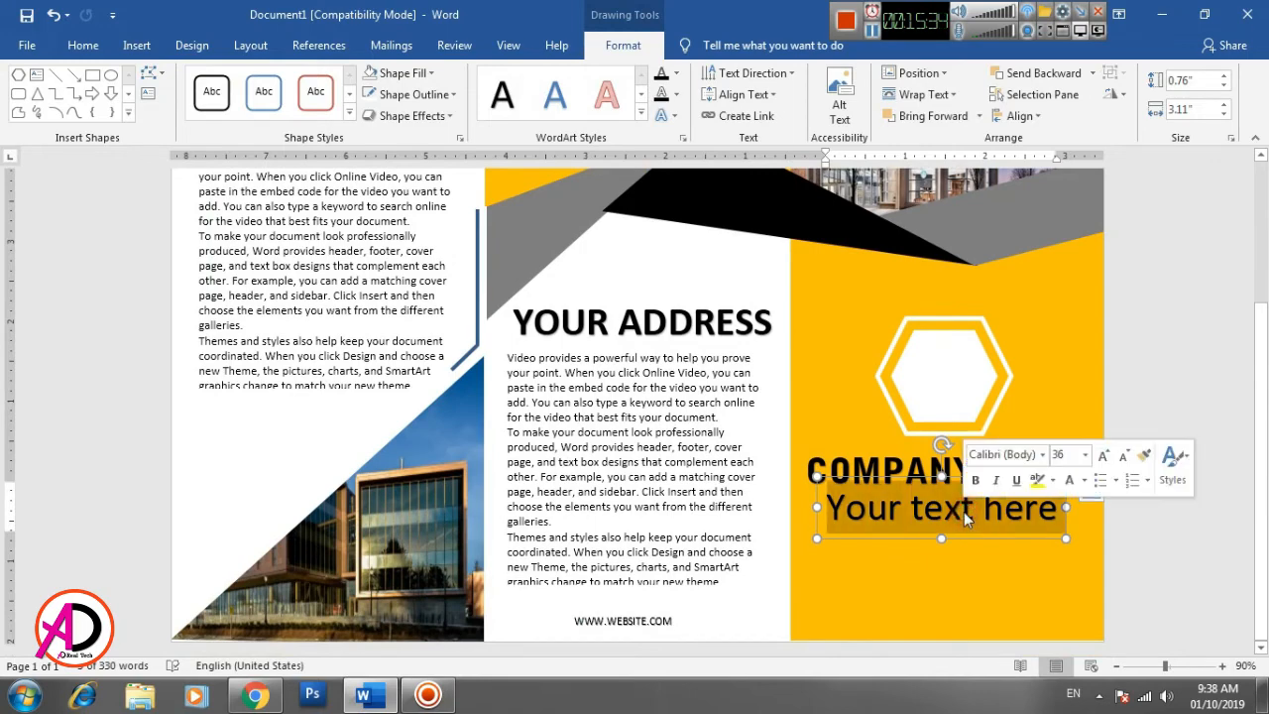
text(COMPANU)
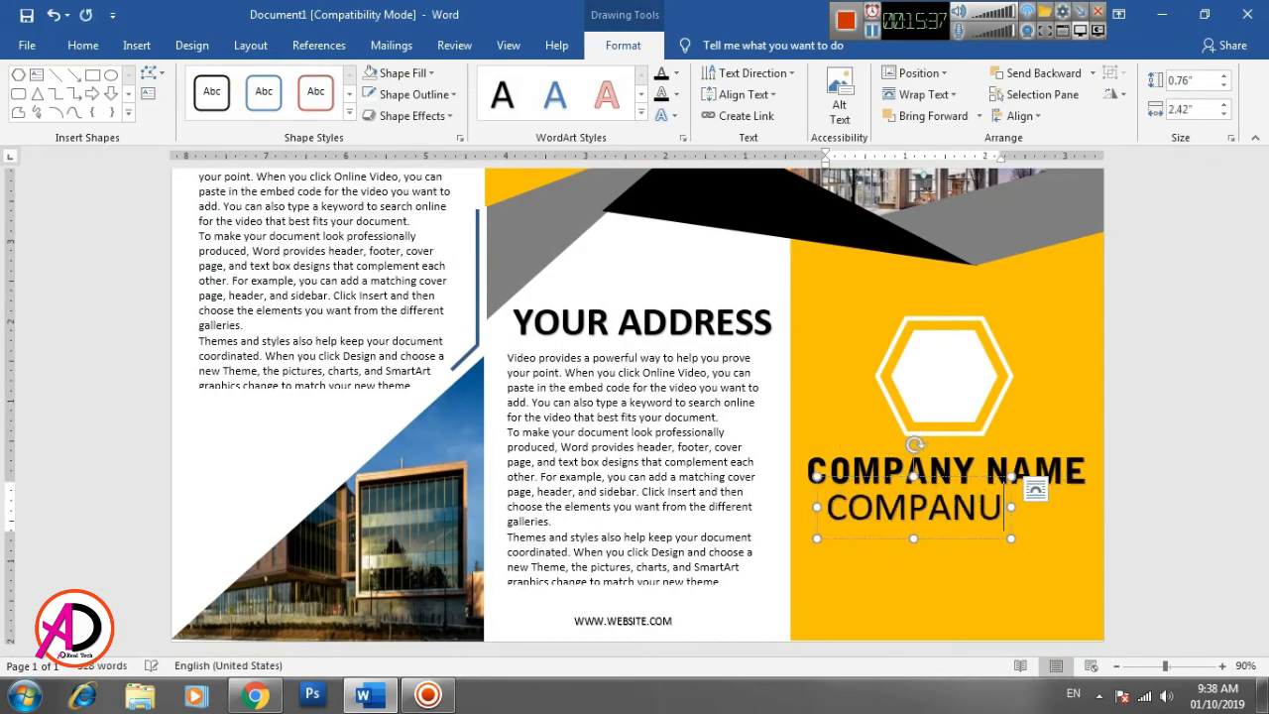
key(BackSpace)
text(Y ADDR)
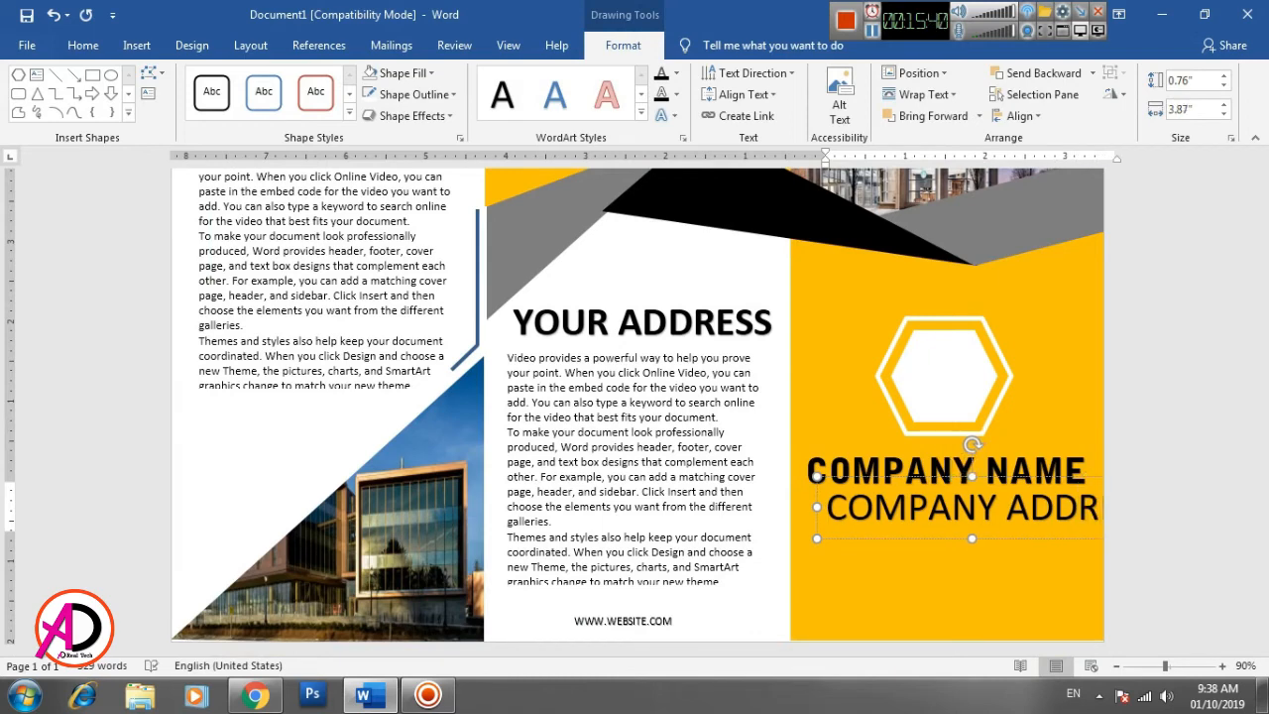
text(ESS)
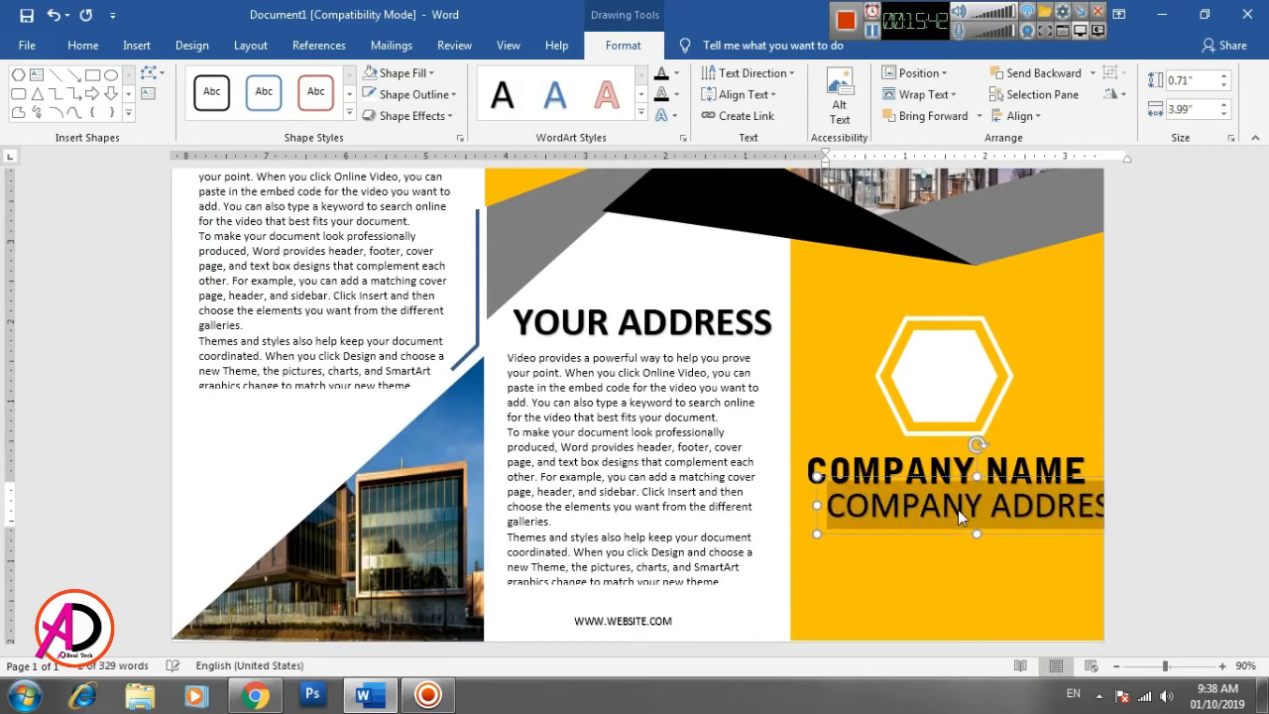
- Shrink COMPANY ADDRESS to 22 pt, center the box beneath COMPANY NAME and deselect it
triple_click(958, 510)
key(ctrl+bracketleft)
key(ctrl+bracketleft)
key(ctrl+bracketleft)
key(ctrl+bracketleft)
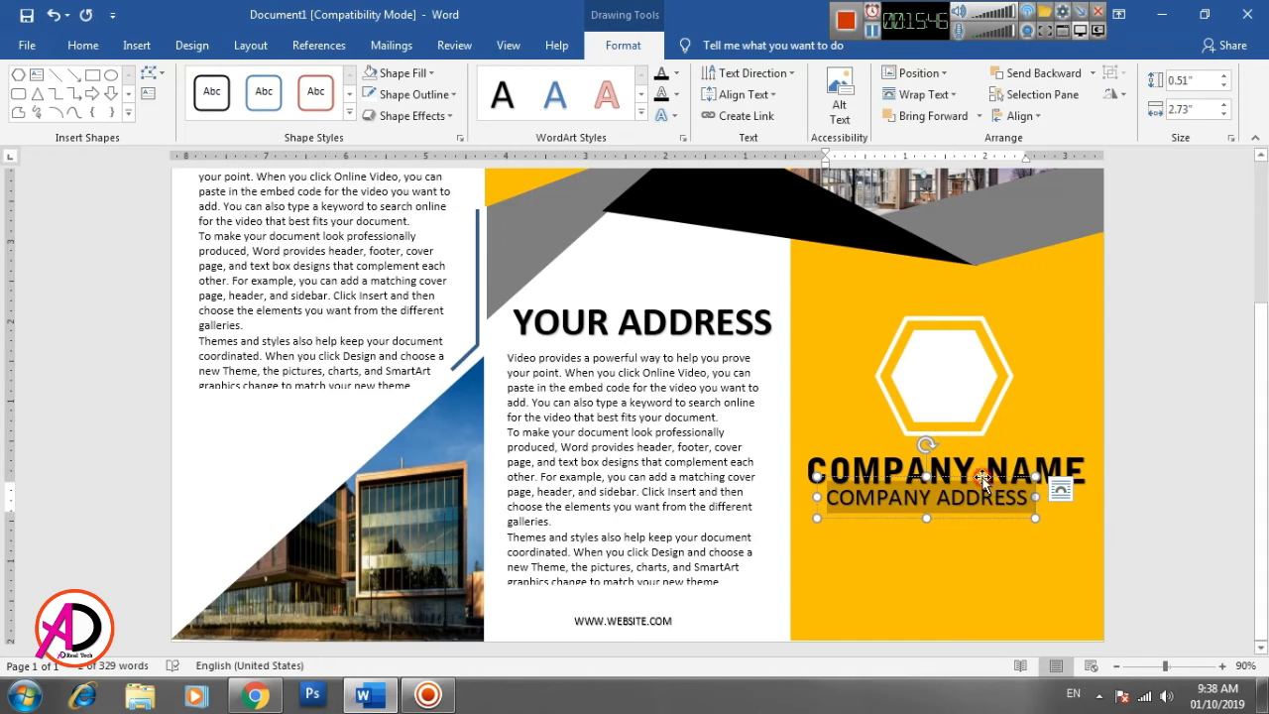
drag(982, 477, 1002, 482)
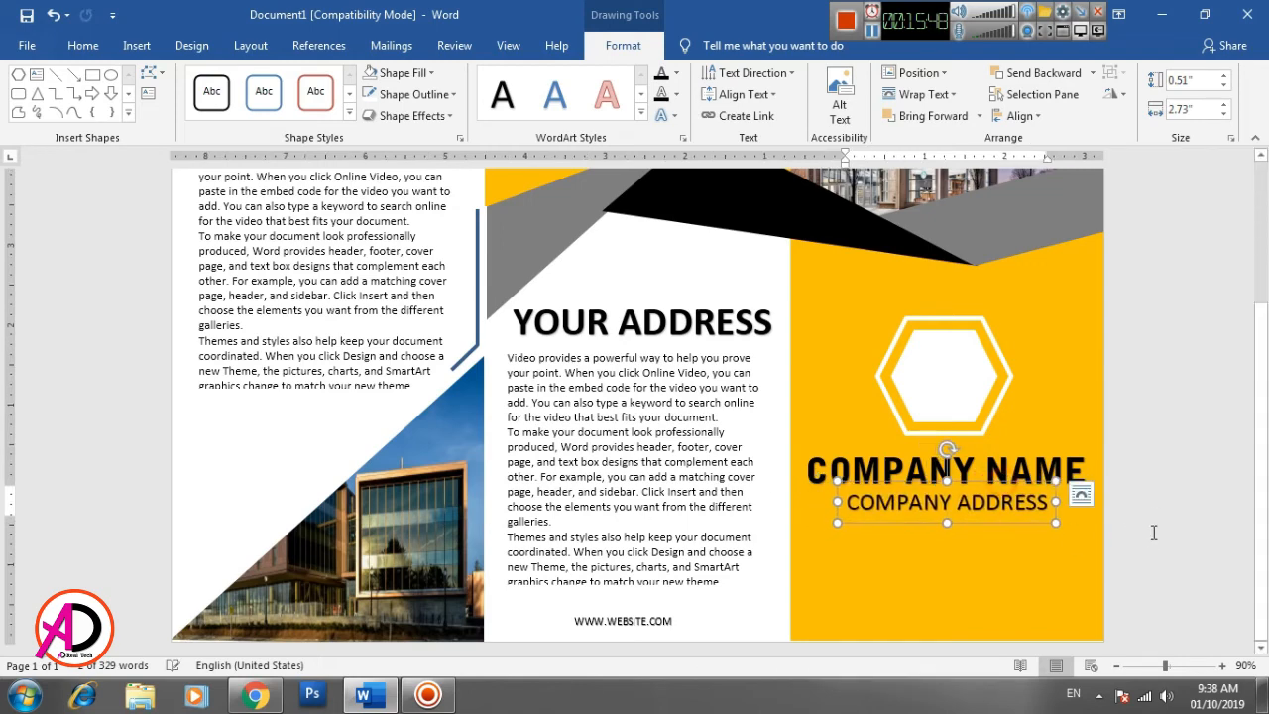
click(1153, 521)
- Change the font color of COMPANY NAME to white and deselect it
scroll(932, 555, down, 2)
triple_click(928, 561)
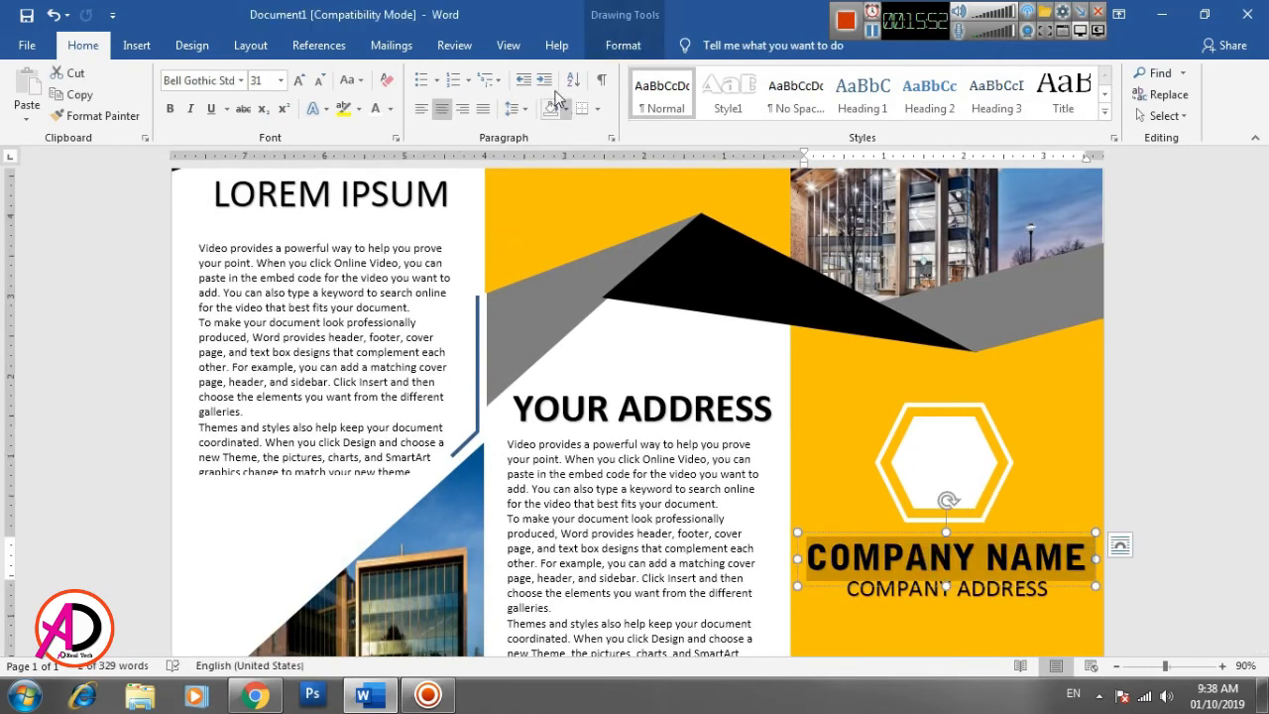
click(376, 110)
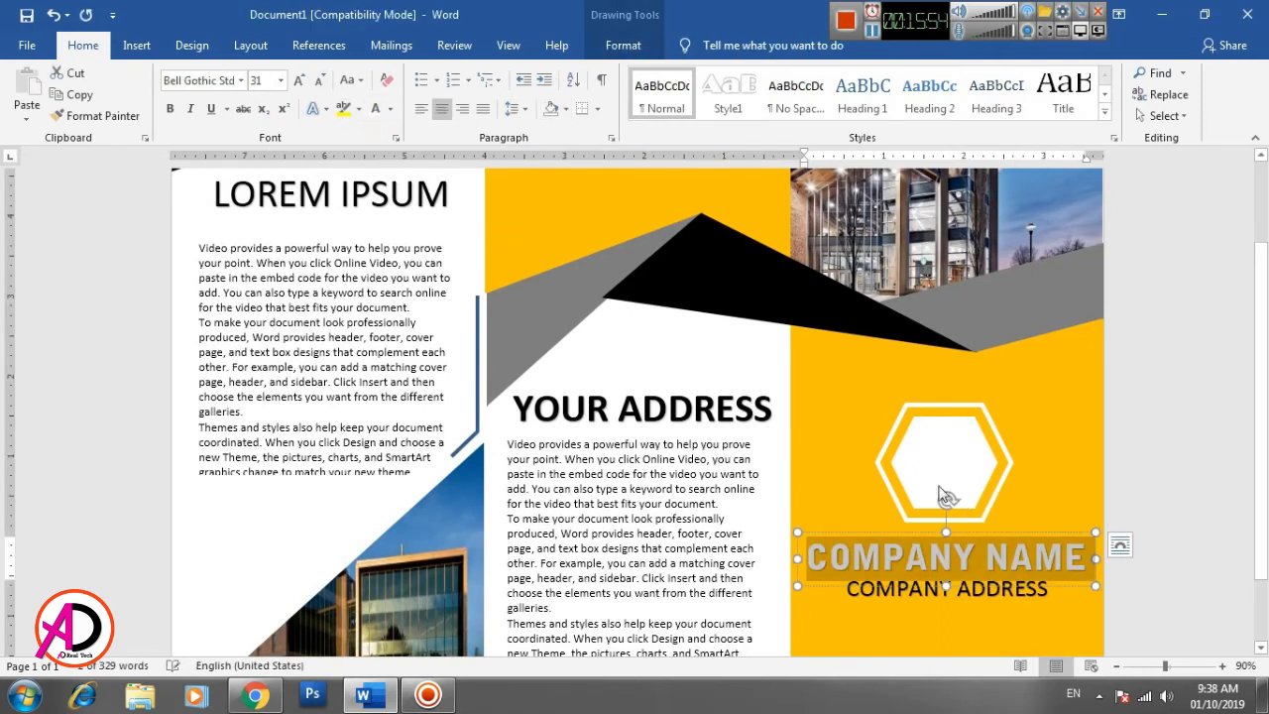
click(1135, 493)
scroll(1124, 545, down, 2)
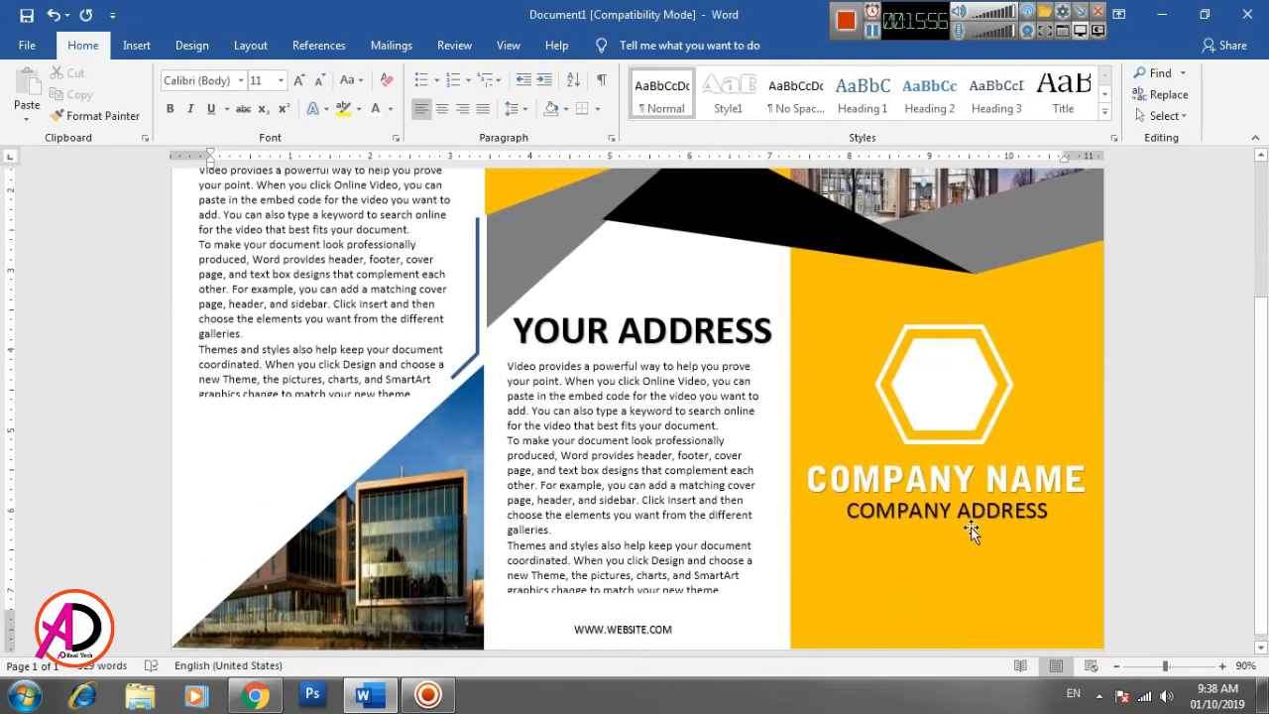
triple_click(920, 510)
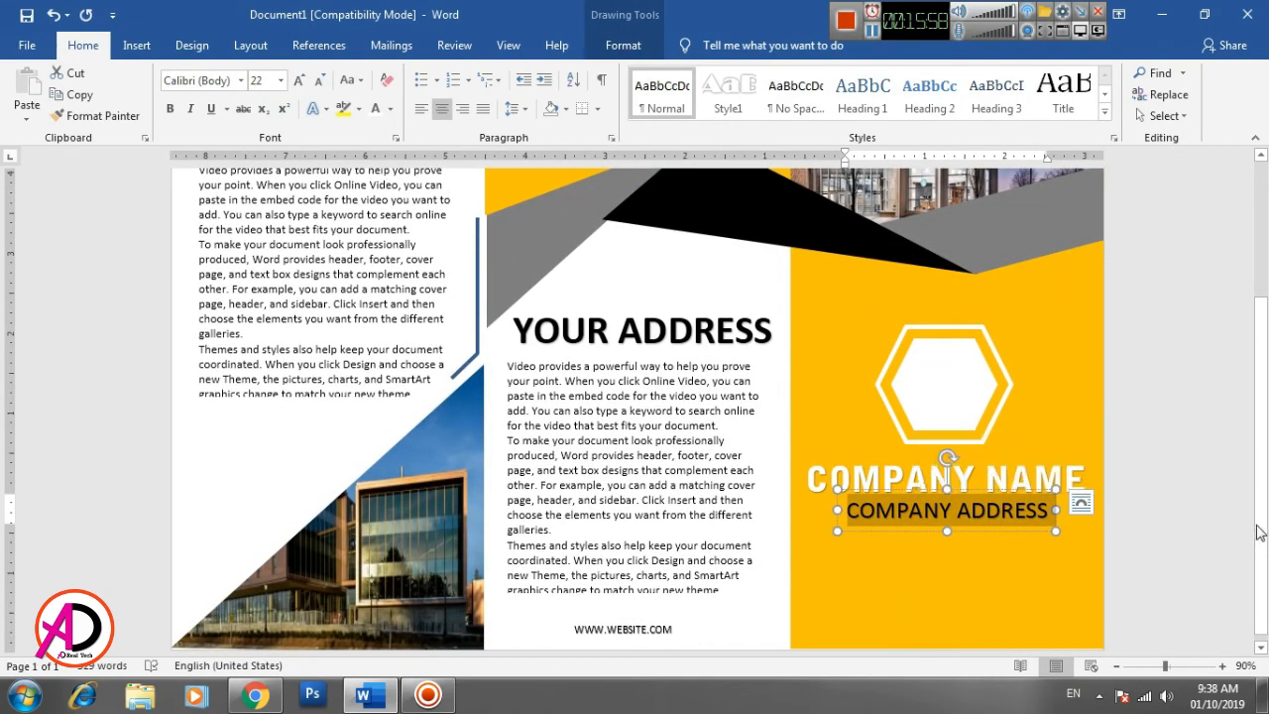
click(1178, 500)
scroll(1156, 510, up, 2)
scroll(1027, 552, down, 2)
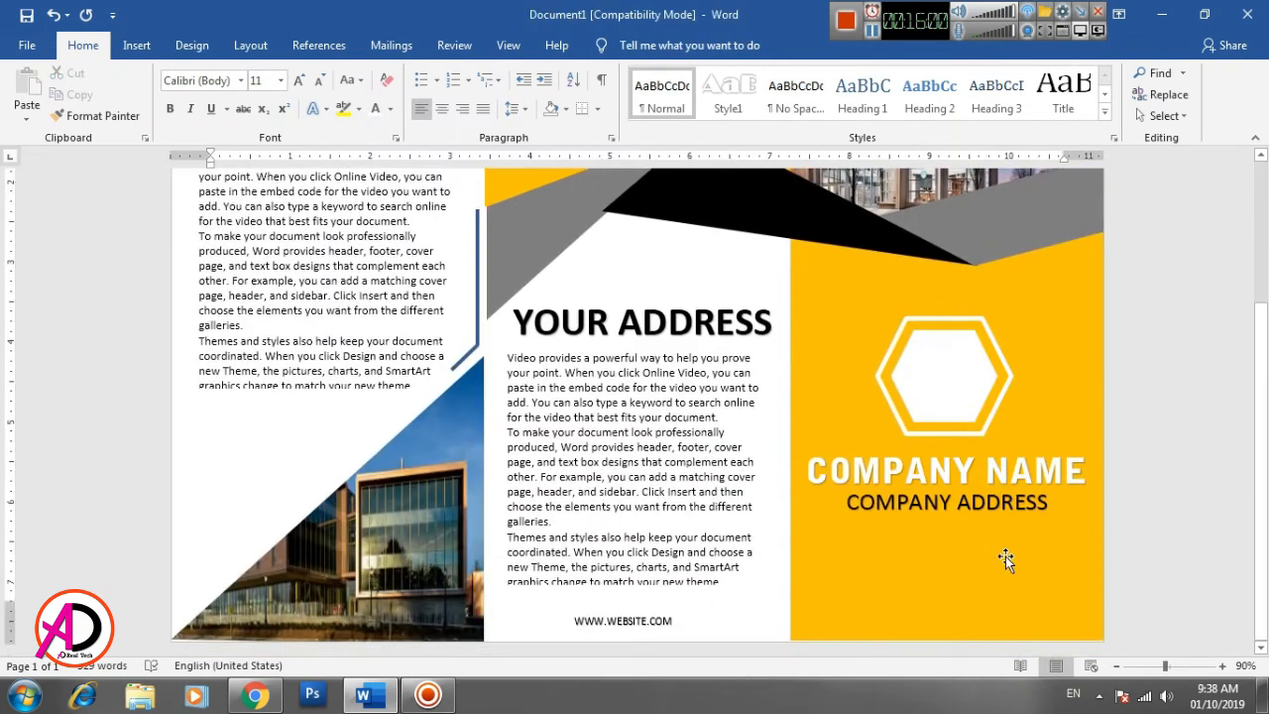
click(136, 46)
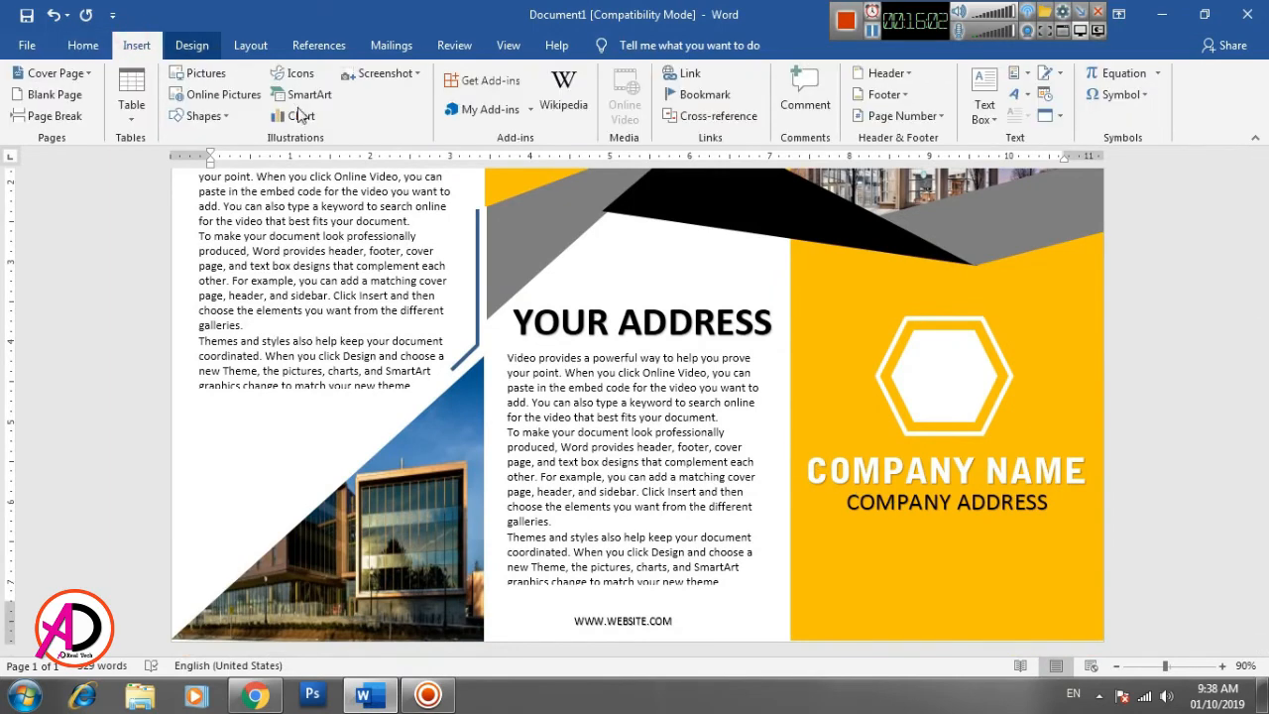
click(216, 118)
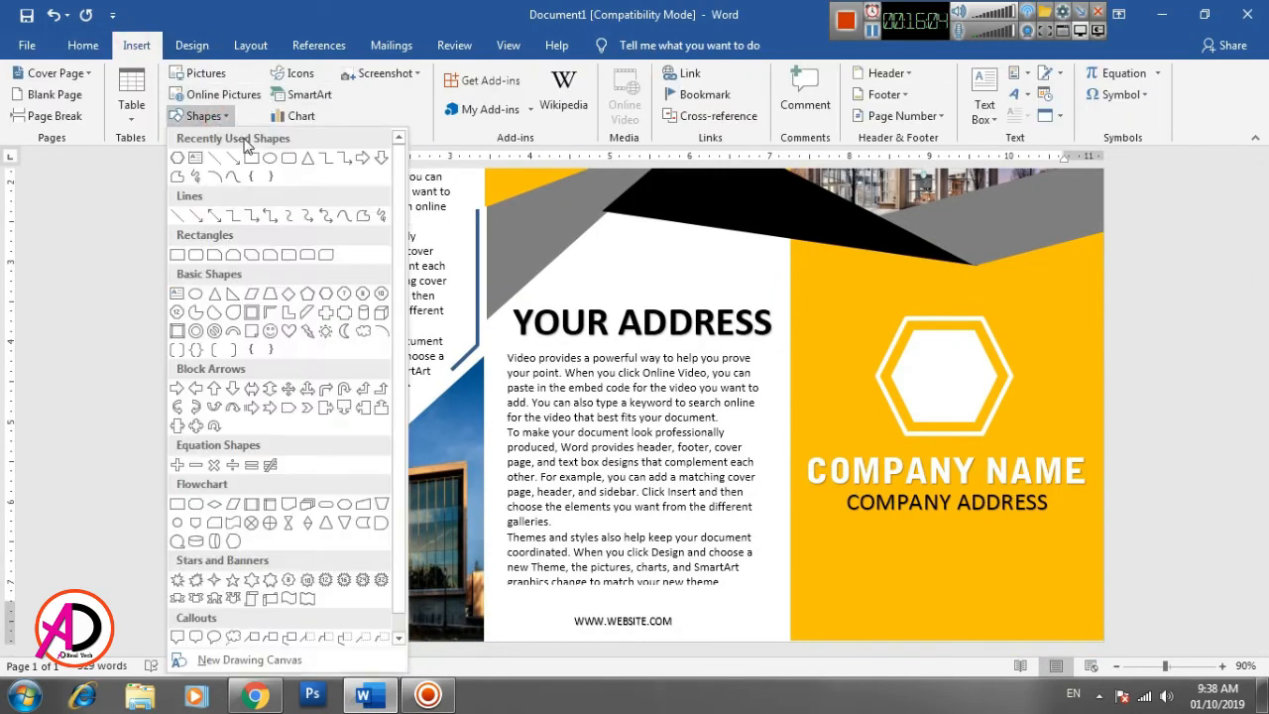
click(949, 373)
- Duplicate the inner white hexagon, move the copy to the yellow panel's lower right corner and enlarge it to 1.6" high by 2.2" wide
click(949, 374)
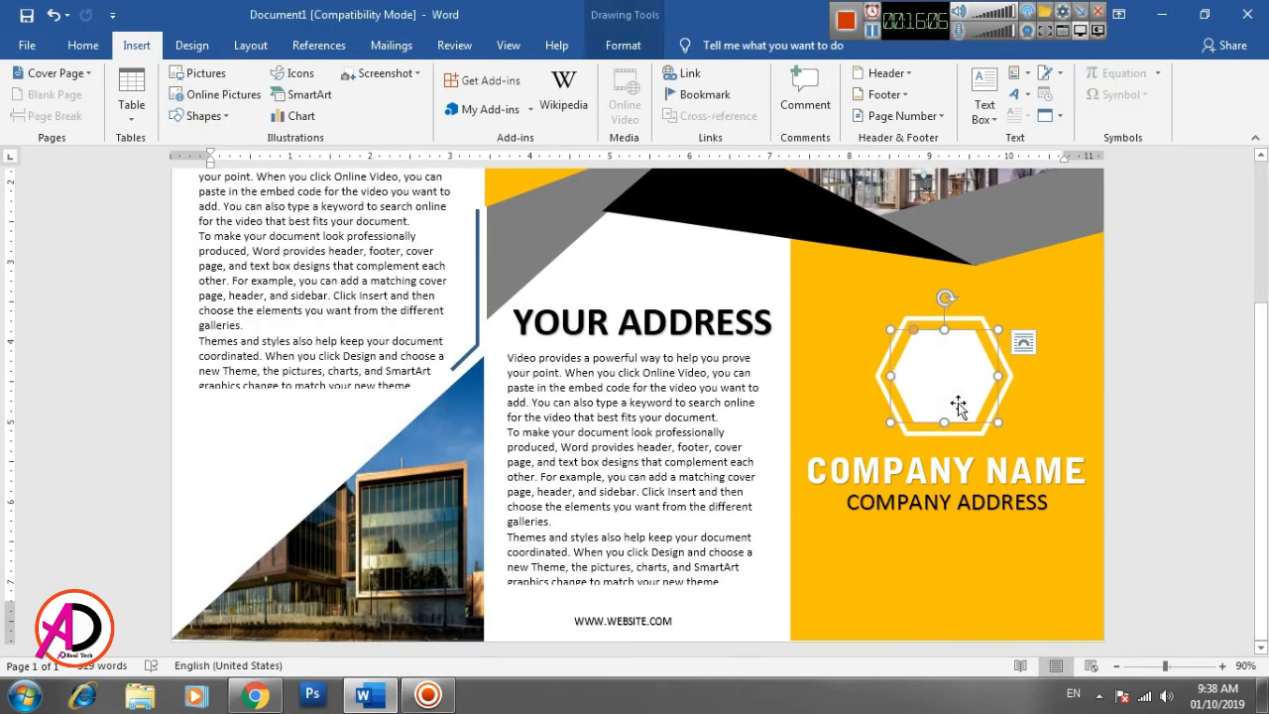
key(ctrl+d)
drag(968, 396, 1062, 600)
drag(1104, 548, 1173, 512)
drag(1081, 561, 1099, 583)
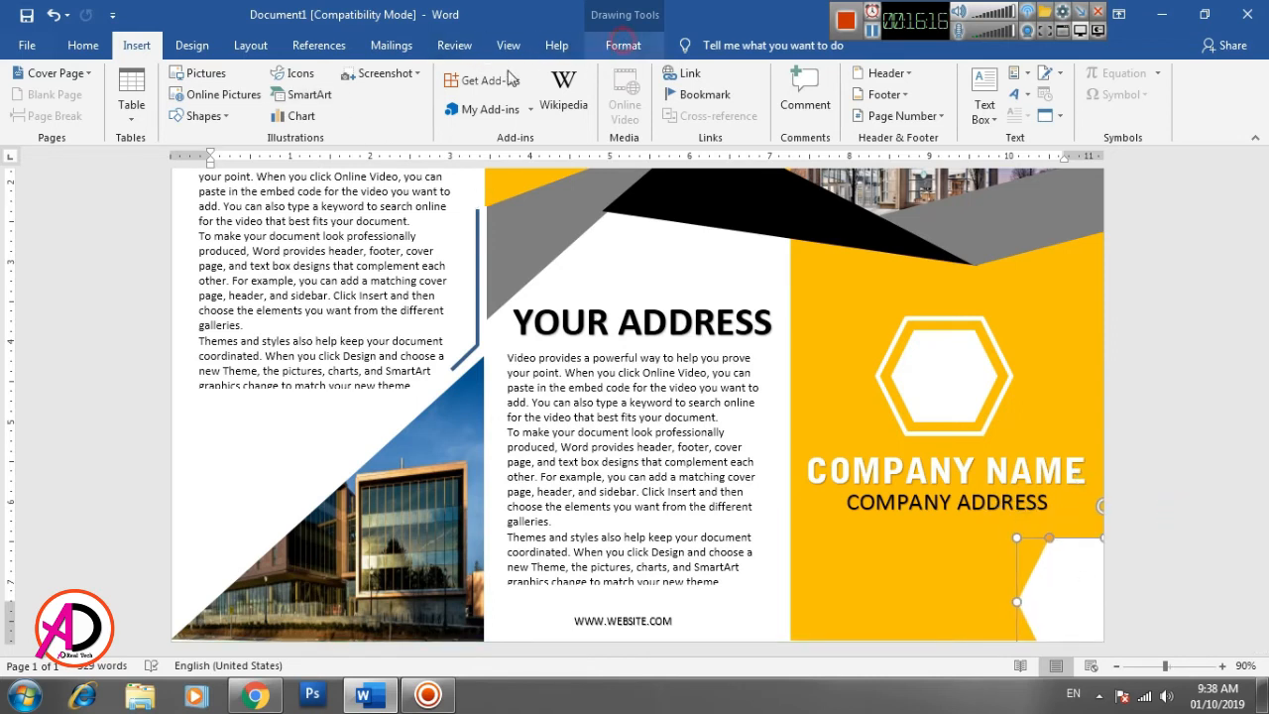
- Fill the corner hexagon with the darker orange theme color and set its fill transparency to 66%
click(401, 73)
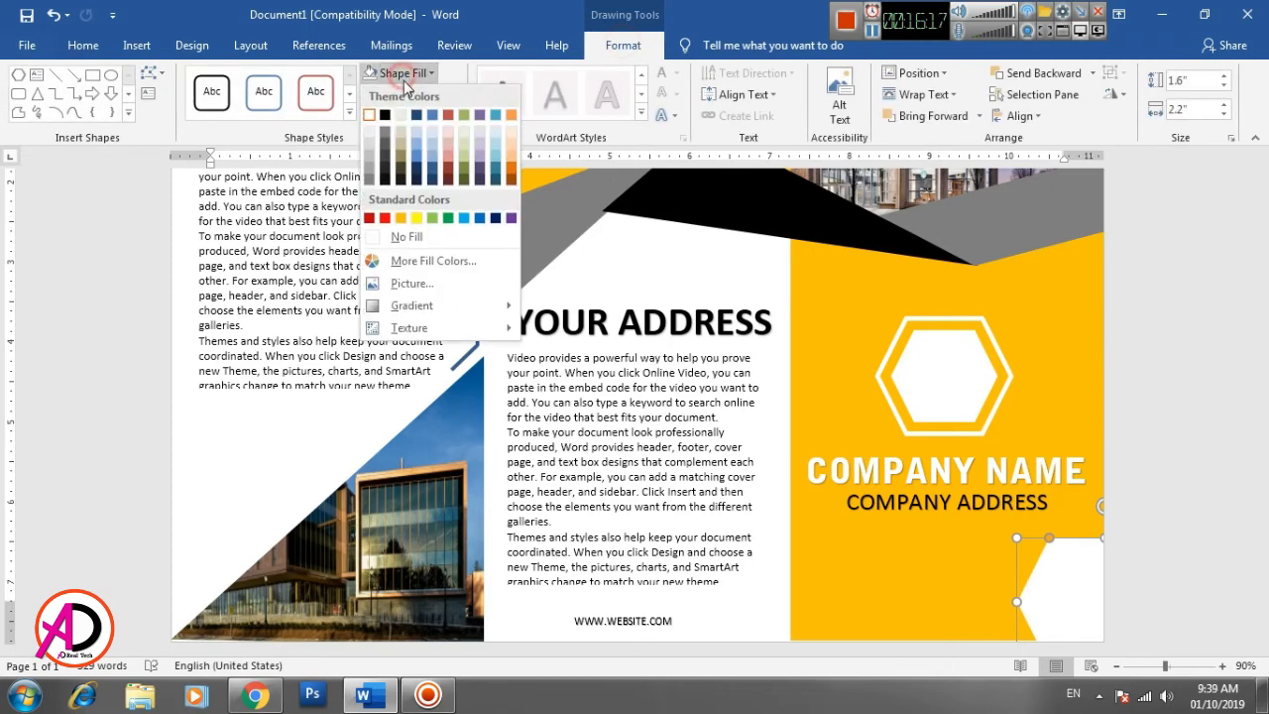
click(513, 168)
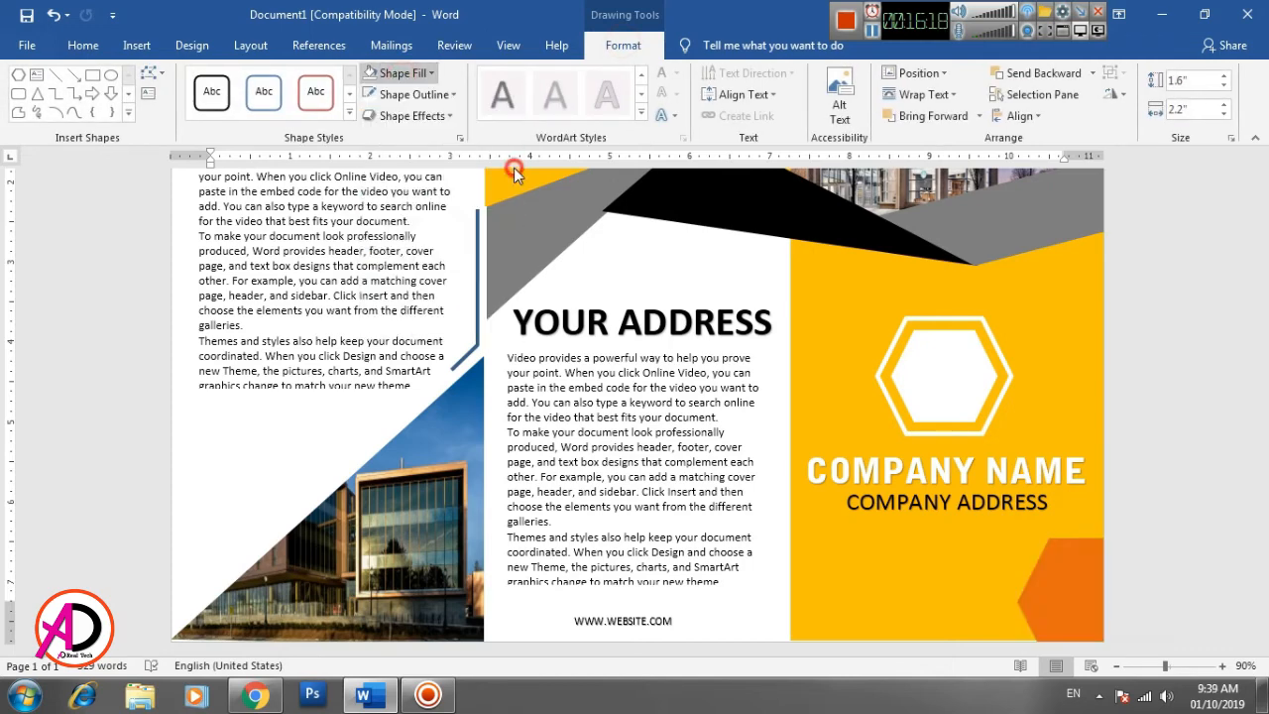
right_click(1066, 575)
click(1125, 563)
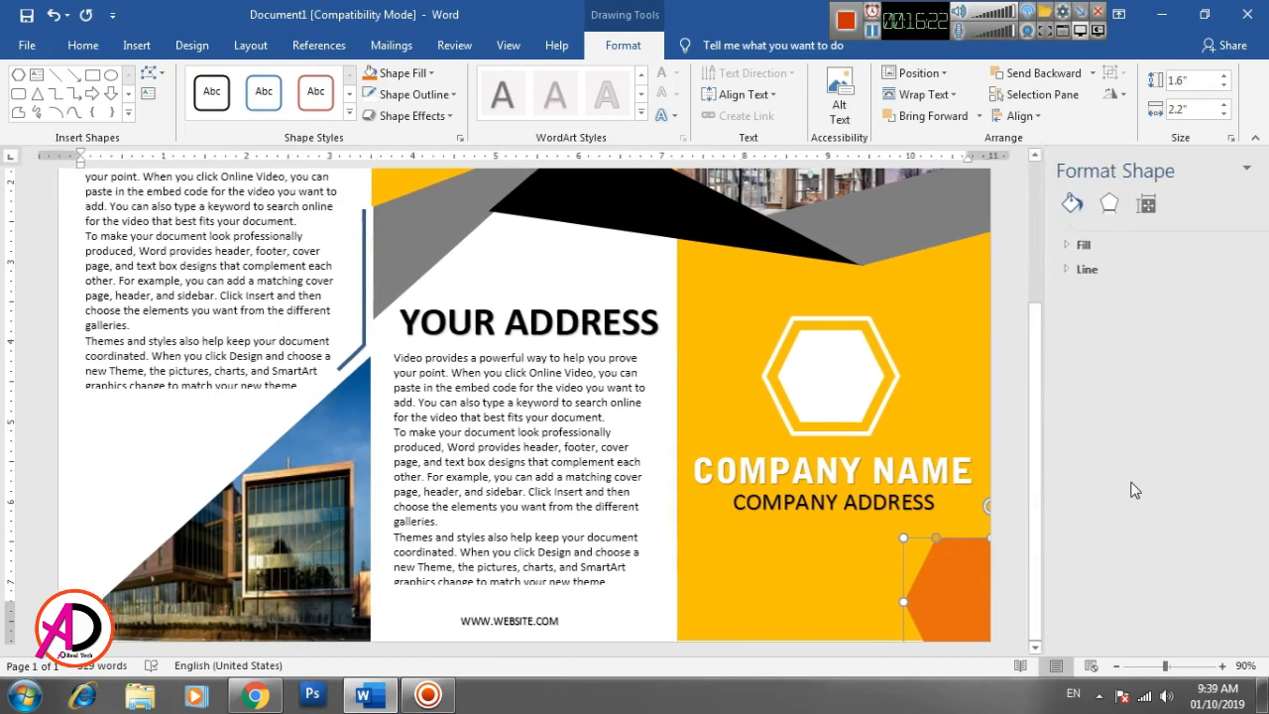
click(1027, 244)
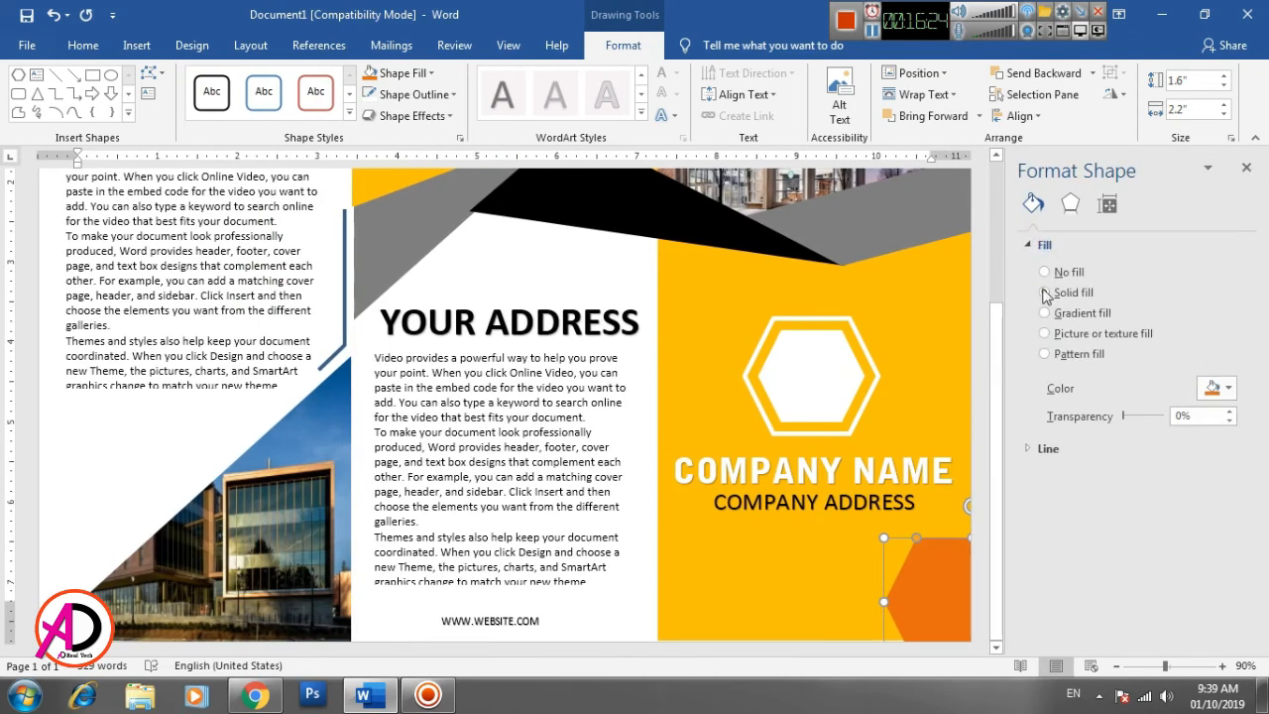
drag(1123, 416, 1150, 419)
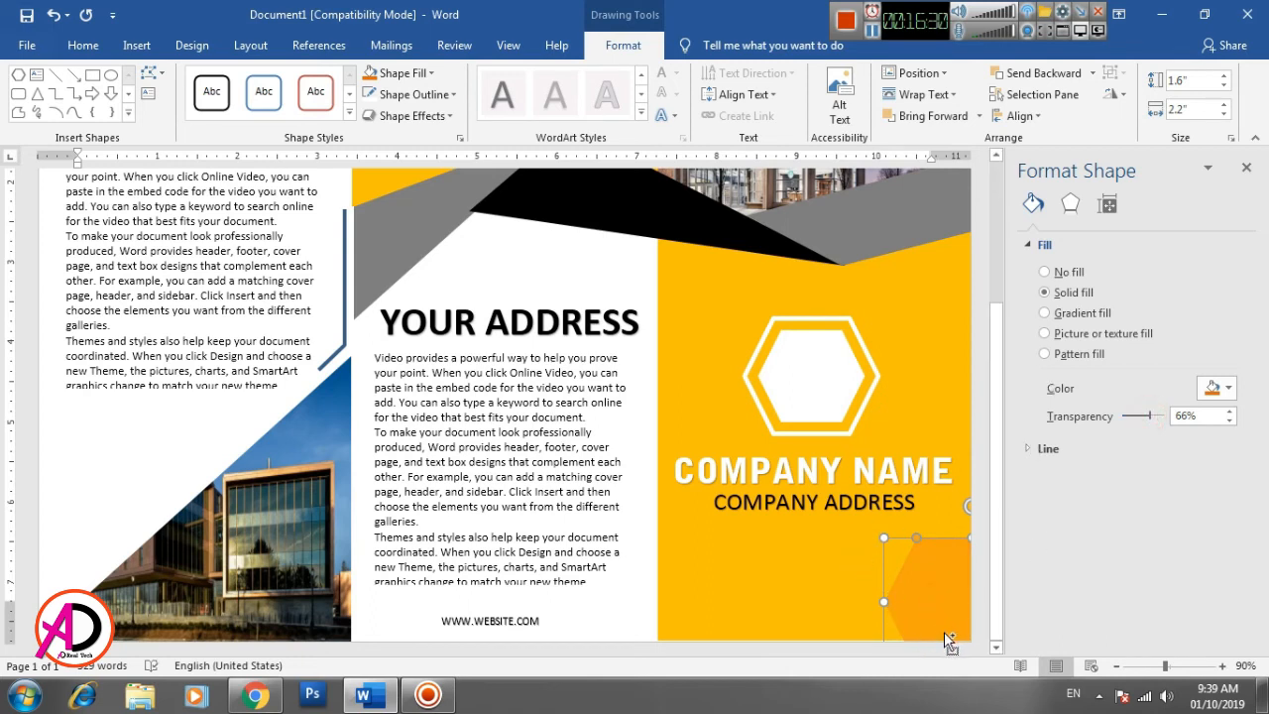
- Copy the orange hexagon, shrink the copy to 1.11" high by 1.34" wide and place it across the building picture's left edge
drag(950, 642, 693, 227)
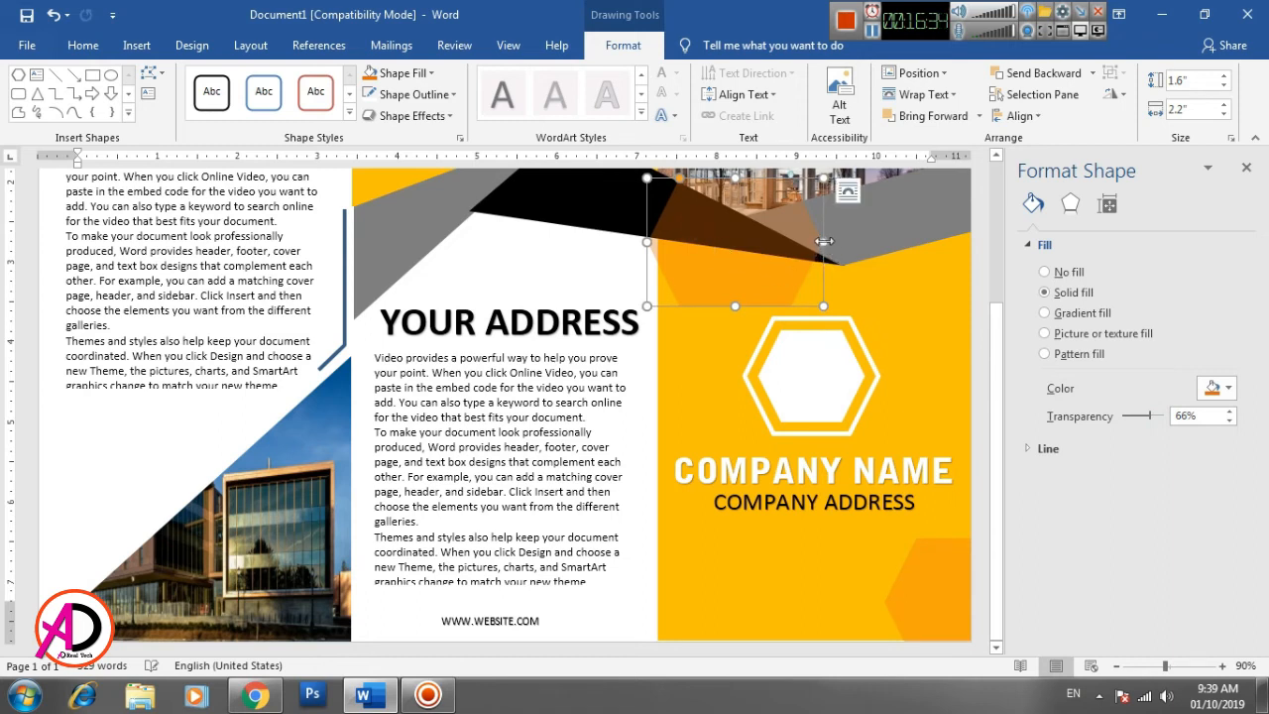
drag(824, 241, 805, 241)
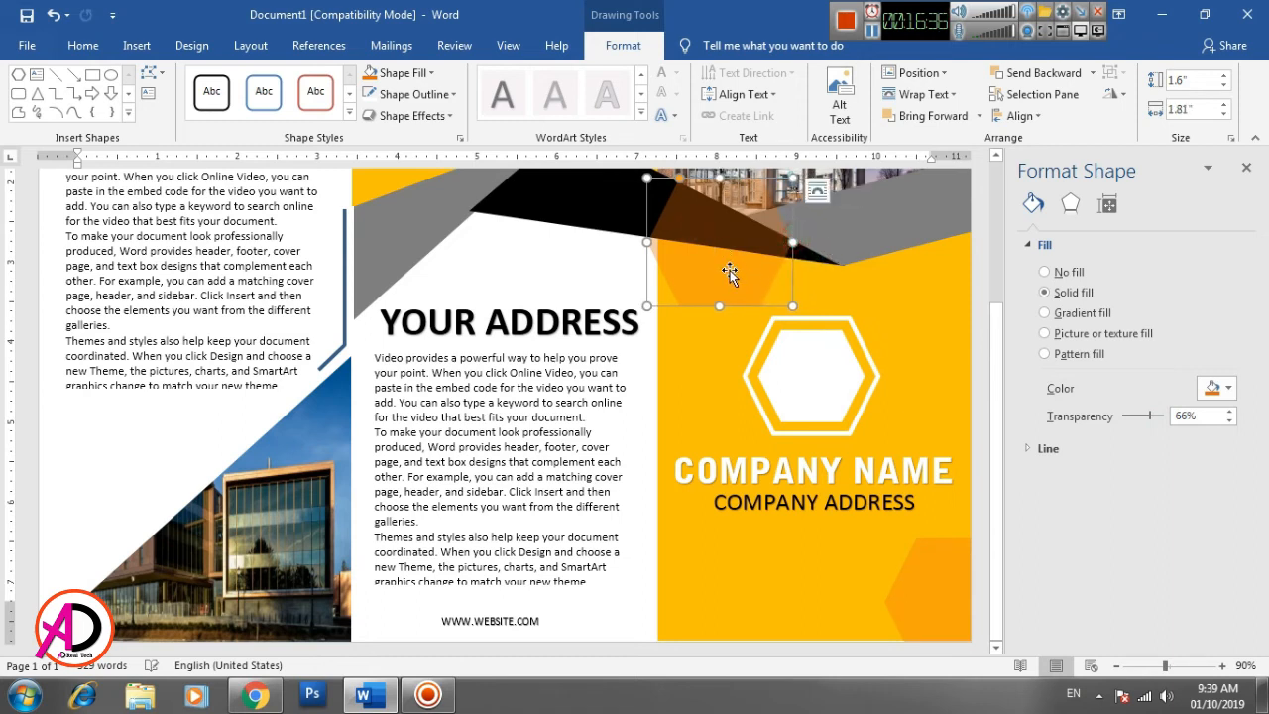
drag(667, 368, 566, 511)
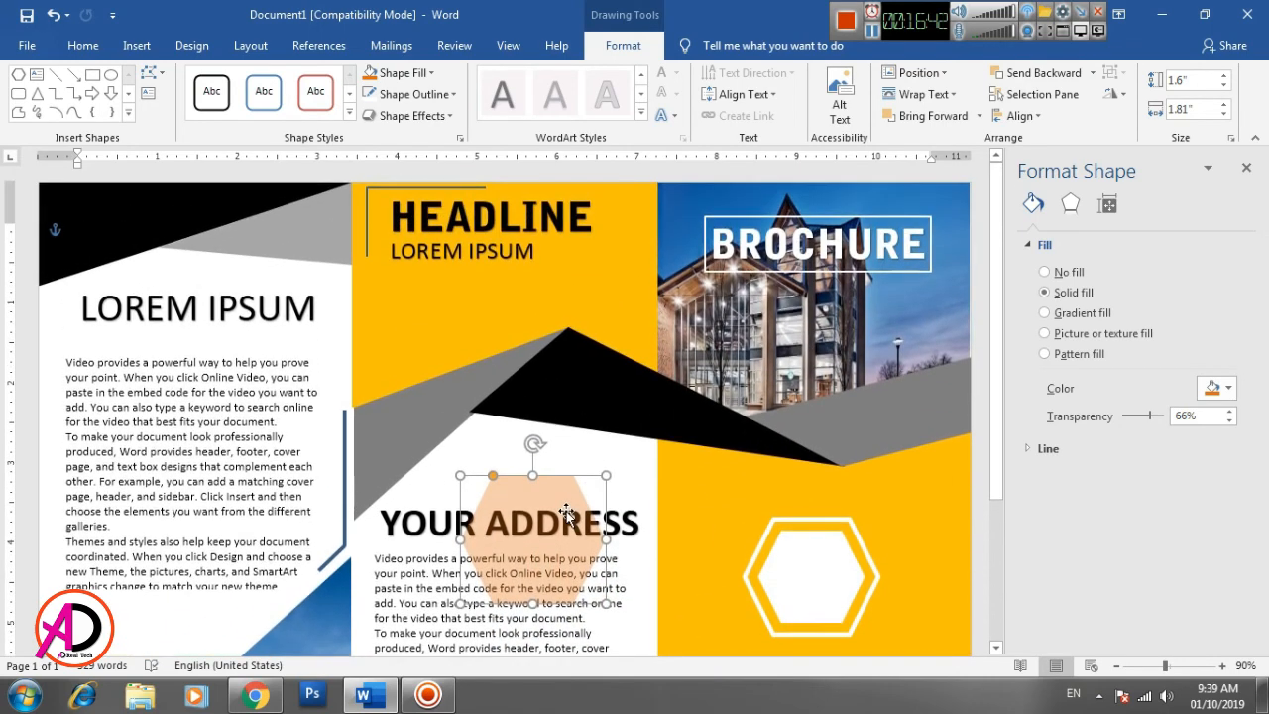
drag(576, 390, 664, 299)
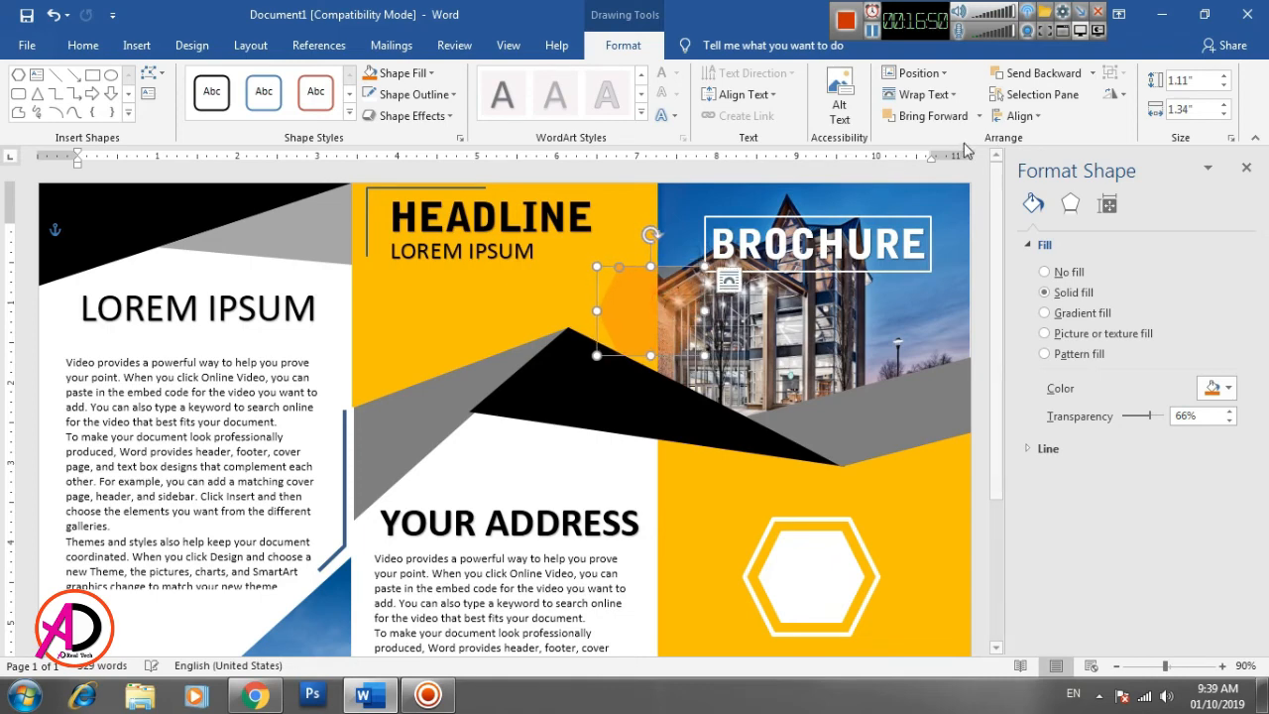
- Try to send the small orange hexagon to the back, behind the building picture
click(1057, 76)
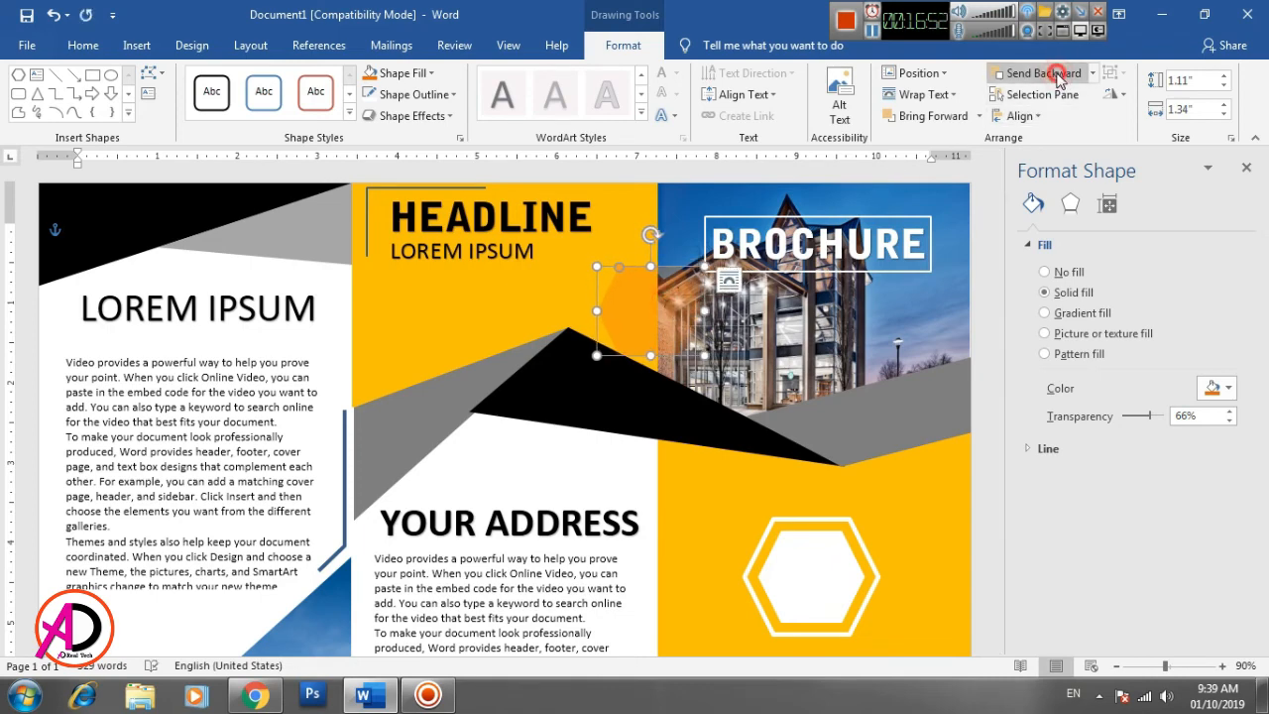
click(1091, 75)
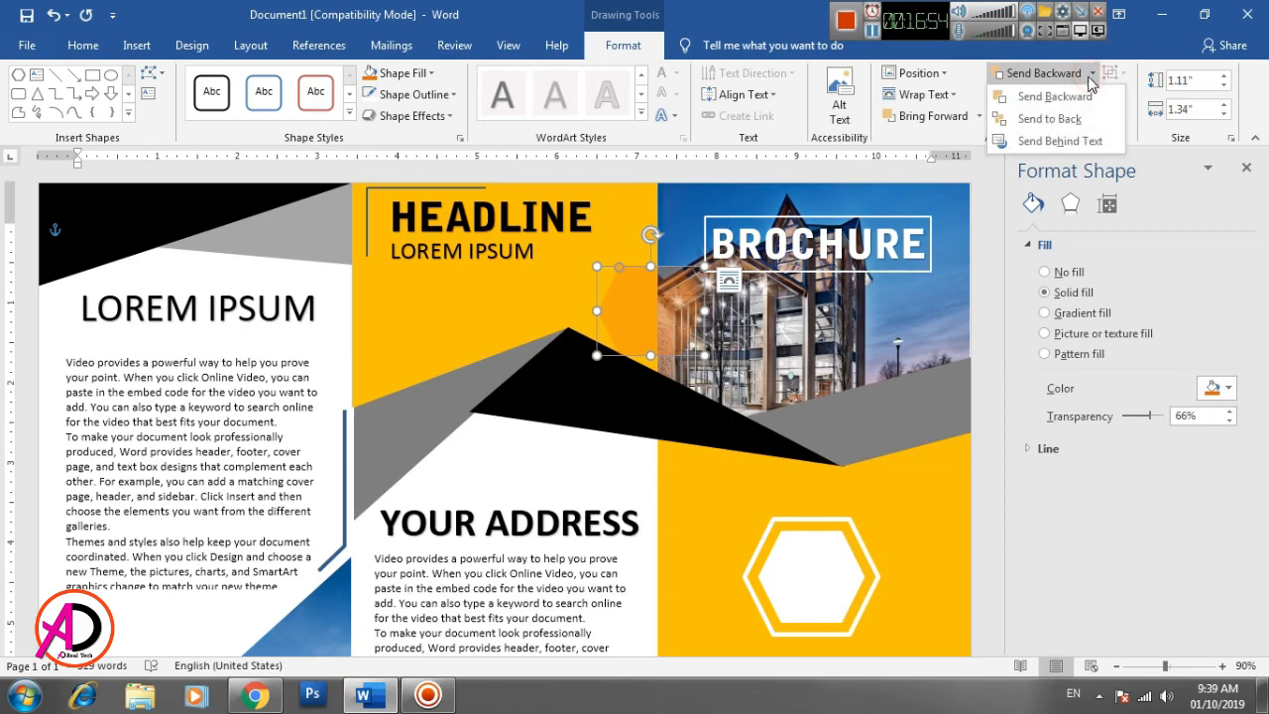
click(1079, 112)
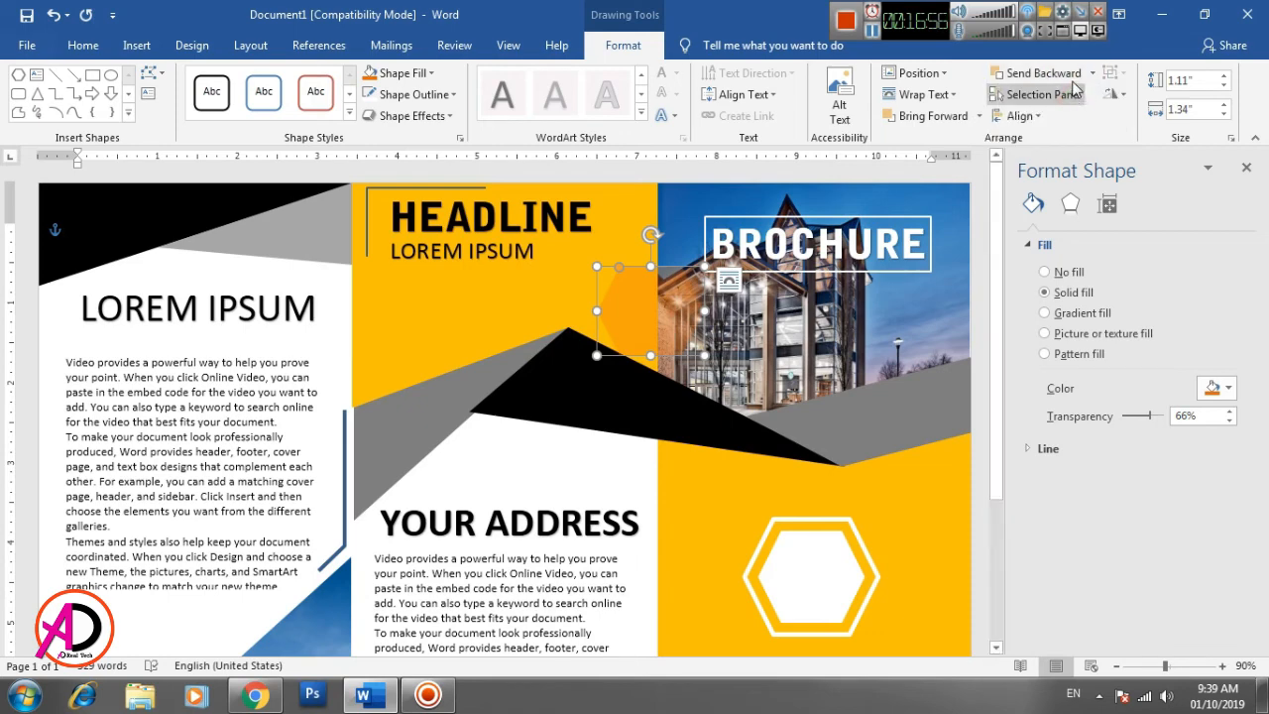
click(1091, 74)
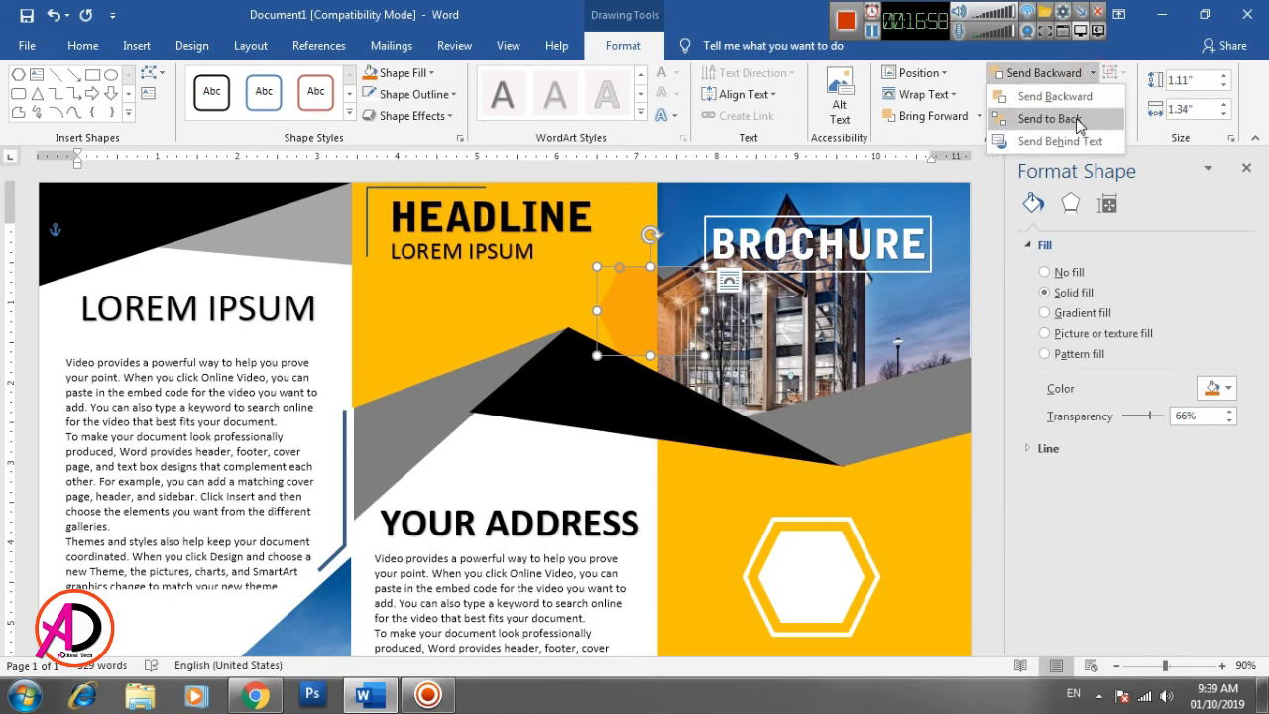
click(1079, 119)
click(1091, 73)
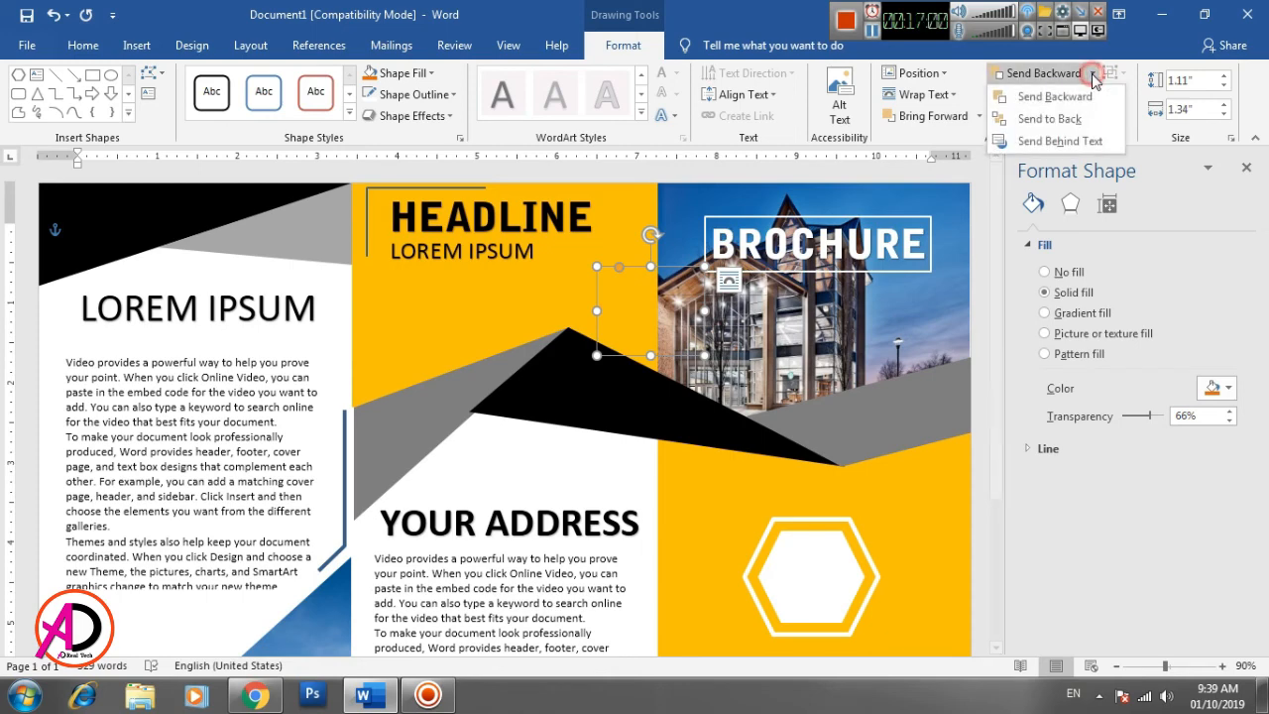
click(1078, 111)
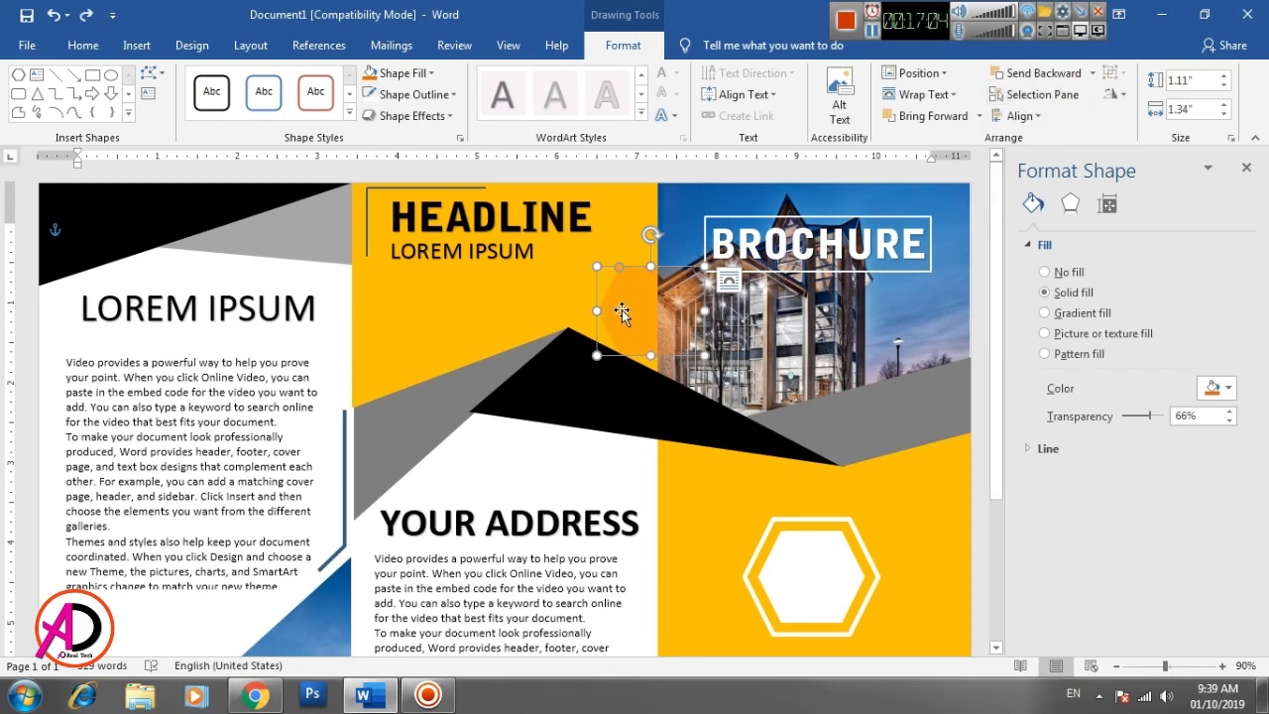
- Place the small orange hexagon just below the end of HEADLINE, shrunk to 0.79" high by 0.9" wide with 76% transparency
drag(621, 312, 431, 284)
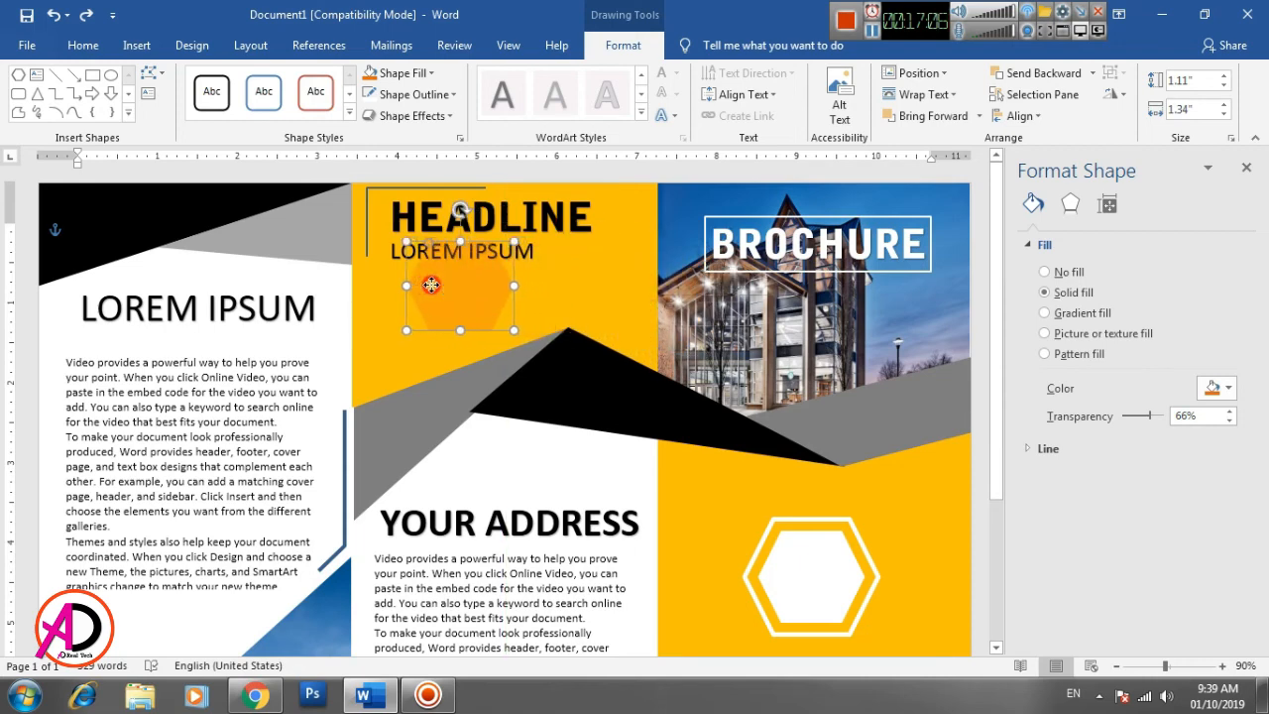
drag(513, 241, 629, 281)
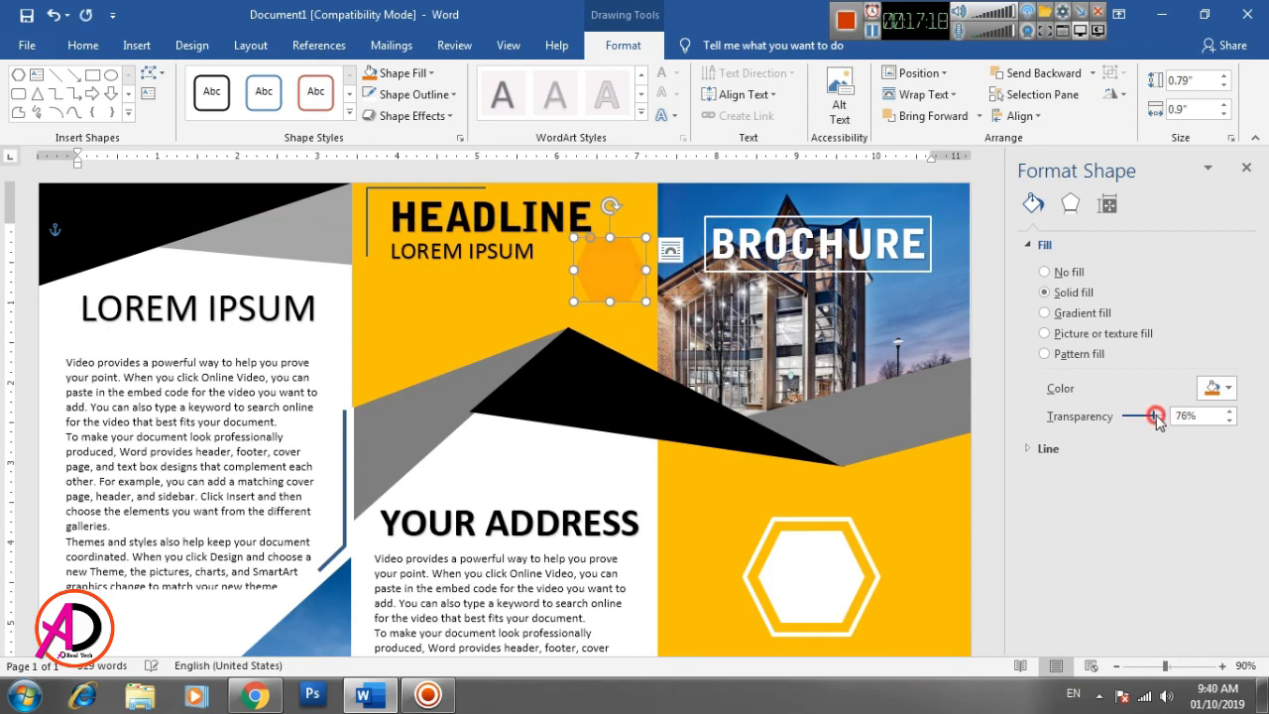
click(610, 472)
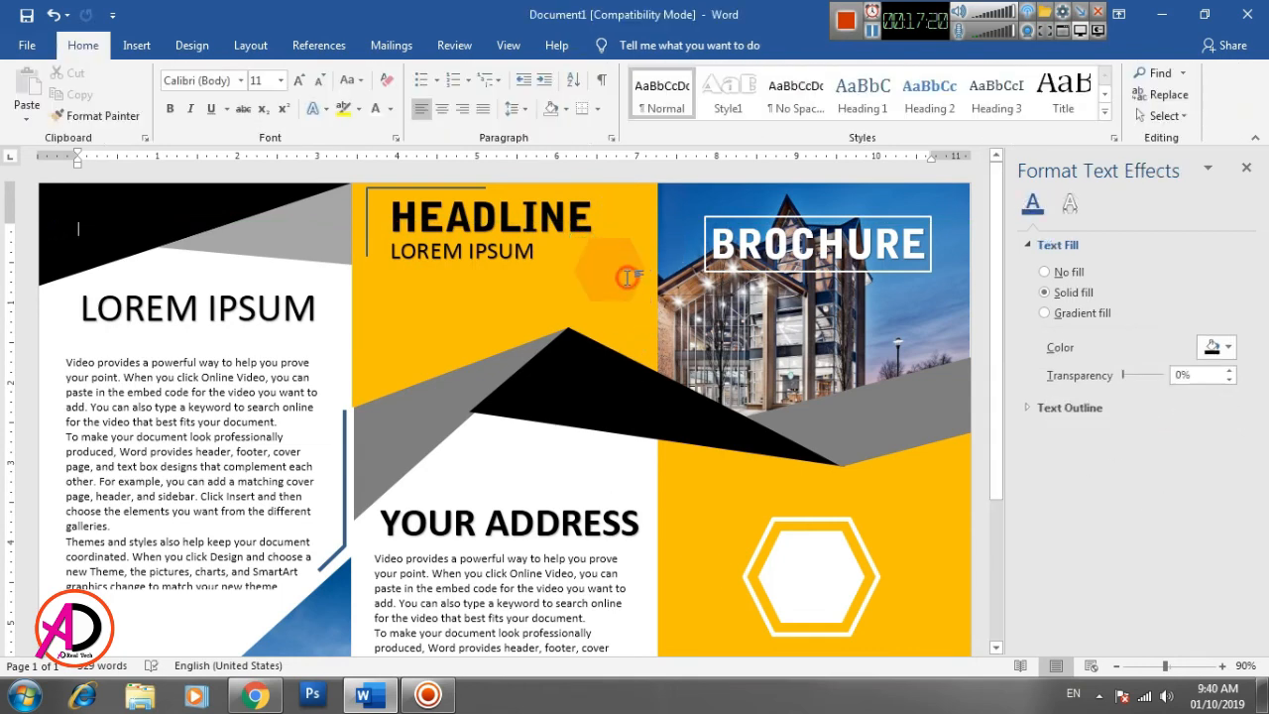
- Duplicate the hexagon beside the headline, shrink the copy to 0.43" high by 0.52" wide and place it just below the original
click(611, 284)
key(ctrl+d)
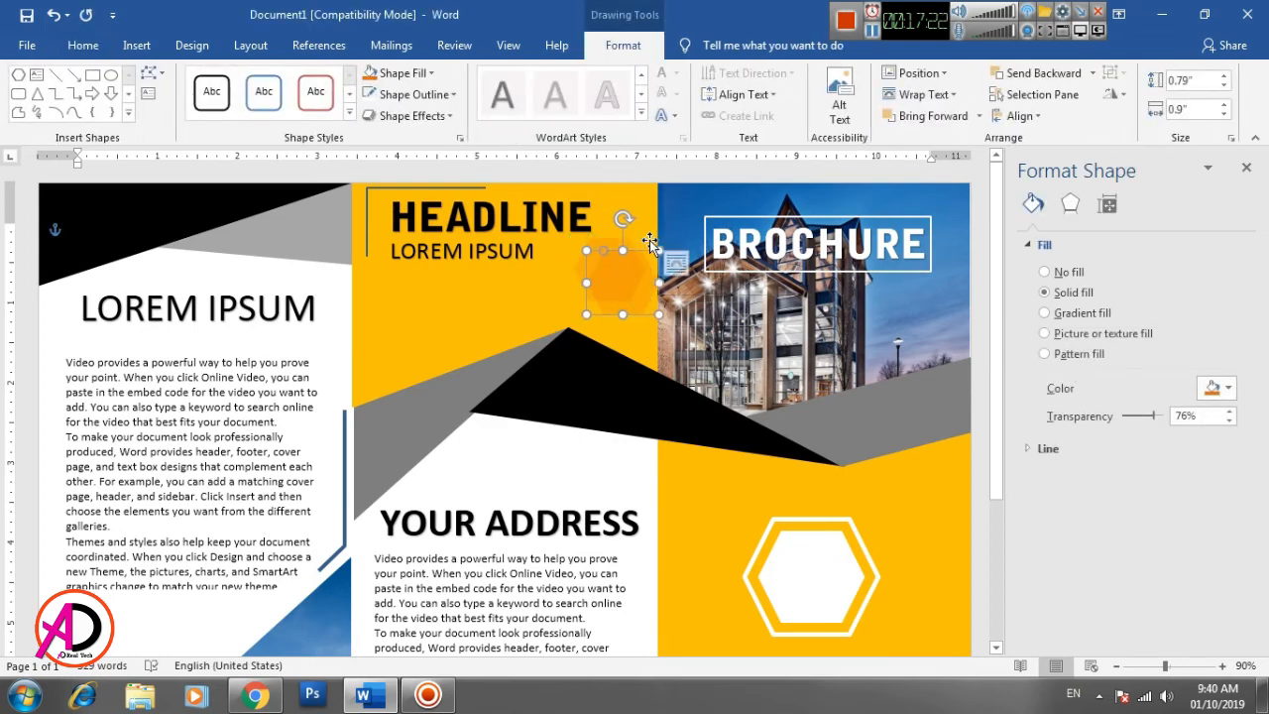
drag(657, 252, 638, 329)
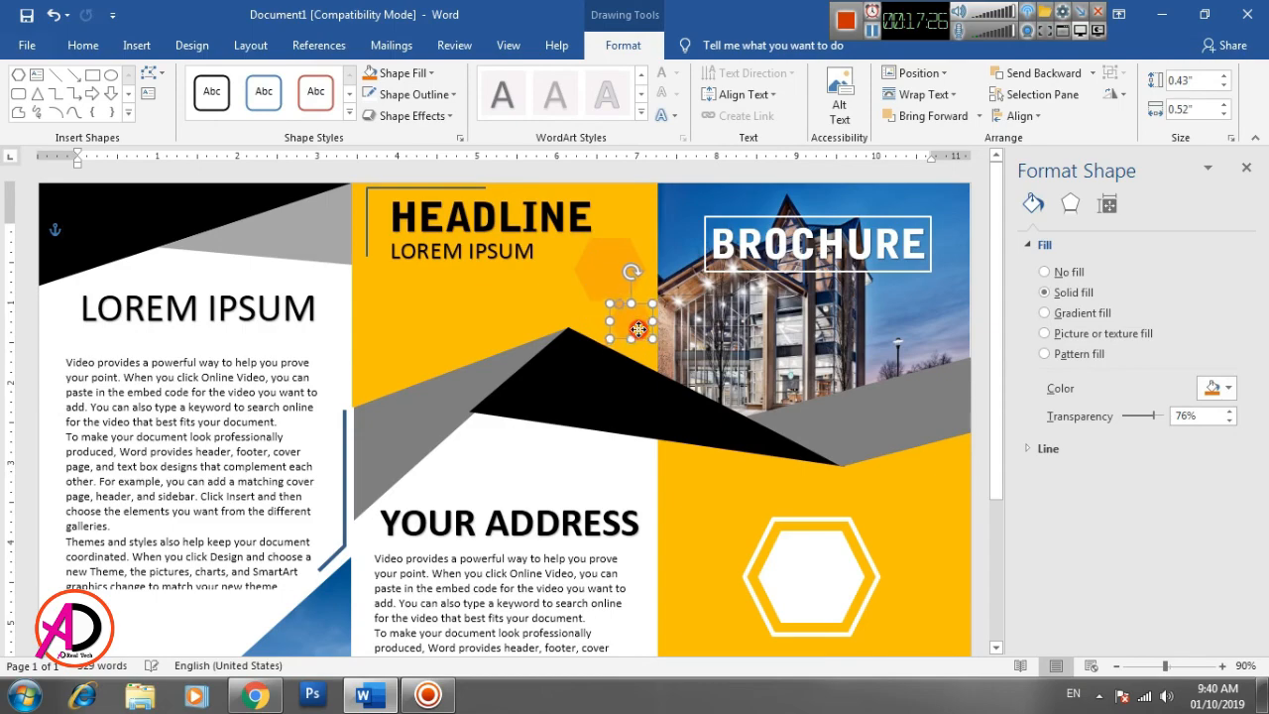
click(582, 475)
- Copy the orange hexagon from the yellow panel's lower corner to the left panel's outer edge, beside the lower building picture
scroll(640, 486, down, 4)
click(1115, 665)
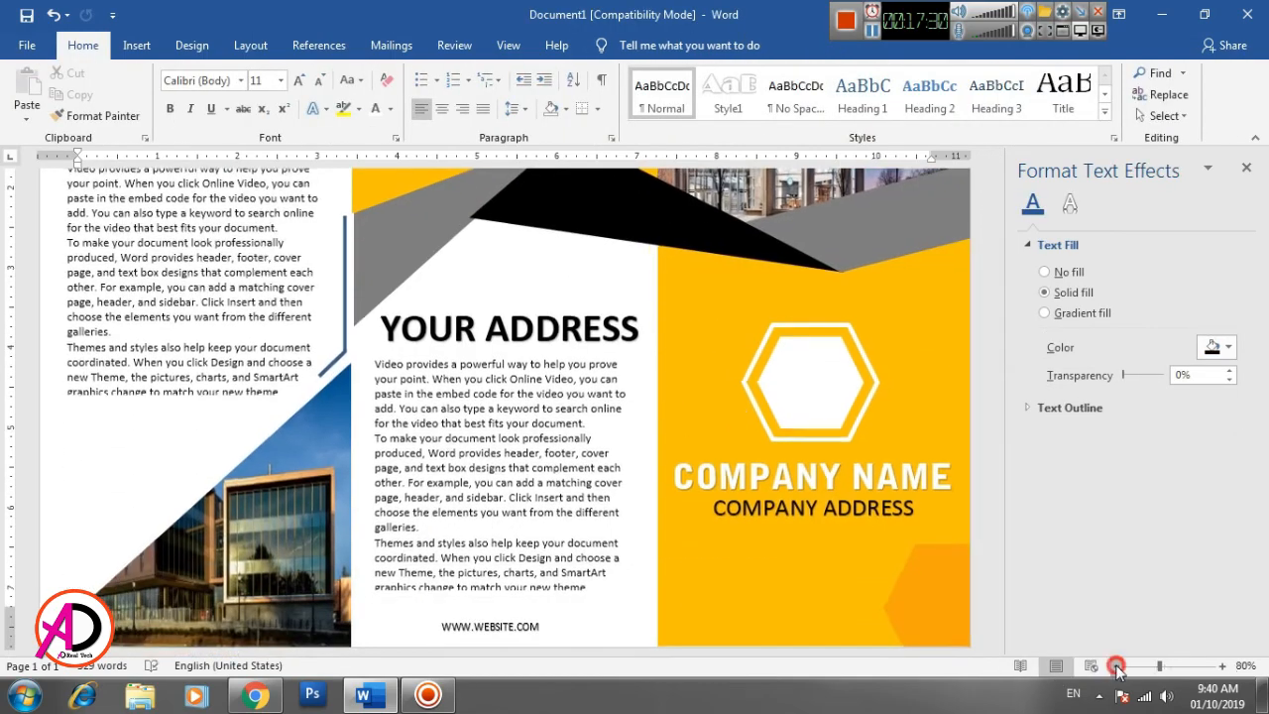
click(1116, 666)
click(1115, 665)
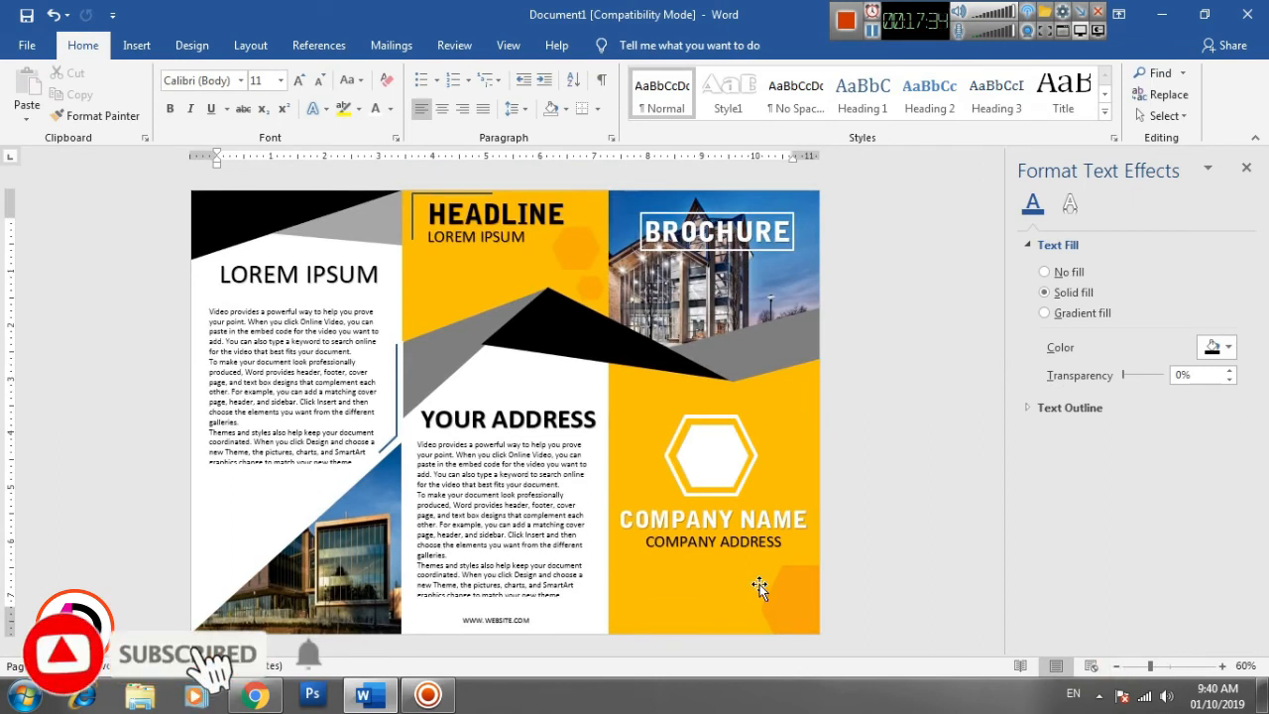
click(783, 606)
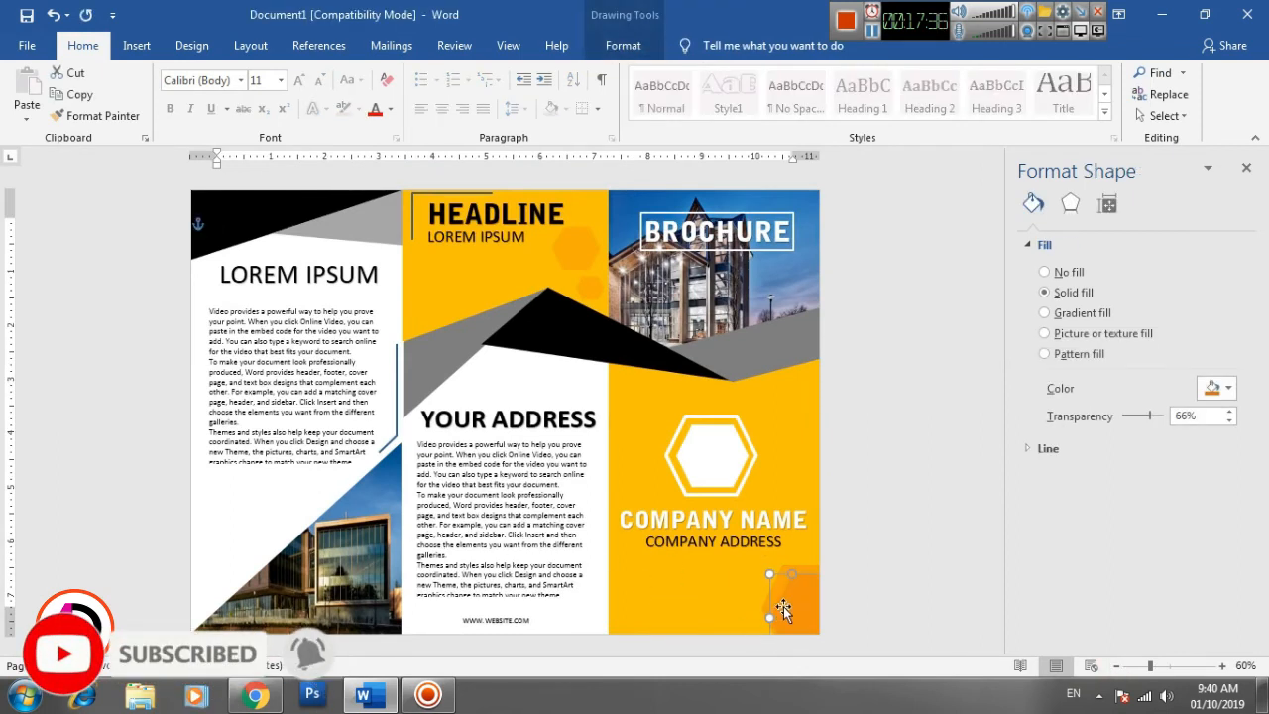
drag(513, 567, 225, 562)
click(235, 523)
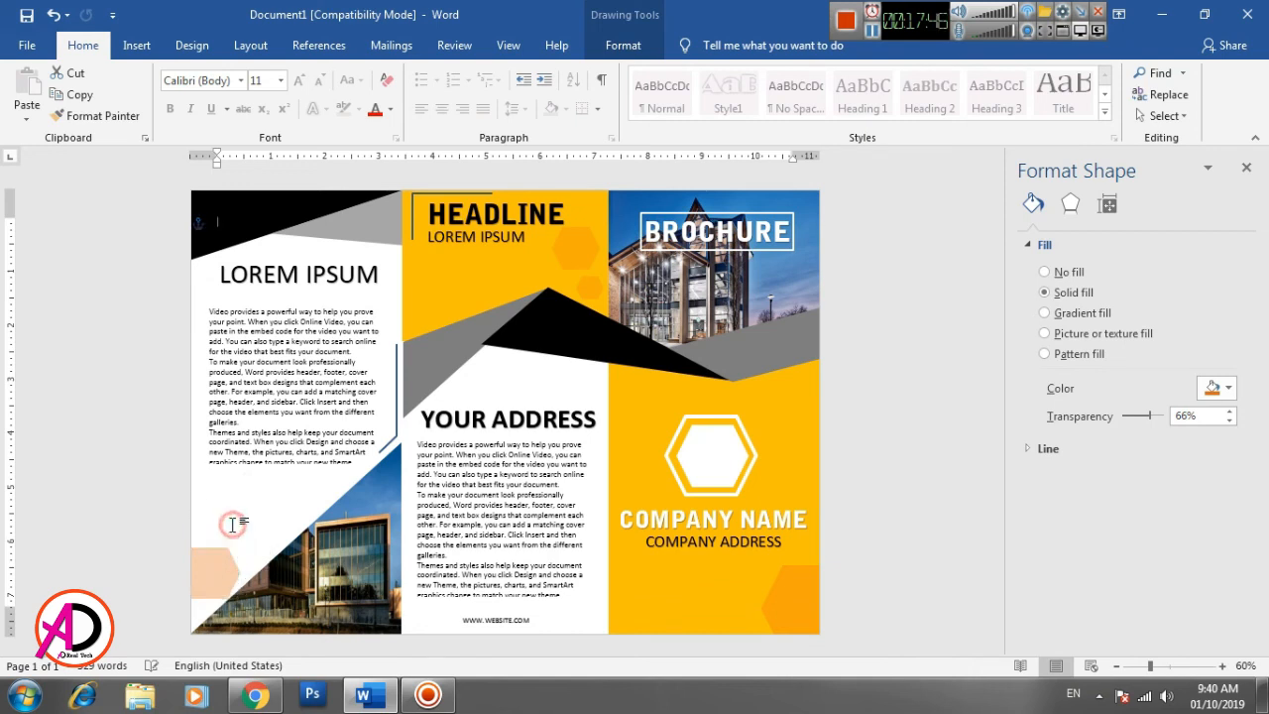
- Duplicate the left panel's orange hexagon, shrink the copy slightly and place it above the original along the page's left edge
click(220, 562)
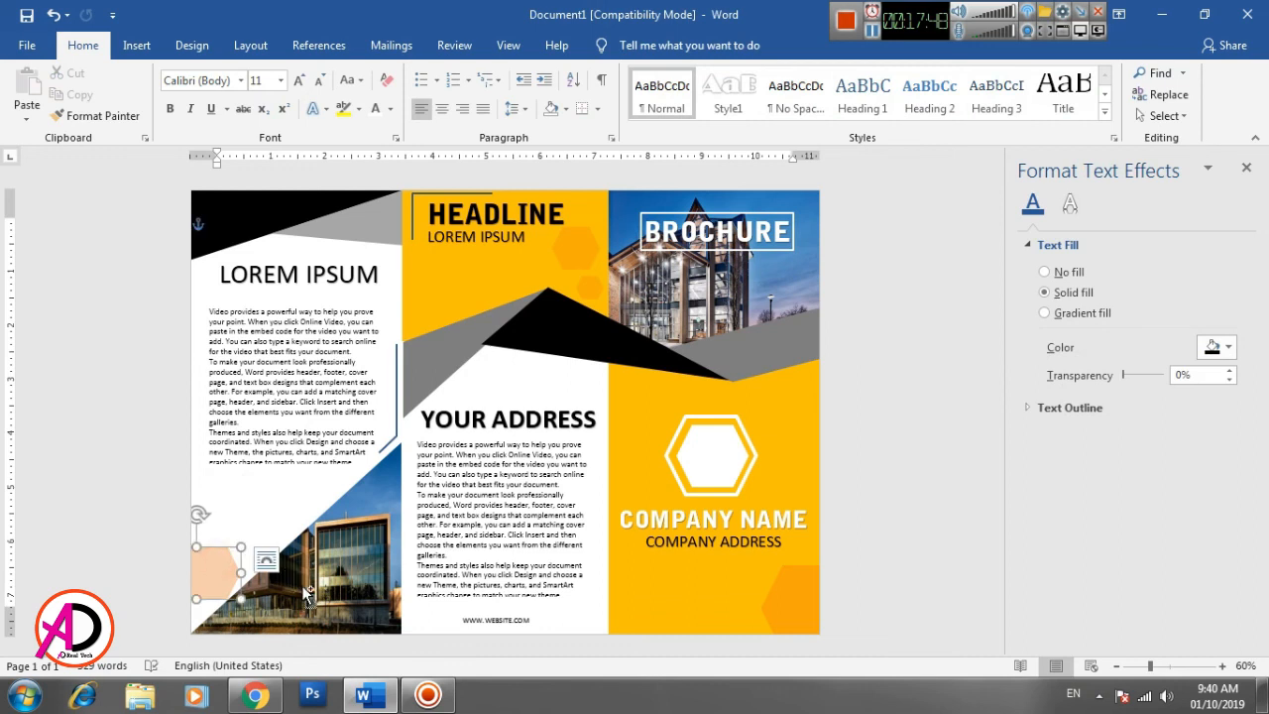
mouse_move(235, 563)
mouse_down()
mouse_move(244, 573)
mouse_move(223, 488)
mouse_up()
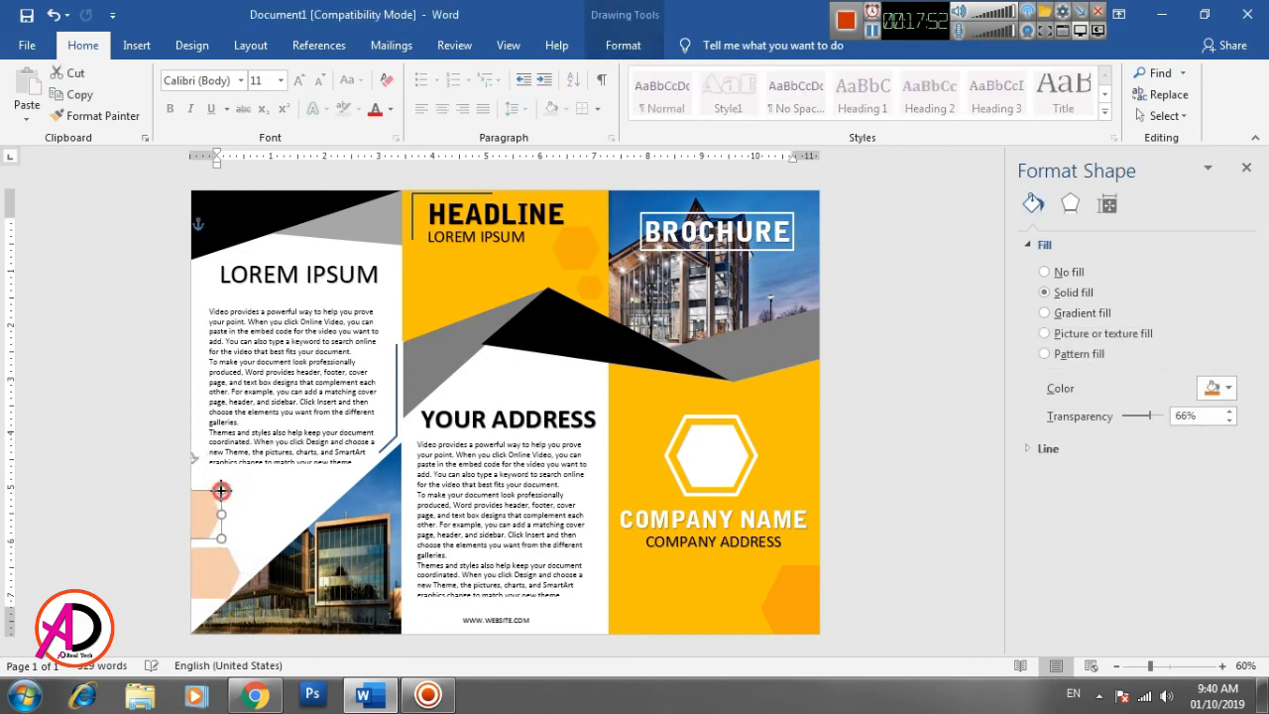
drag(221, 490, 220, 492)
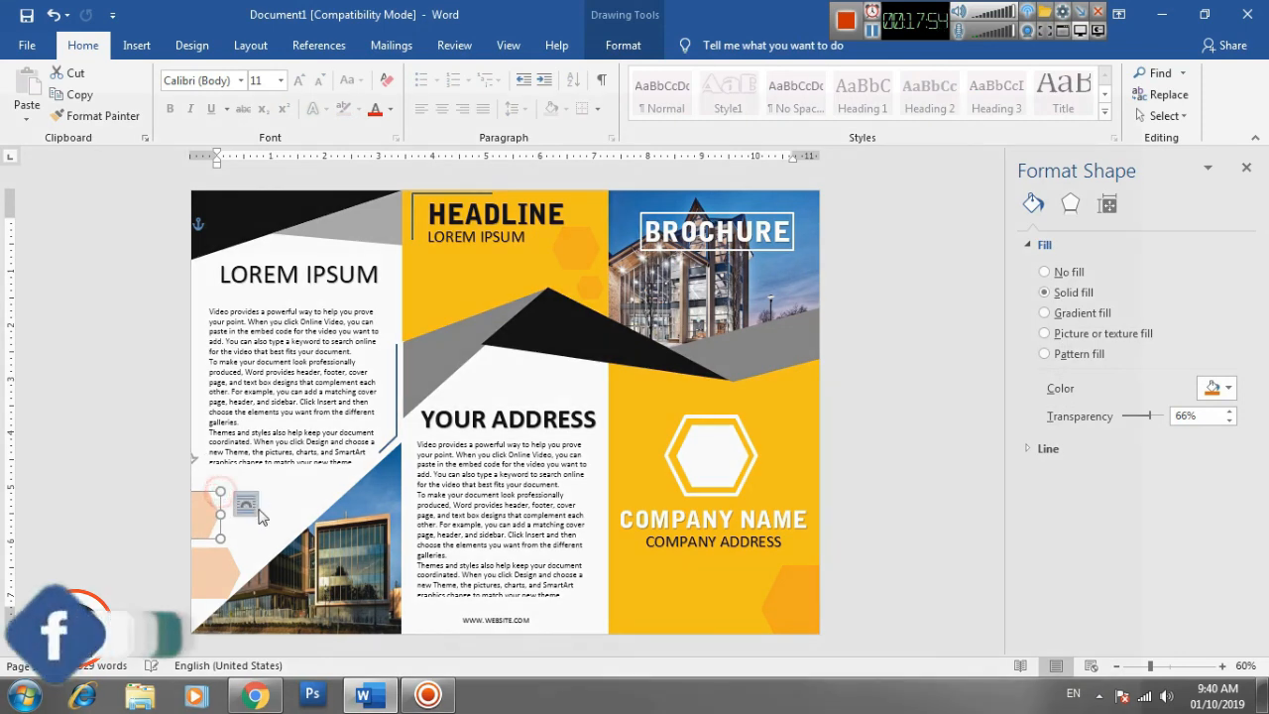
click(286, 494)
- Duplicate the left panel's upper hexagon, make the copy smaller and place it just to the right, clear of the building picture
click(242, 533)
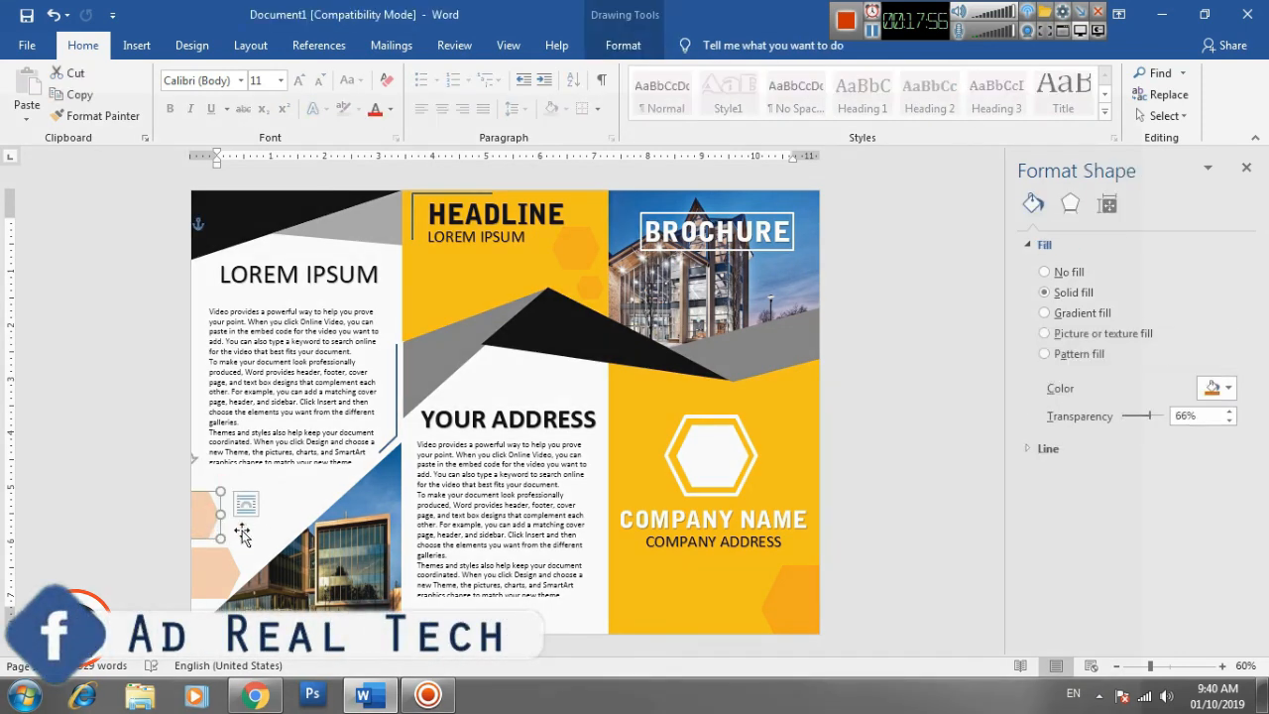
key(ctrl+d)
mouse_move(229, 529)
mouse_down()
mouse_move(302, 508)
mouse_move(279, 507)
mouse_move(279, 523)
mouse_move(268, 513)
mouse_move(264, 525)
mouse_up()
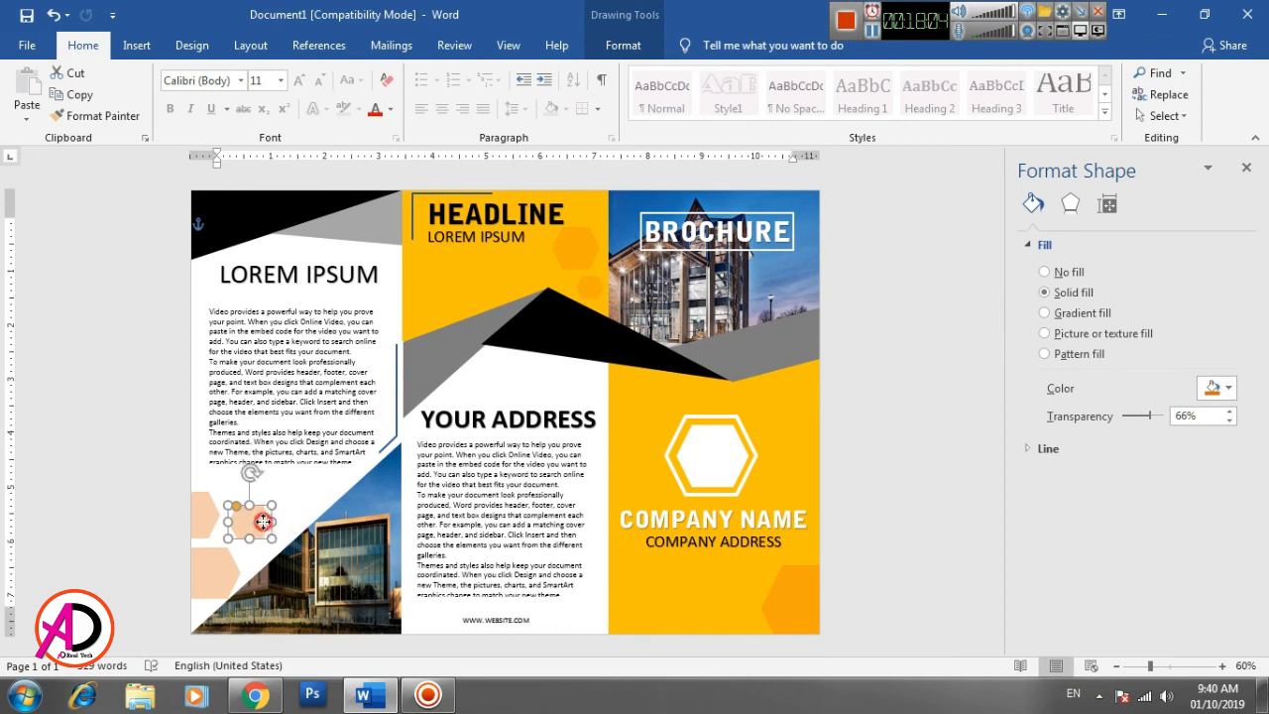
click(436, 506)
click(249, 523)
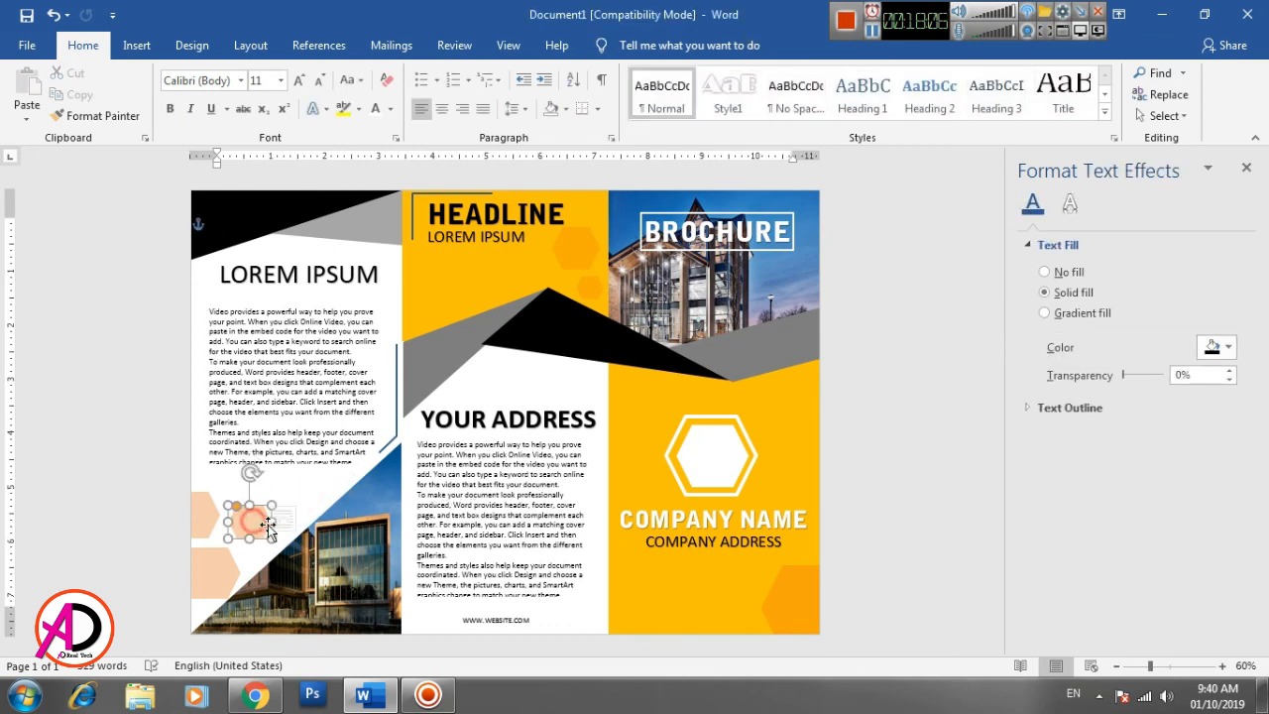
click(251, 529)
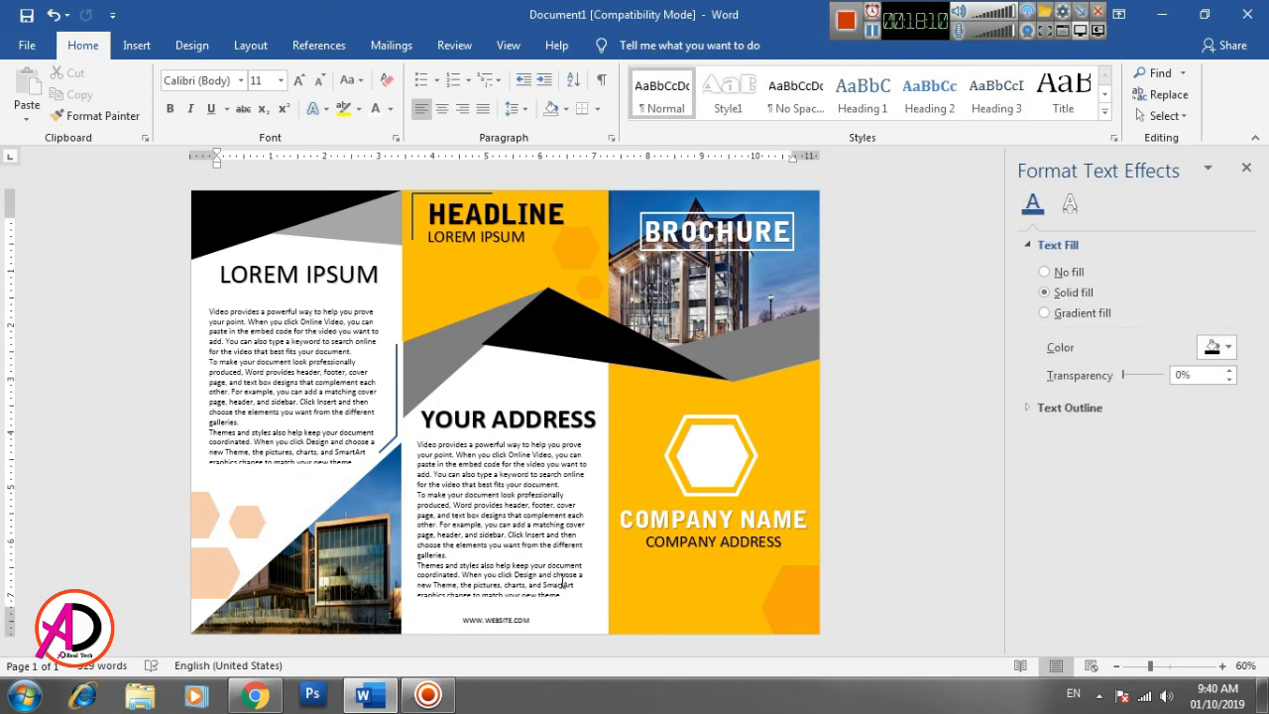
- Close the Format Text Effects pane and show the whole brochure page at 60% zoom
click(1222, 665)
click(1222, 666)
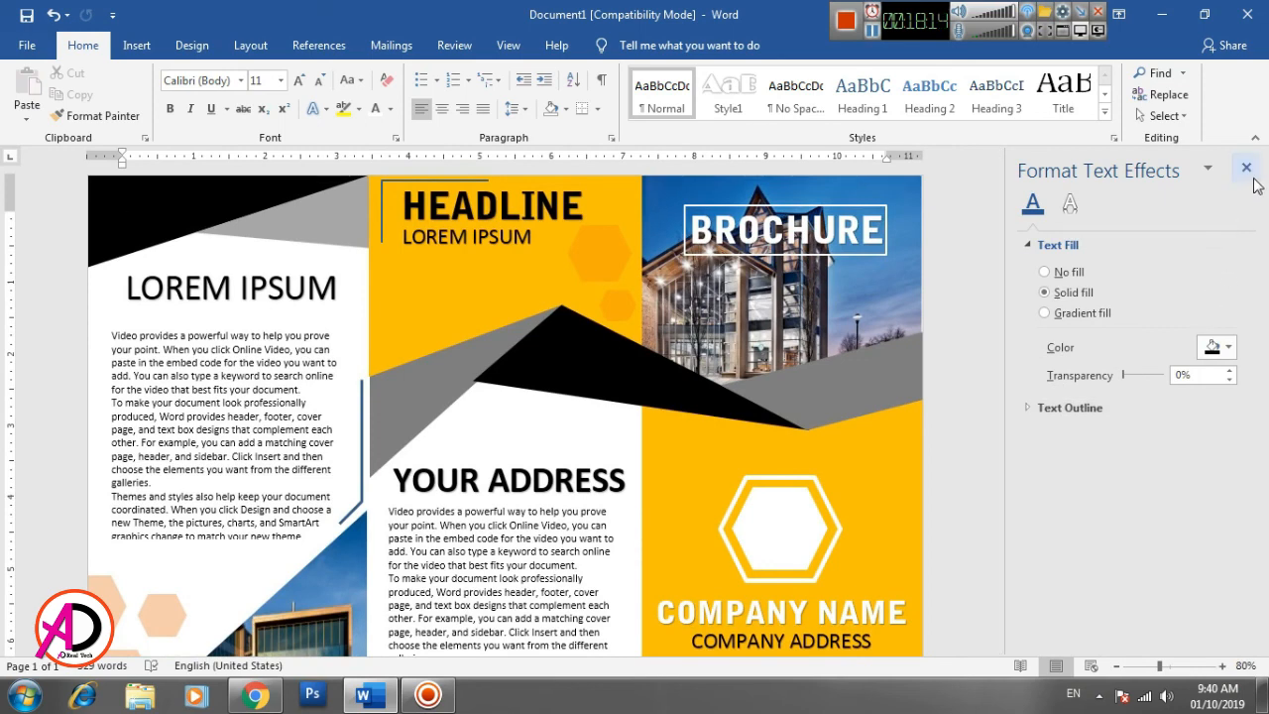
click(1247, 167)
click(1116, 665)
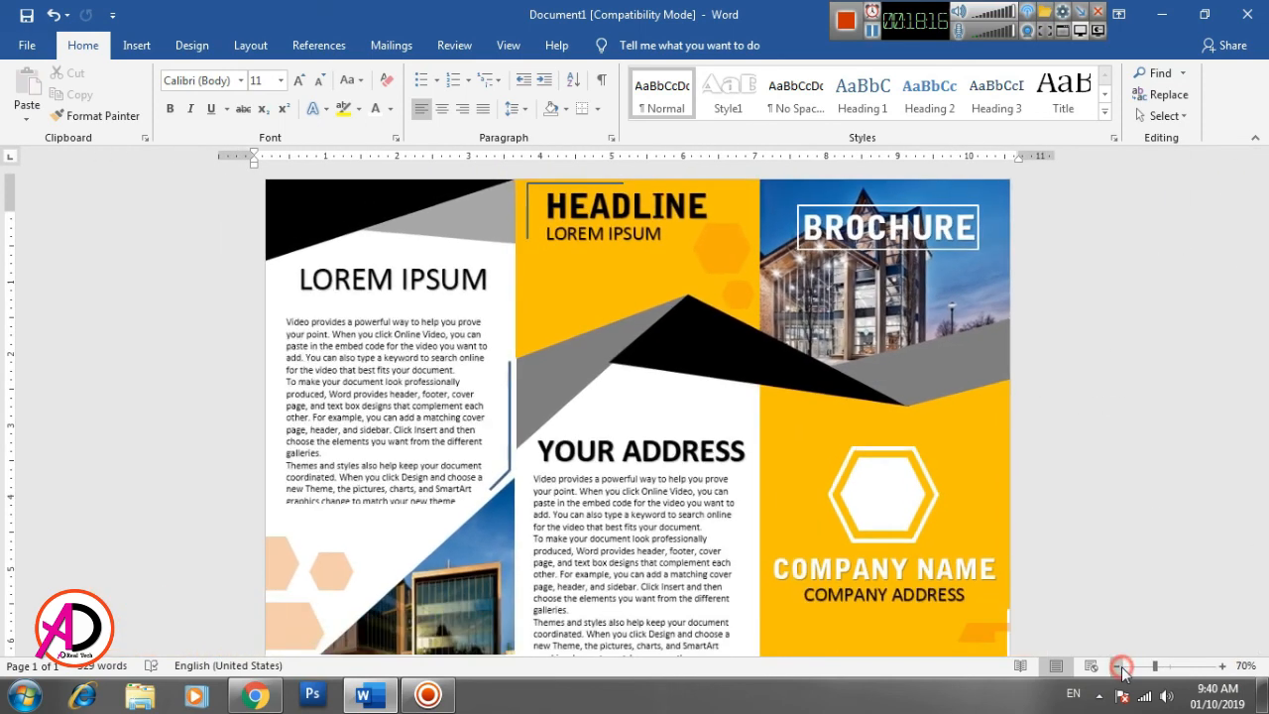
click(1116, 666)
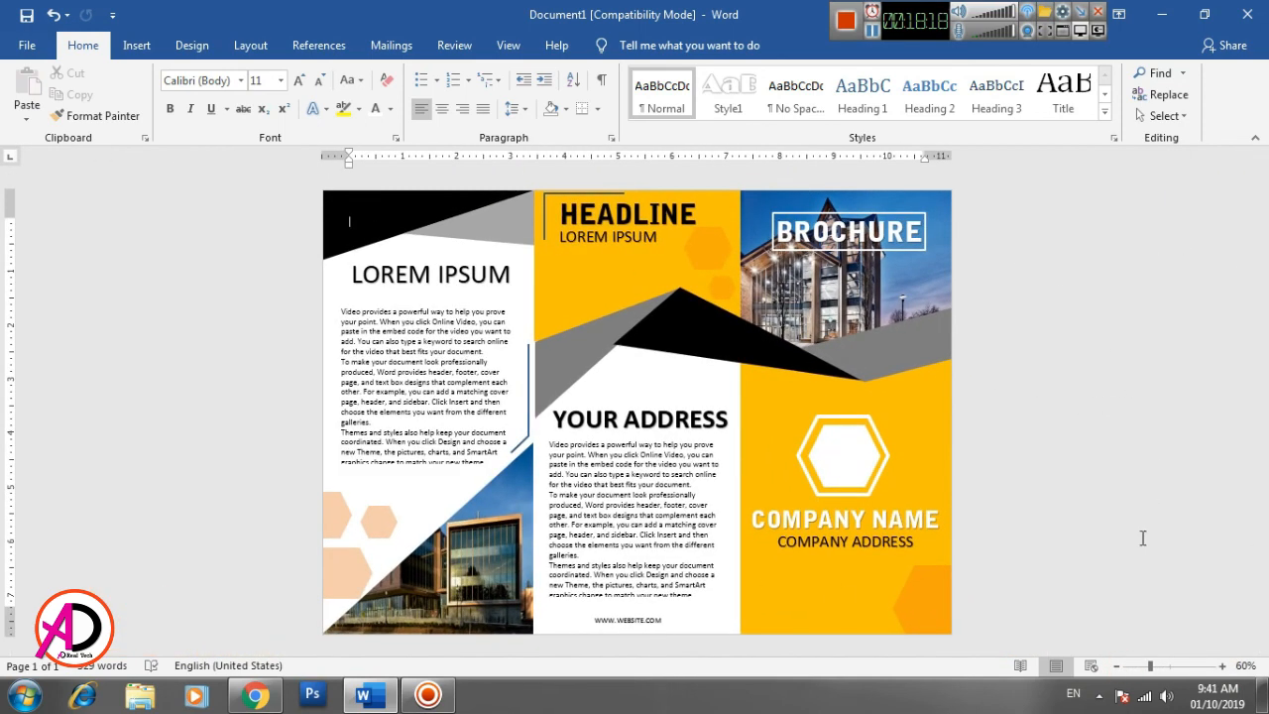